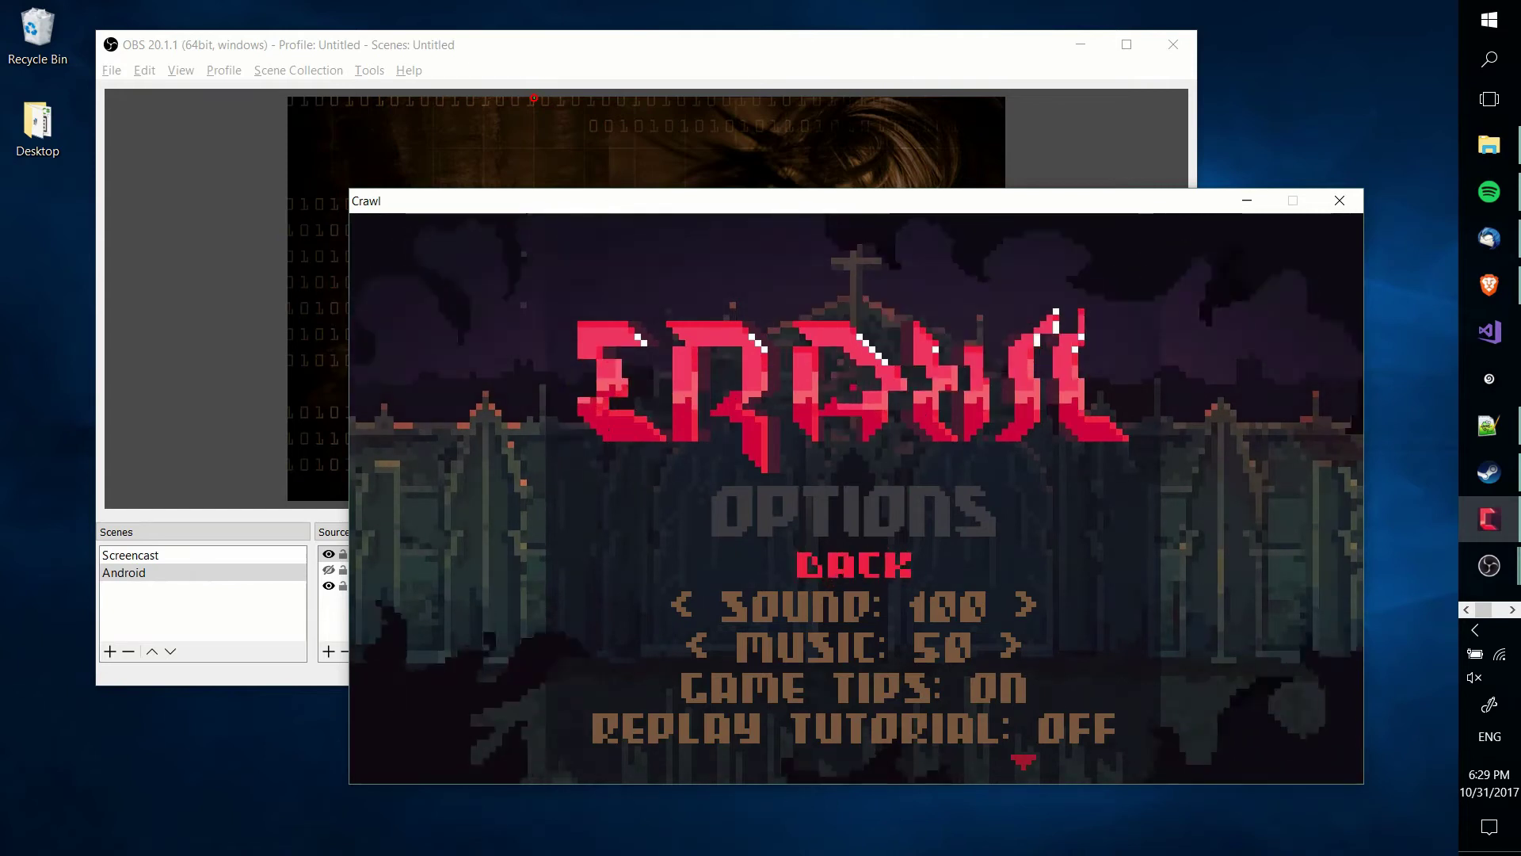
- Switch from the Crawl game window back to OBS Studio with Alt+Tab
key(alt+Tab)
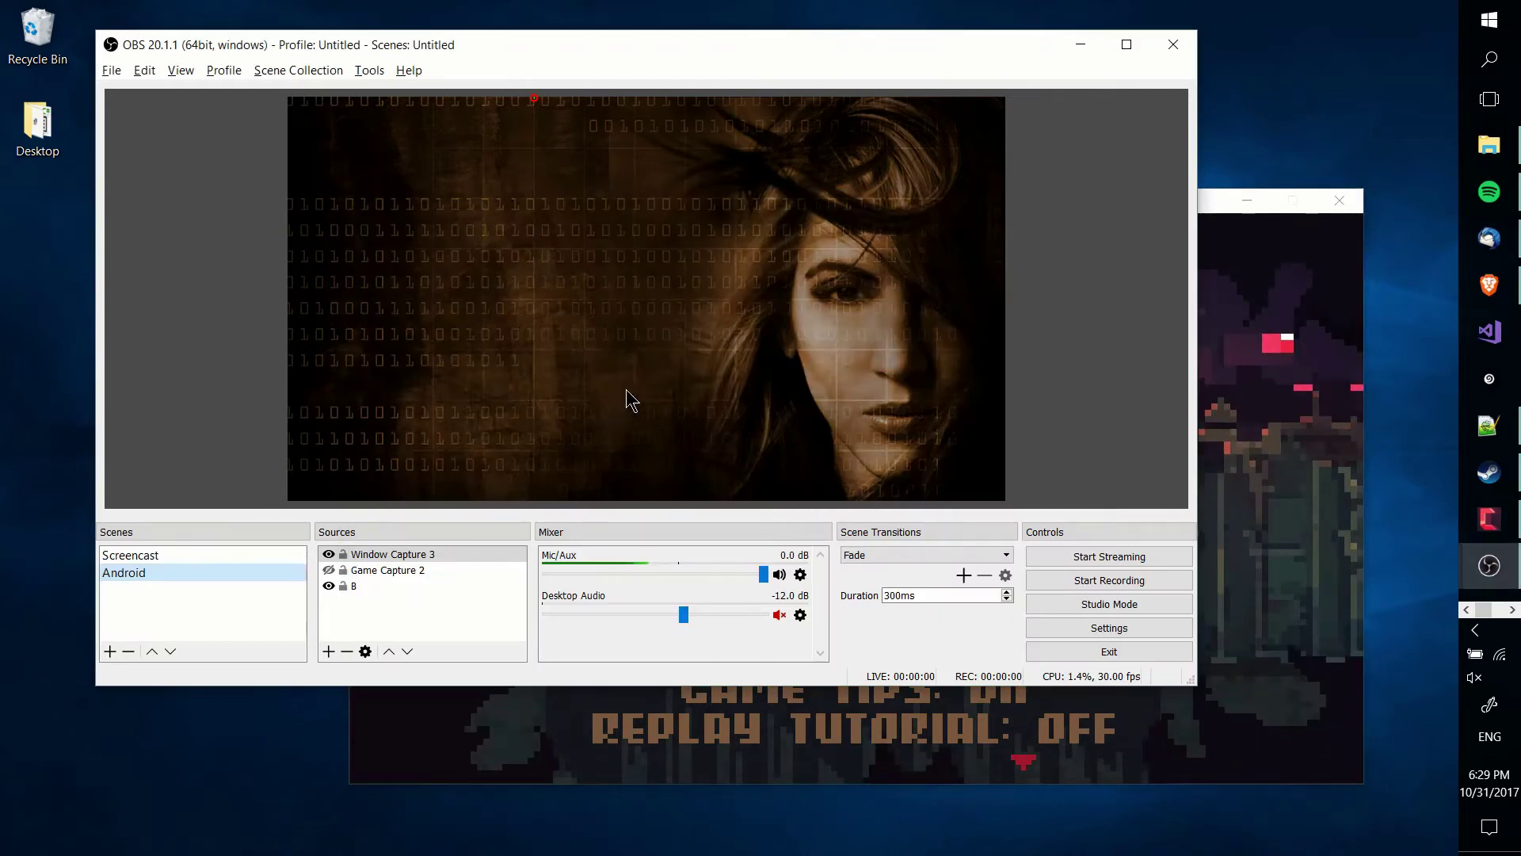
key(alt+Tab)
key(alt+Tab)
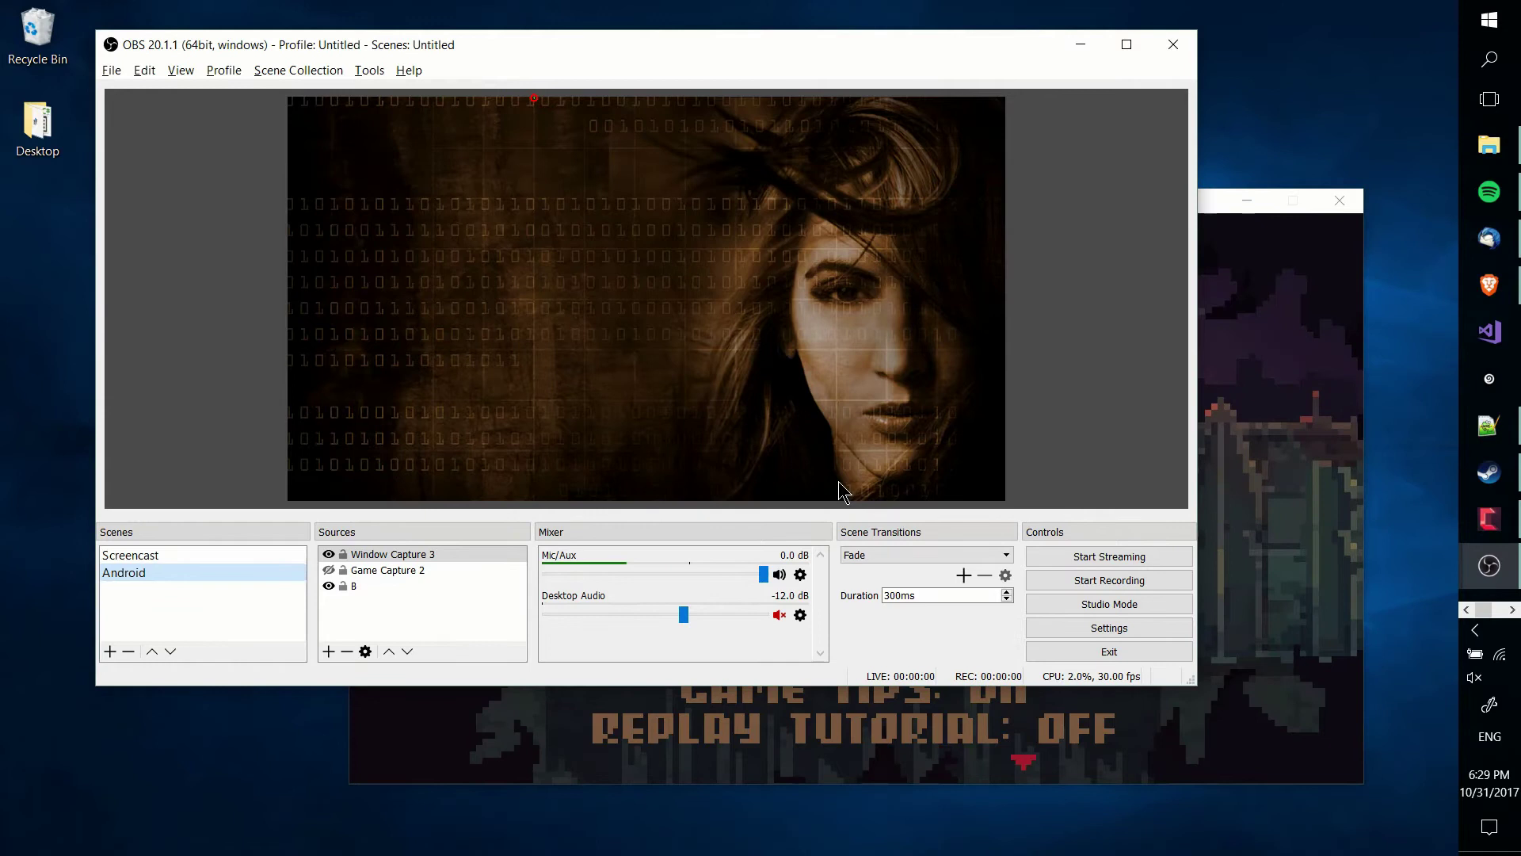
- Create a new empty scene named 'Game' from the Scenes list
right_click(212, 607)
click(260, 621)
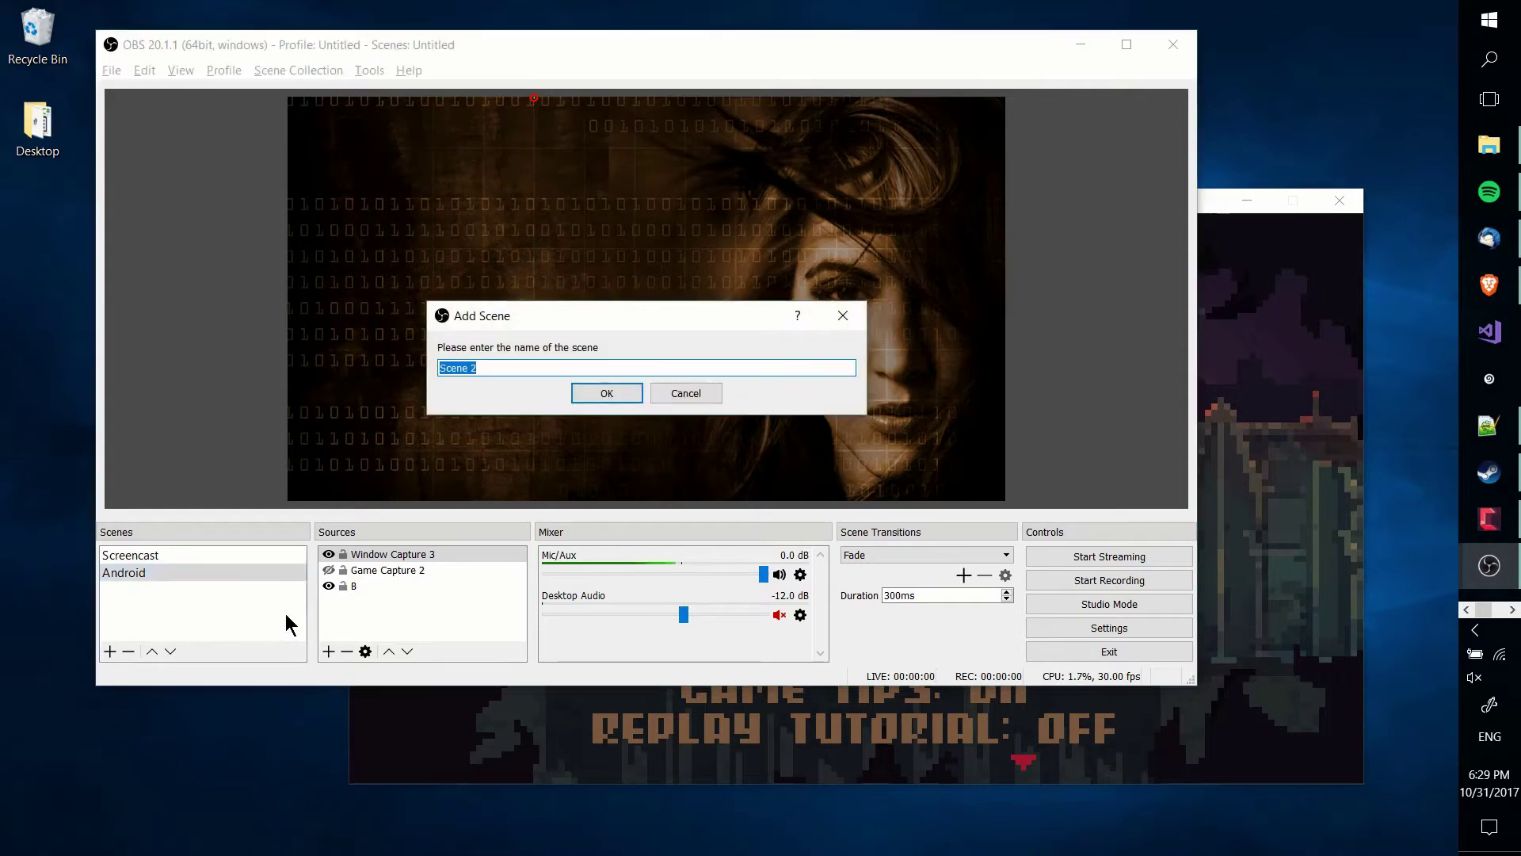
text(Game)
key(Return)
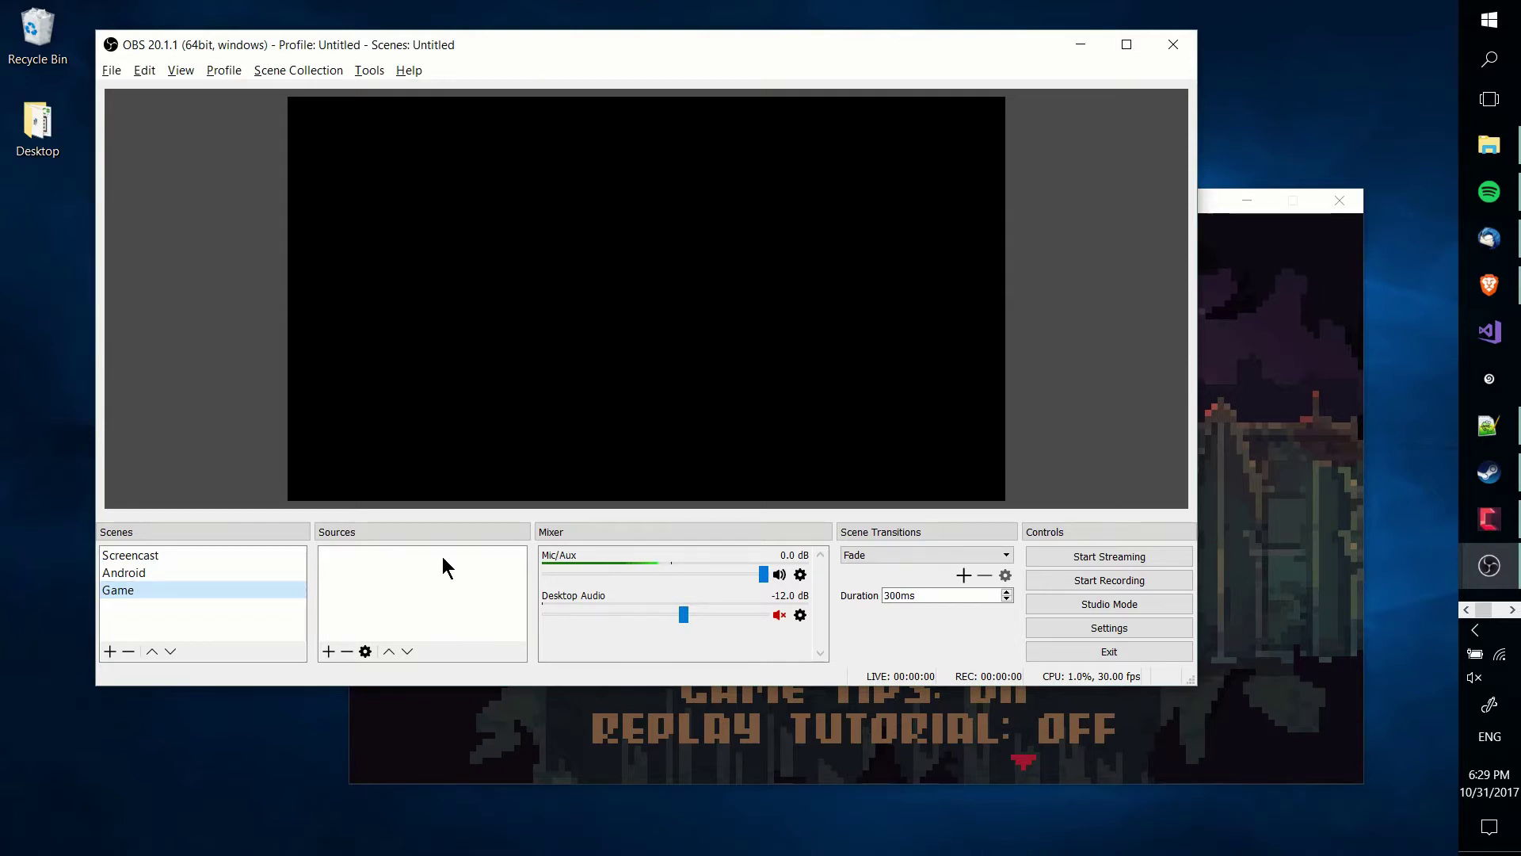
key(alt+Tab)
key(alt+Tab)
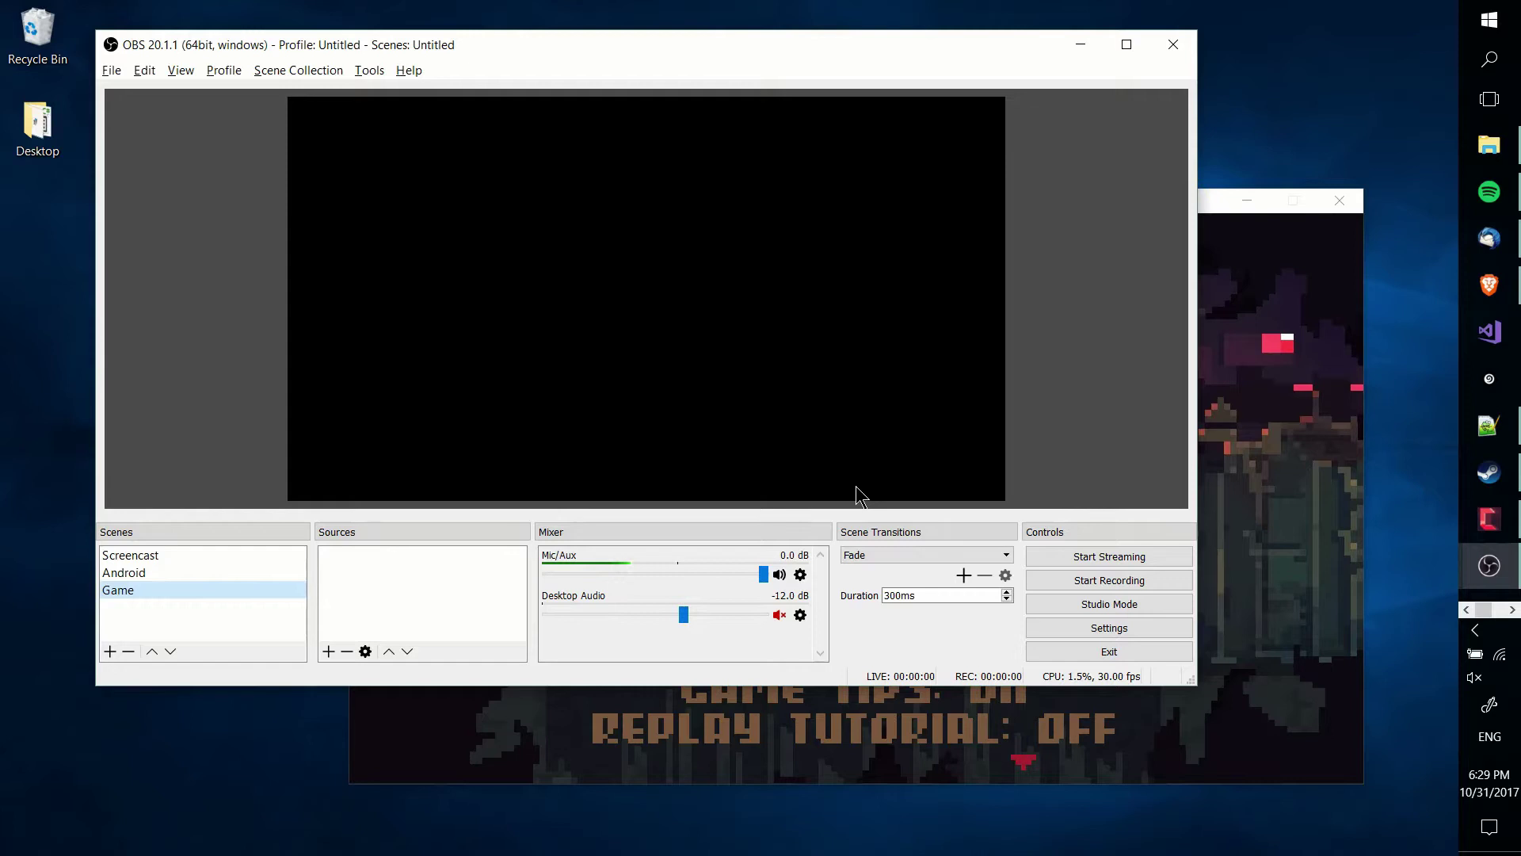
right_click(381, 555)
click(347, 560)
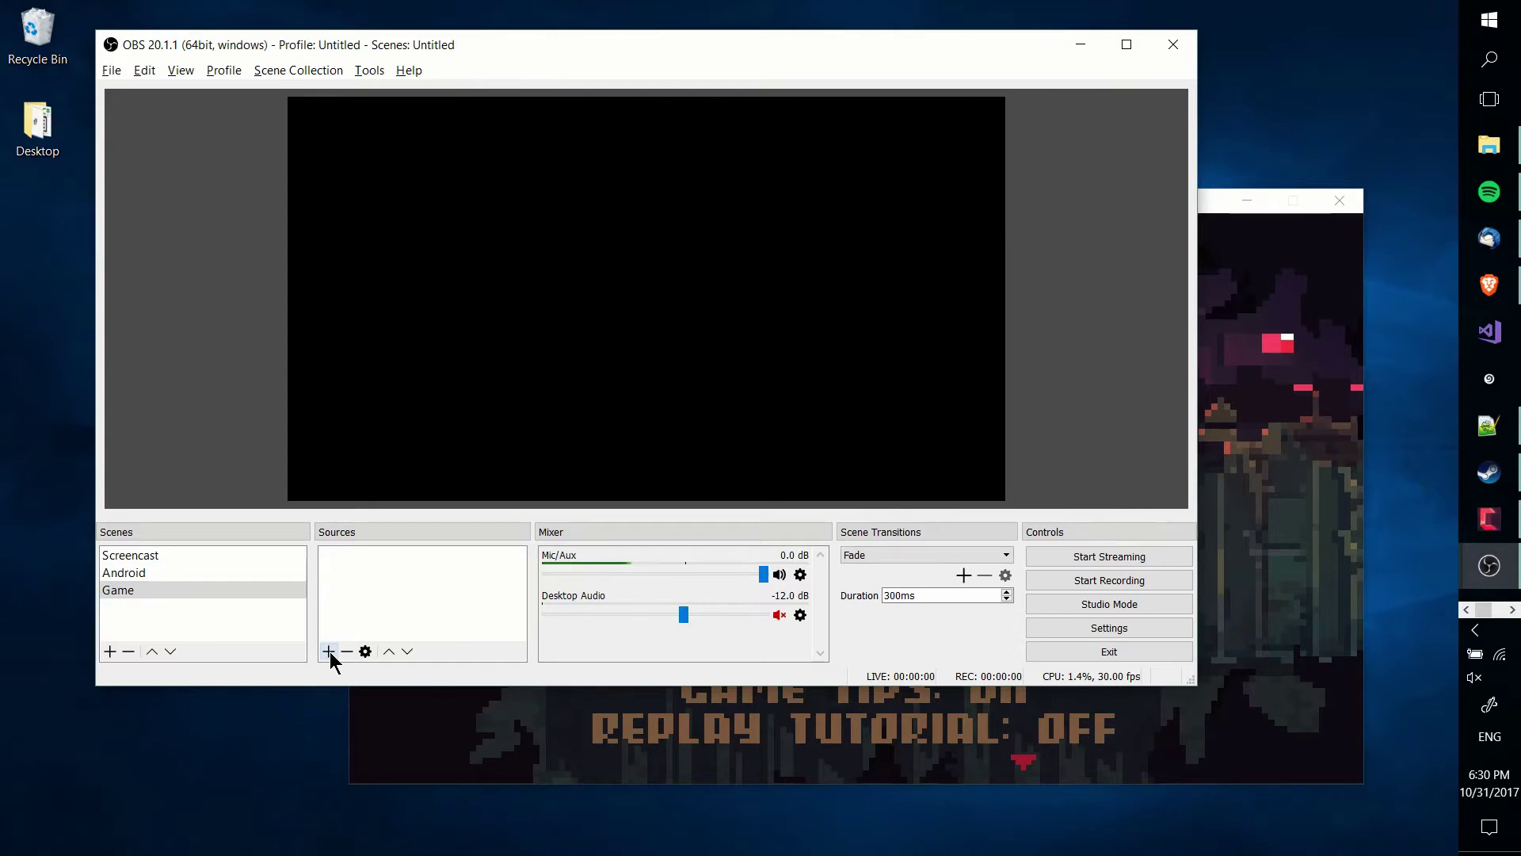
right_click(406, 558)
mouse_move(532, 569)
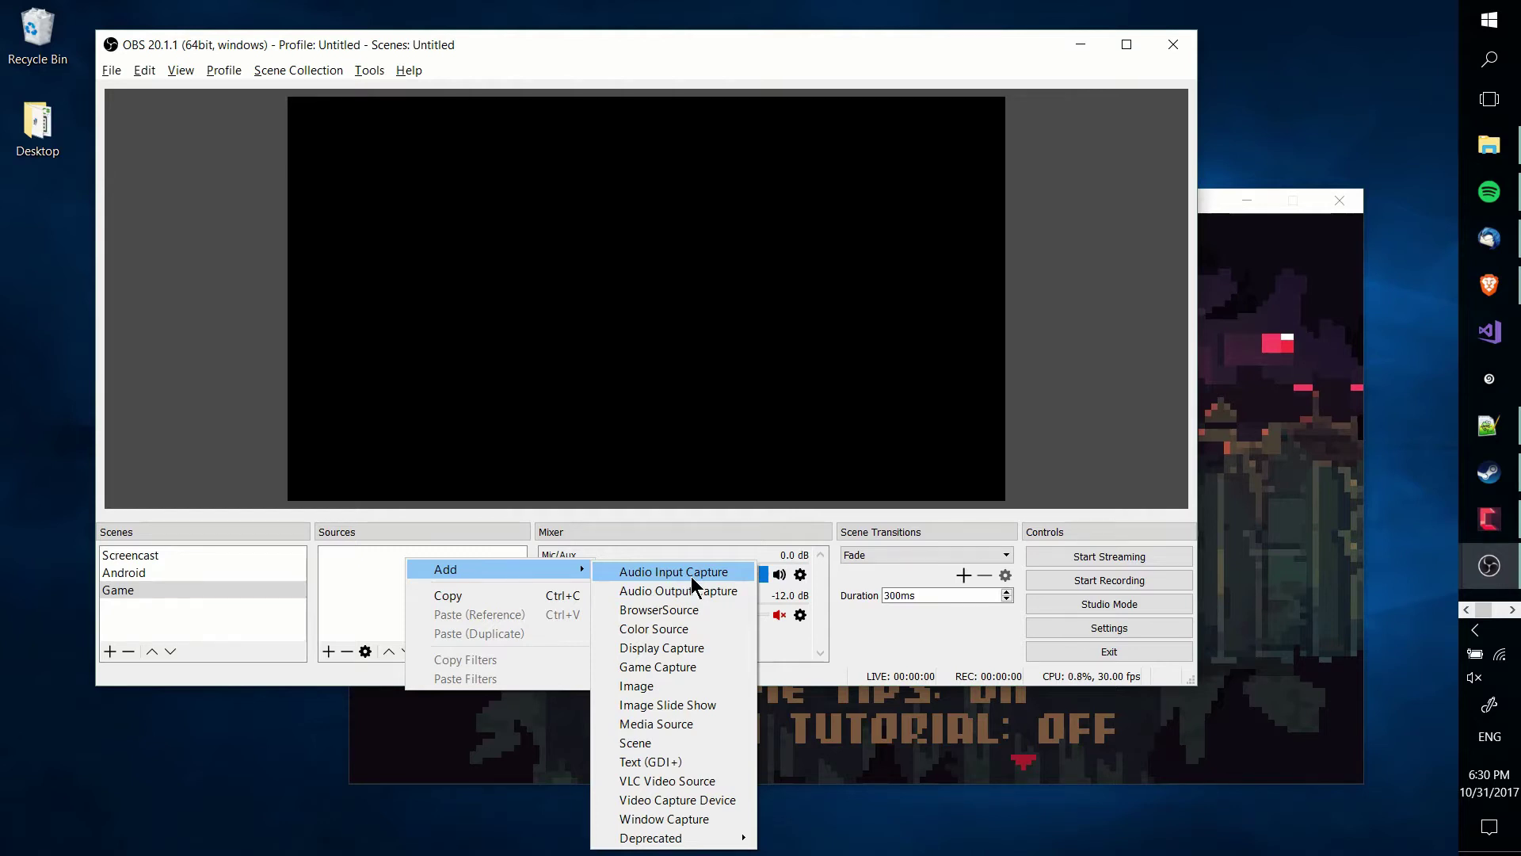
click(370, 578)
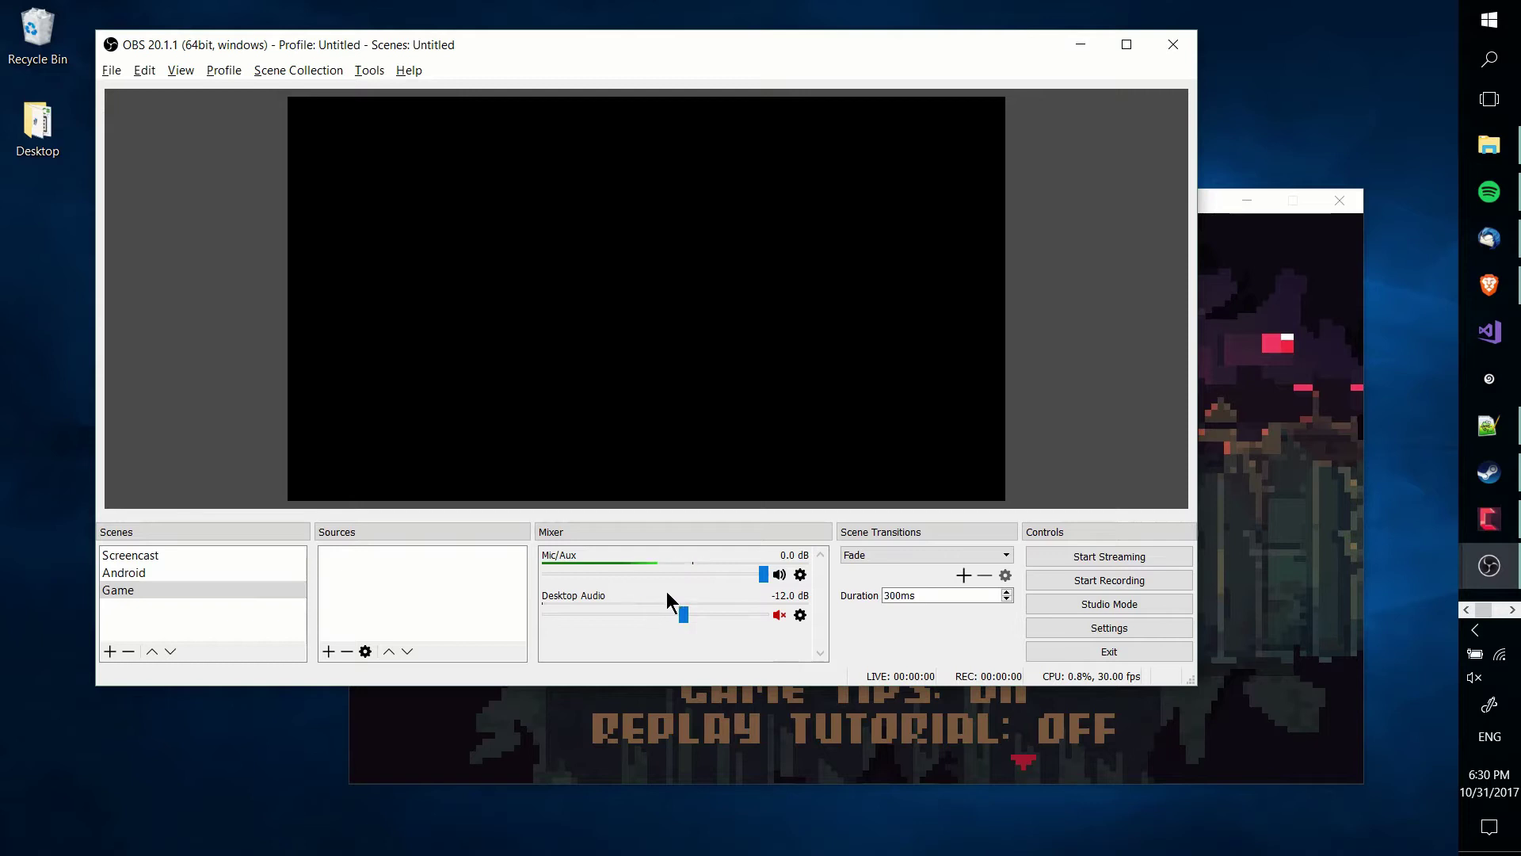
- Lower the Desktop Audio level to -11.6 dB, then bring the Crawl game window forward
mouse_move(688, 615)
mouse_down()
mouse_move(724, 612)
mouse_move(669, 612)
mouse_move(686, 613)
mouse_up()
click(323, 651)
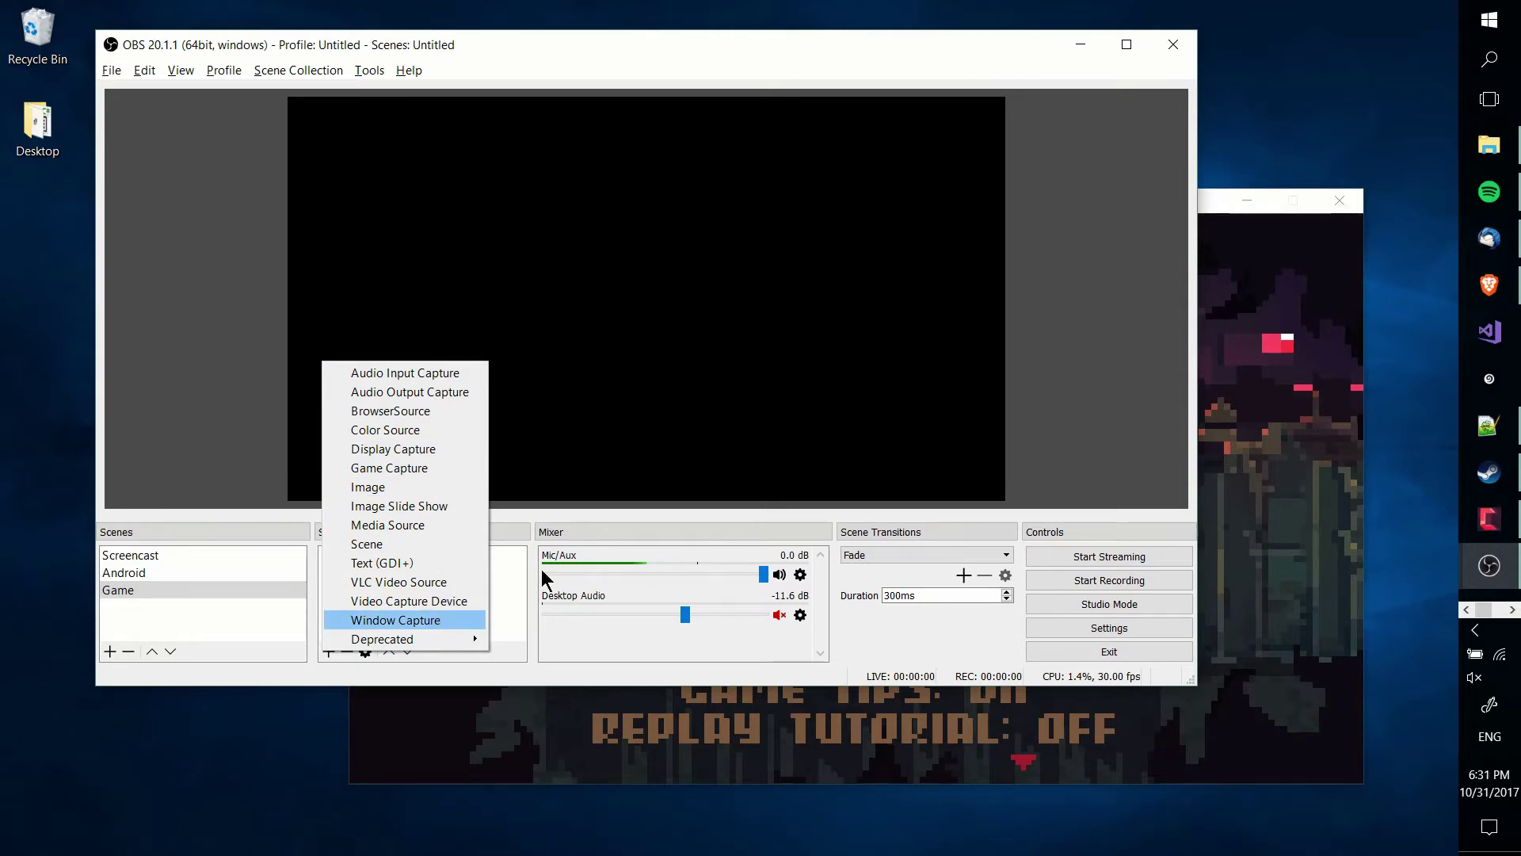
click(1201, 201)
click(1212, 201)
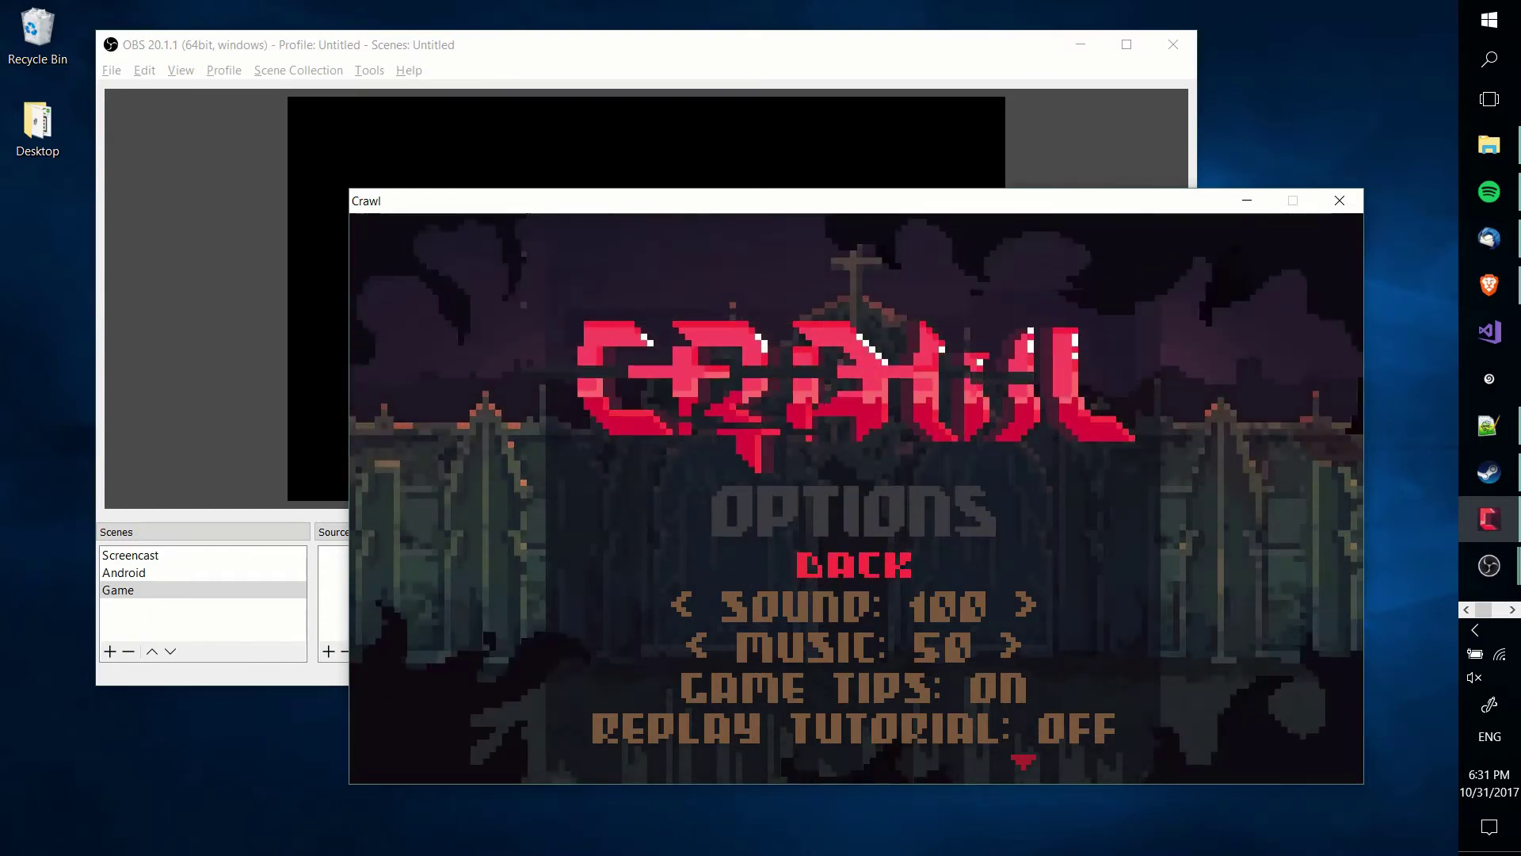
- Add a Window Capture source named 'Crawl' to the Game scene
click(273, 609)
right_click(325, 576)
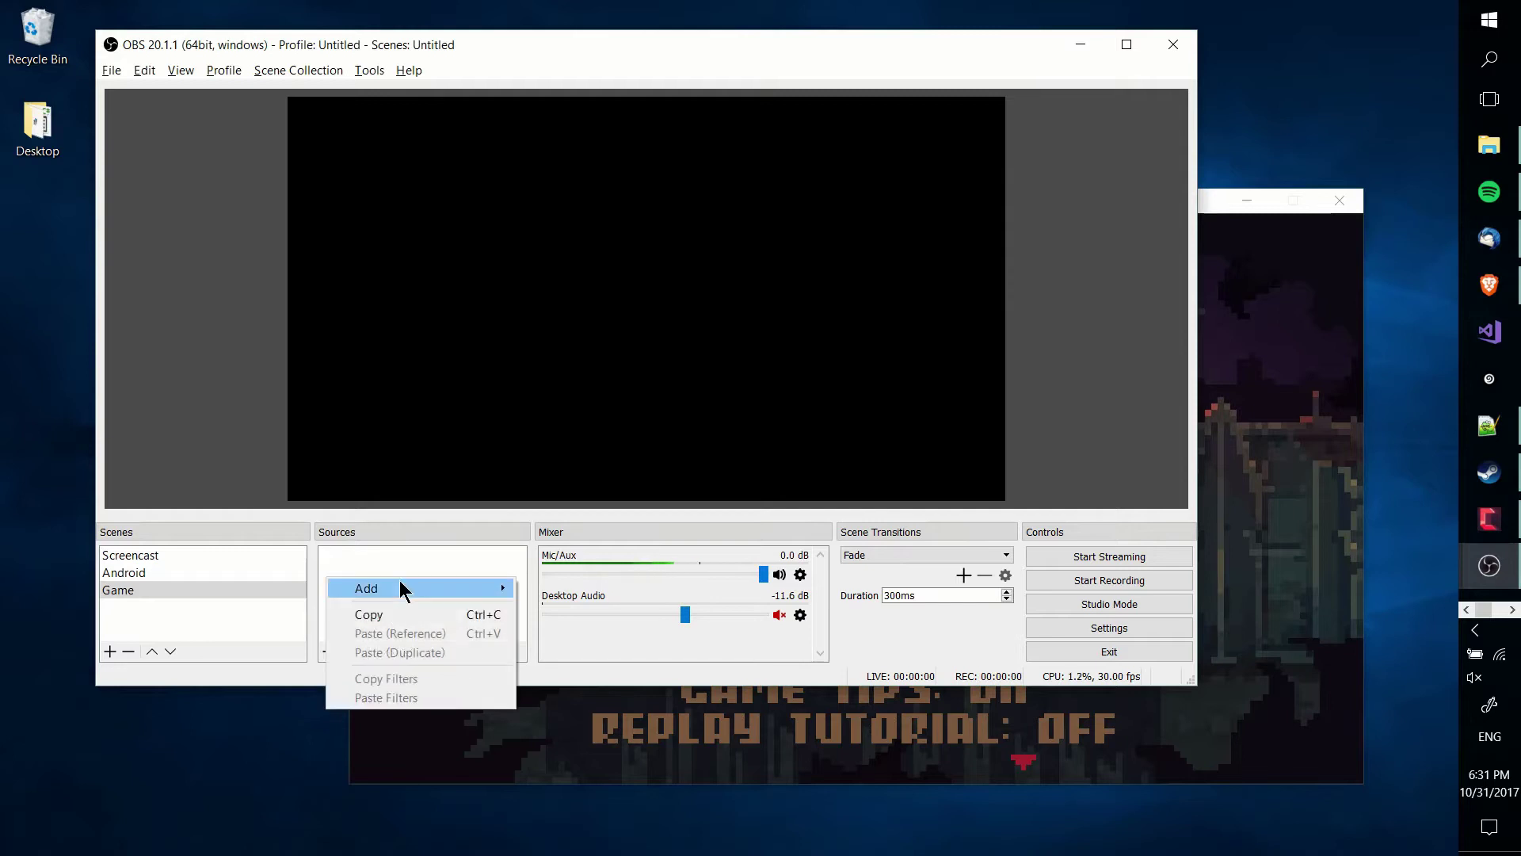
mouse_move(406, 587)
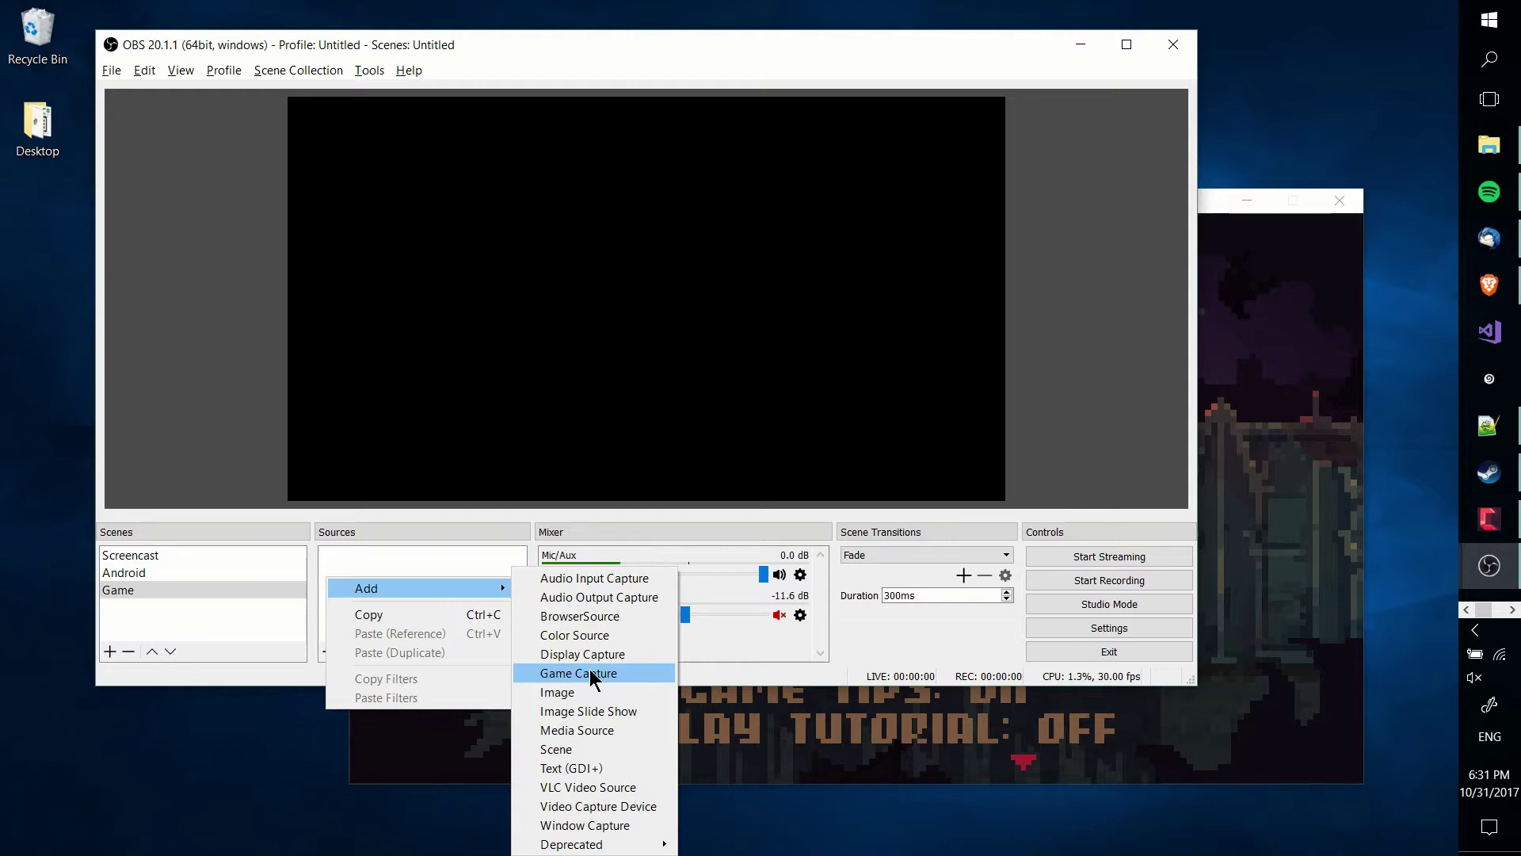
click(586, 825)
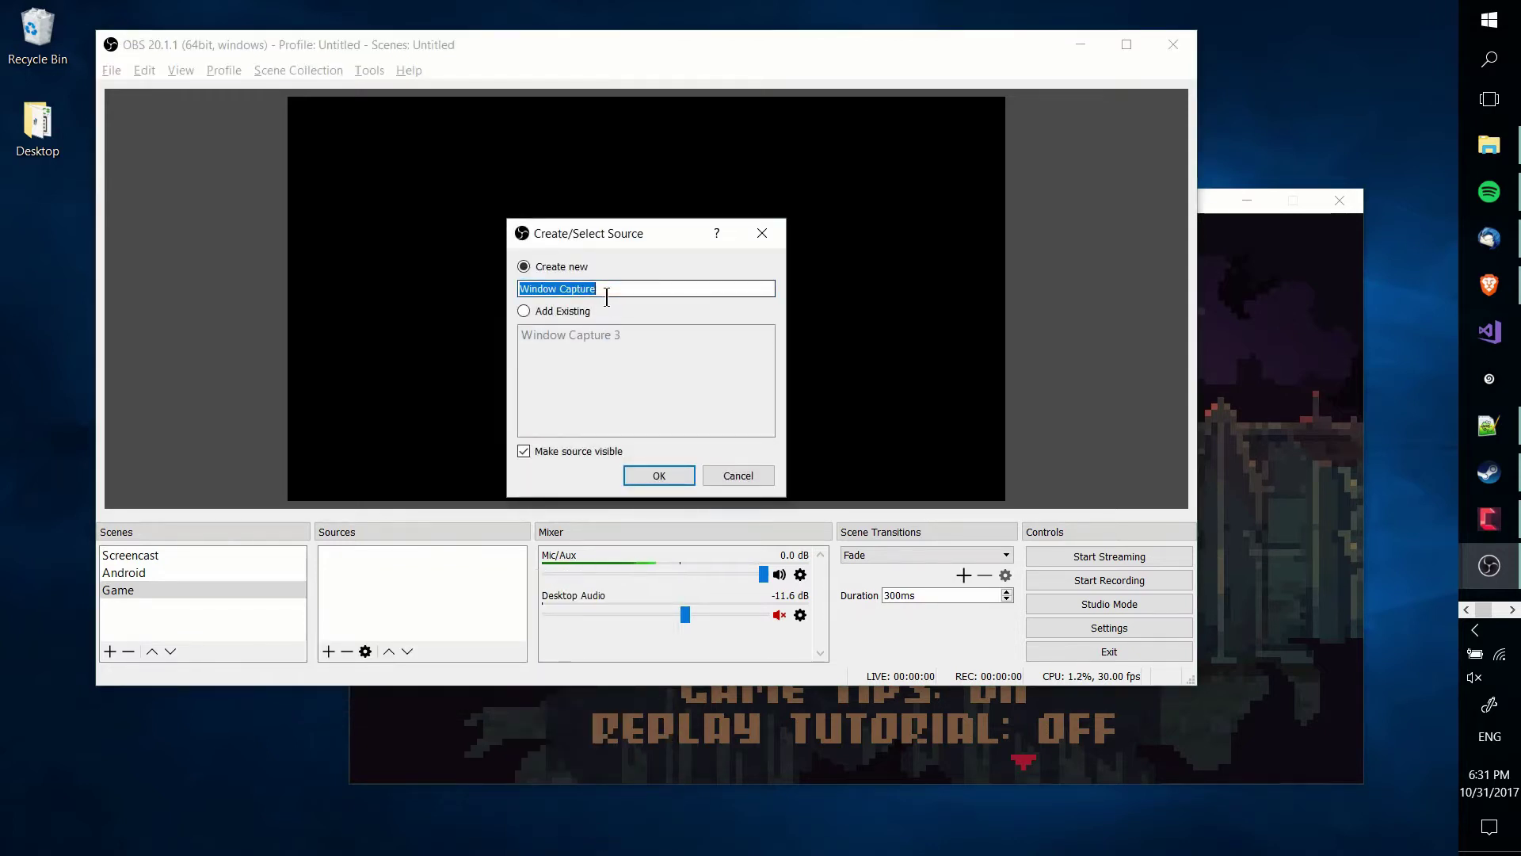
key(BackSpace)
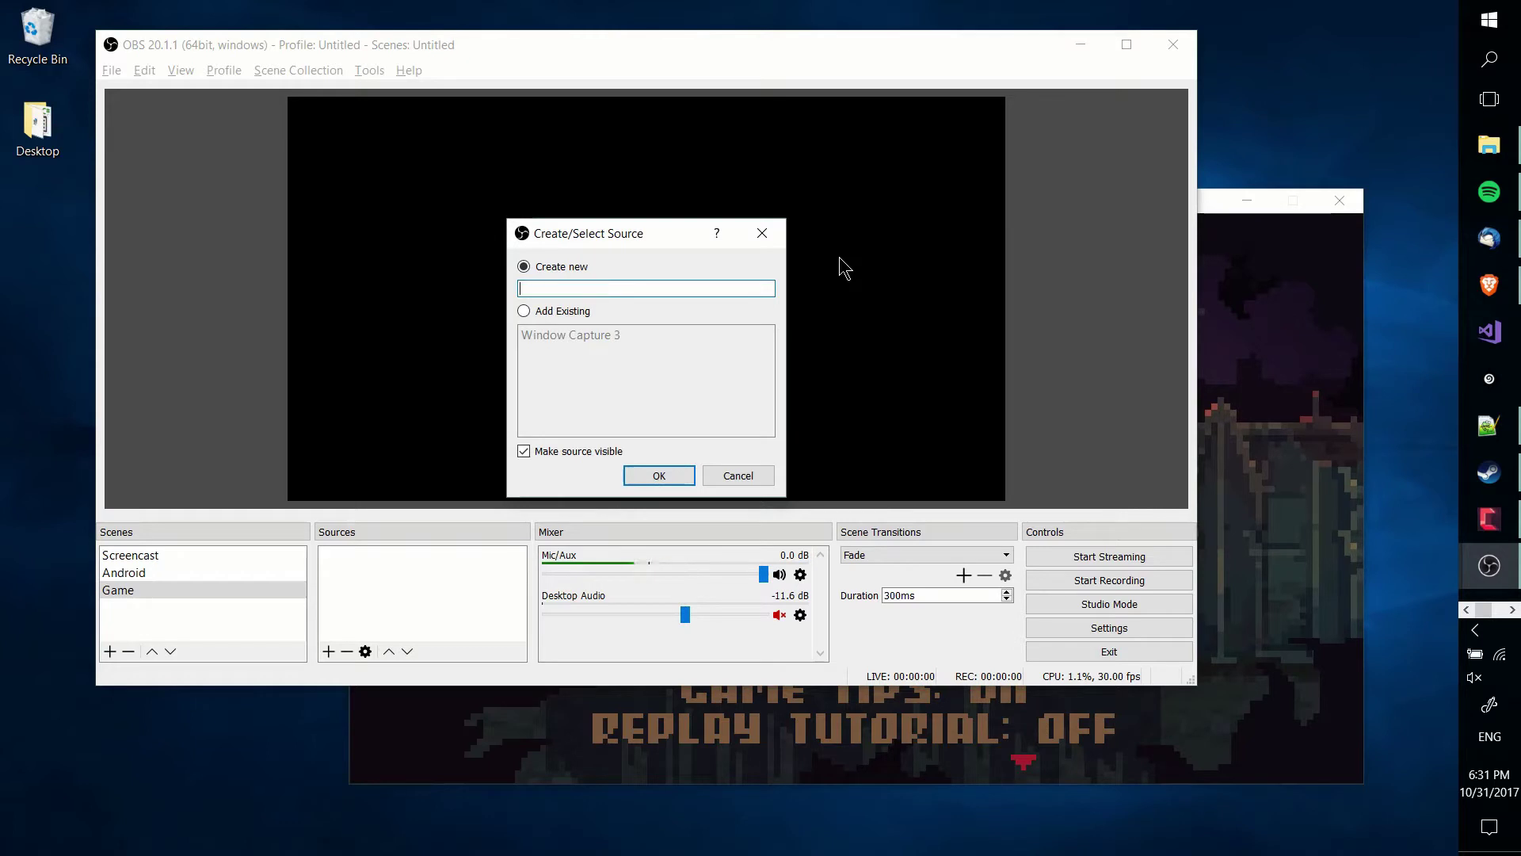
key(Return)
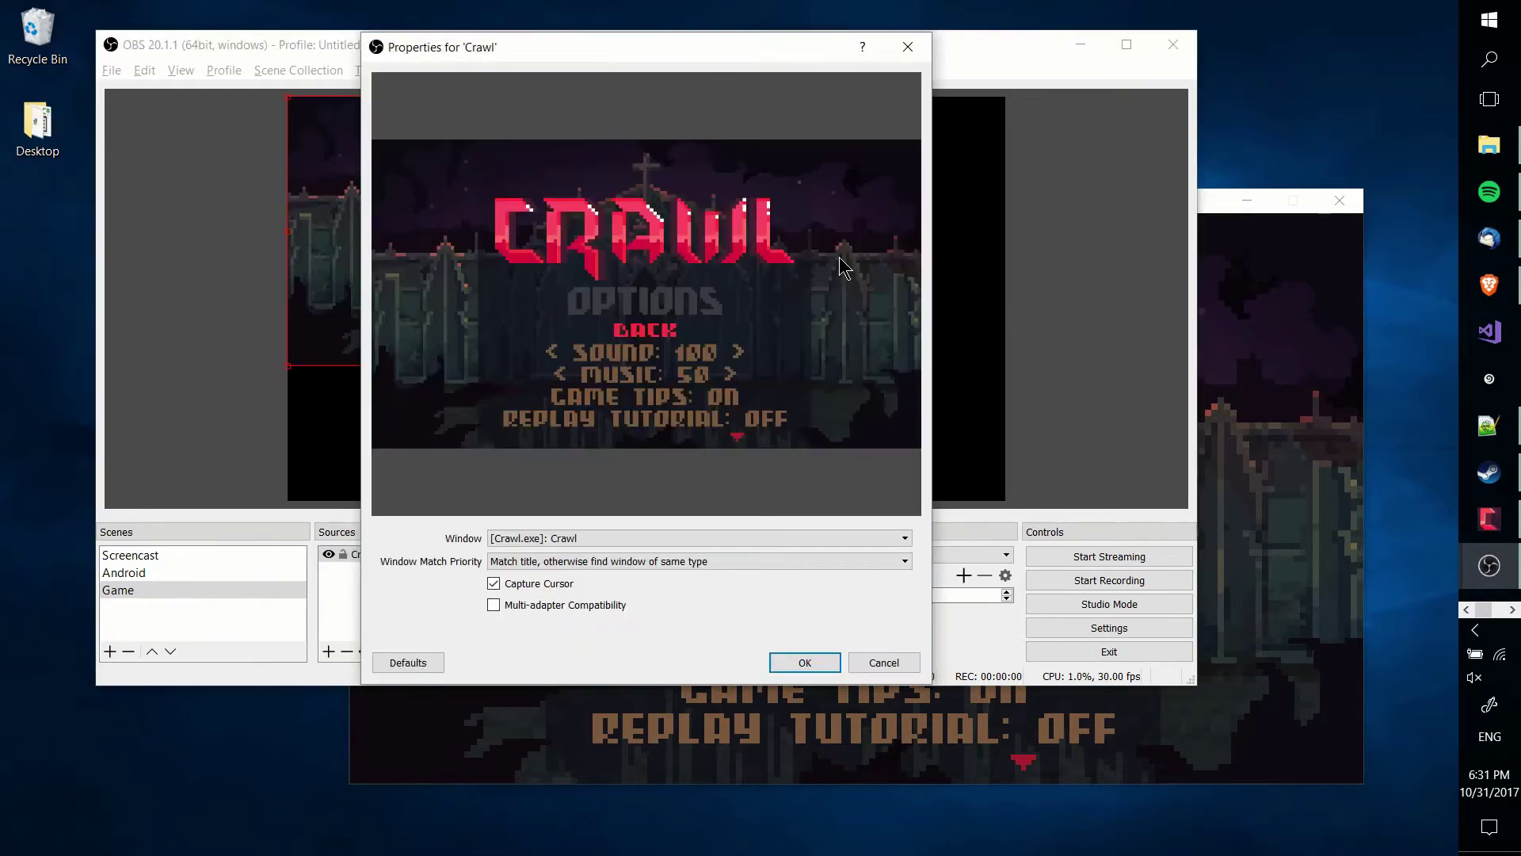
- Set the capture window to [Crawl.exe]: Crawl and confirm the source properties
drag(625, 45, 892, 75)
click(797, 563)
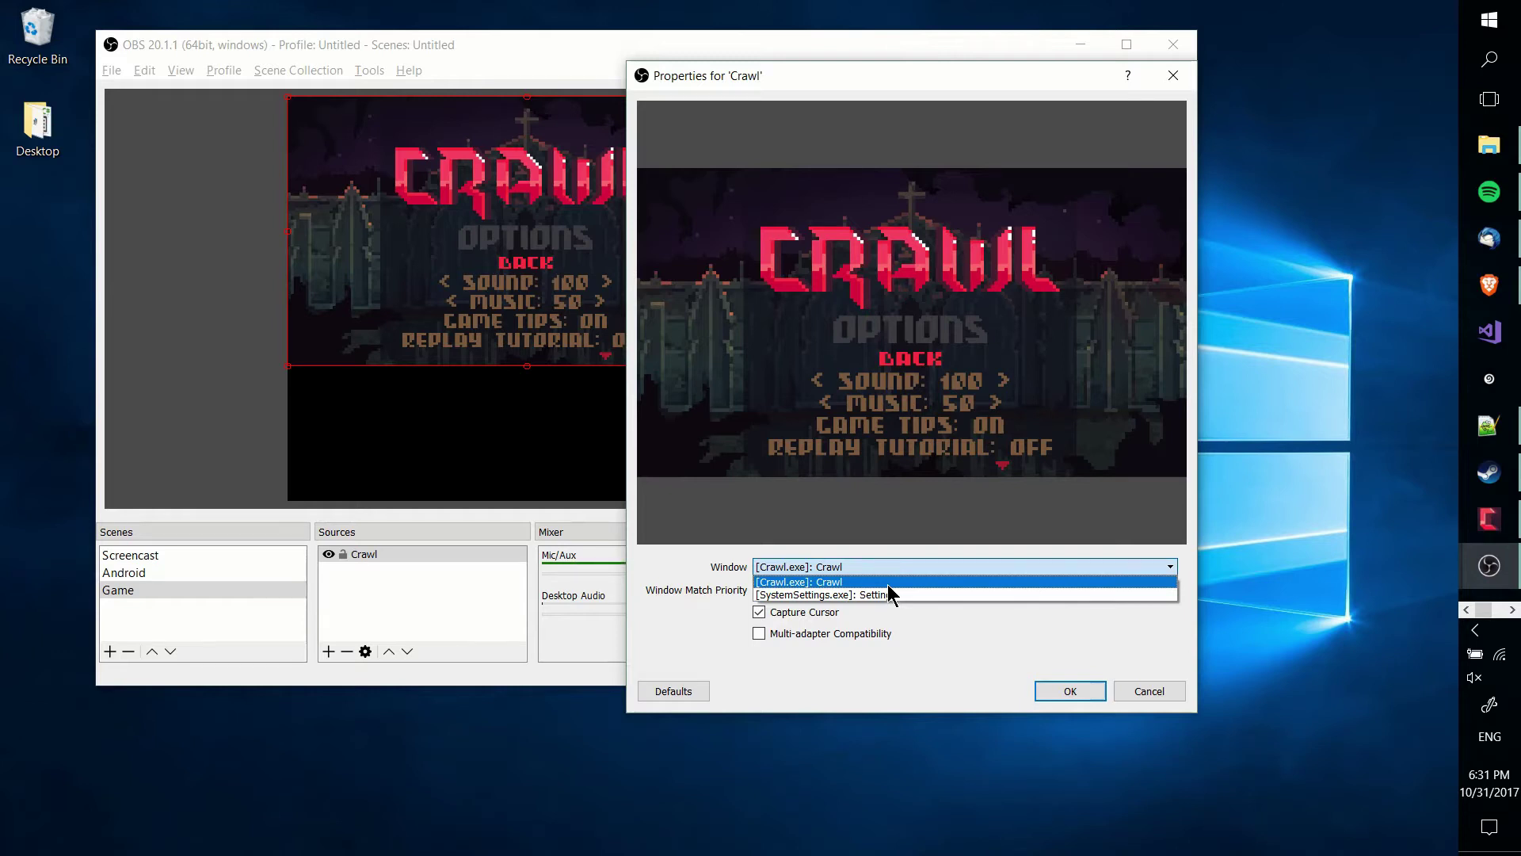
click(887, 584)
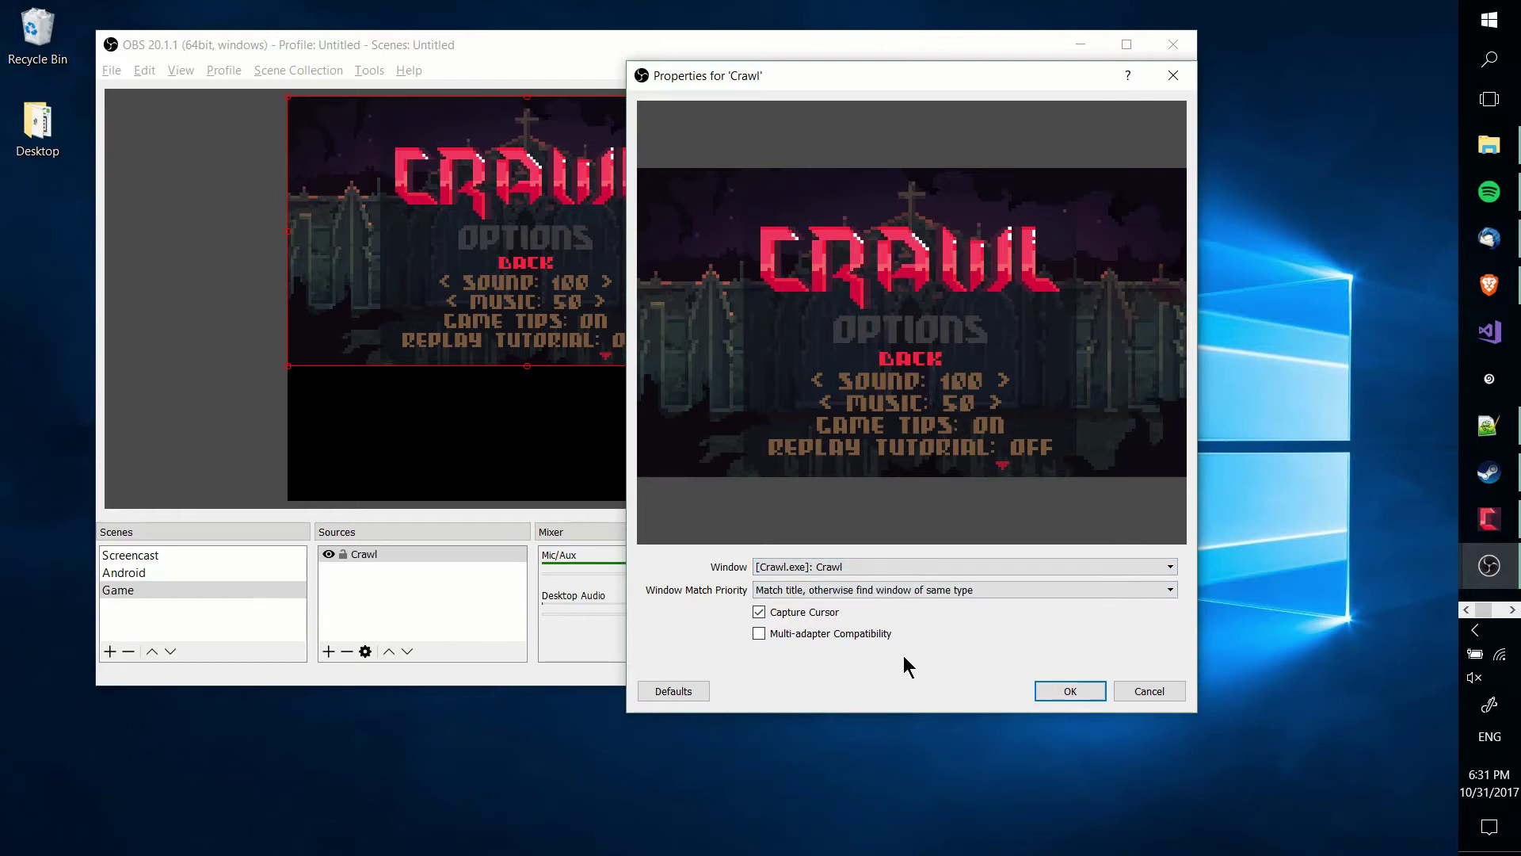
click(824, 565)
click(837, 582)
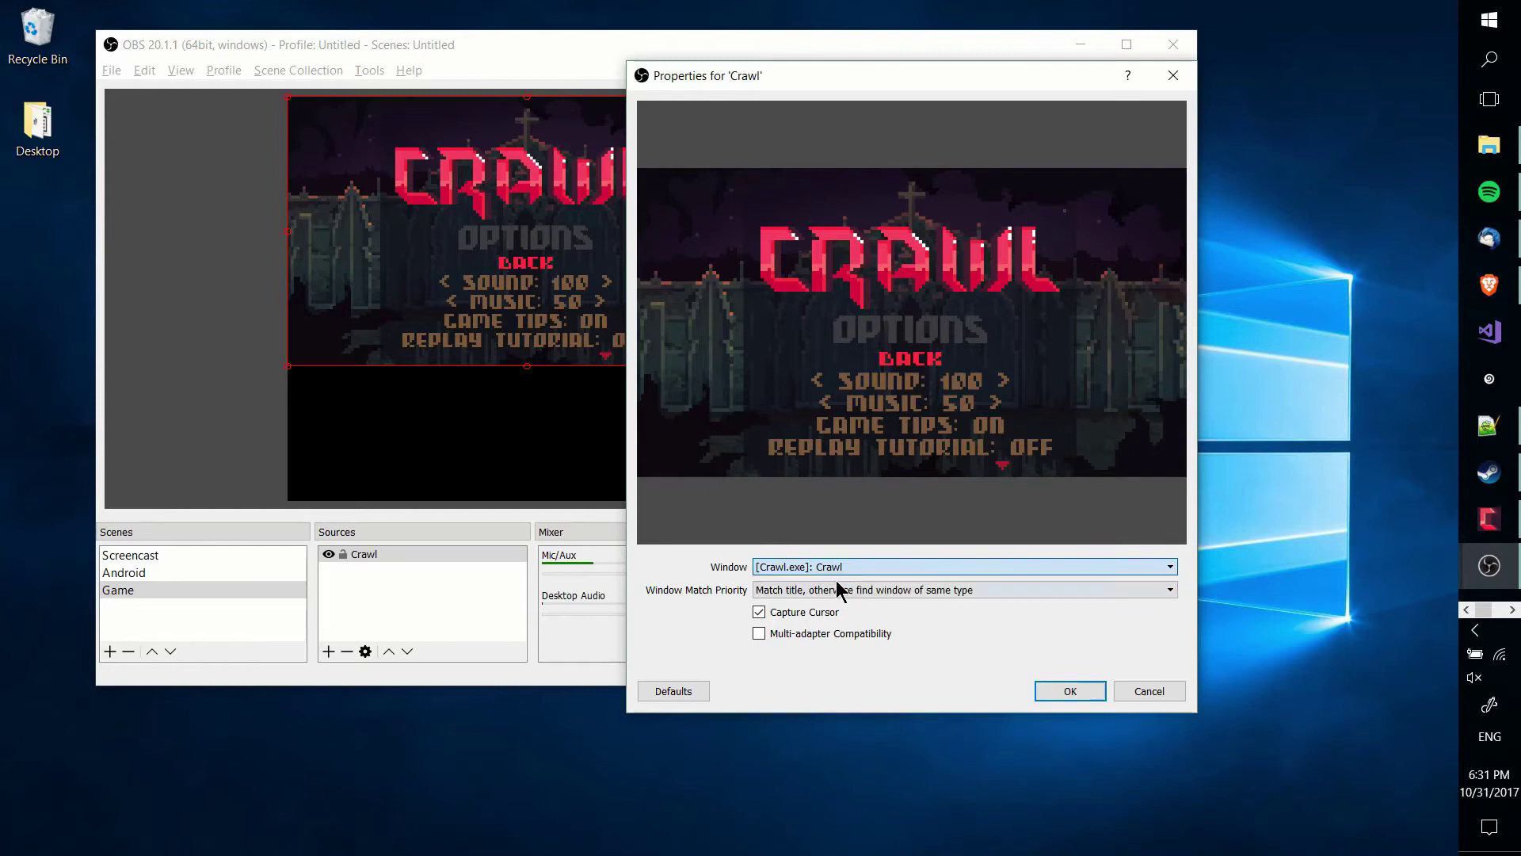
click(854, 565)
click(867, 587)
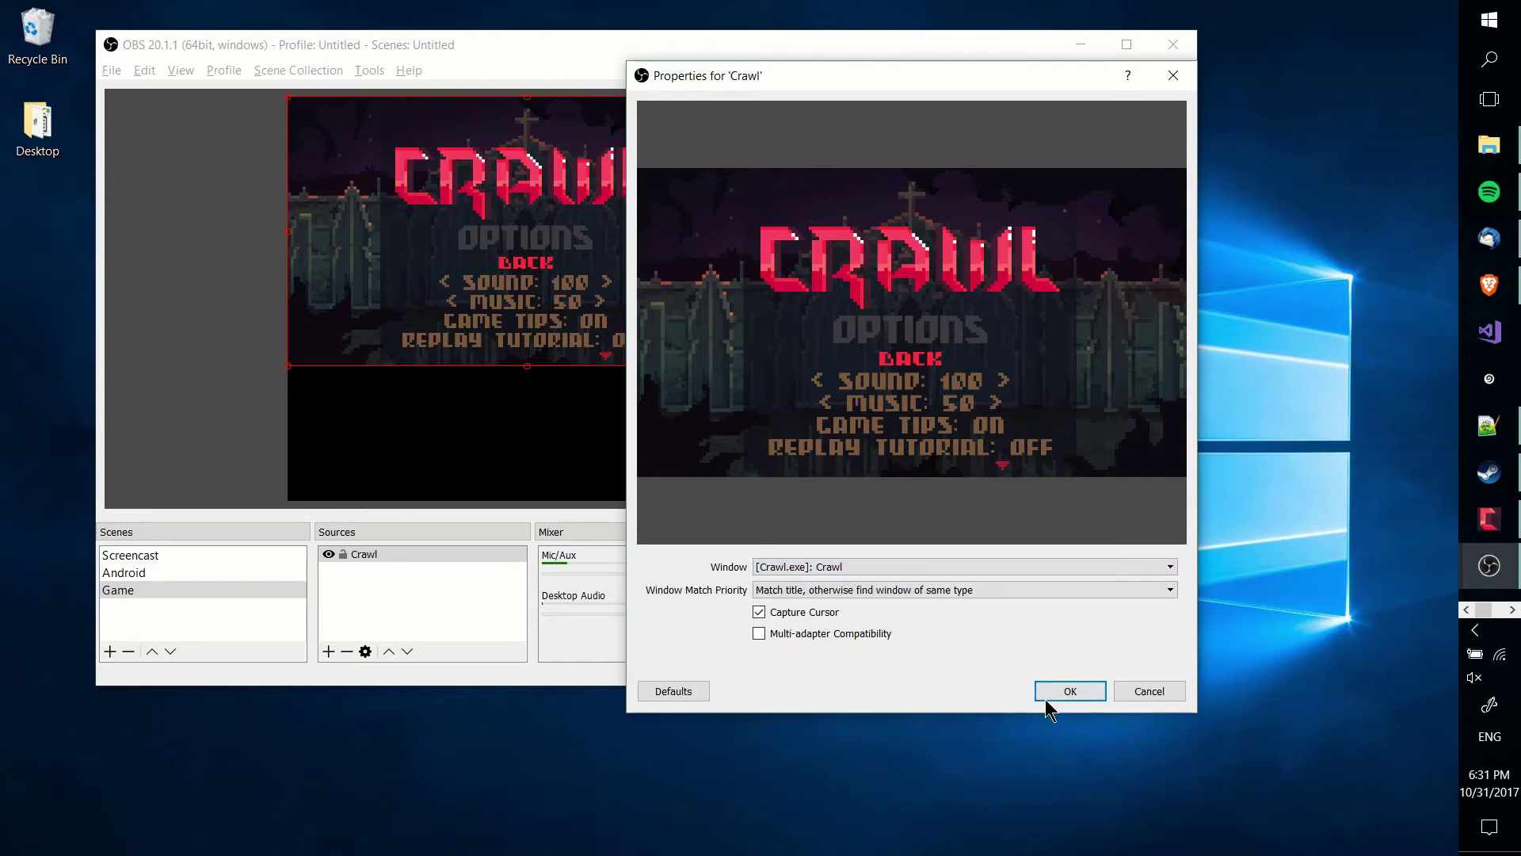
click(1069, 691)
- Enlarge the Crawl capture in the preview, return to OBS, and select the Crawl source
key(alt+Tab)
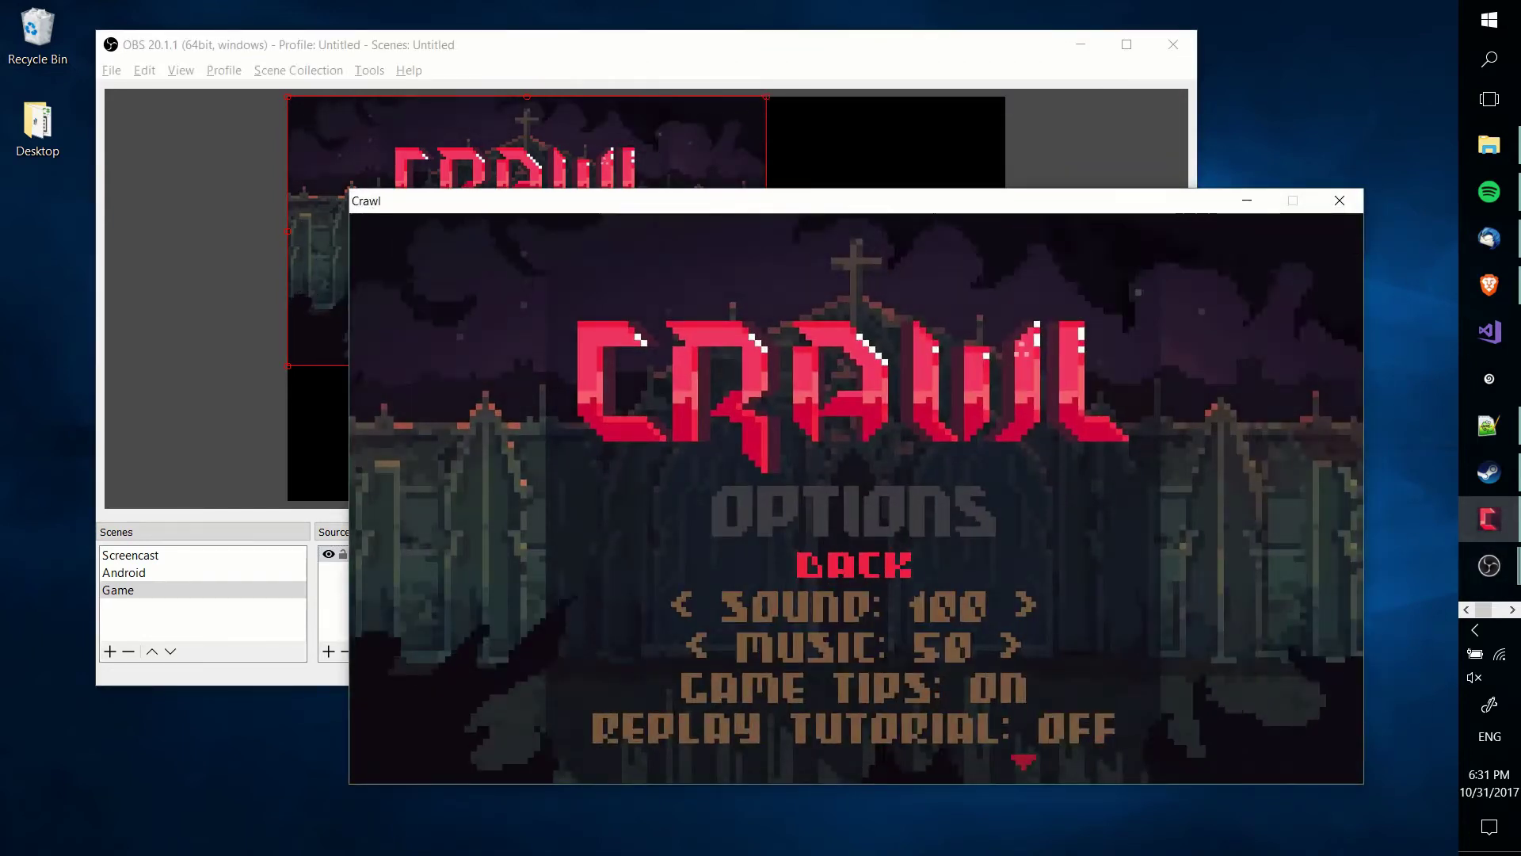
key(alt+Tab)
key(alt+Tab)
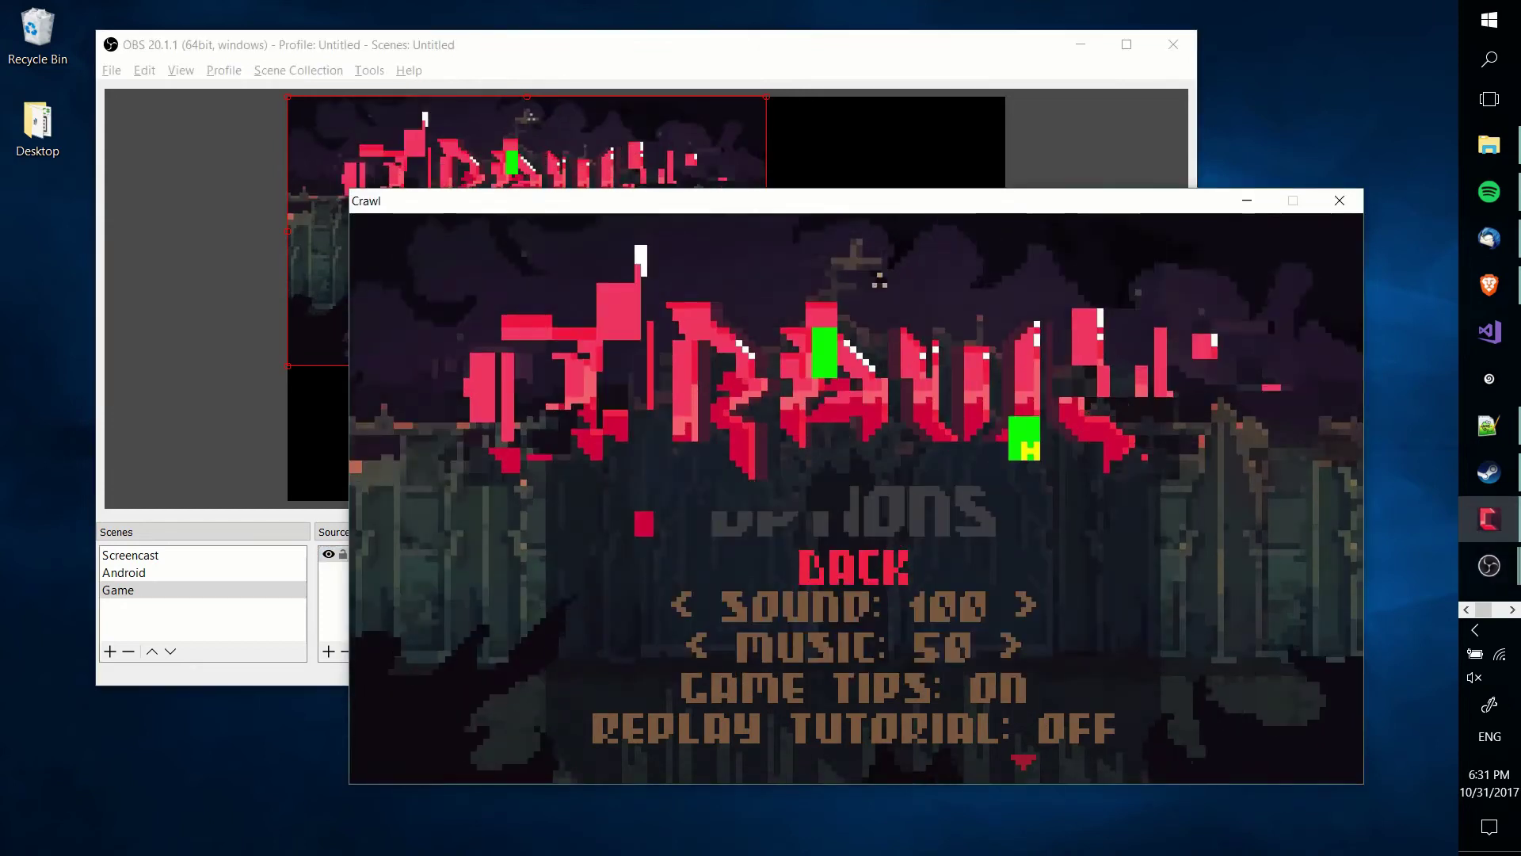
key(alt+Tab)
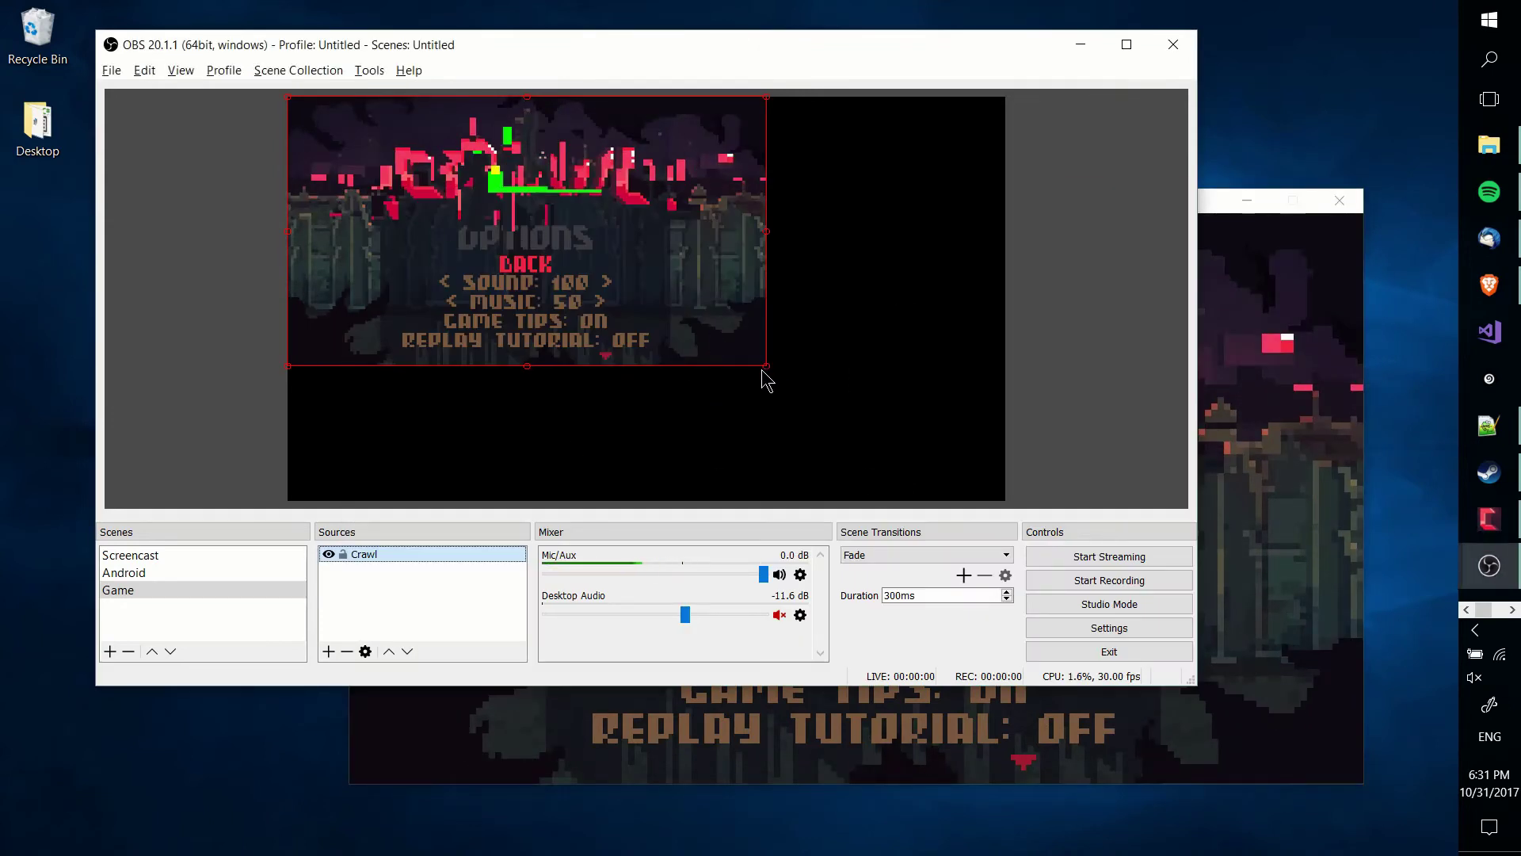
drag(766, 367, 1005, 500)
key(alt+Tab)
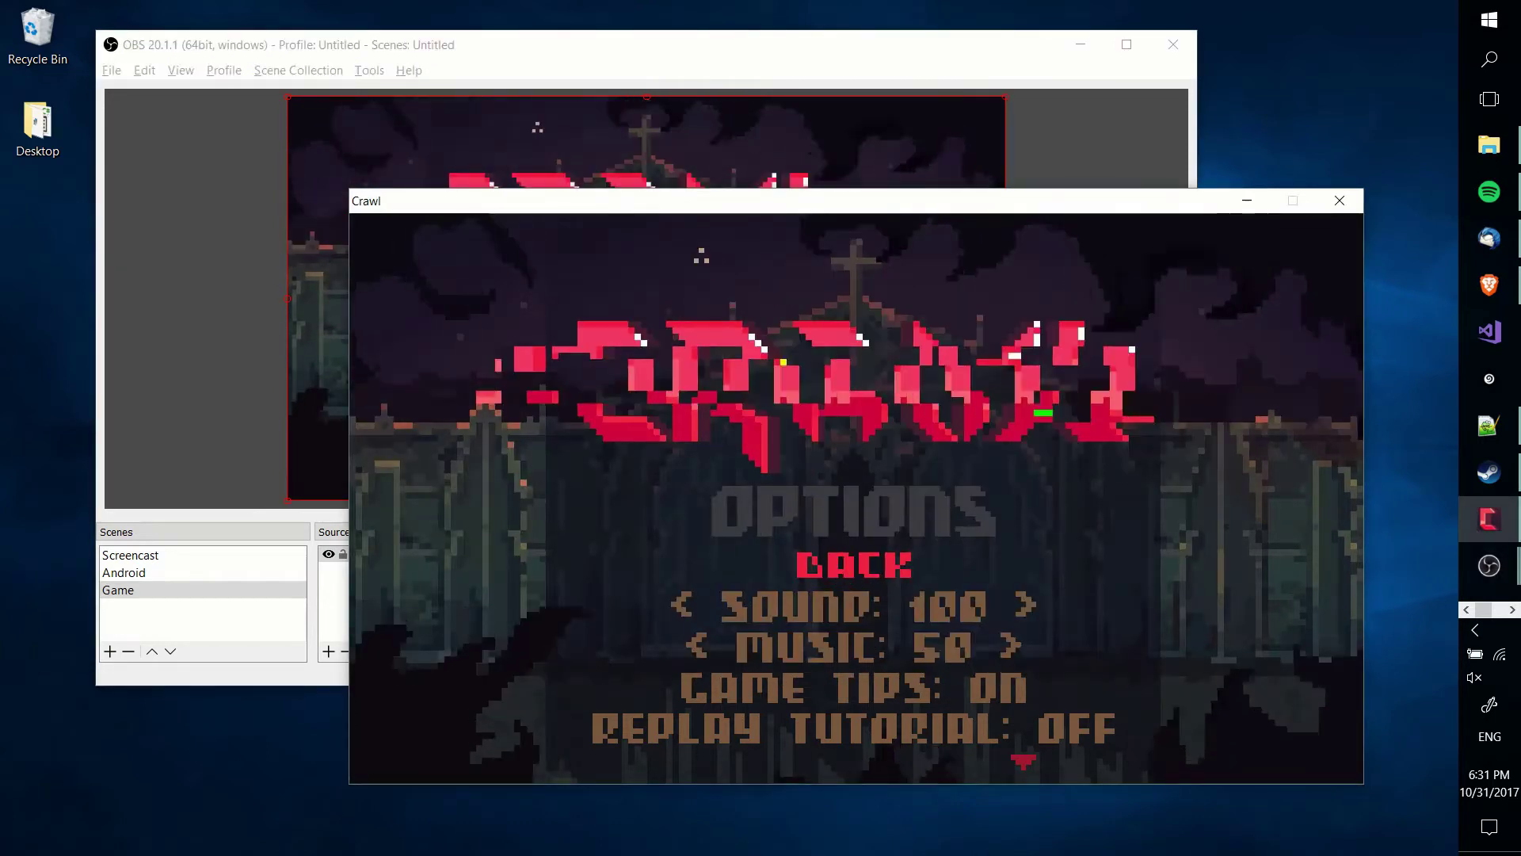
key(alt+Tab)
key(alt+Tab)
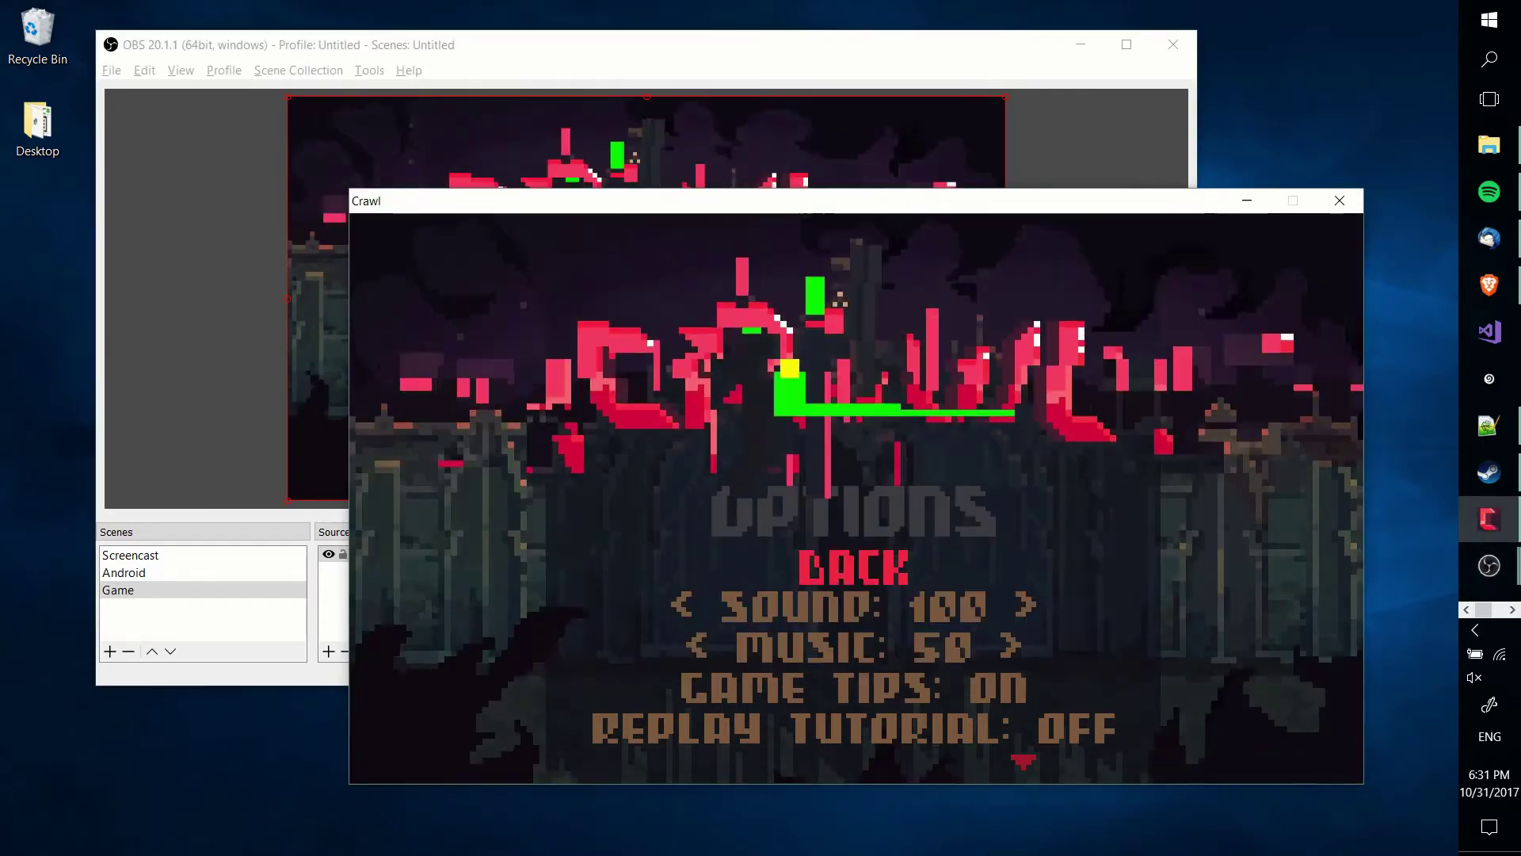
key(alt+Tab)
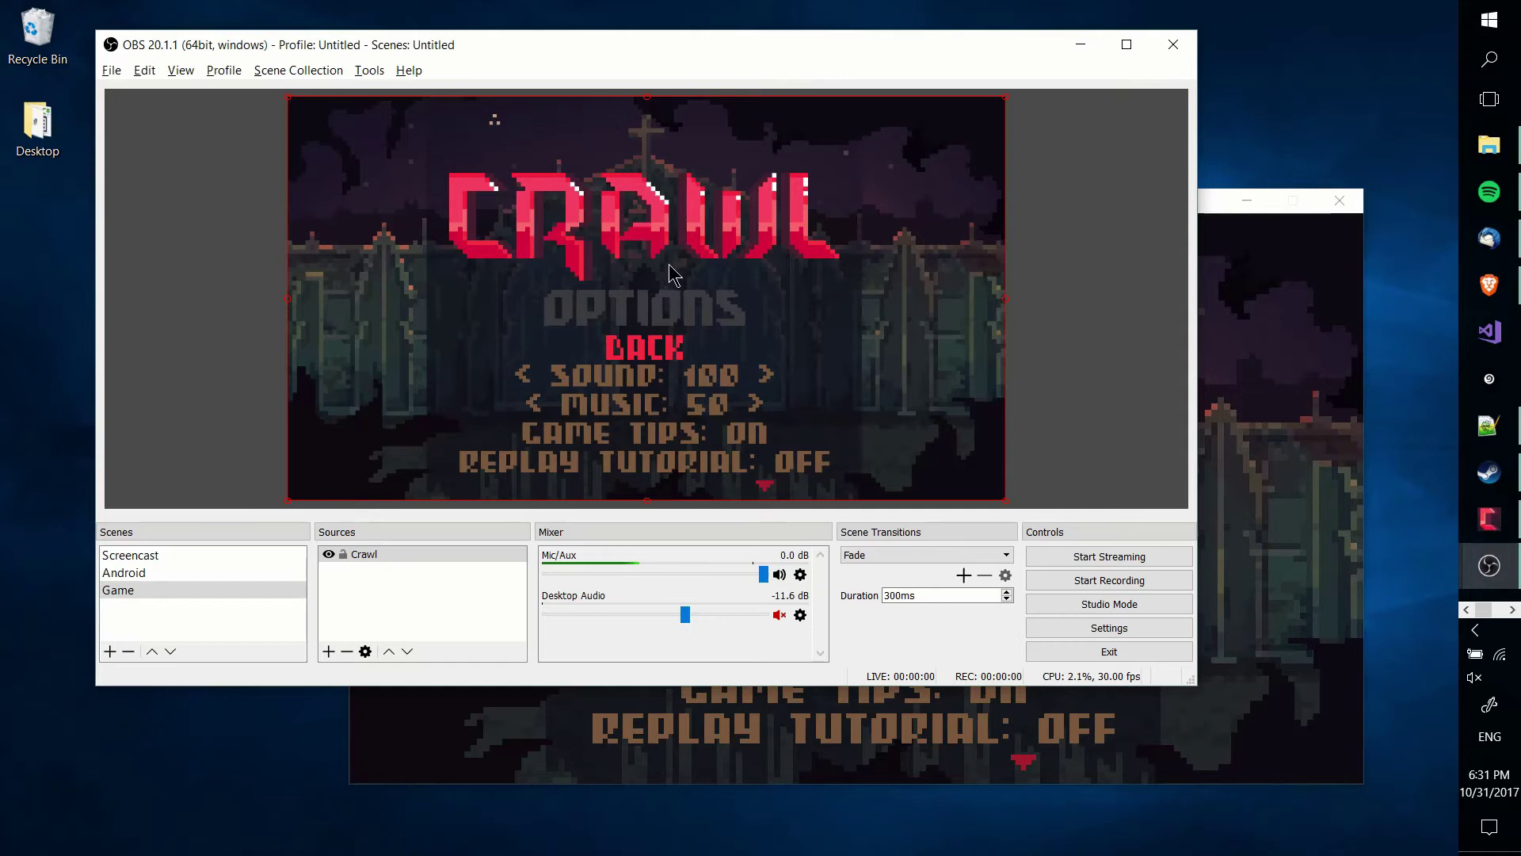
key(alt+Tab)
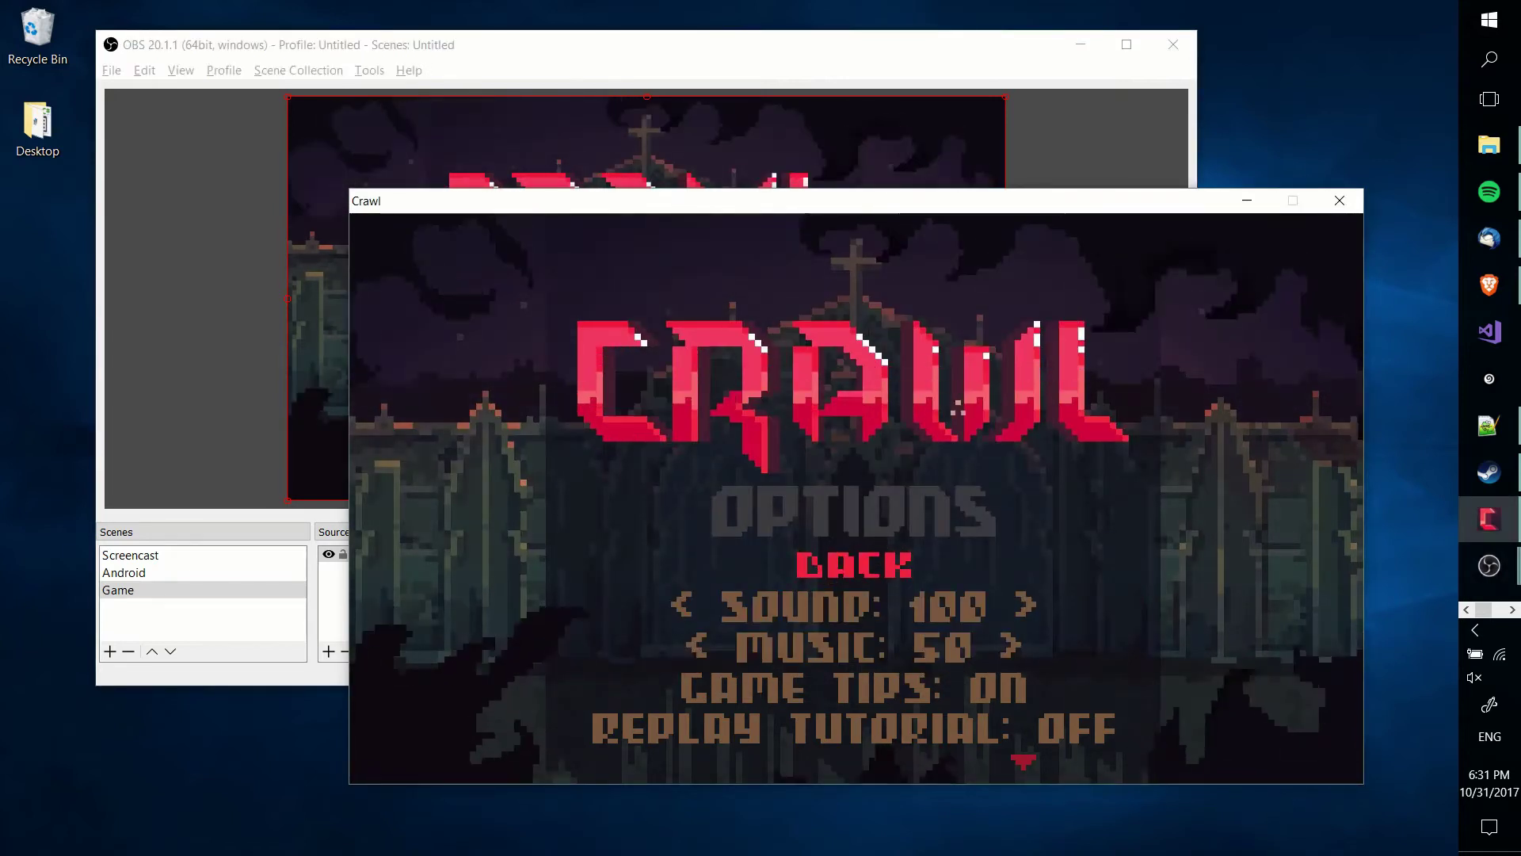
key(alt+Tab)
key(alt+Tab)
key(alt+Tab)
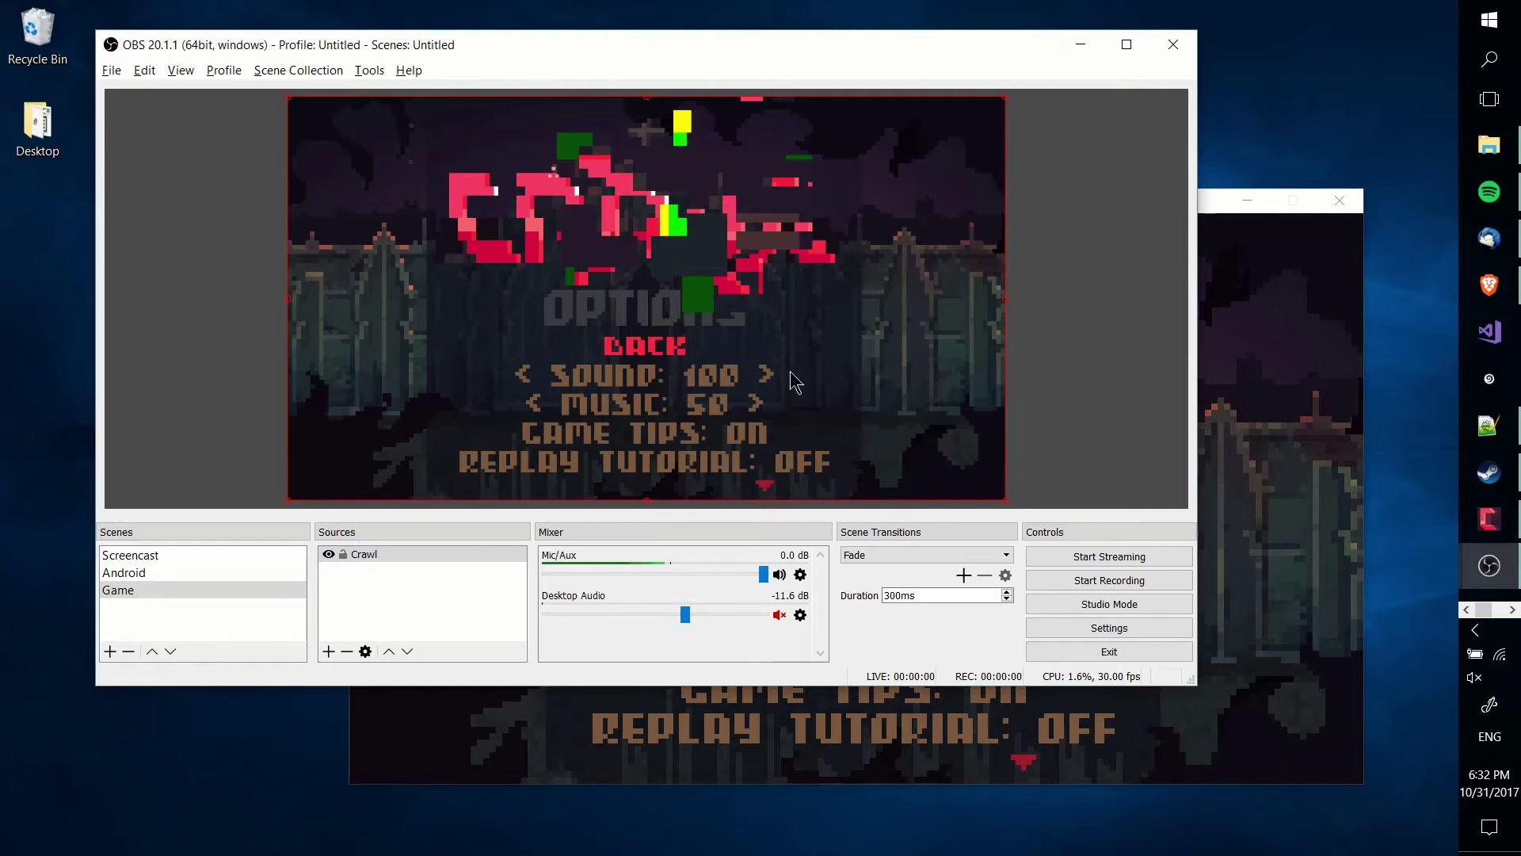
key(alt+Tab)
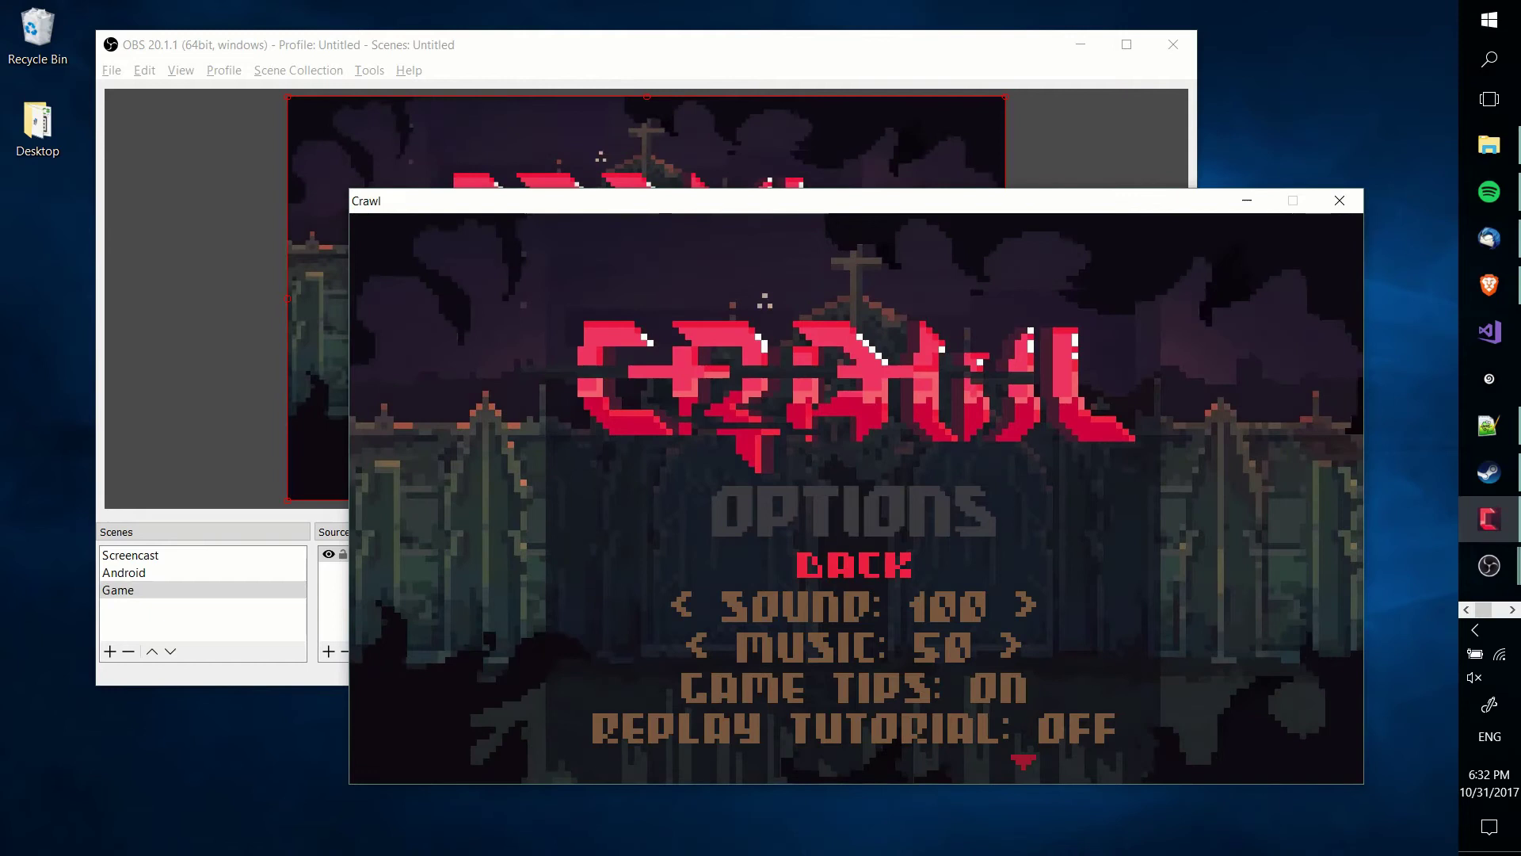
key(alt+Tab)
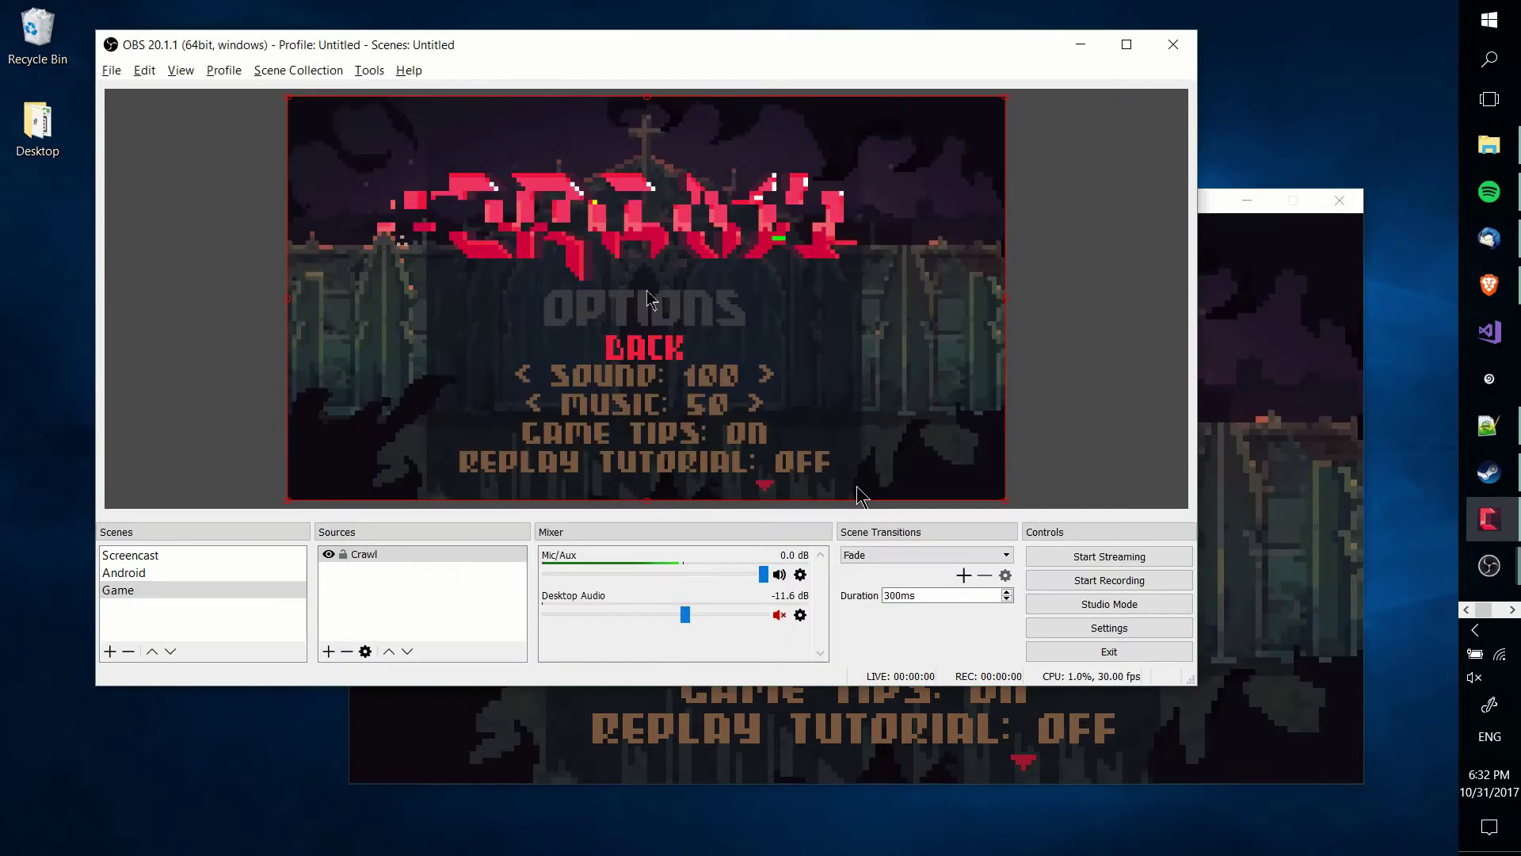
click(414, 554)
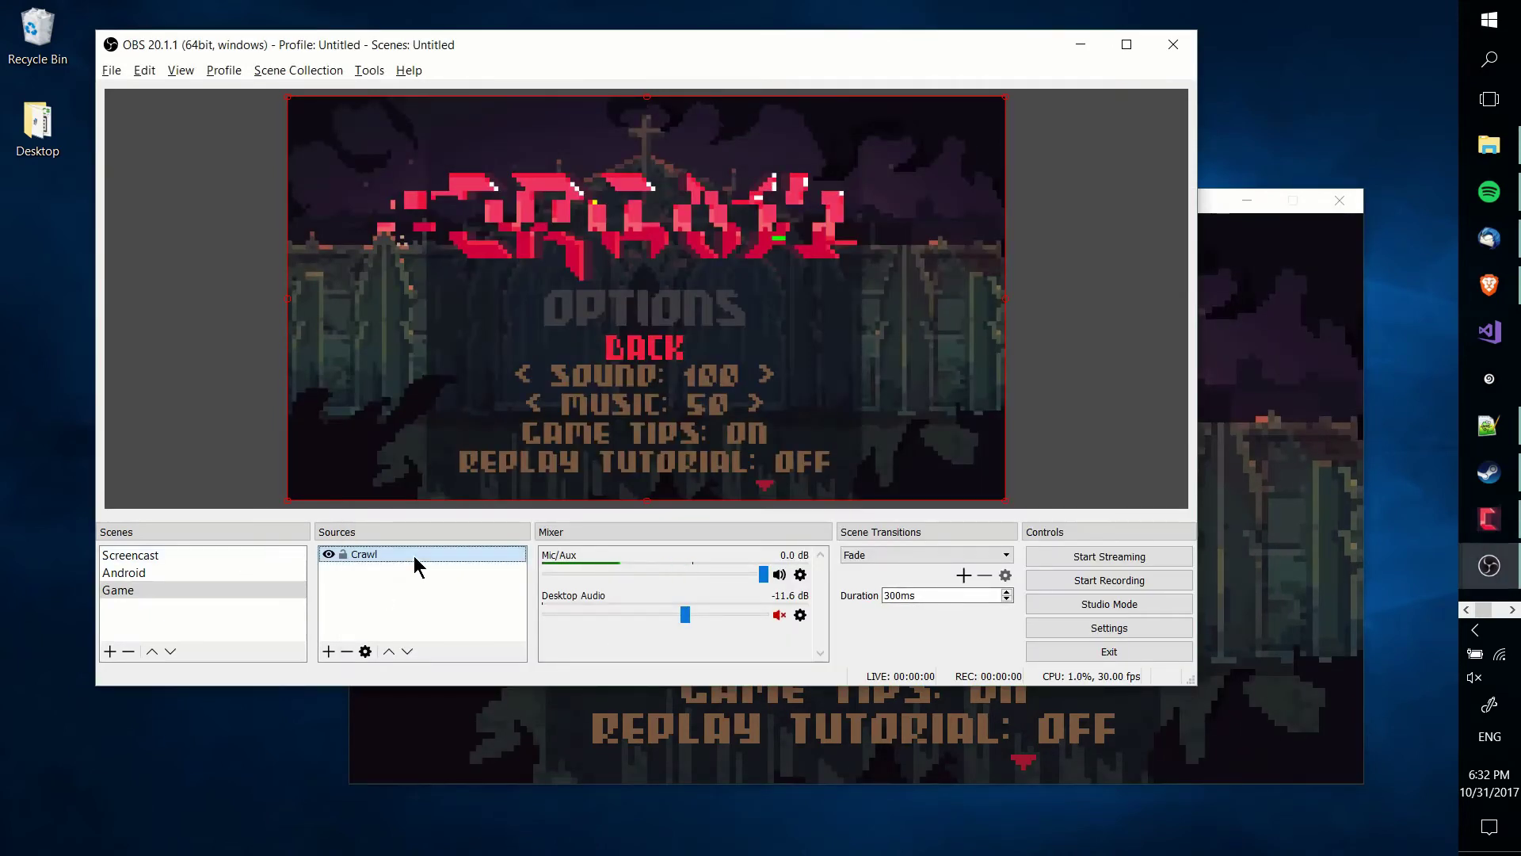
- Remove the old Crawl source, then add and remove a trial Display Capture source
key(Delete)
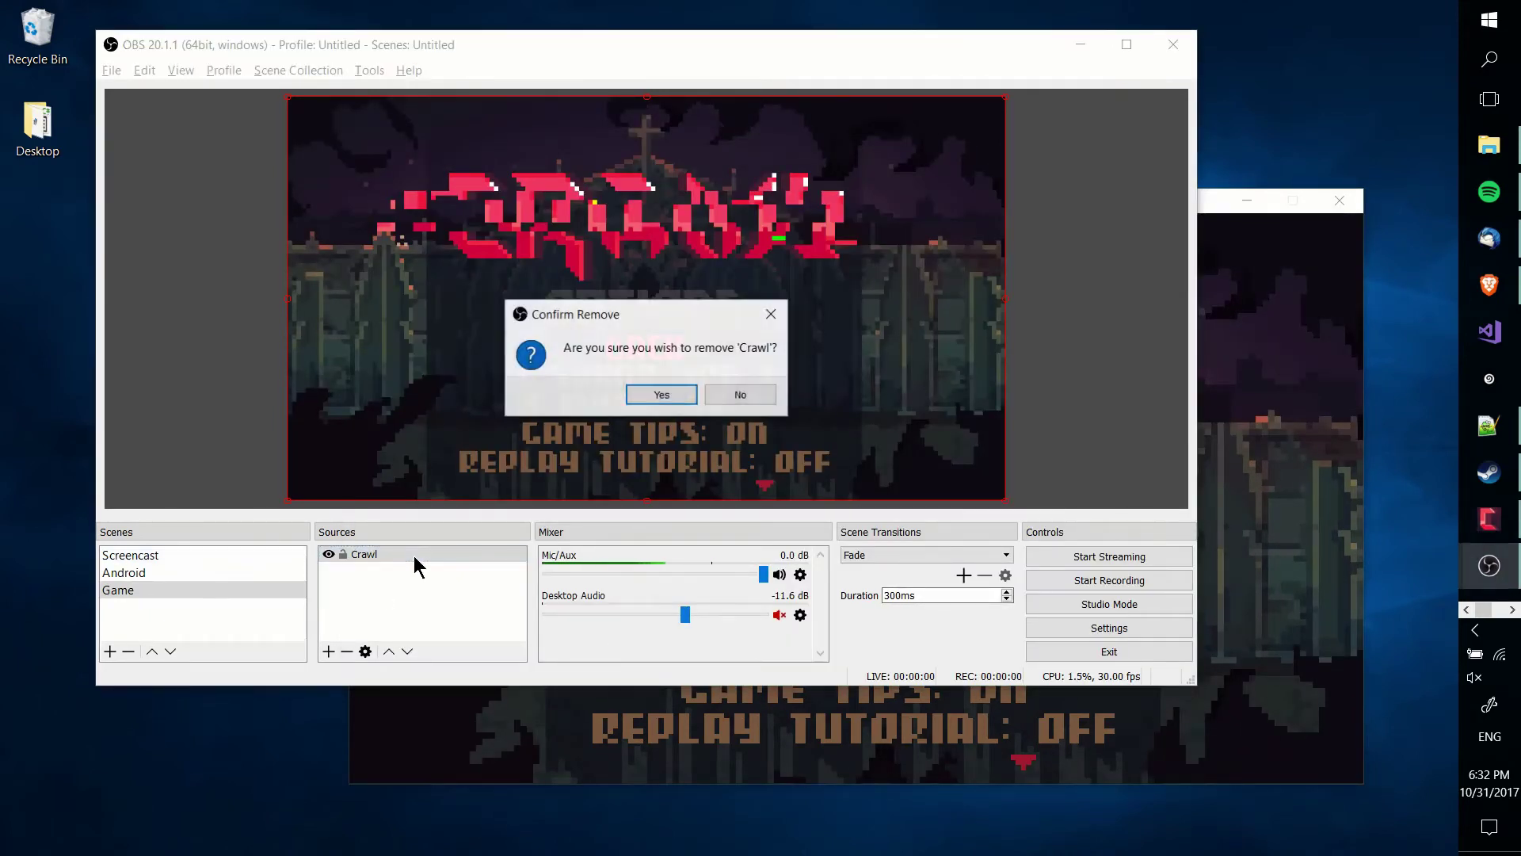
click(678, 400)
click(329, 651)
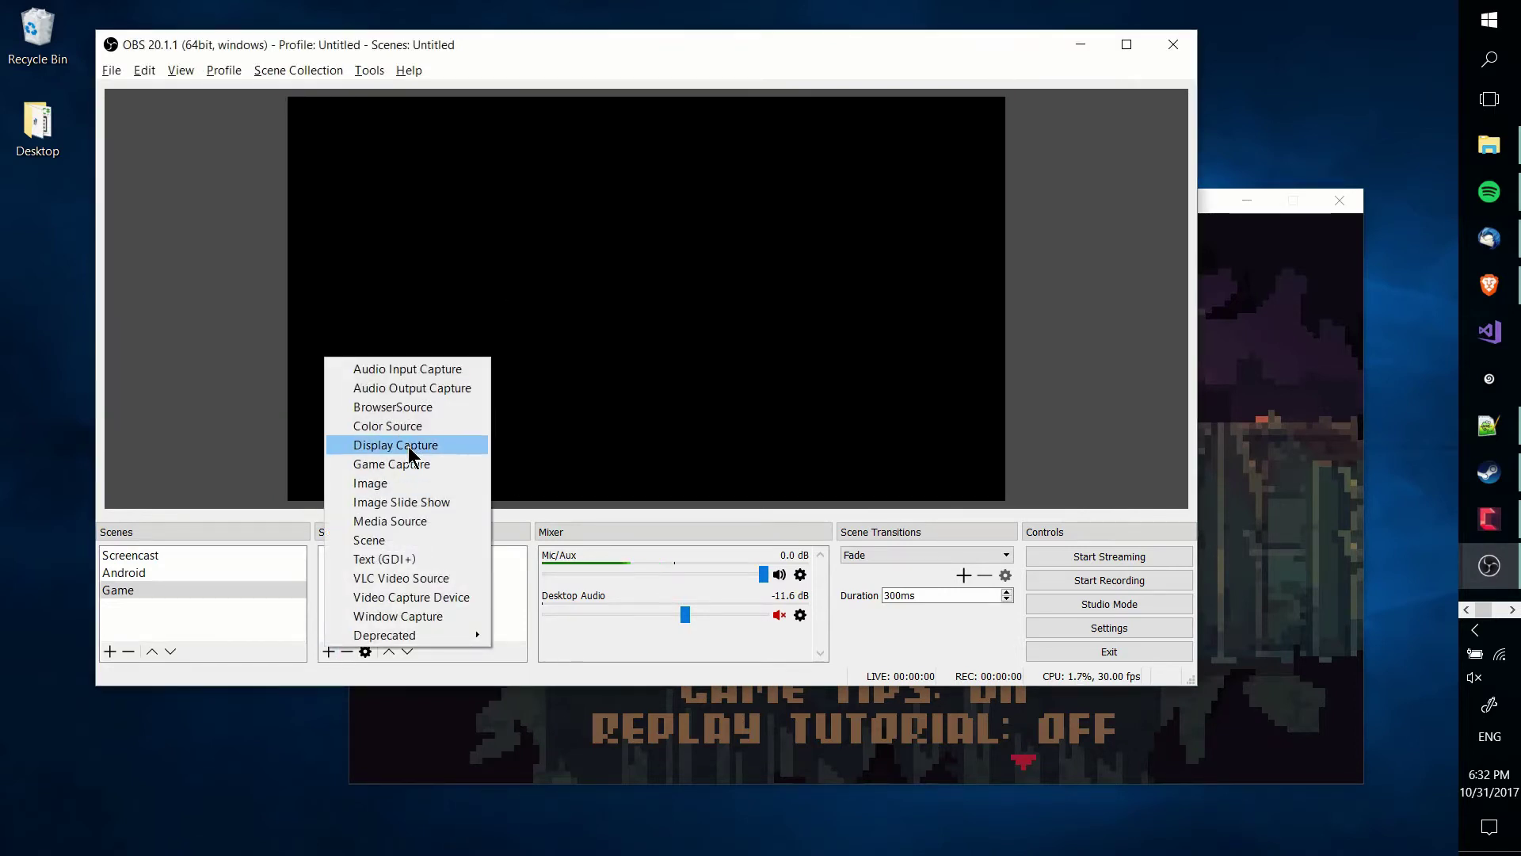
click(421, 444)
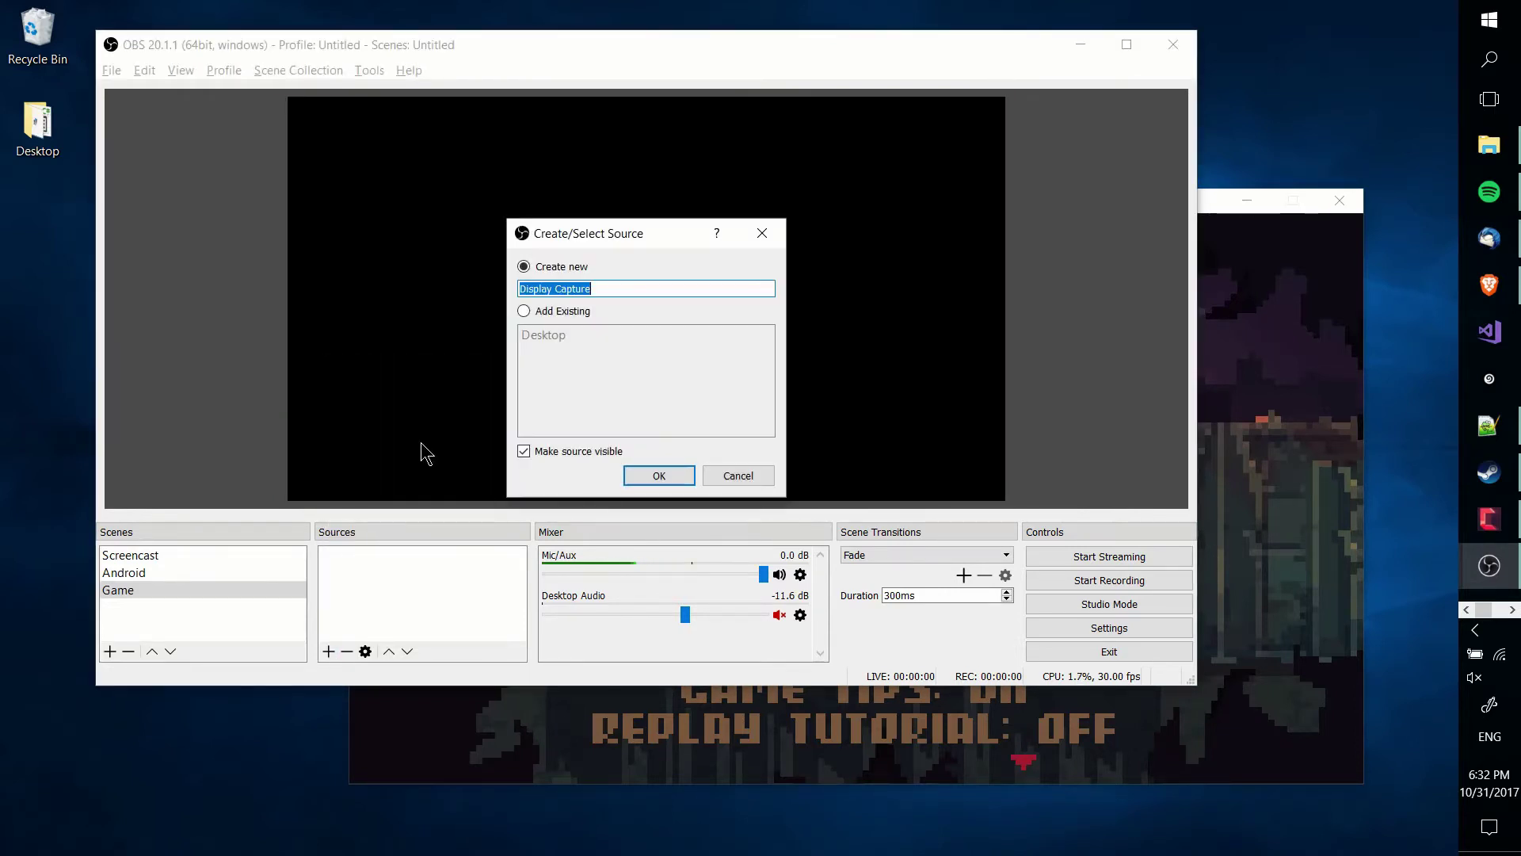
click(657, 475)
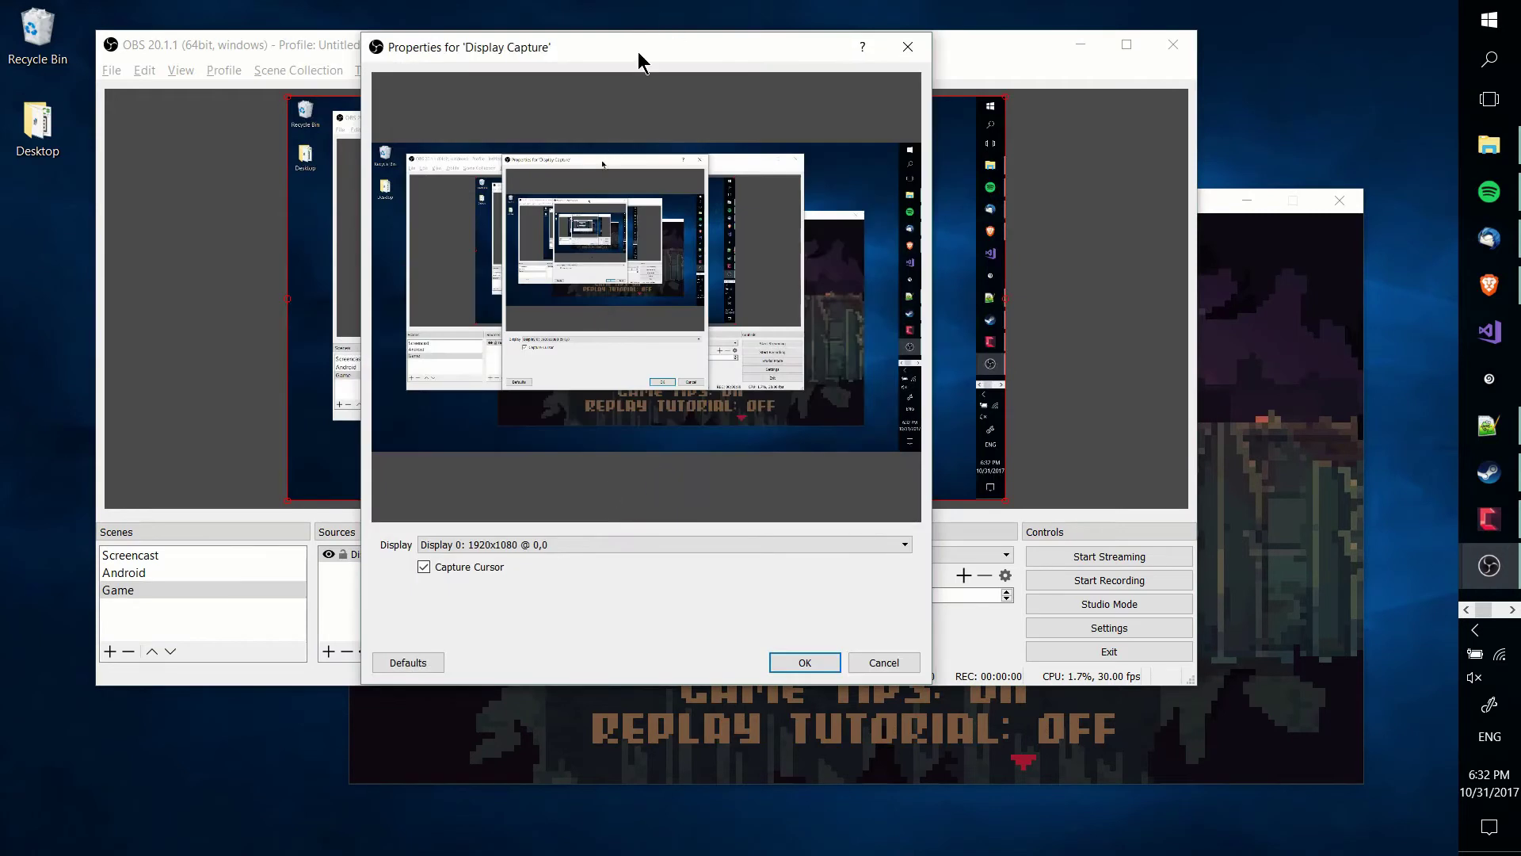
drag(639, 53, 777, 68)
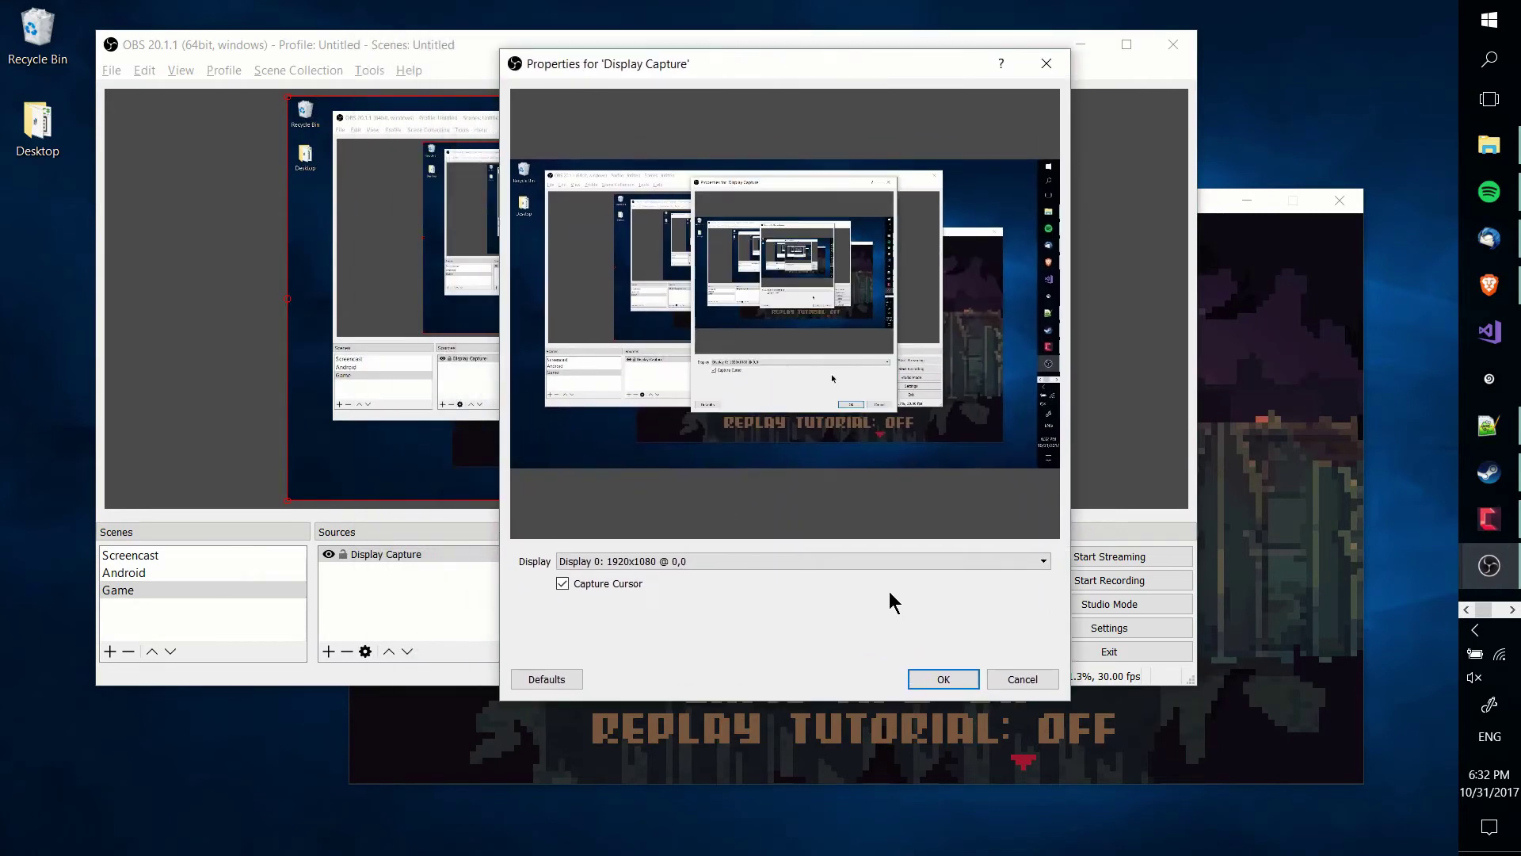
click(1014, 678)
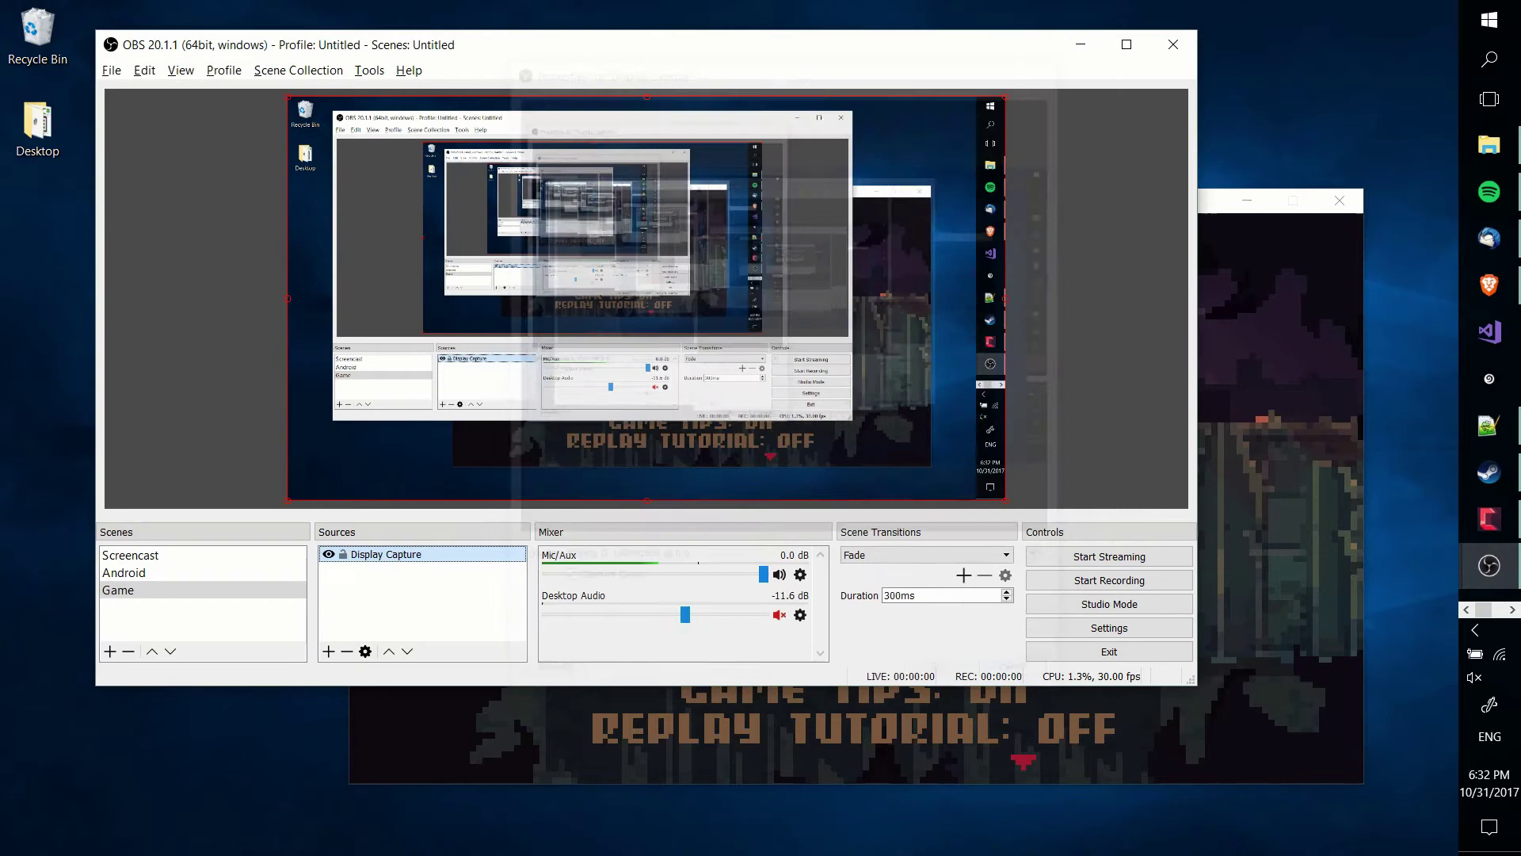
click(348, 651)
click(683, 394)
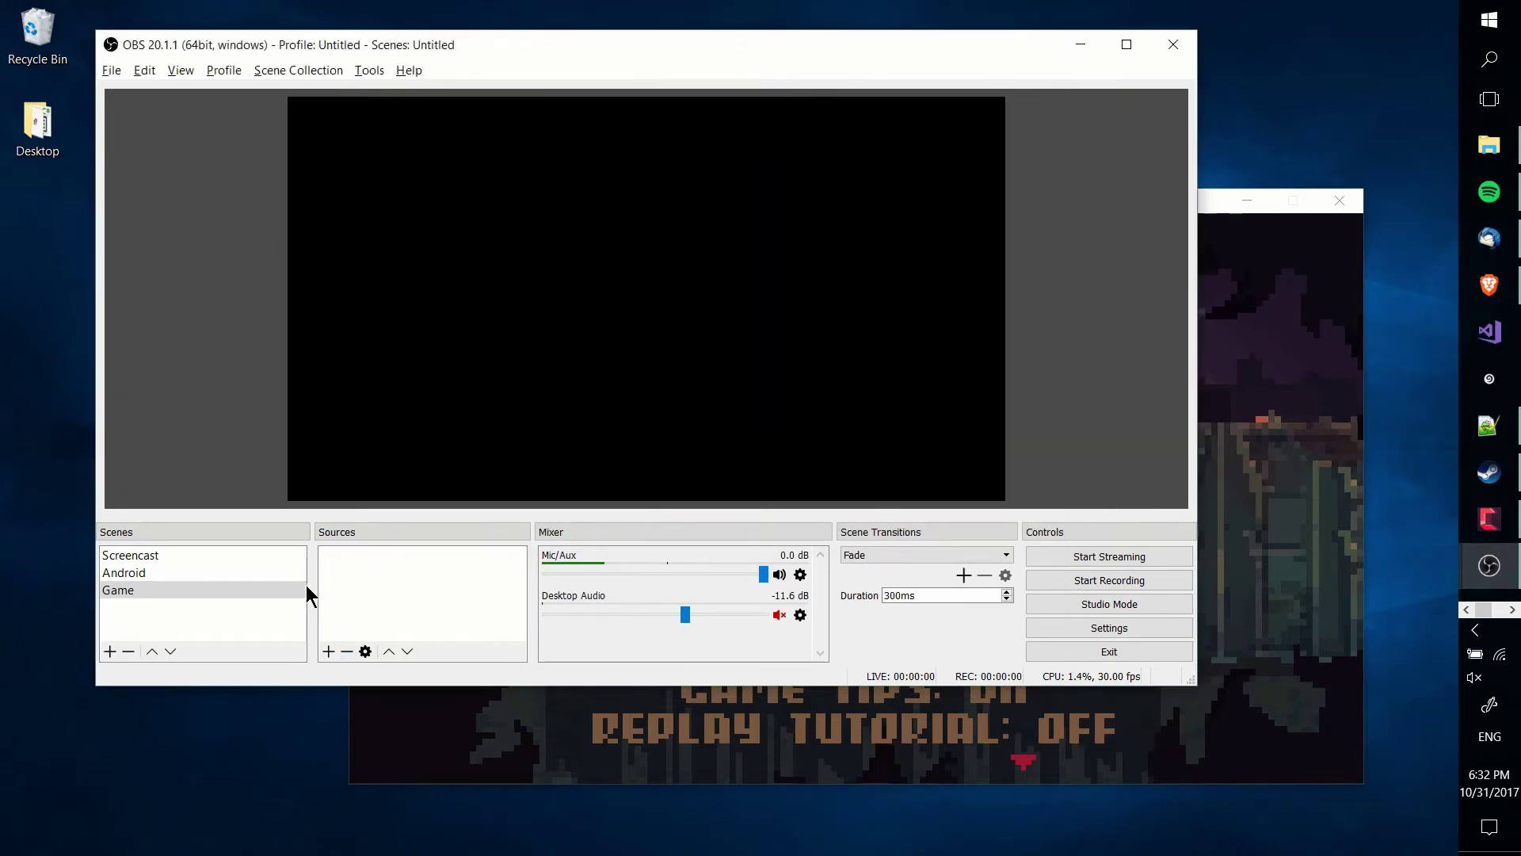
- Add a Game Capture source named 'Crawl' to the Game scene
click(329, 653)
click(398, 466)
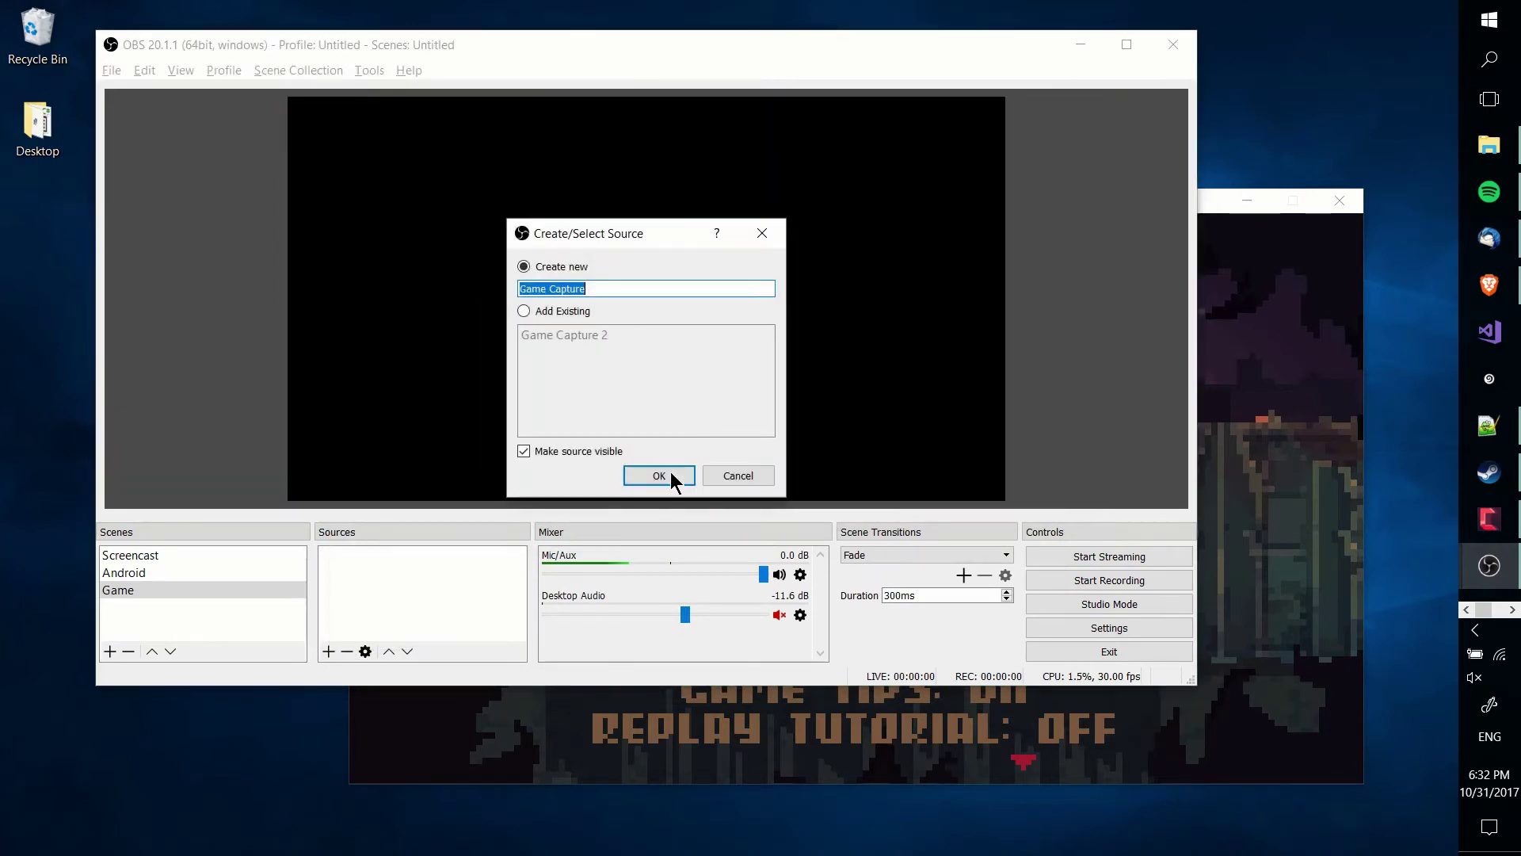
text(Crawl)
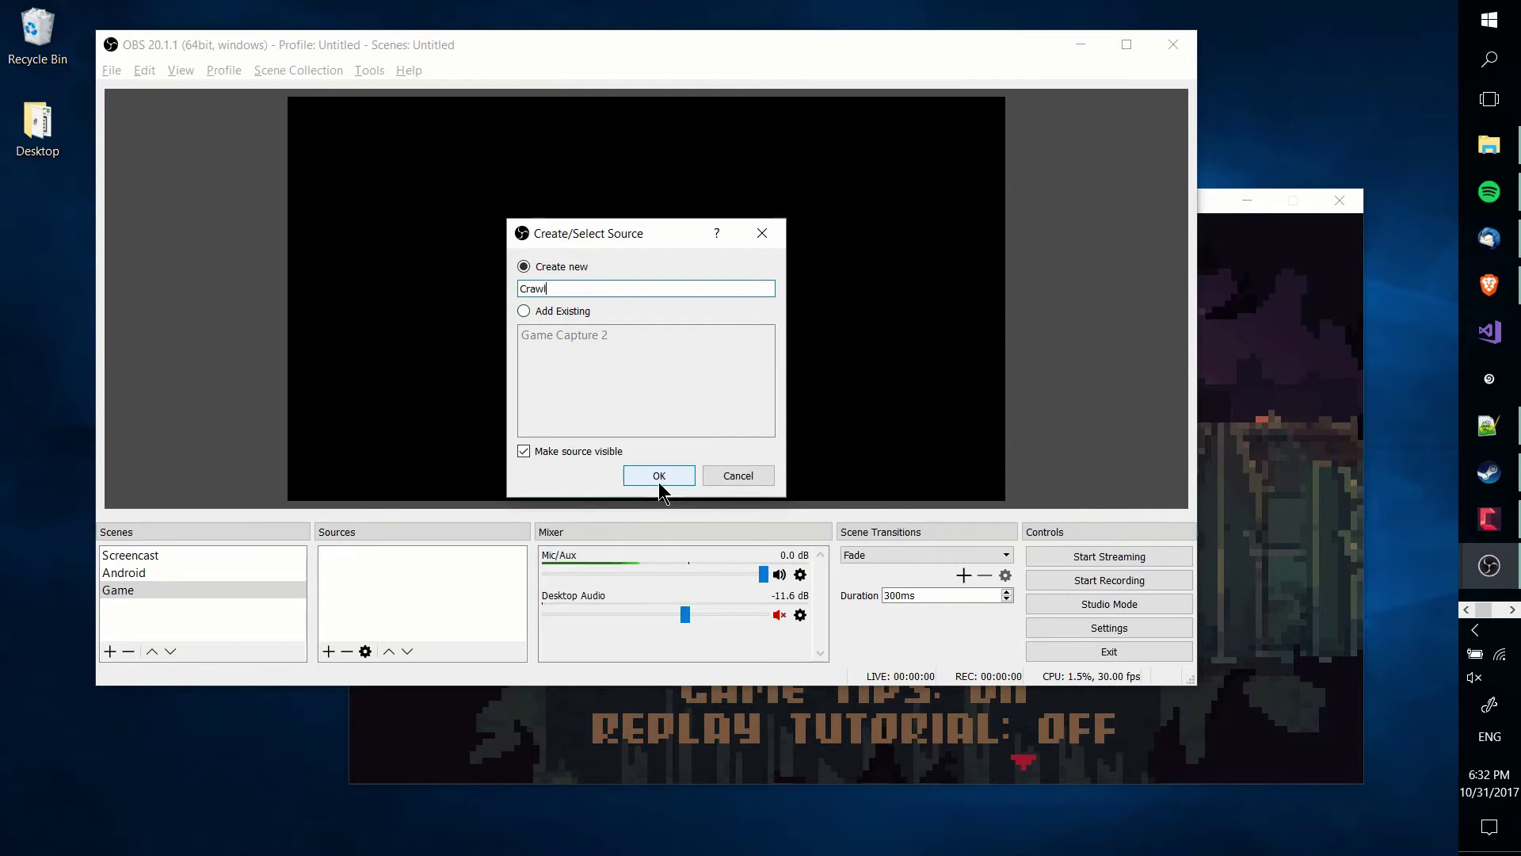
click(659, 480)
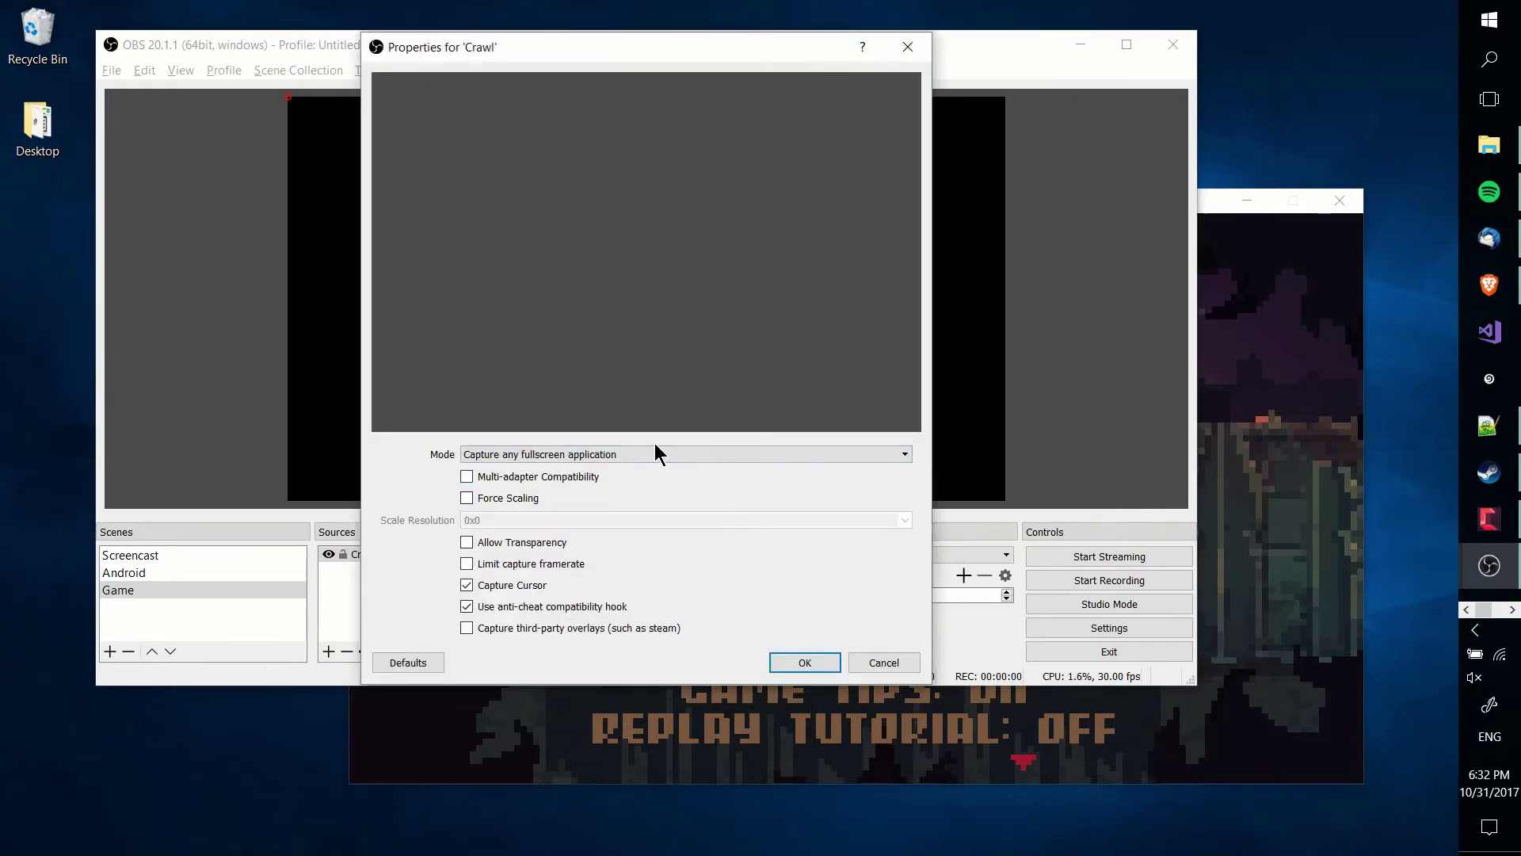
- Set the Crawl game capture mode to Capture specific window, targeting [Crawl.exe]: Crawl
click(662, 456)
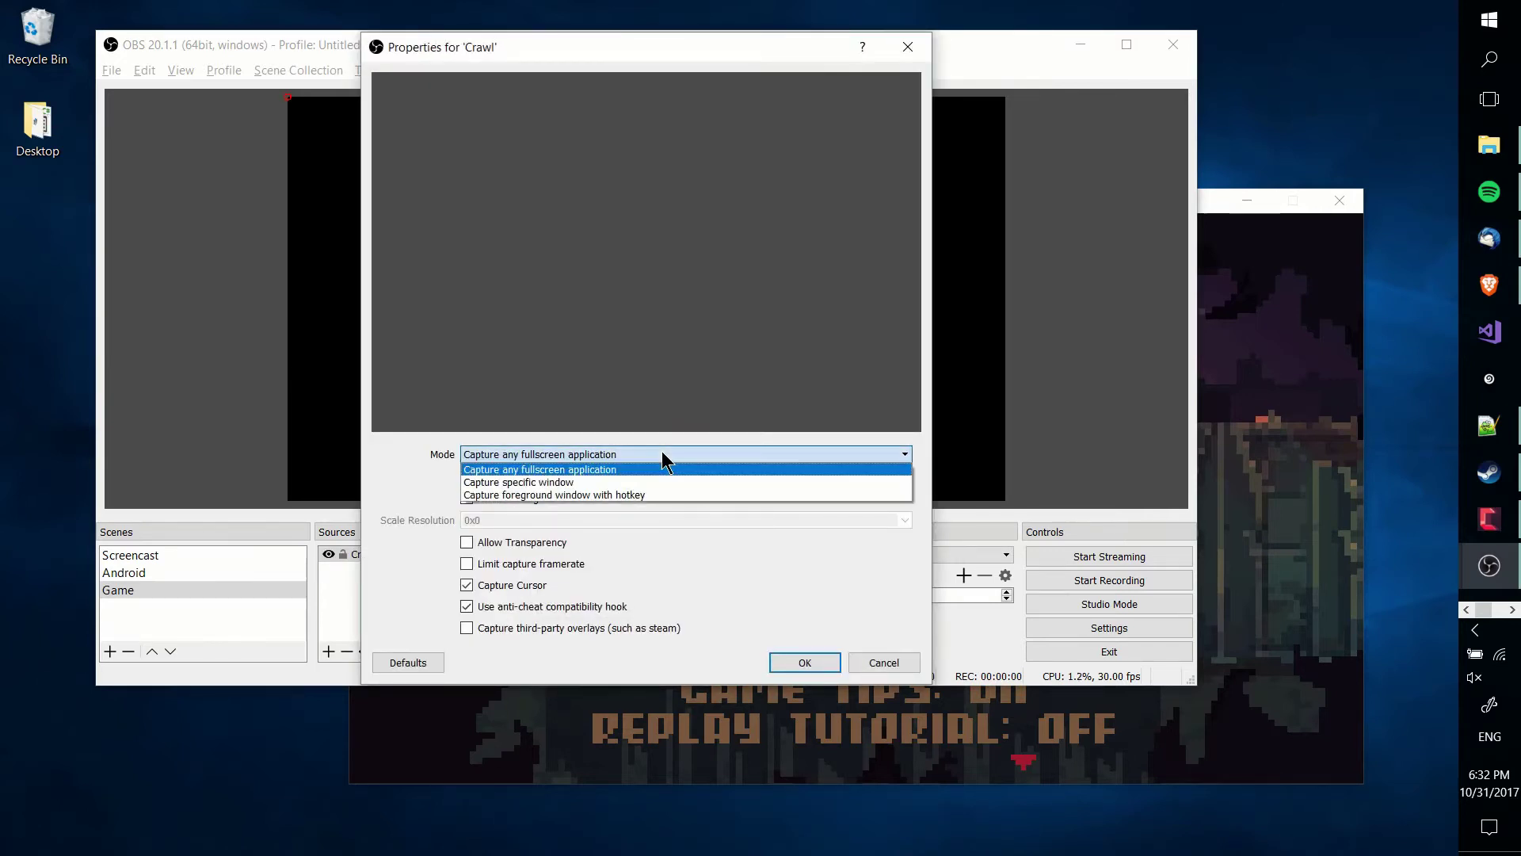
click(663, 455)
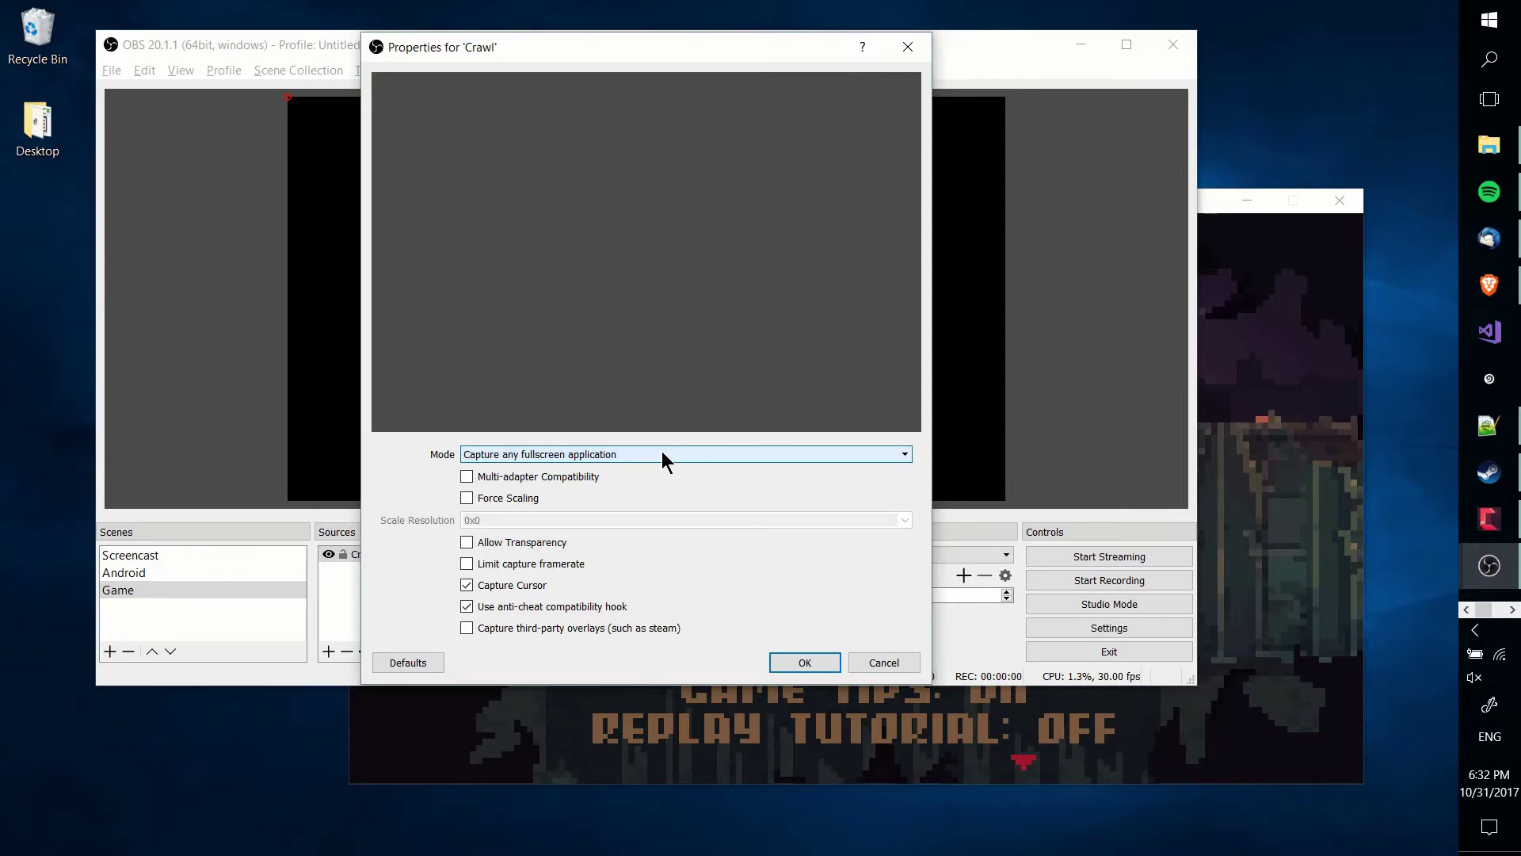
click(1268, 333)
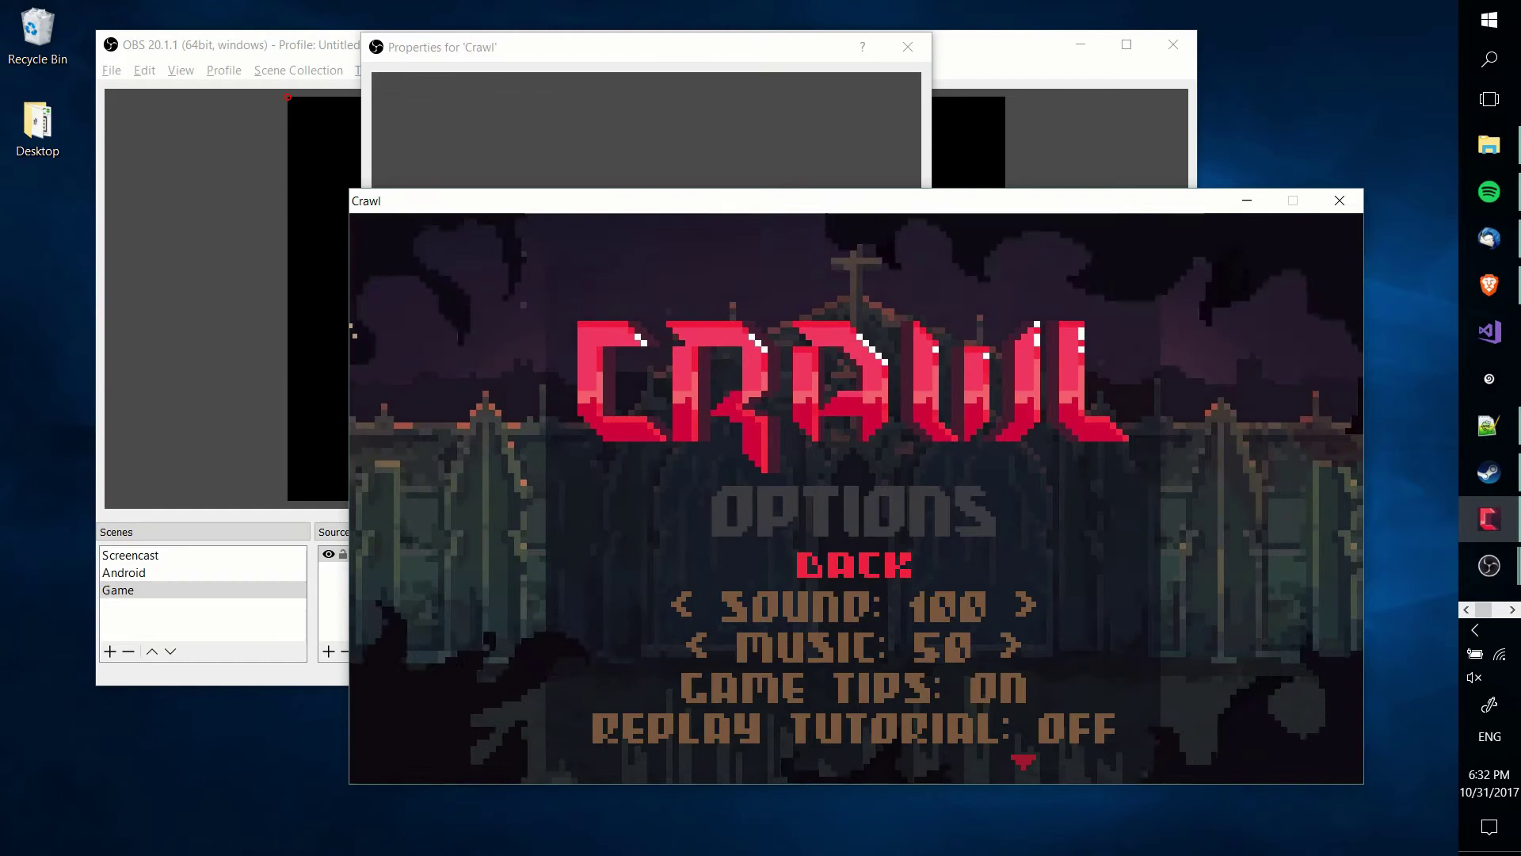
key(Down)
key(Down)
key(Down)
key(Down)
key(Down)
key(Down)
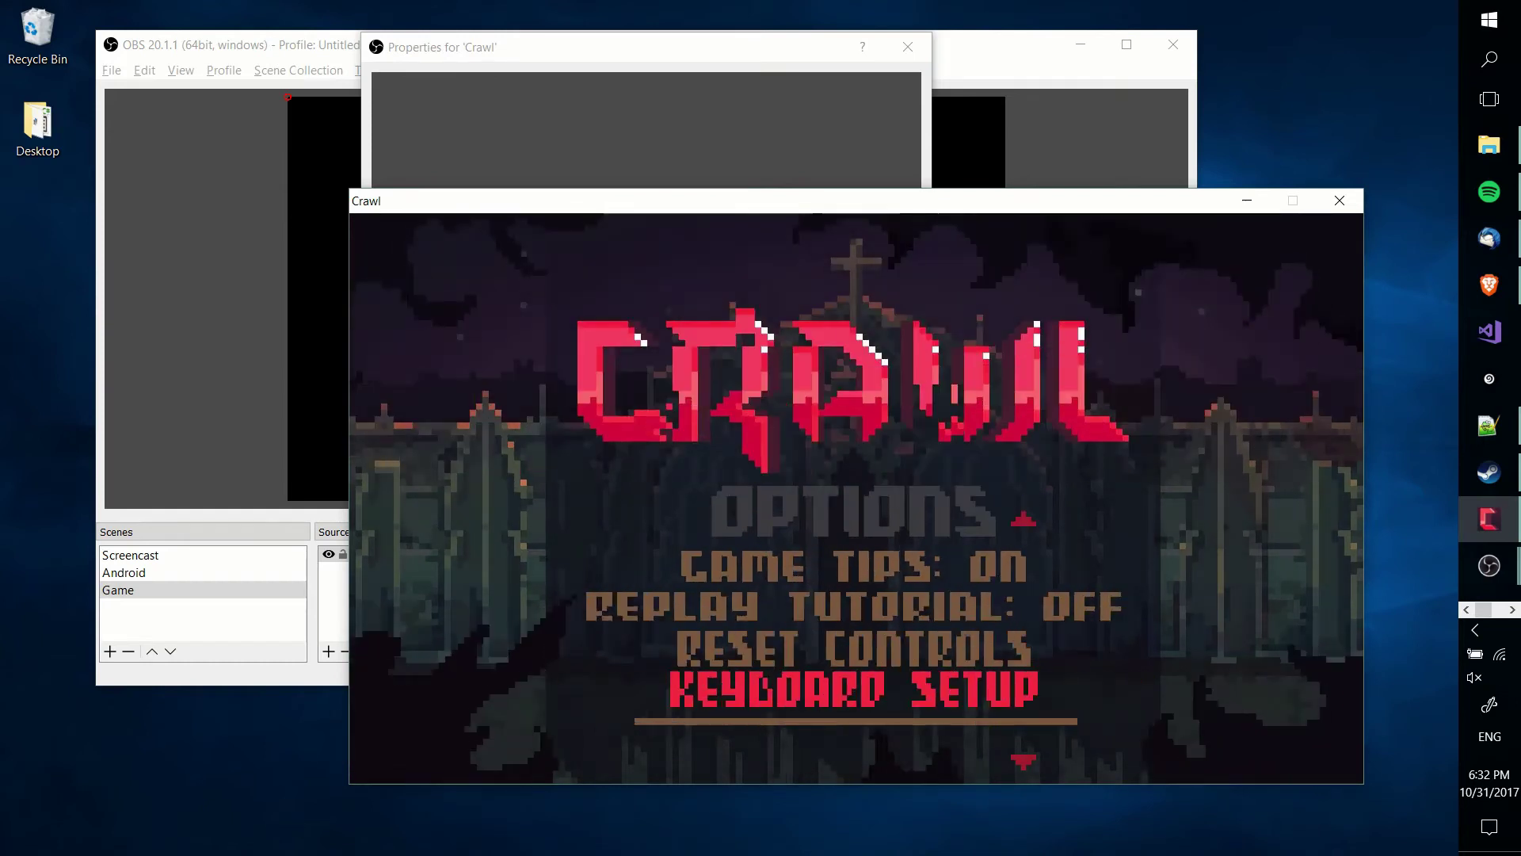
key(alt+Tab)
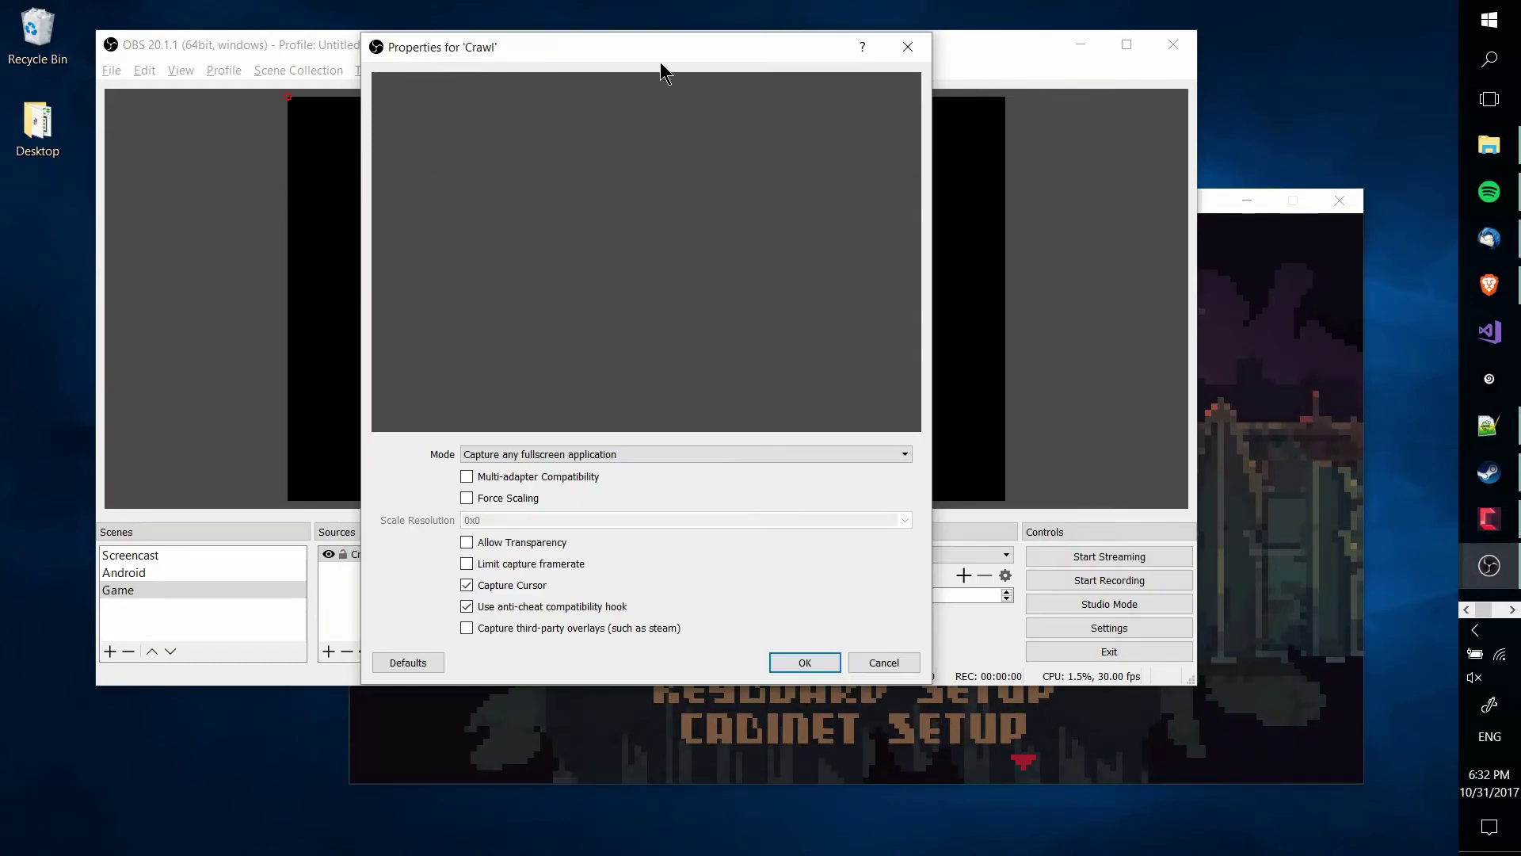
drag(661, 59, 908, 92)
click(850, 495)
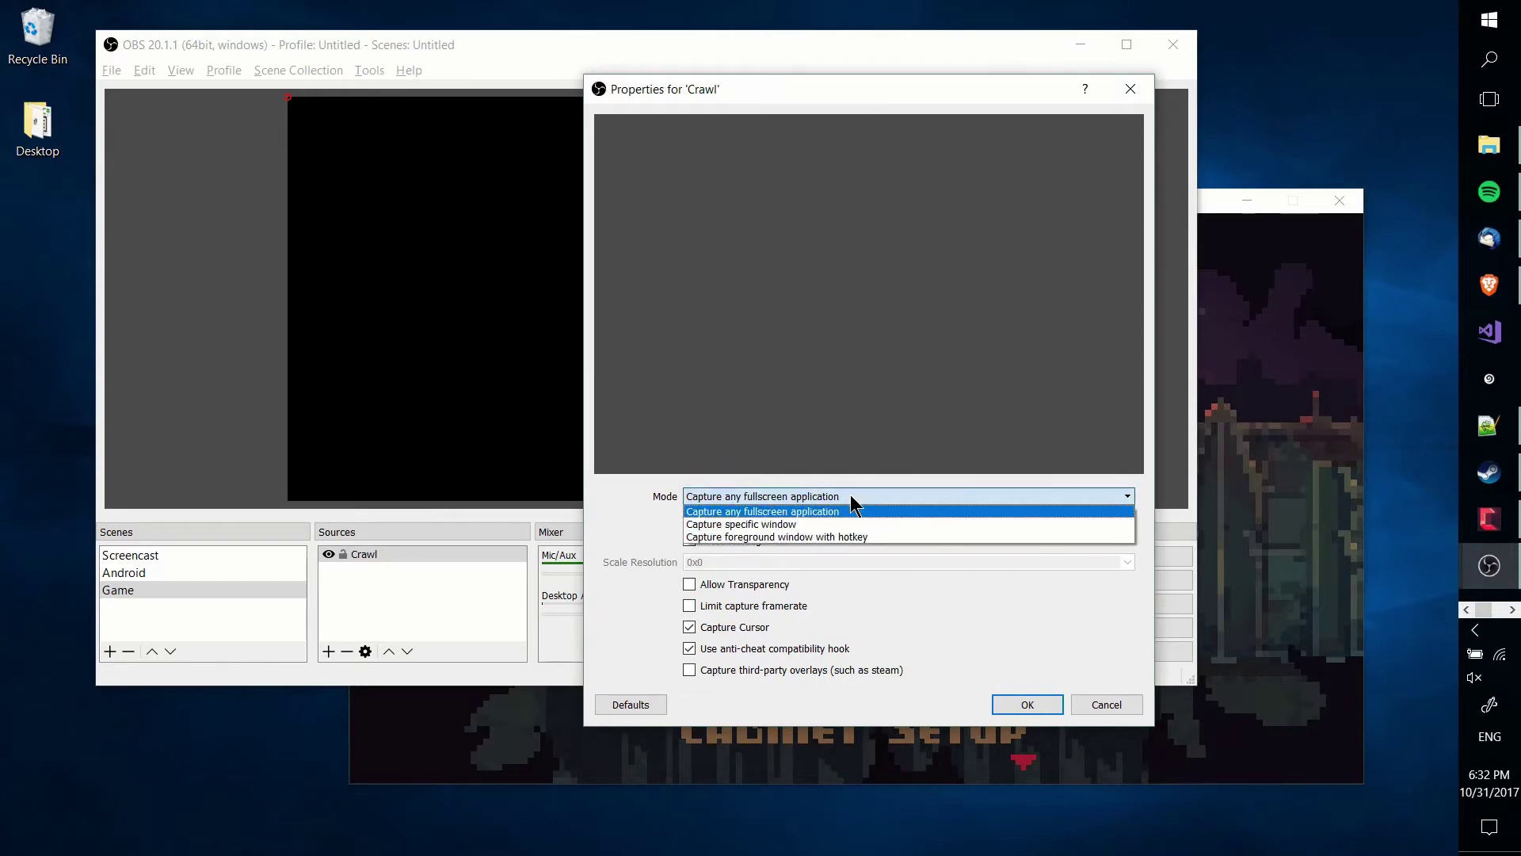
click(840, 523)
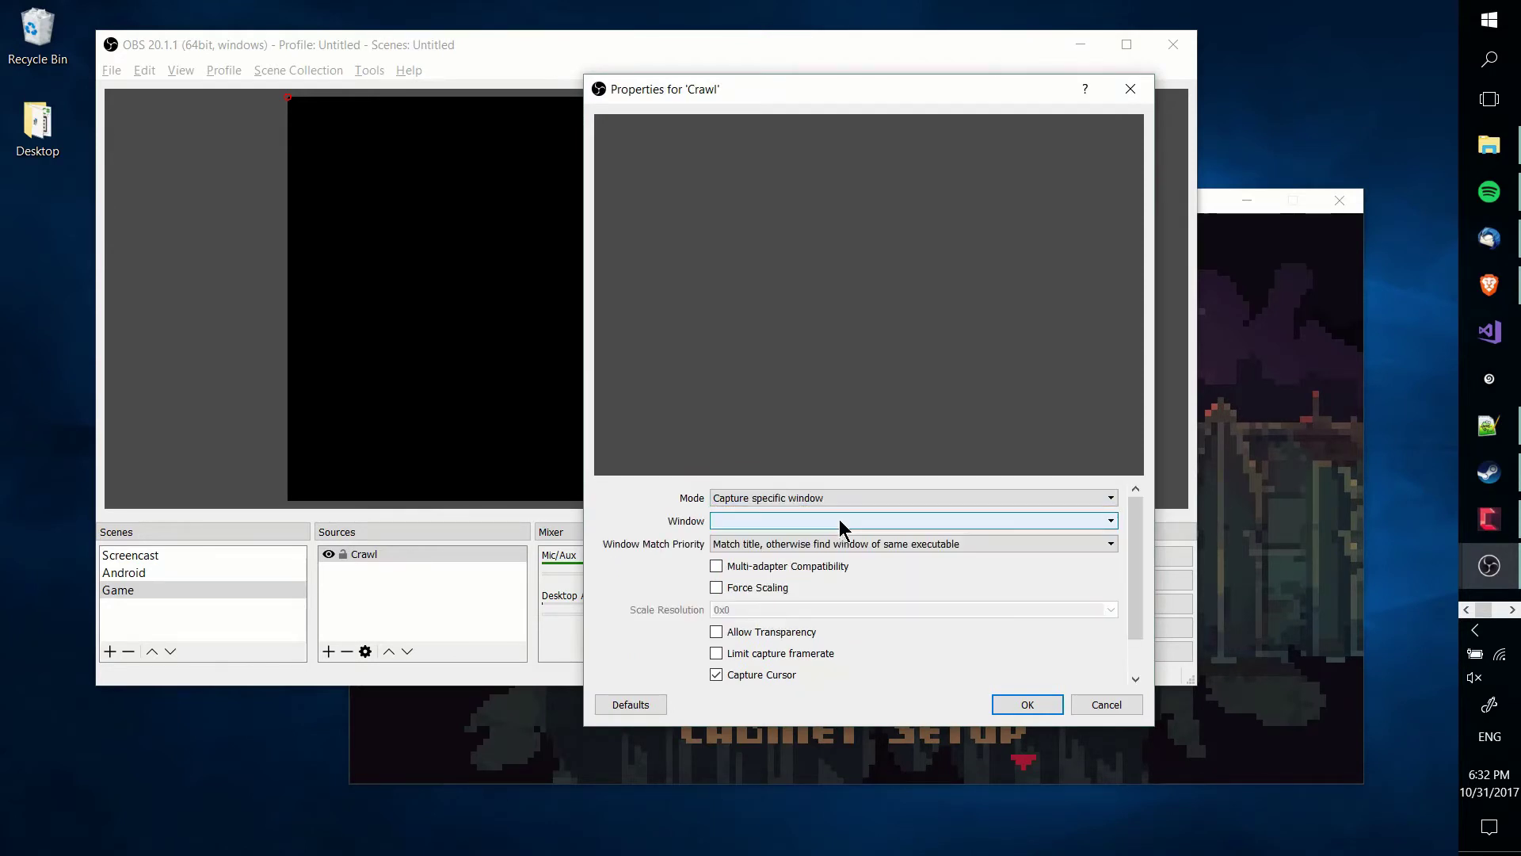
click(843, 523)
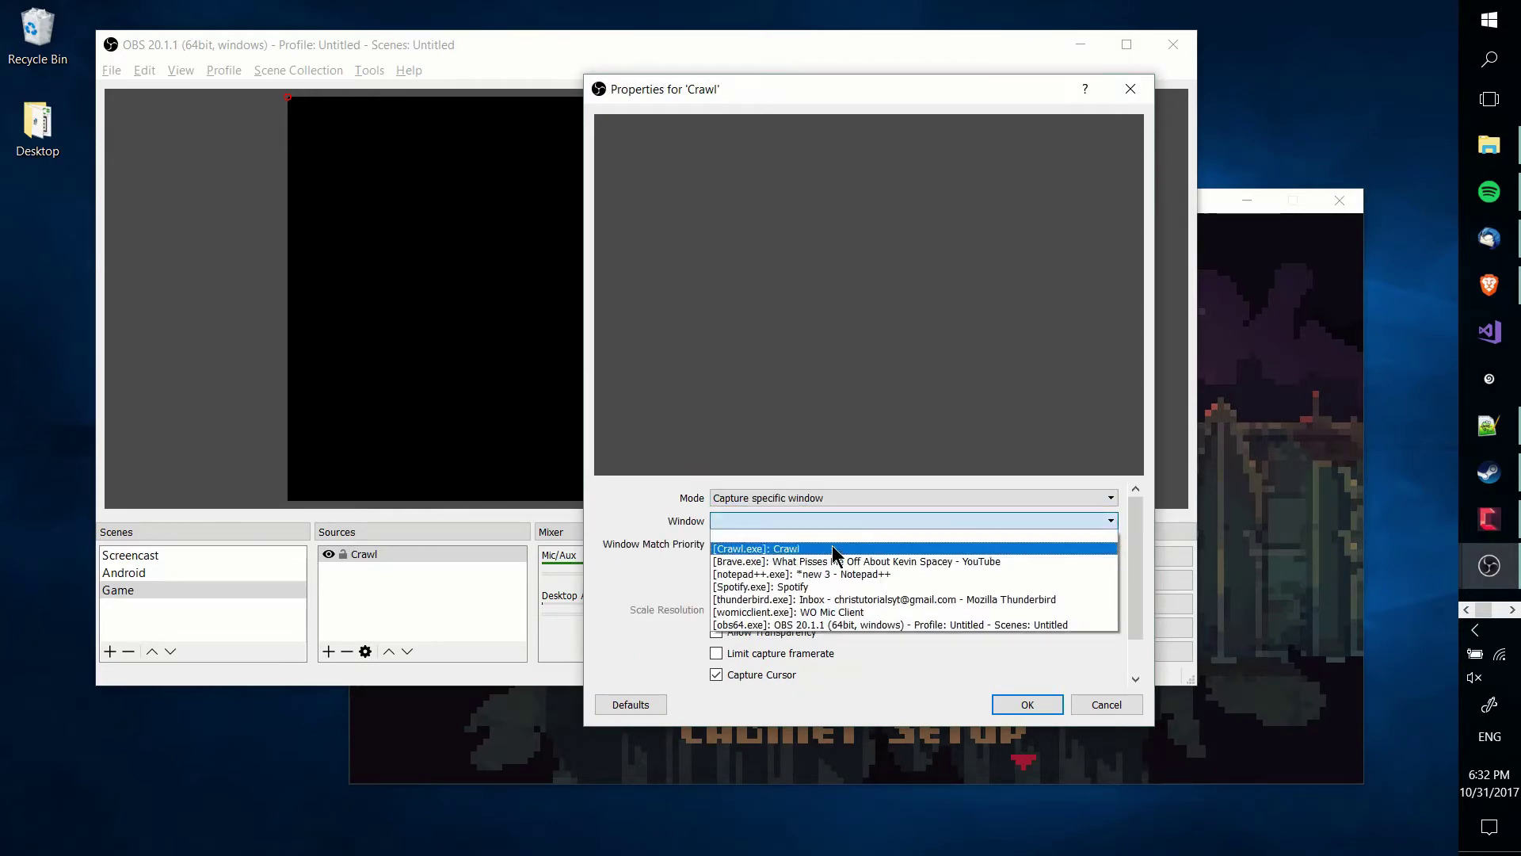
click(901, 549)
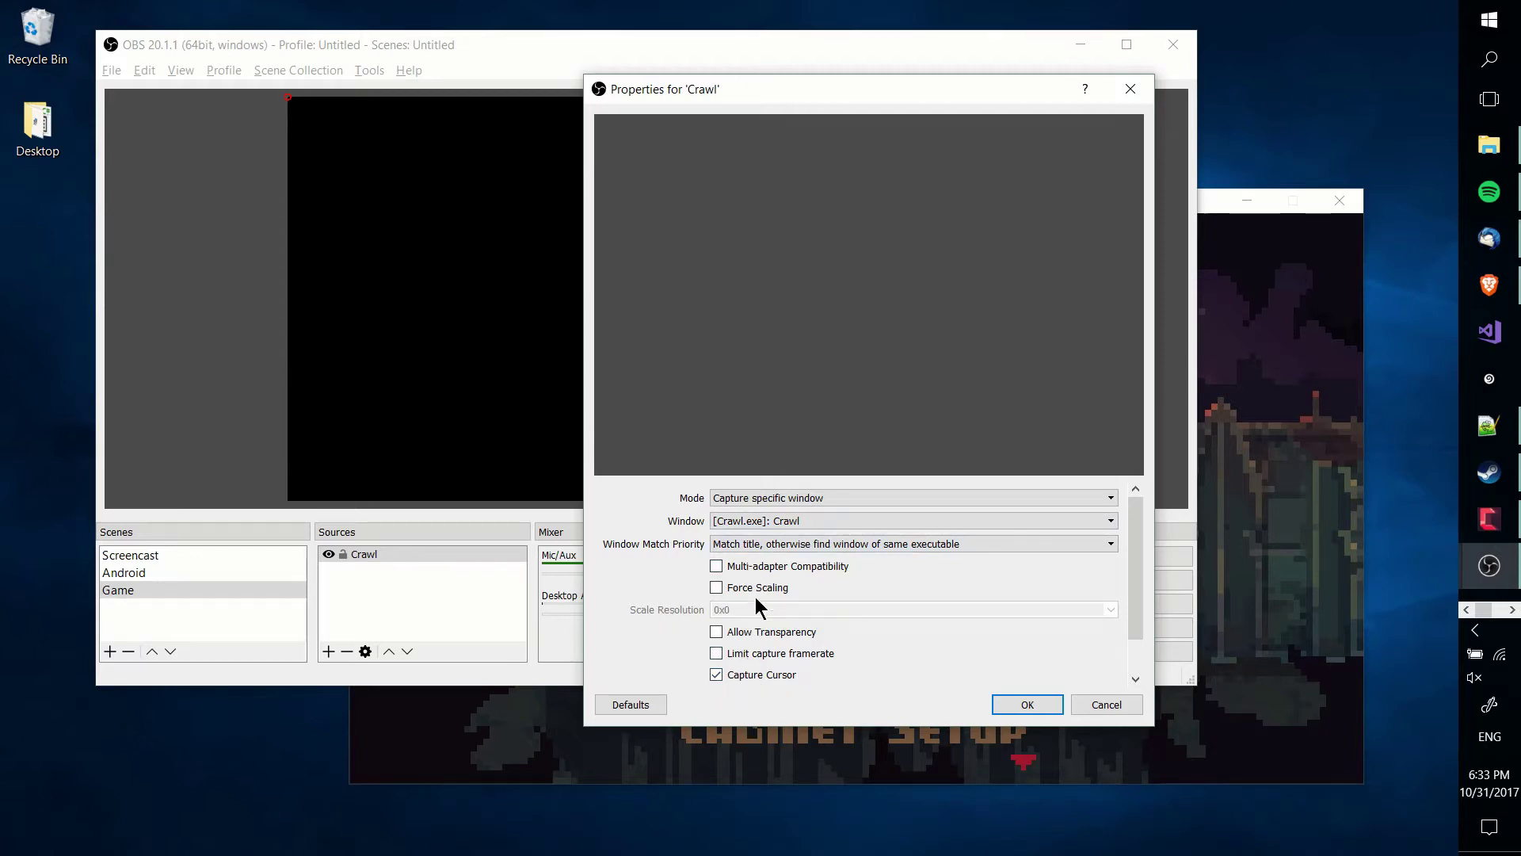
click(1013, 711)
key(alt+Tab)
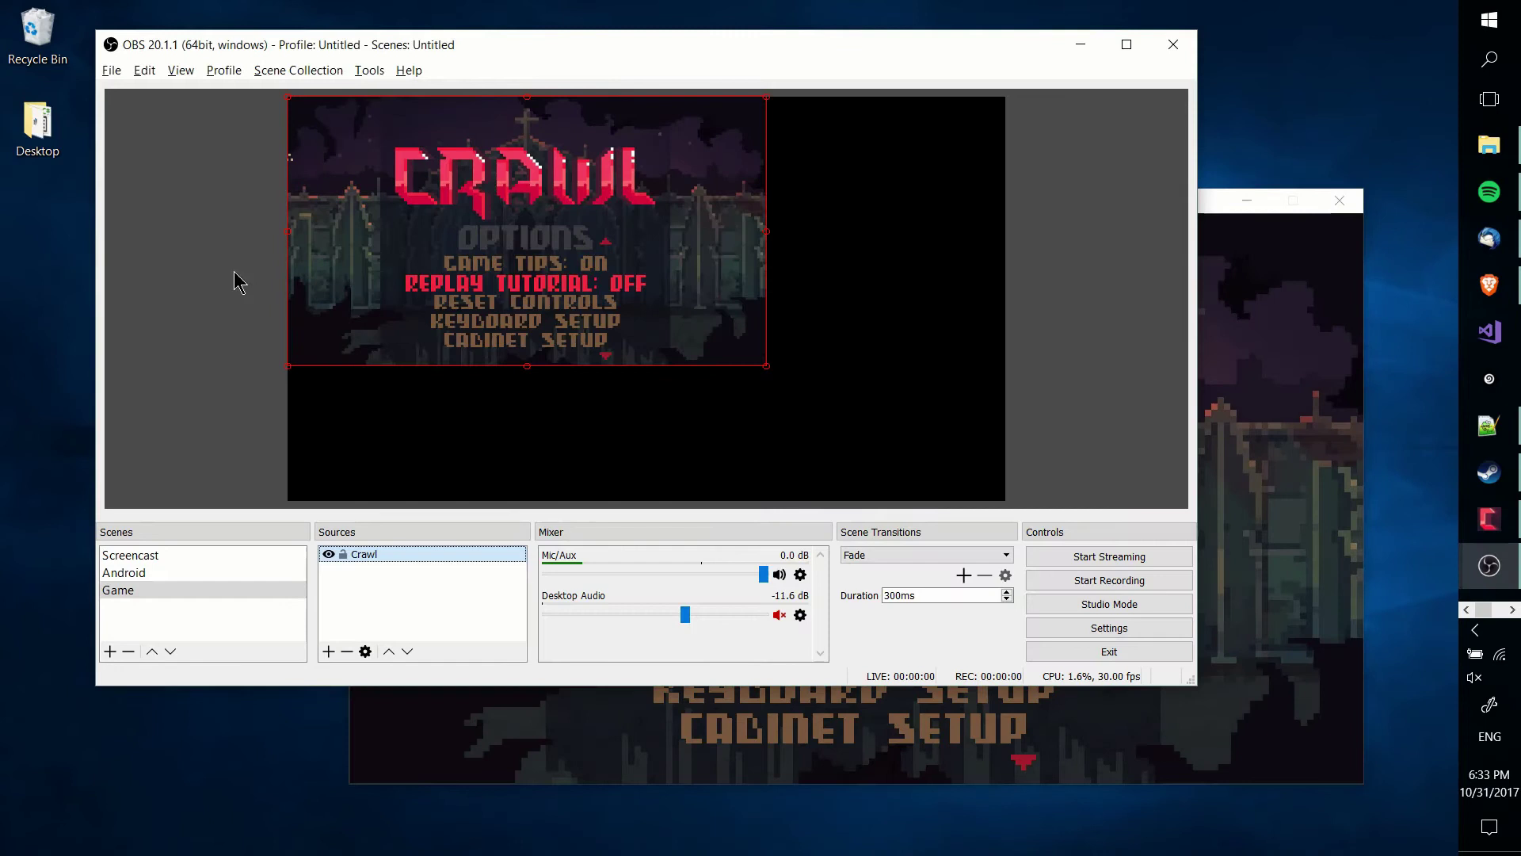
- Select the Crawl capture and snap it to the canvas's top-left corner
key(alt+Tab)
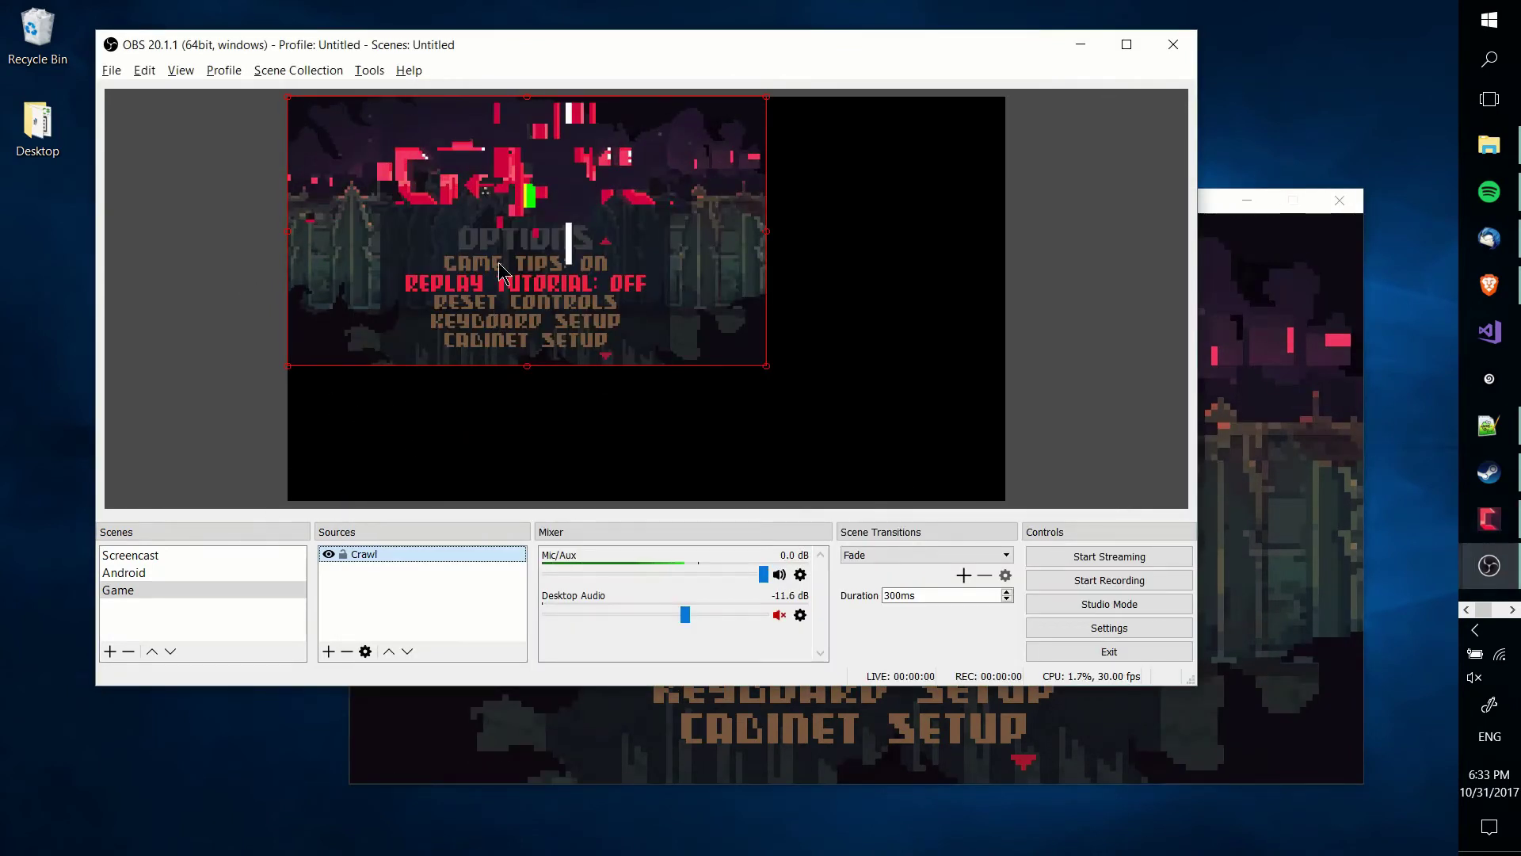
key(alt+Tab)
key(alt+Tab)
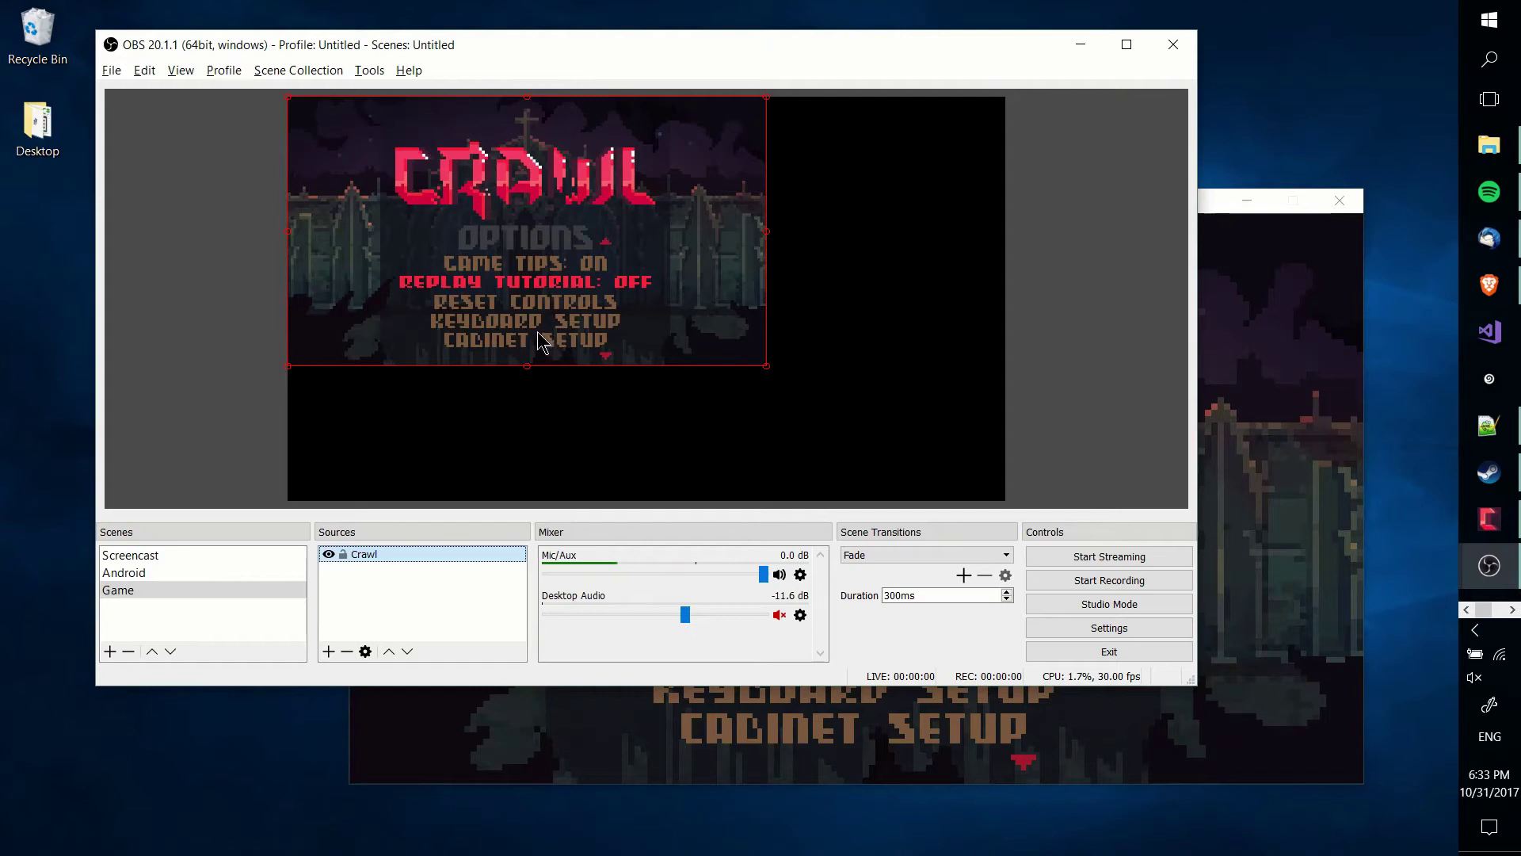
key(alt+Tab)
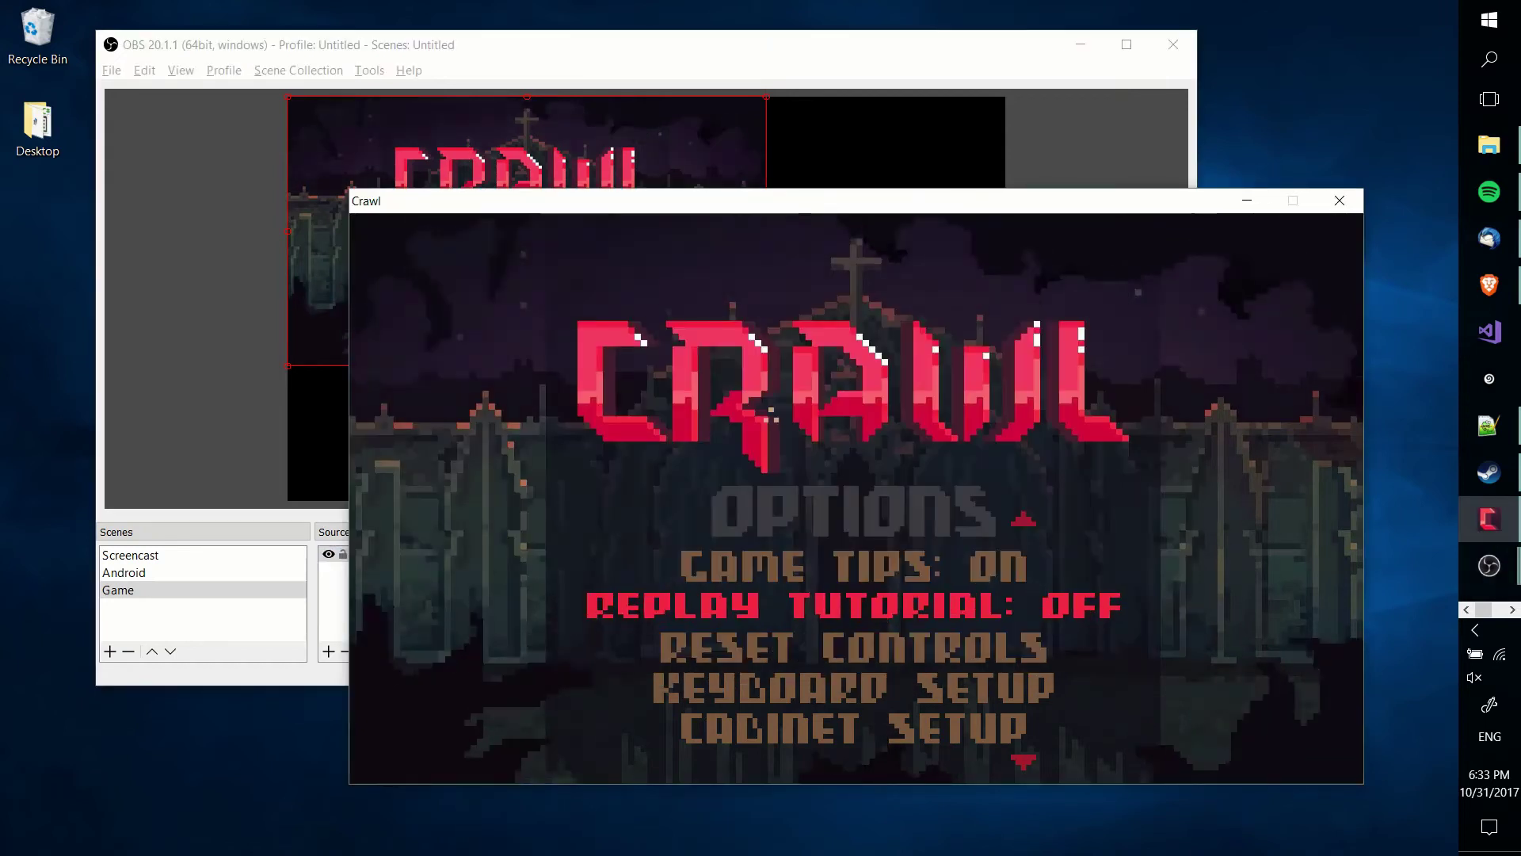
key(alt+Tab)
key(alt+Tab)
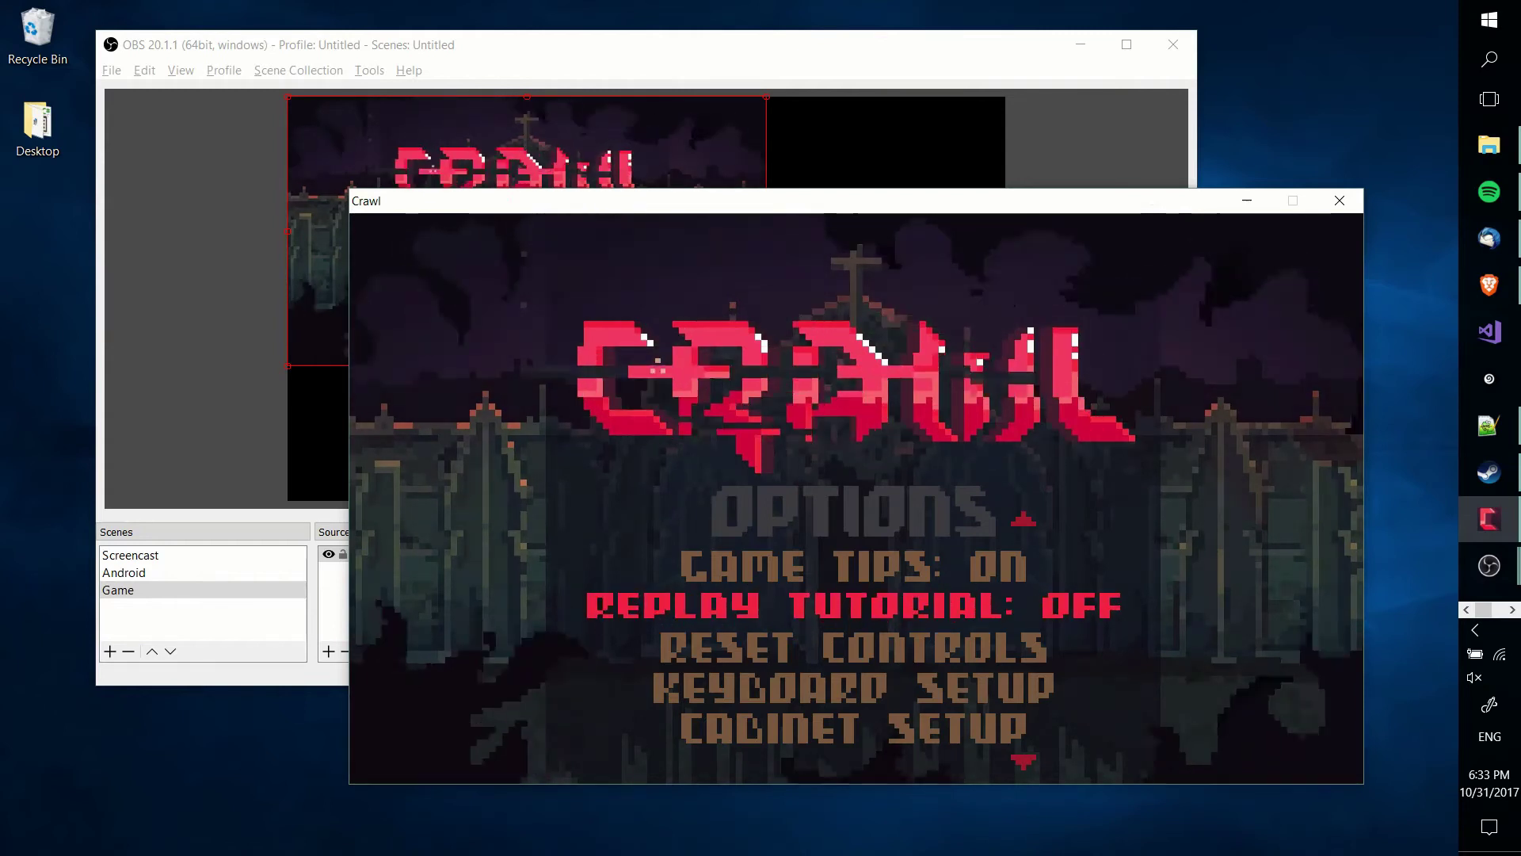
key(alt+Tab)
click(857, 468)
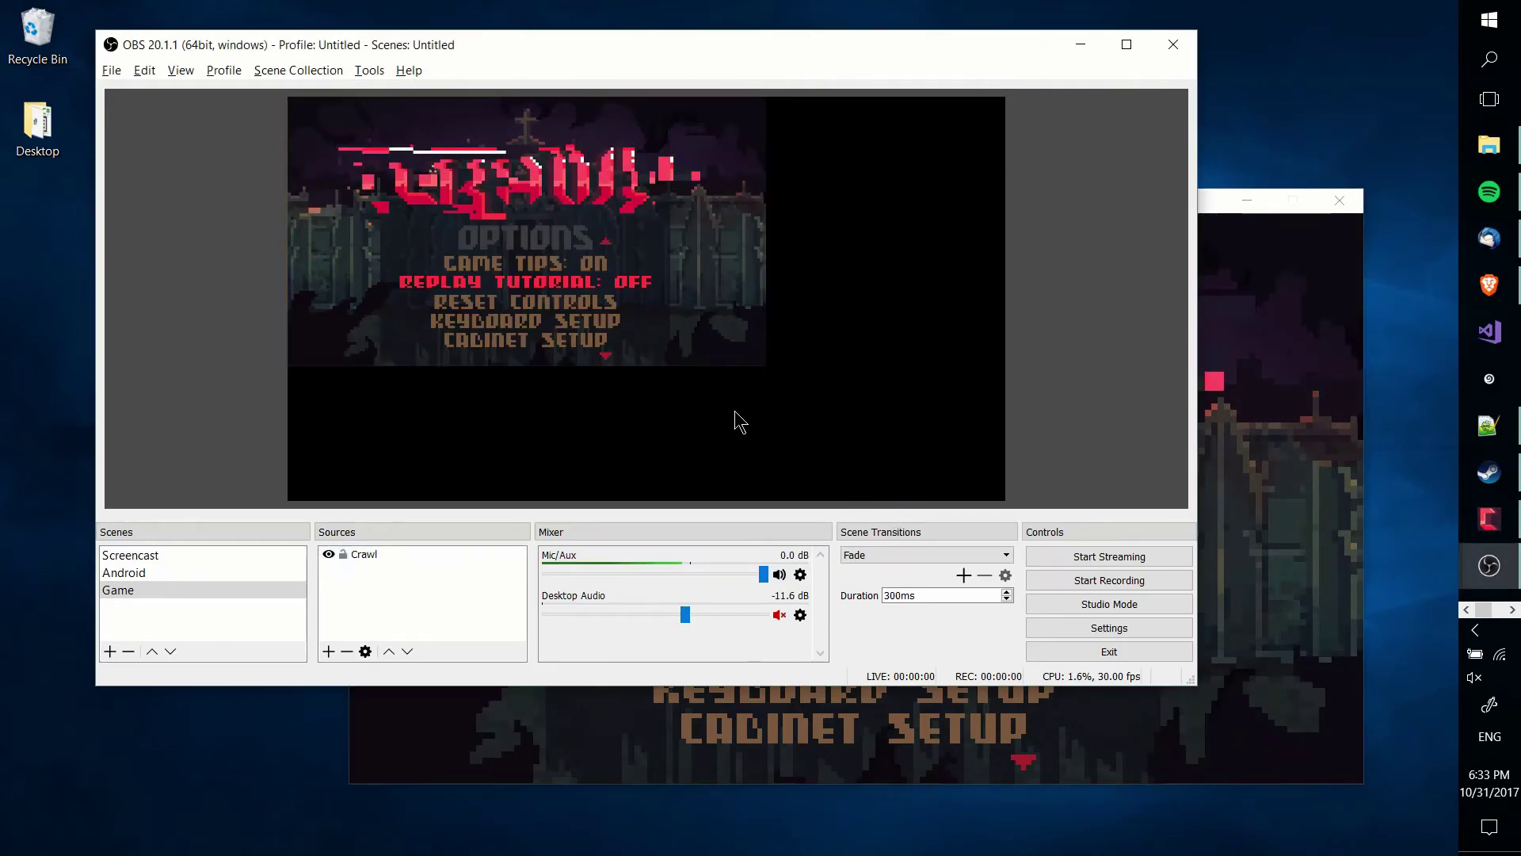
click(686, 336)
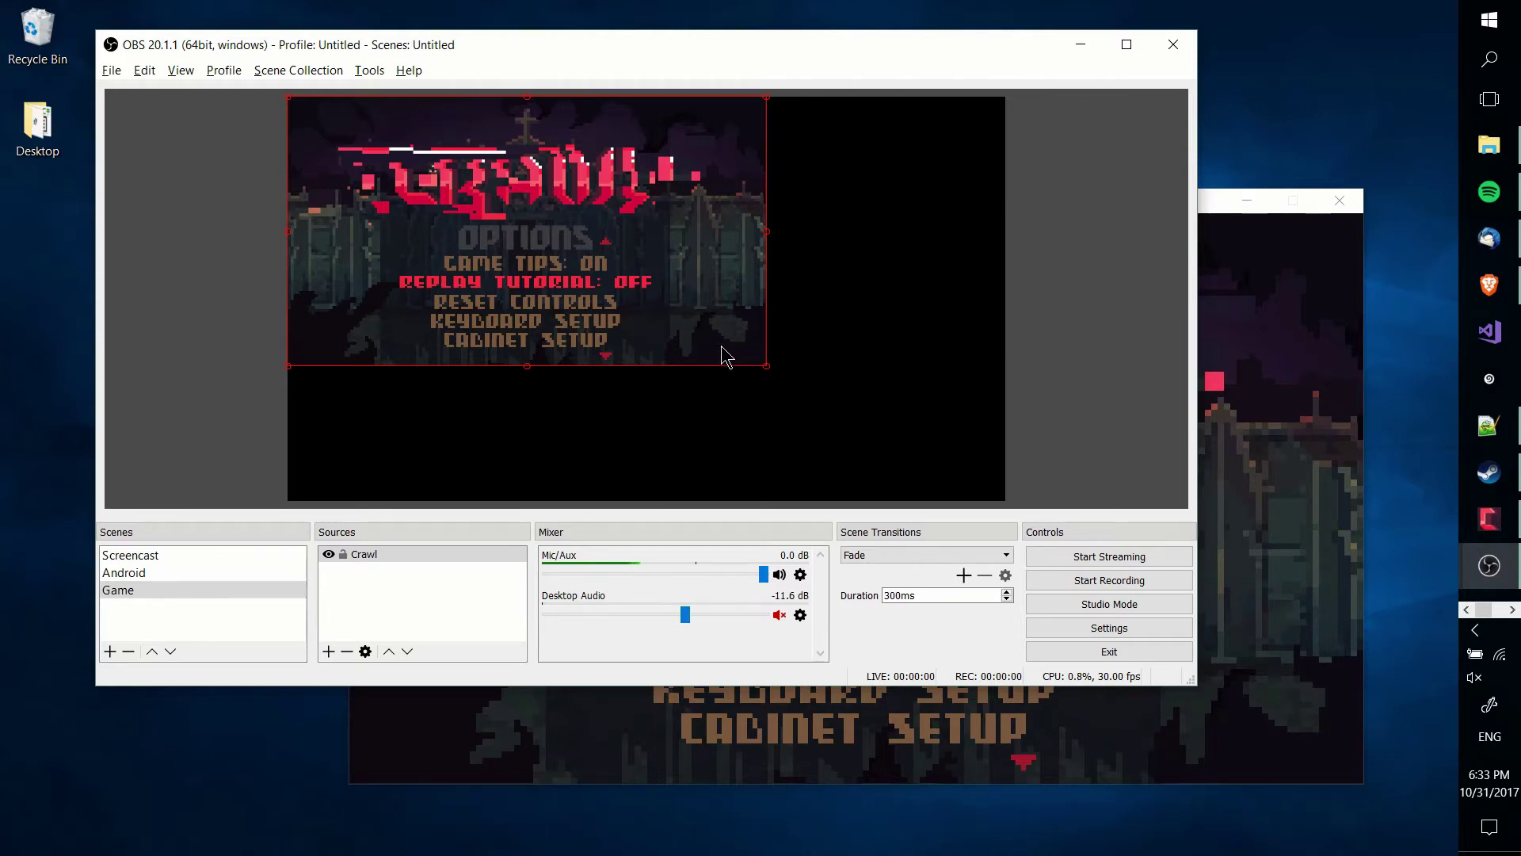
drag(769, 368, 787, 400)
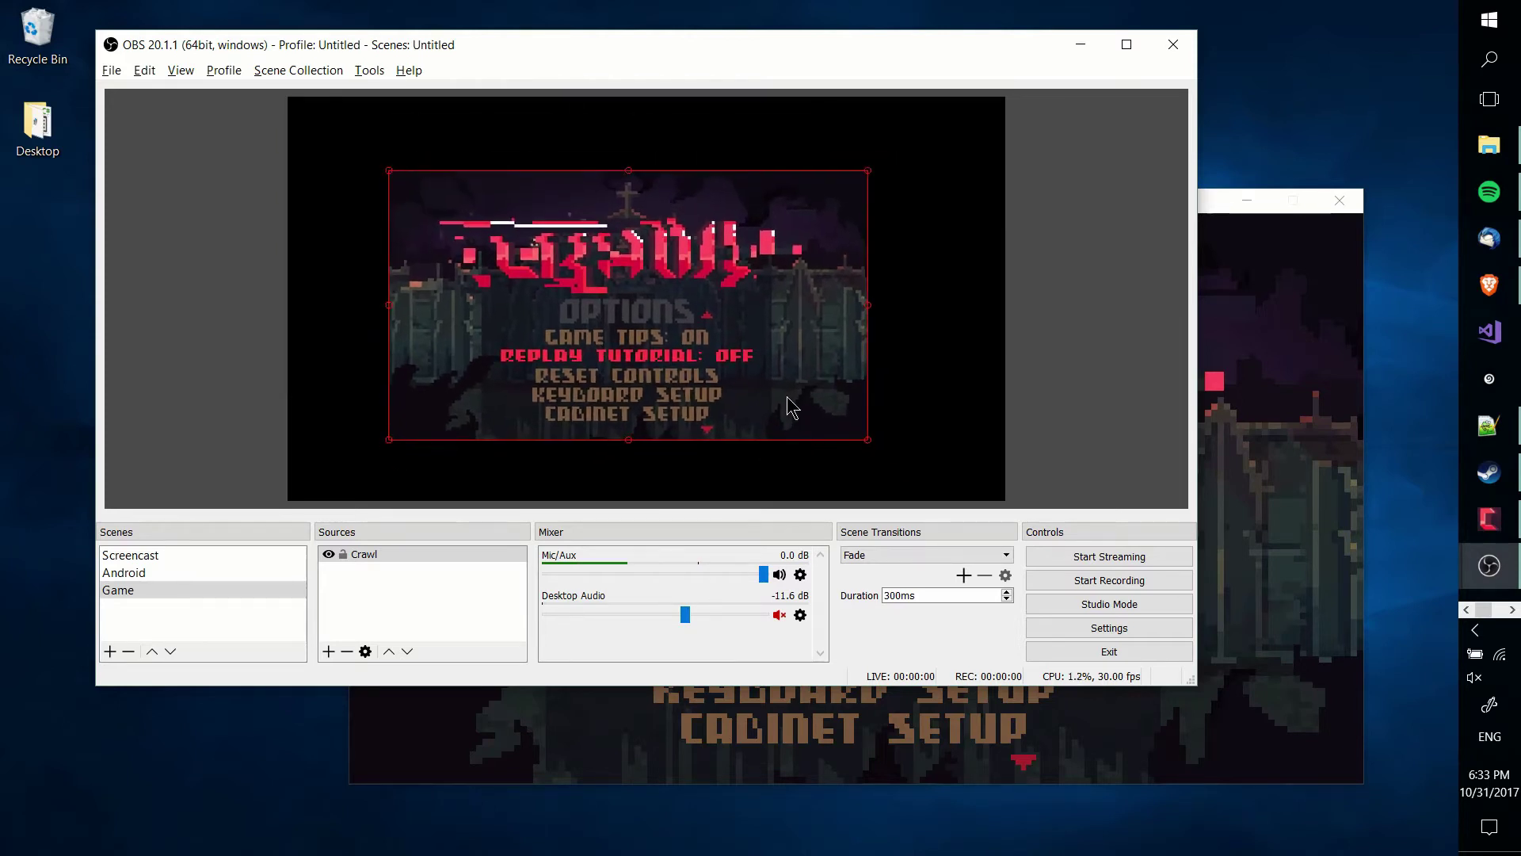
drag(656, 329, 656, 327)
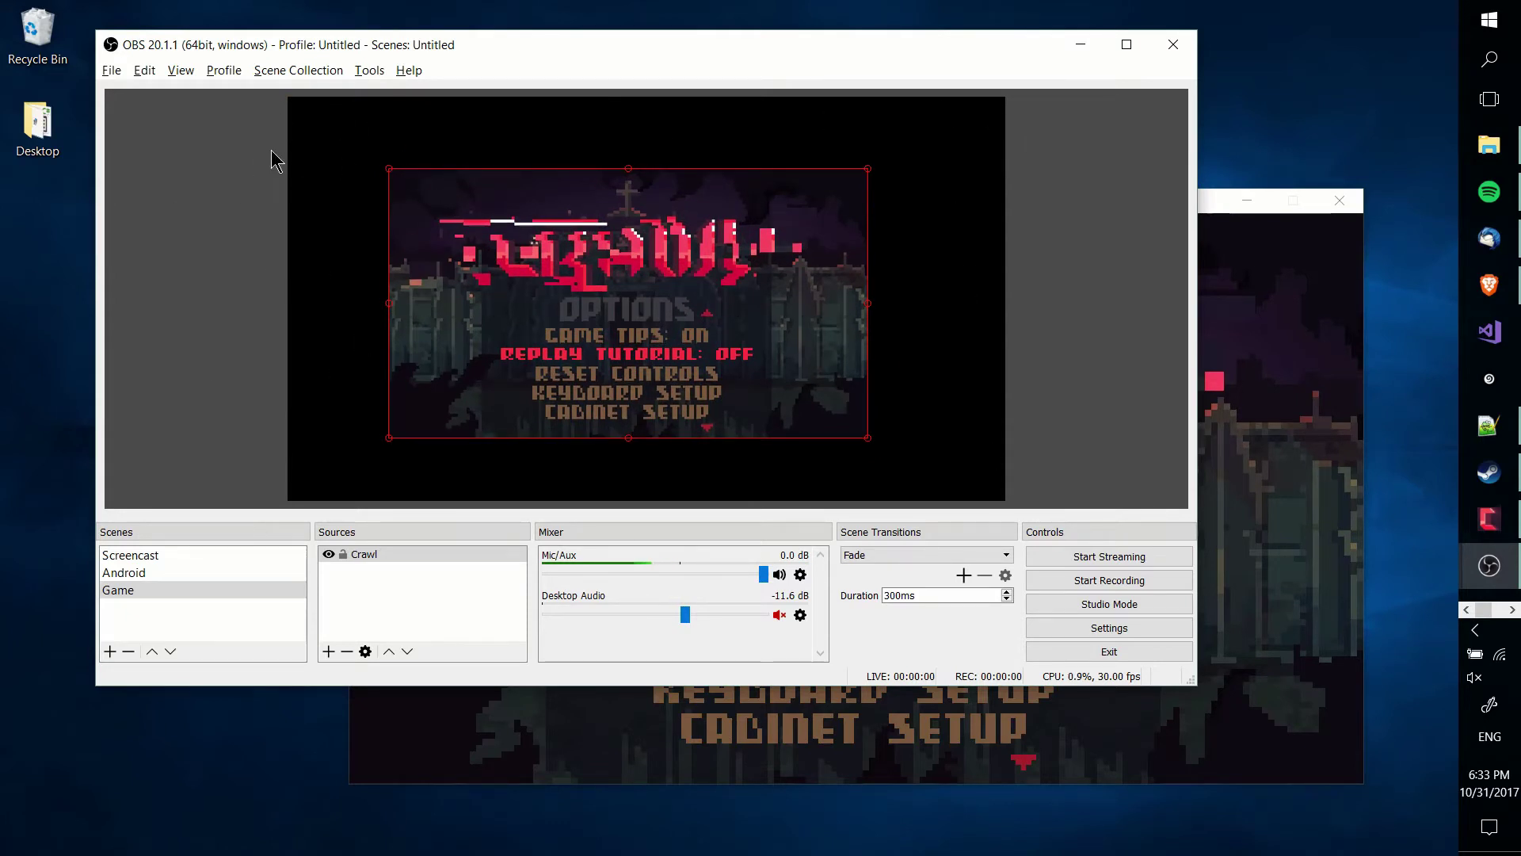
drag(829, 344, 727, 273)
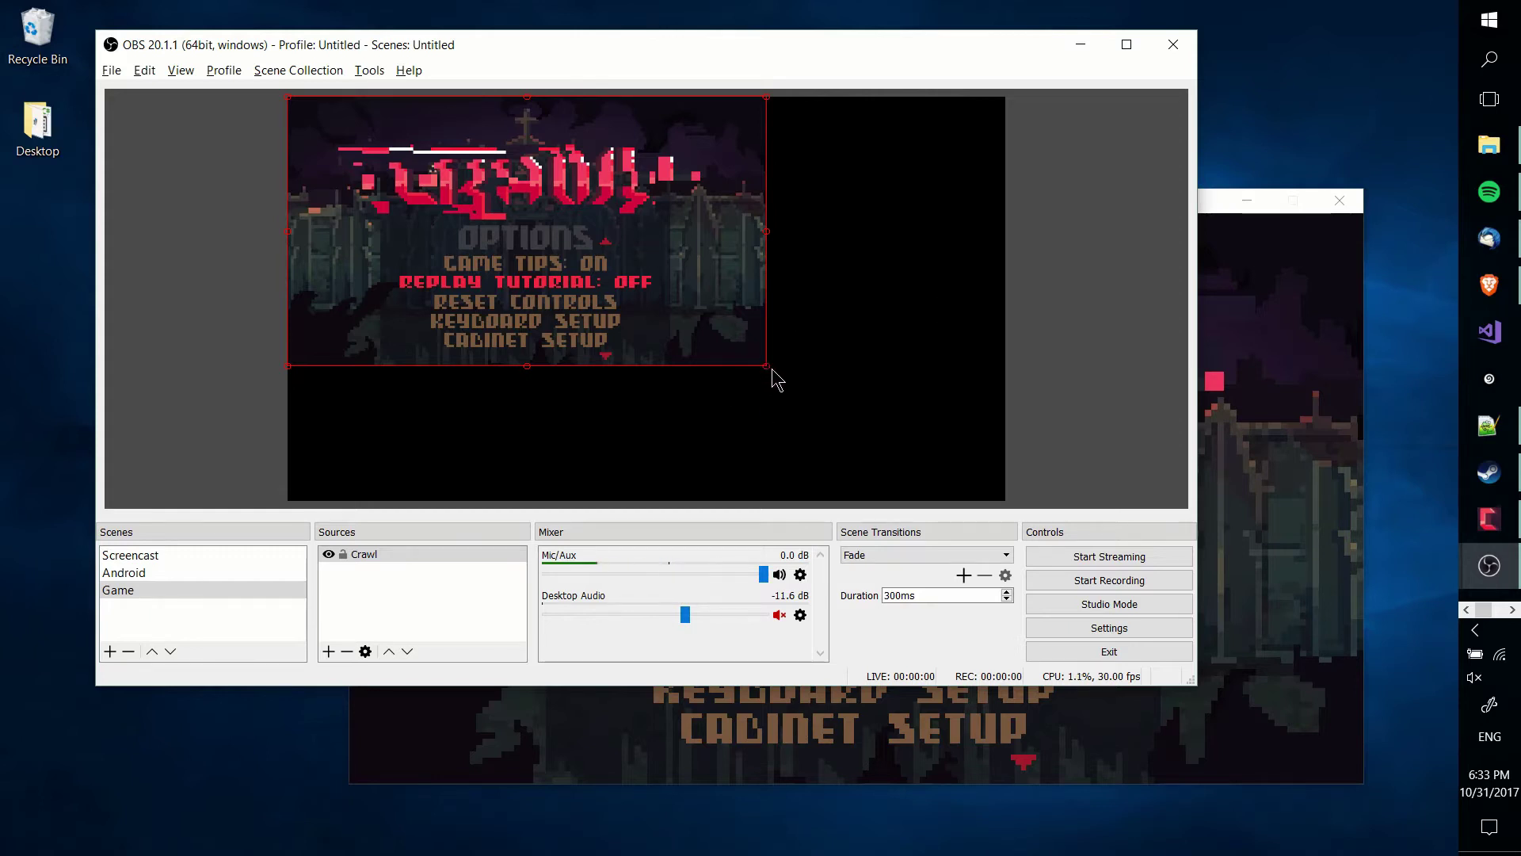
- Drag the Crawl capture's corner out until it fills the whole canvas, then deselect
click(791, 396)
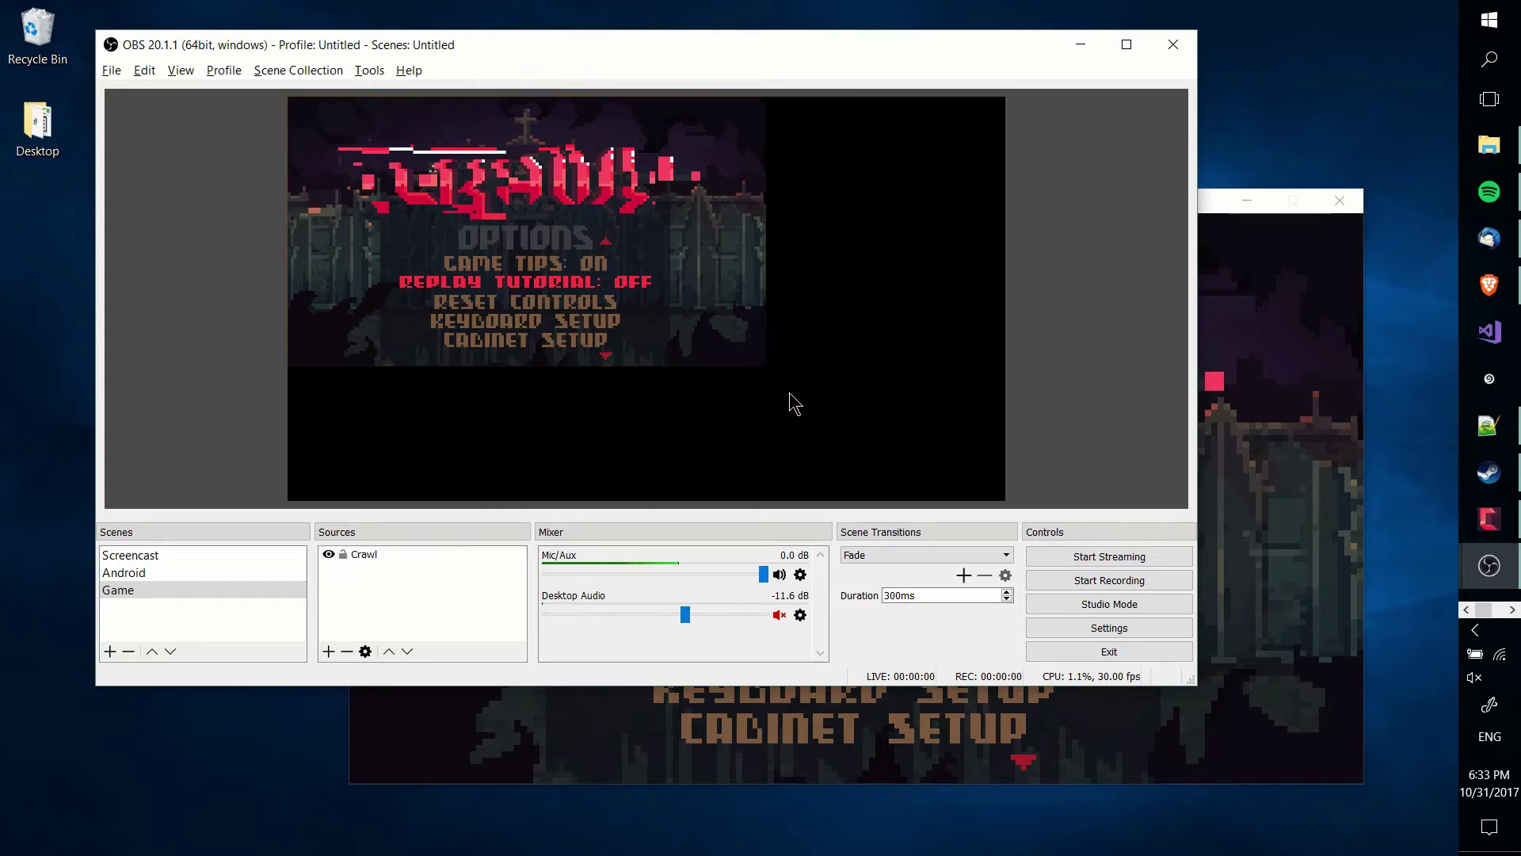
click(726, 328)
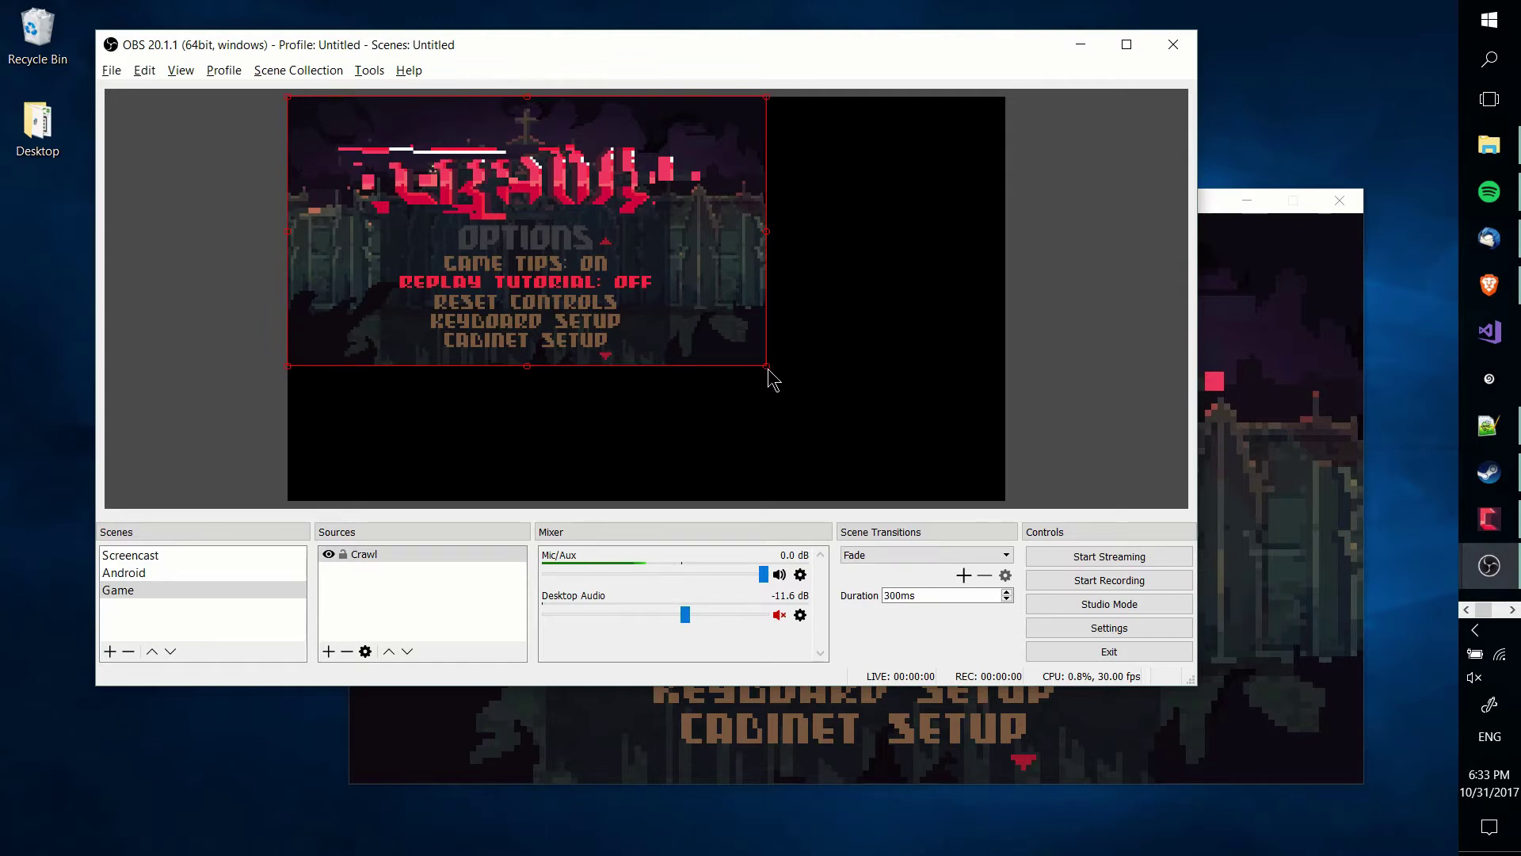
drag(768, 369, 948, 498)
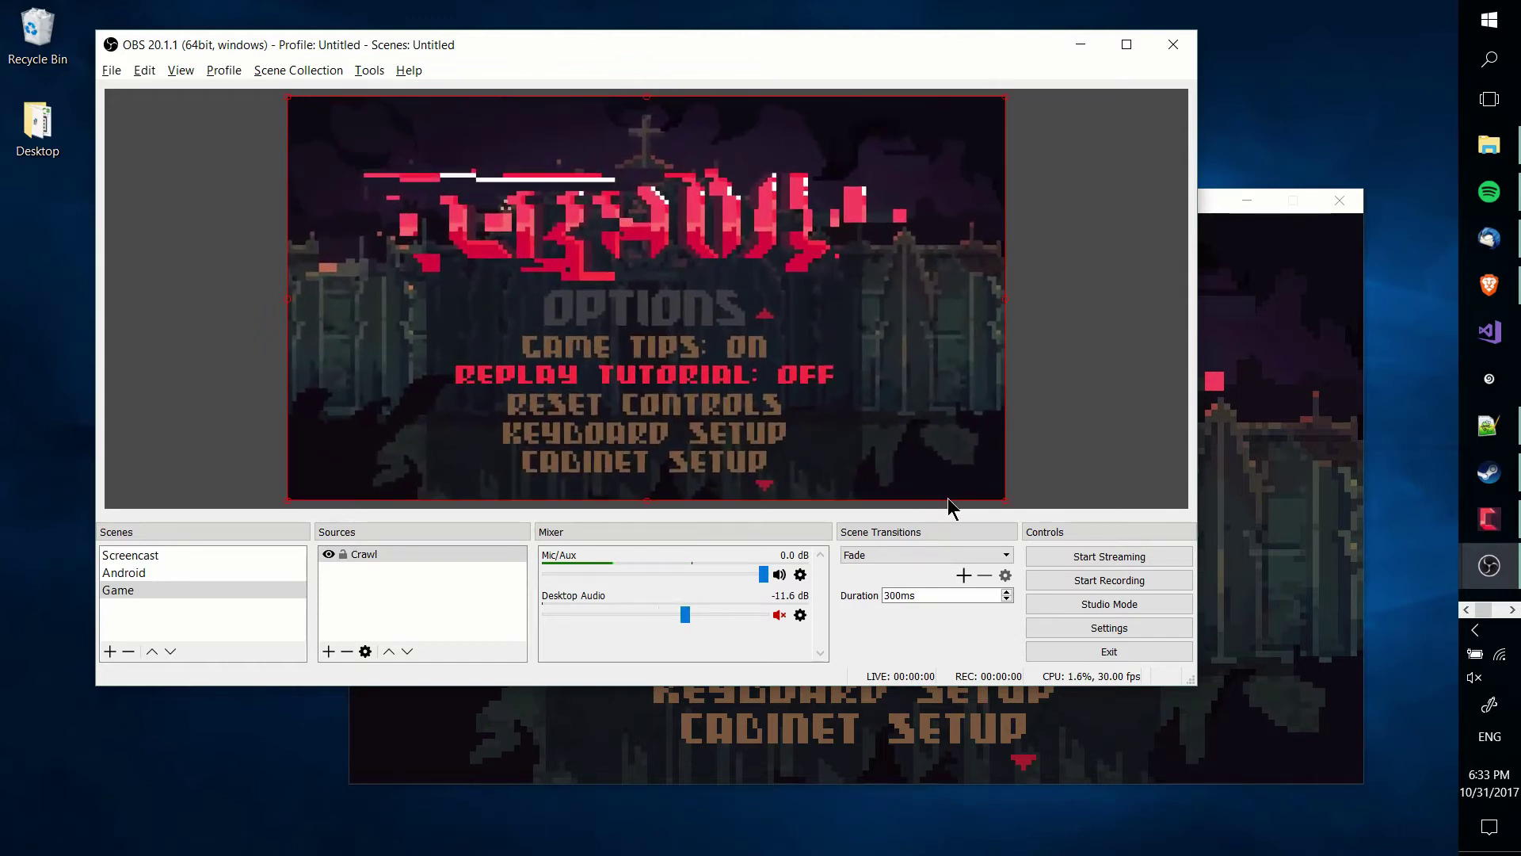
click(1050, 496)
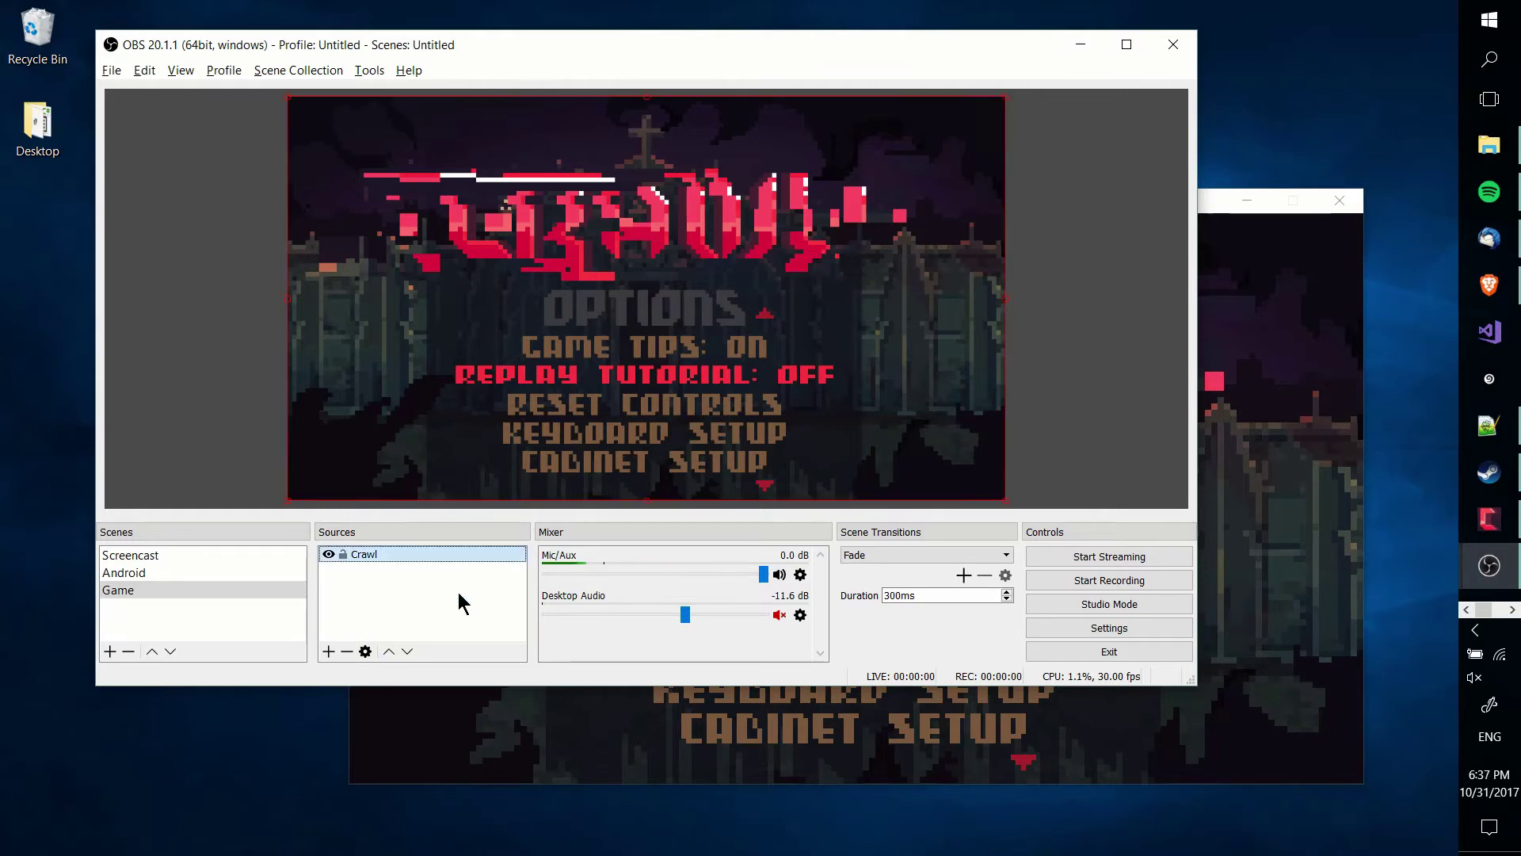
- Add a Video Capture Device source using the Lenovo EasyCamera
click(460, 604)
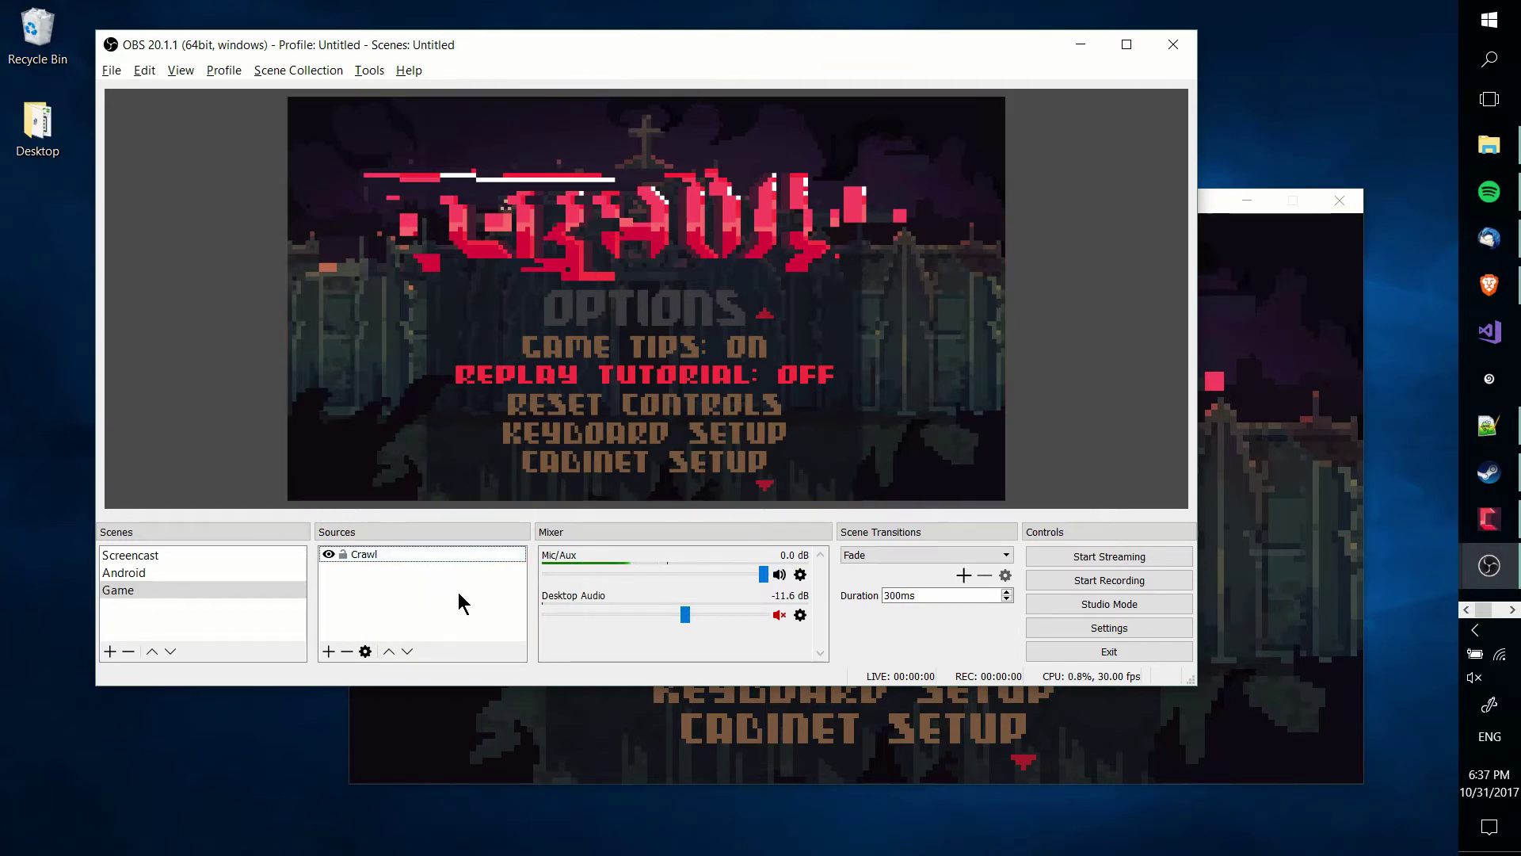
click(328, 651)
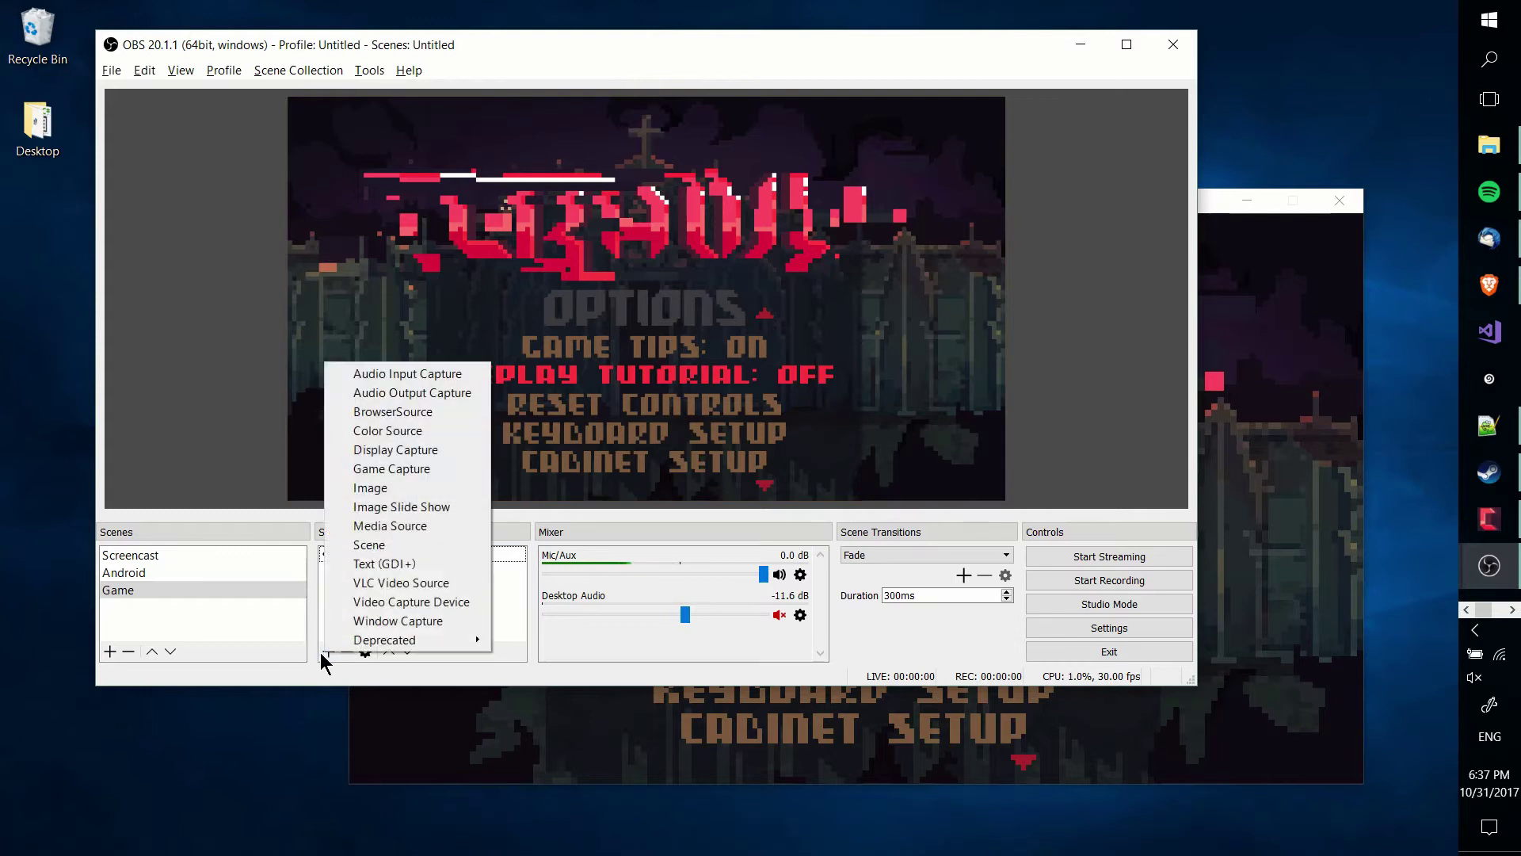
click(400, 602)
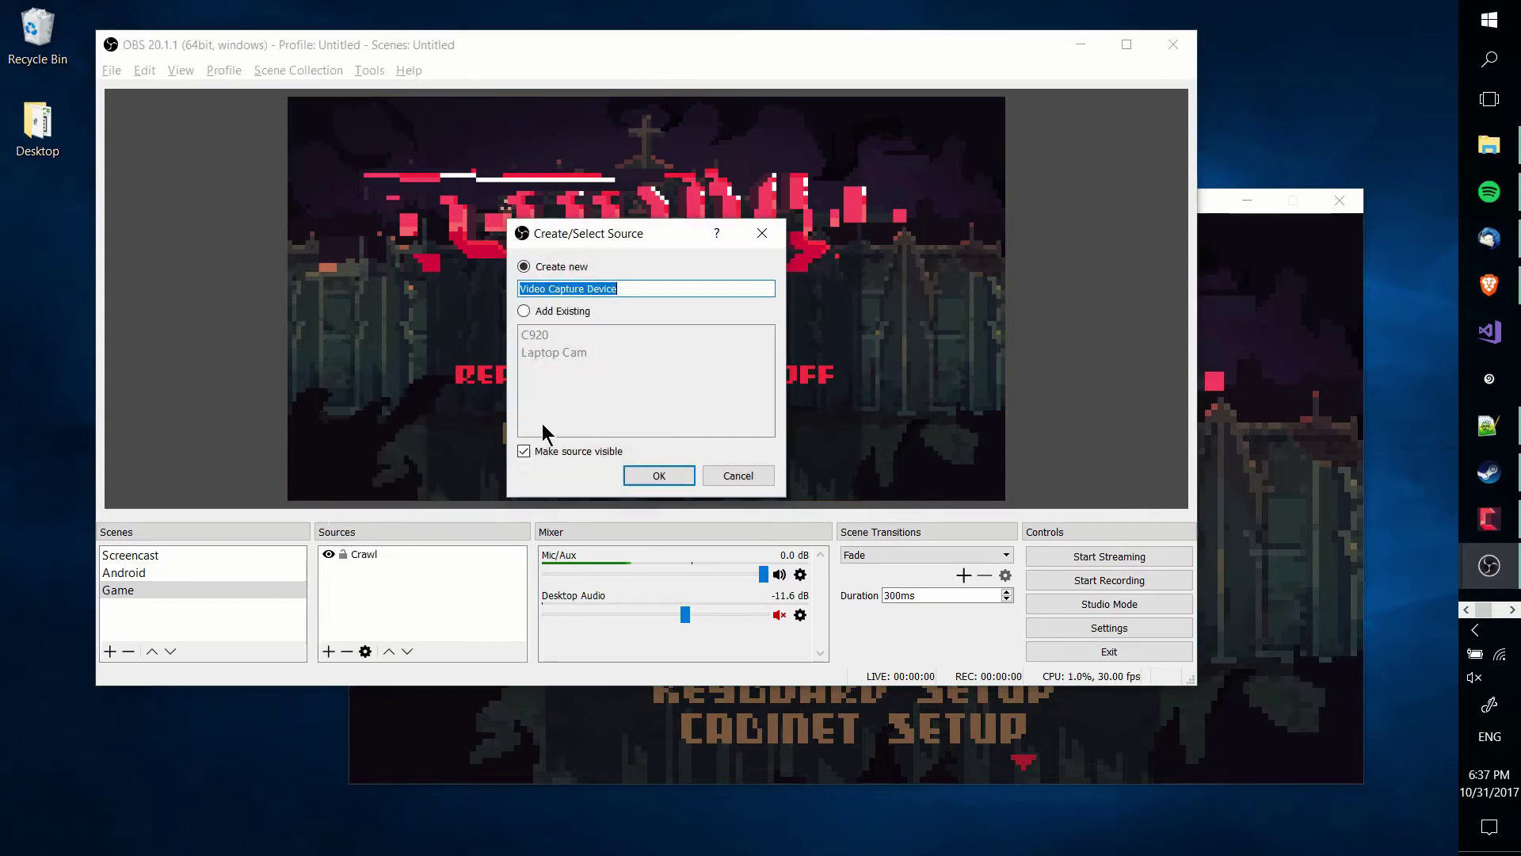
click(672, 474)
drag(577, 29, 957, 71)
click(951, 435)
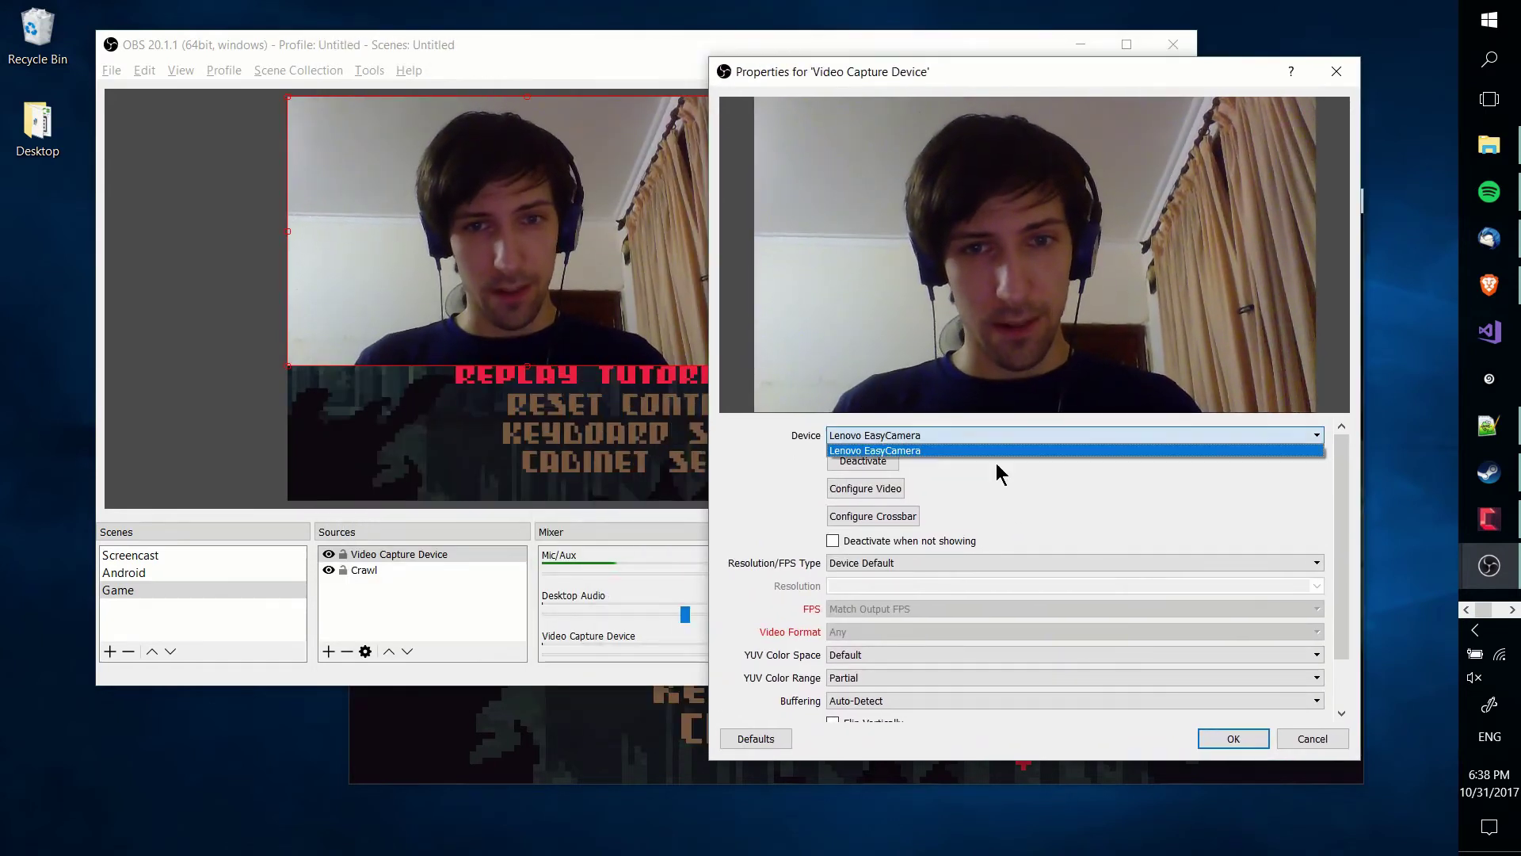
click(916, 443)
click(912, 435)
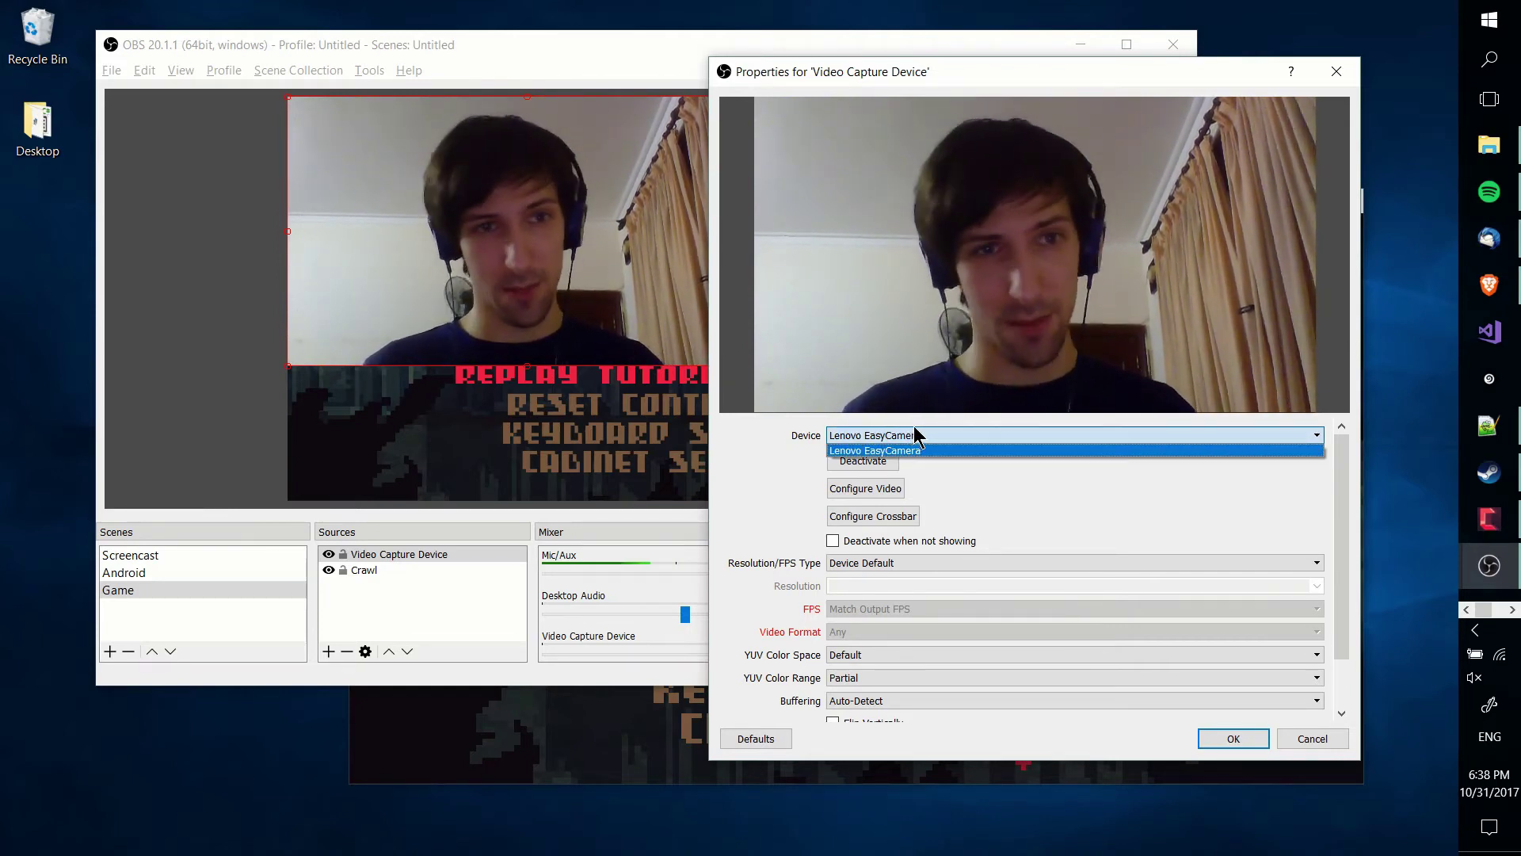
click(927, 437)
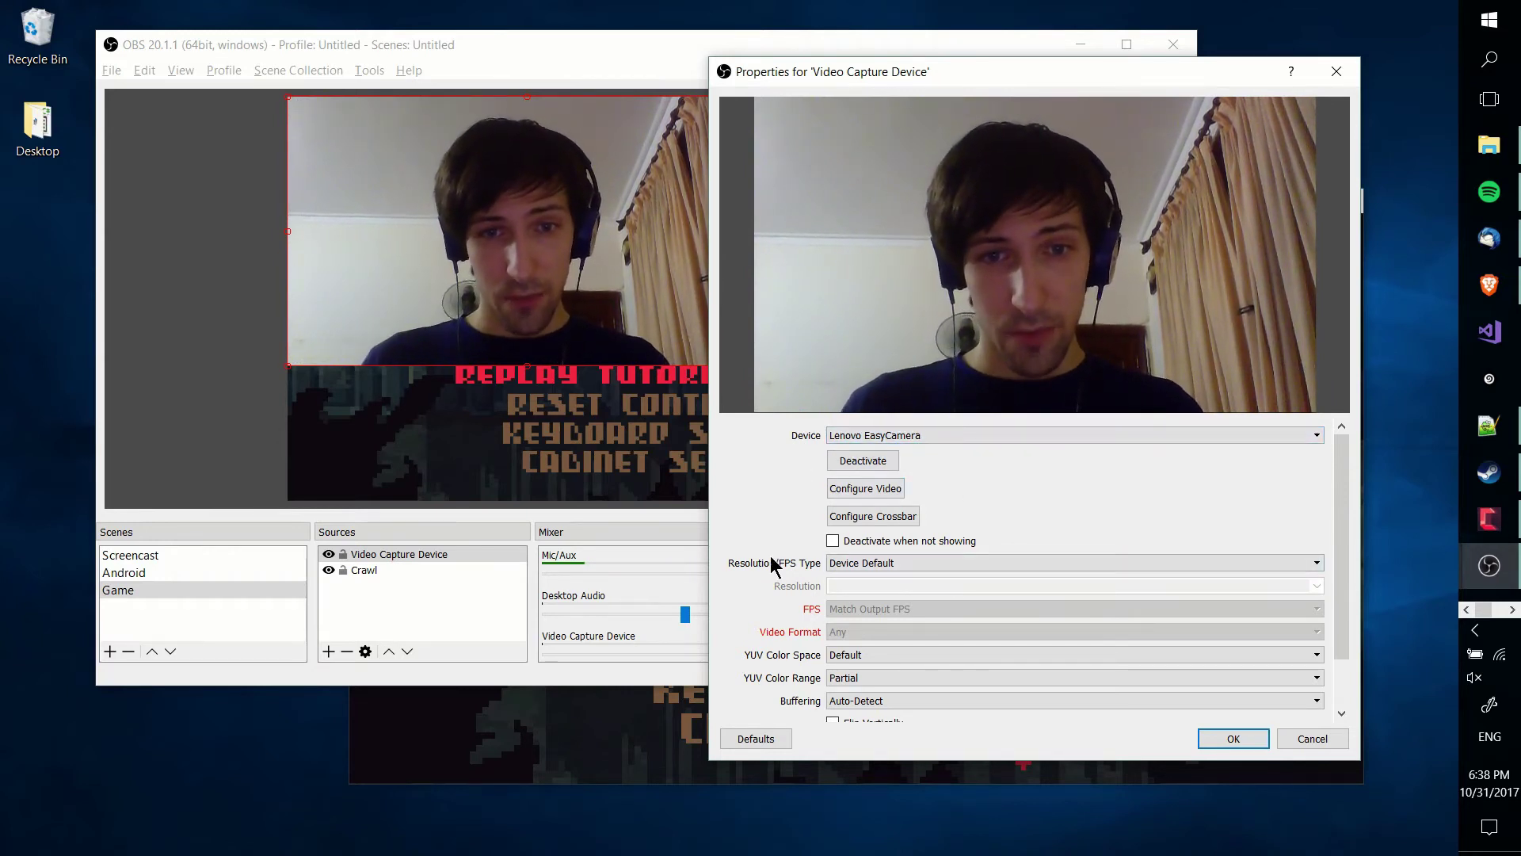
- Set the webcam's Resolution/FPS Type to Device Default and confirm
click(884, 566)
click(909, 592)
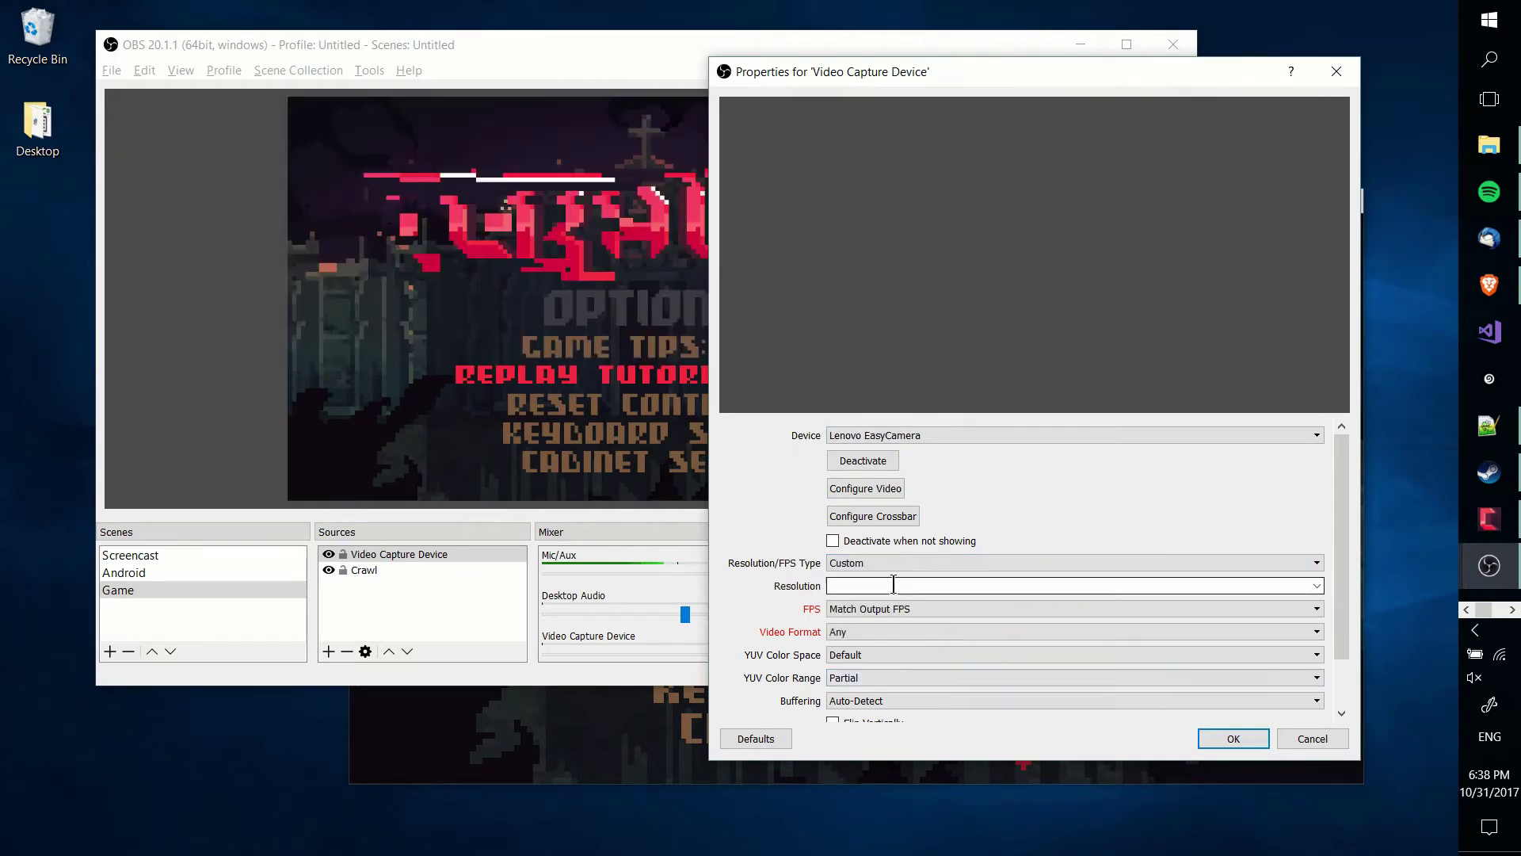
click(1315, 565)
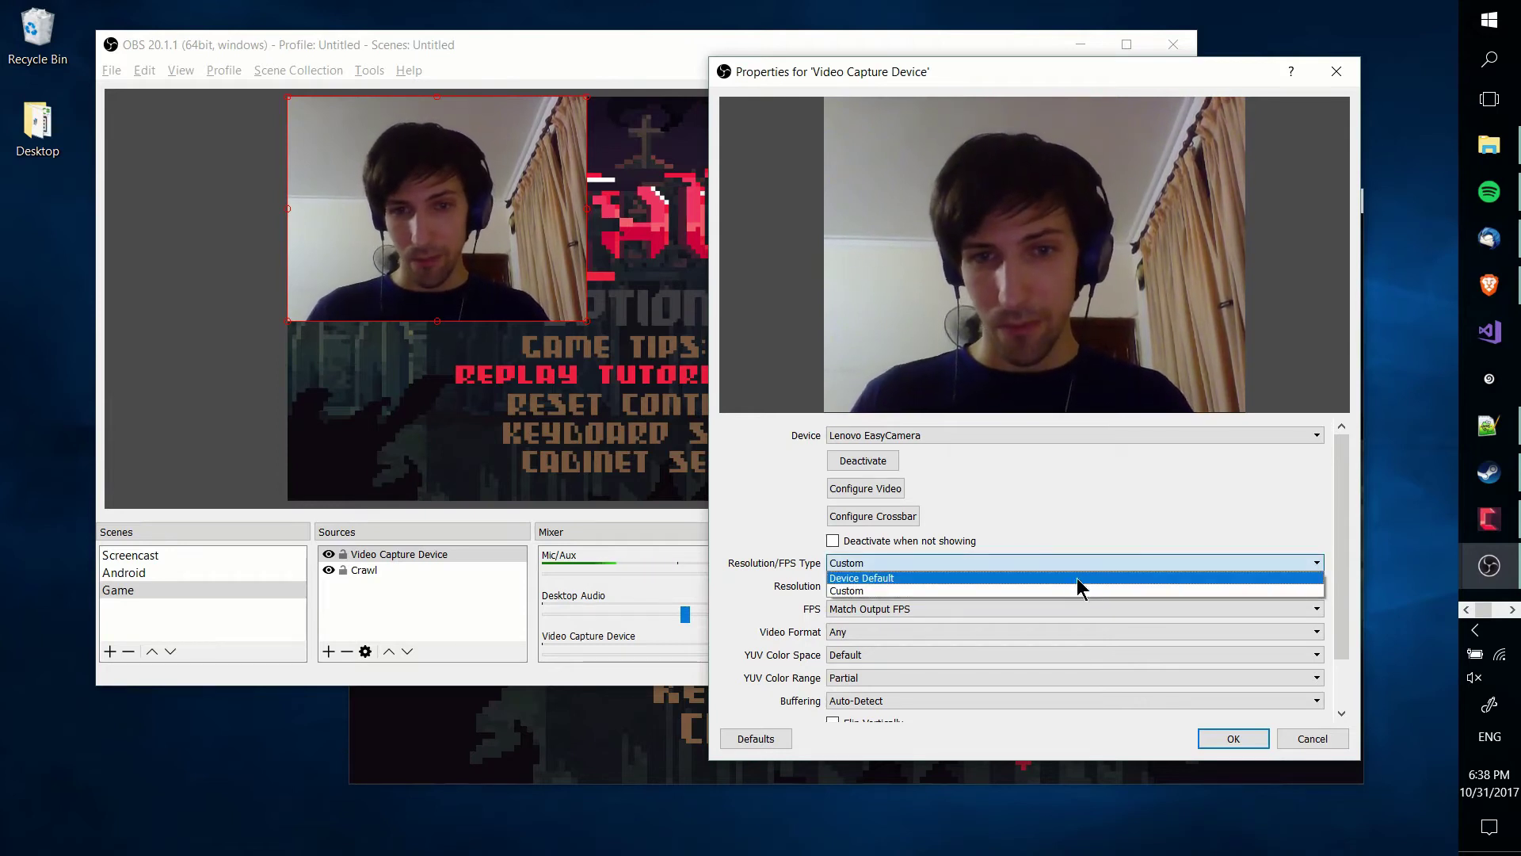
click(1090, 568)
click(1317, 566)
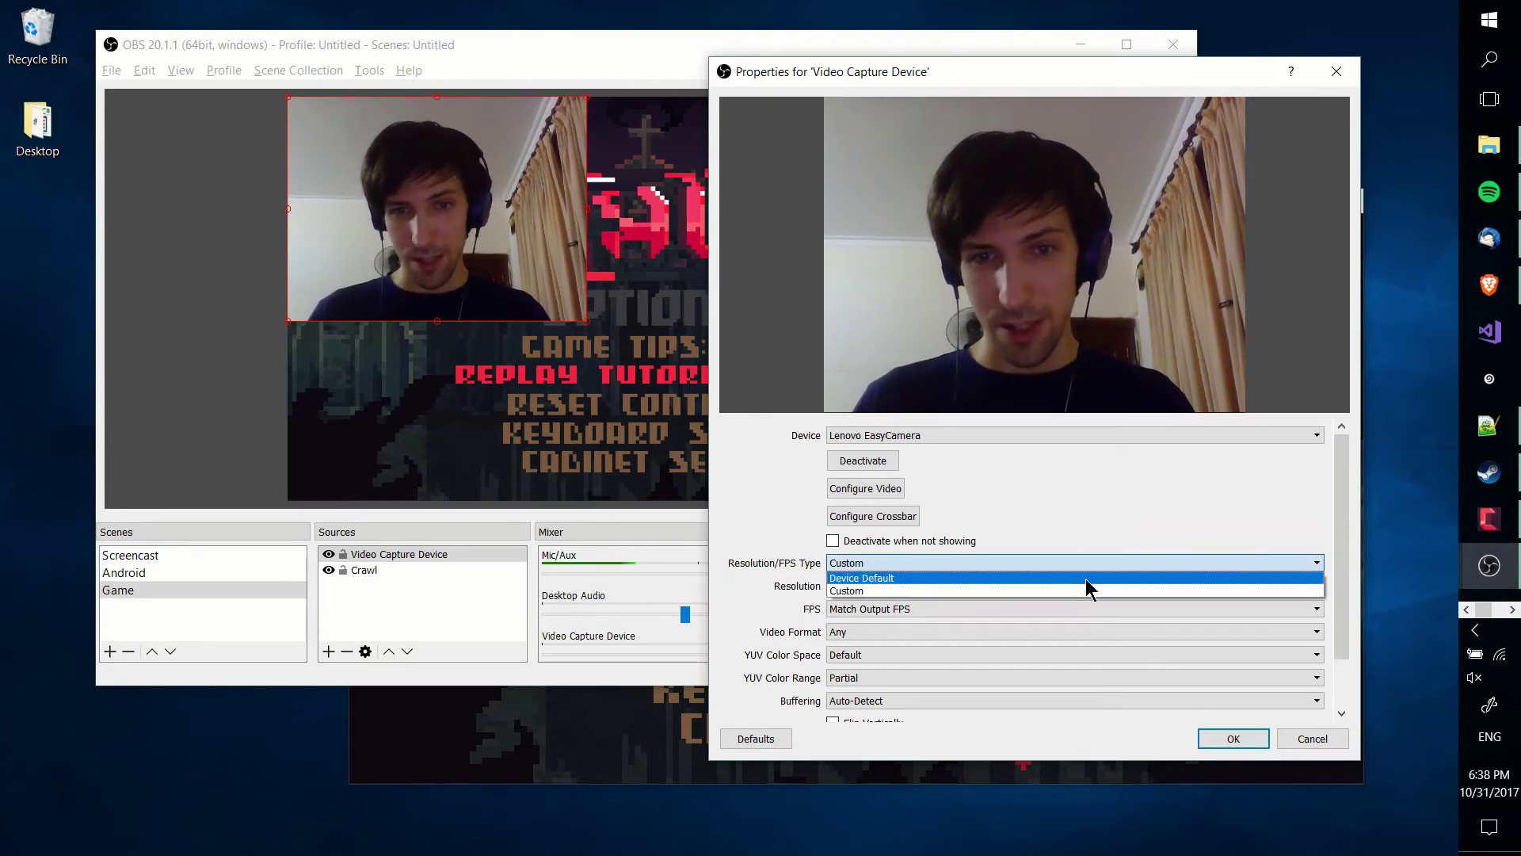
click(1087, 578)
click(1233, 739)
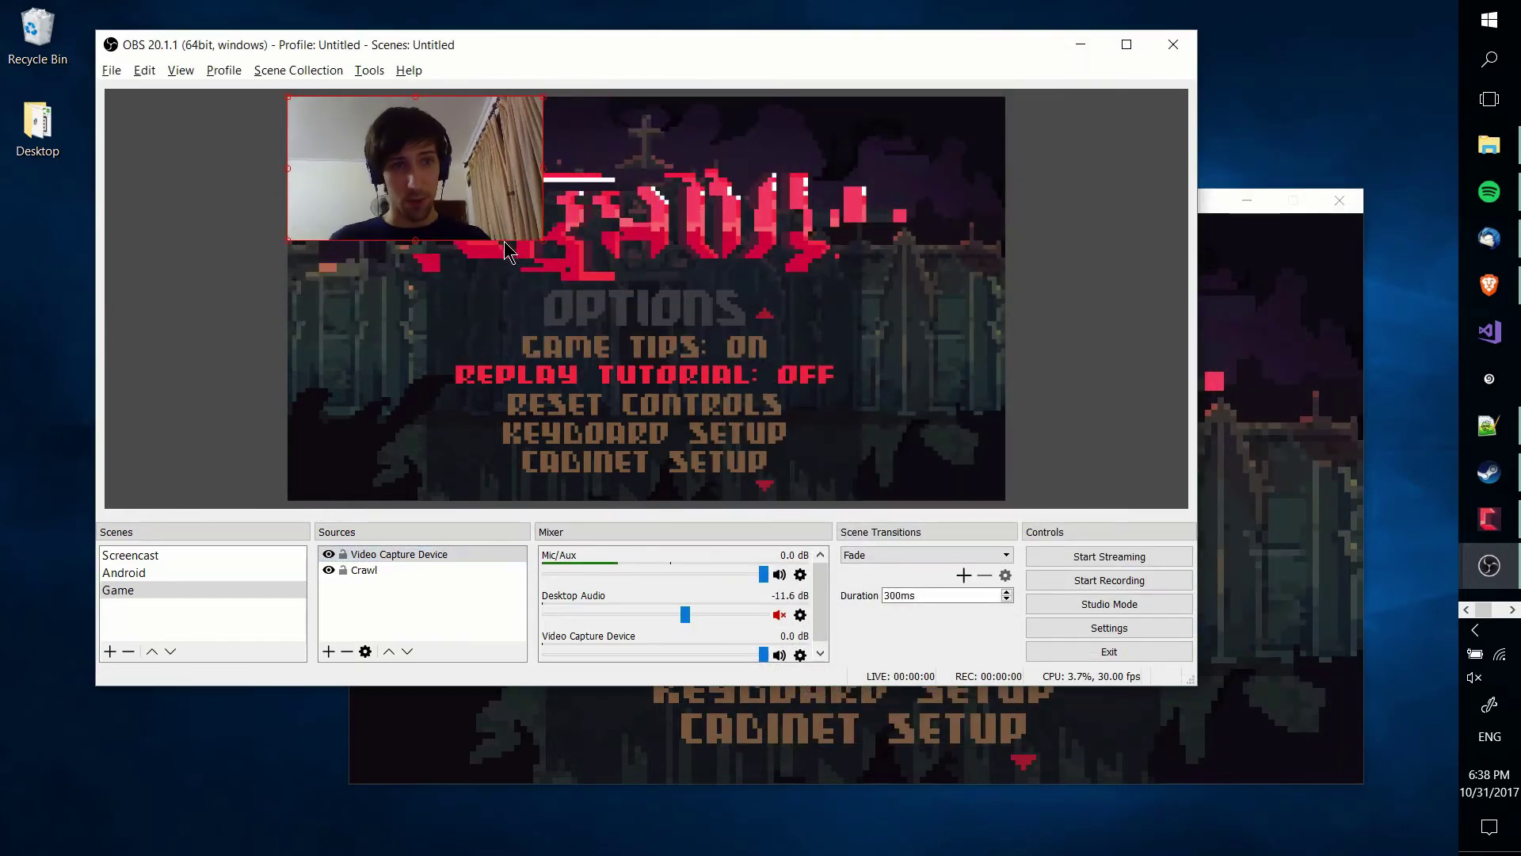
- Shrink the webcam into a bottom-right corner overlay and add a Chroma Key filter
drag(506, 244, 863, 430)
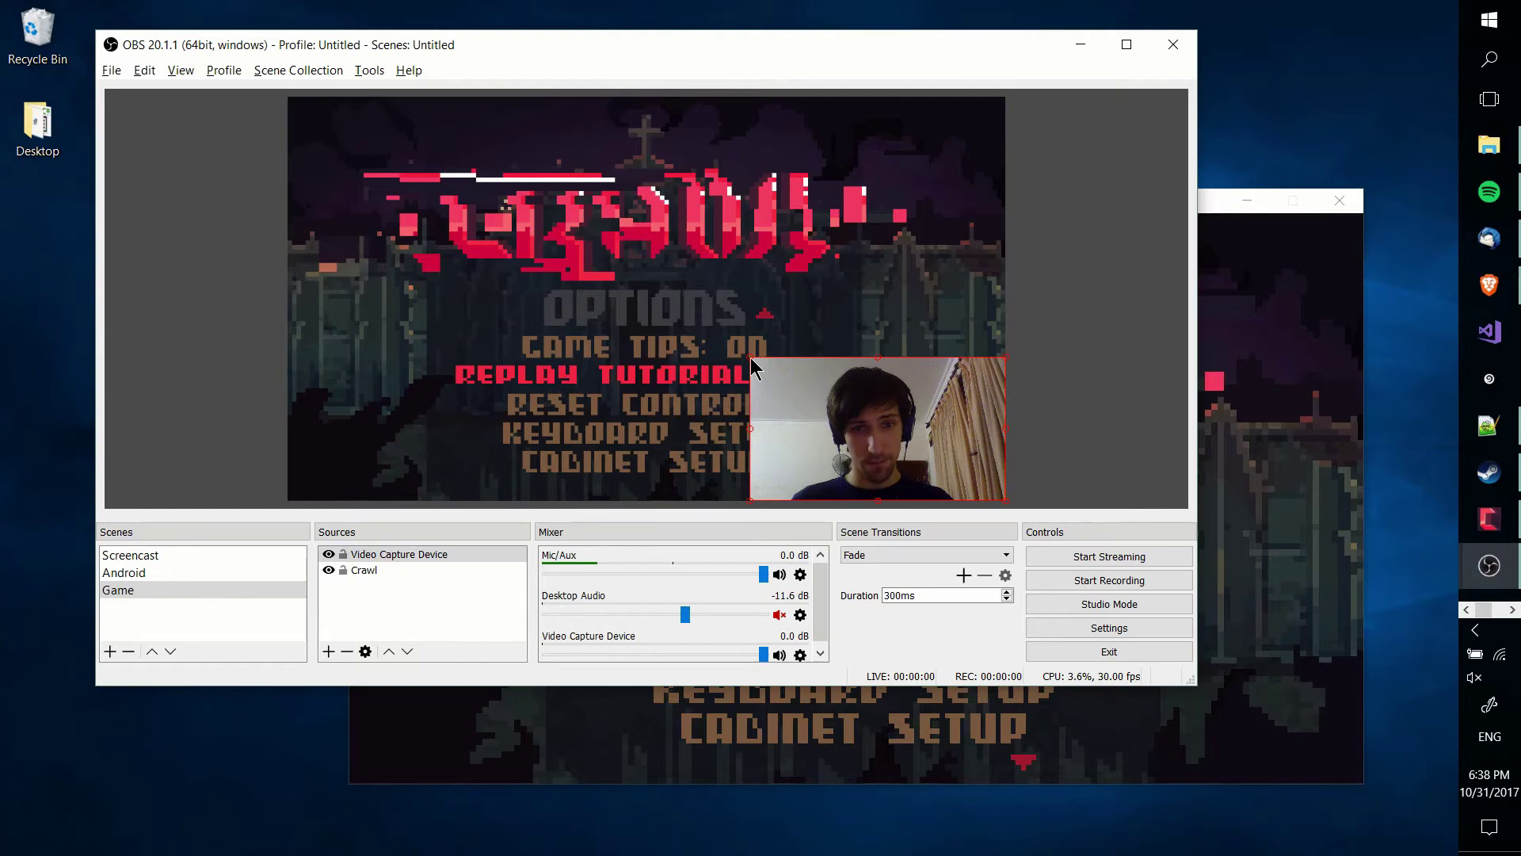
drag(751, 360, 834, 404)
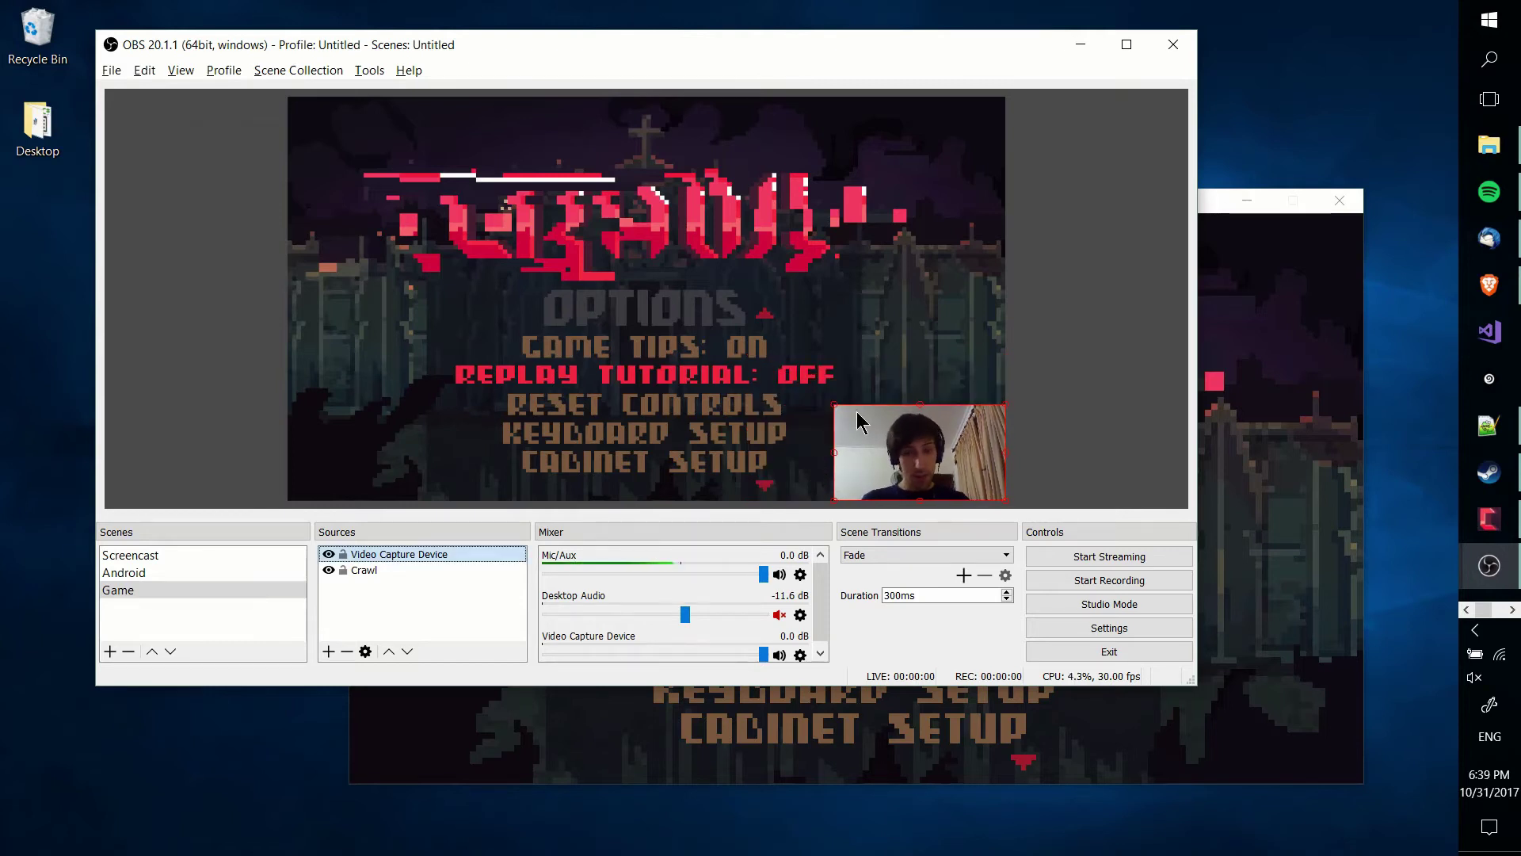
right_click(420, 556)
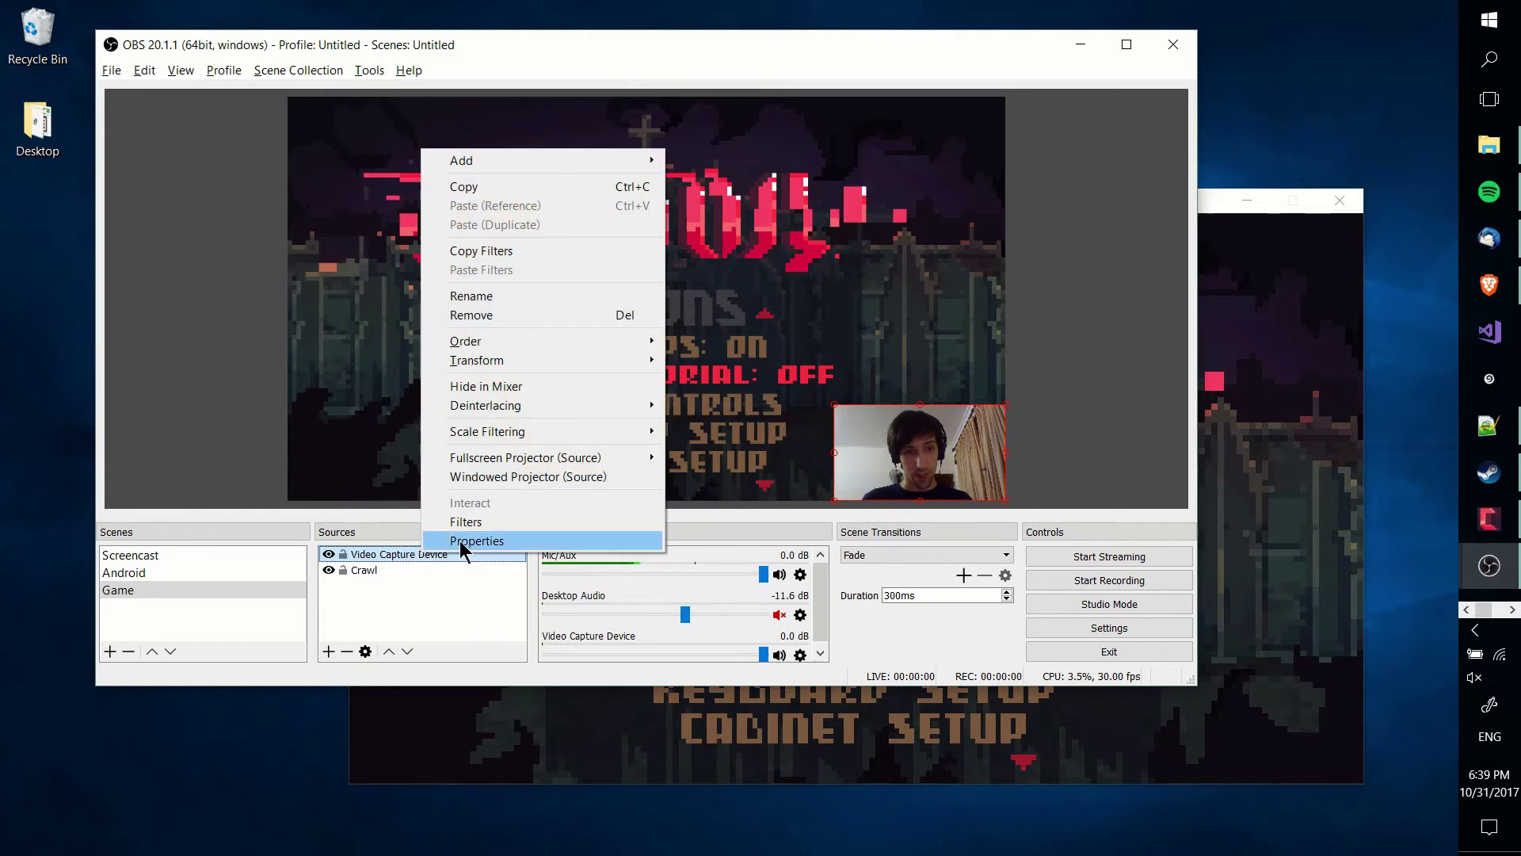
click(449, 525)
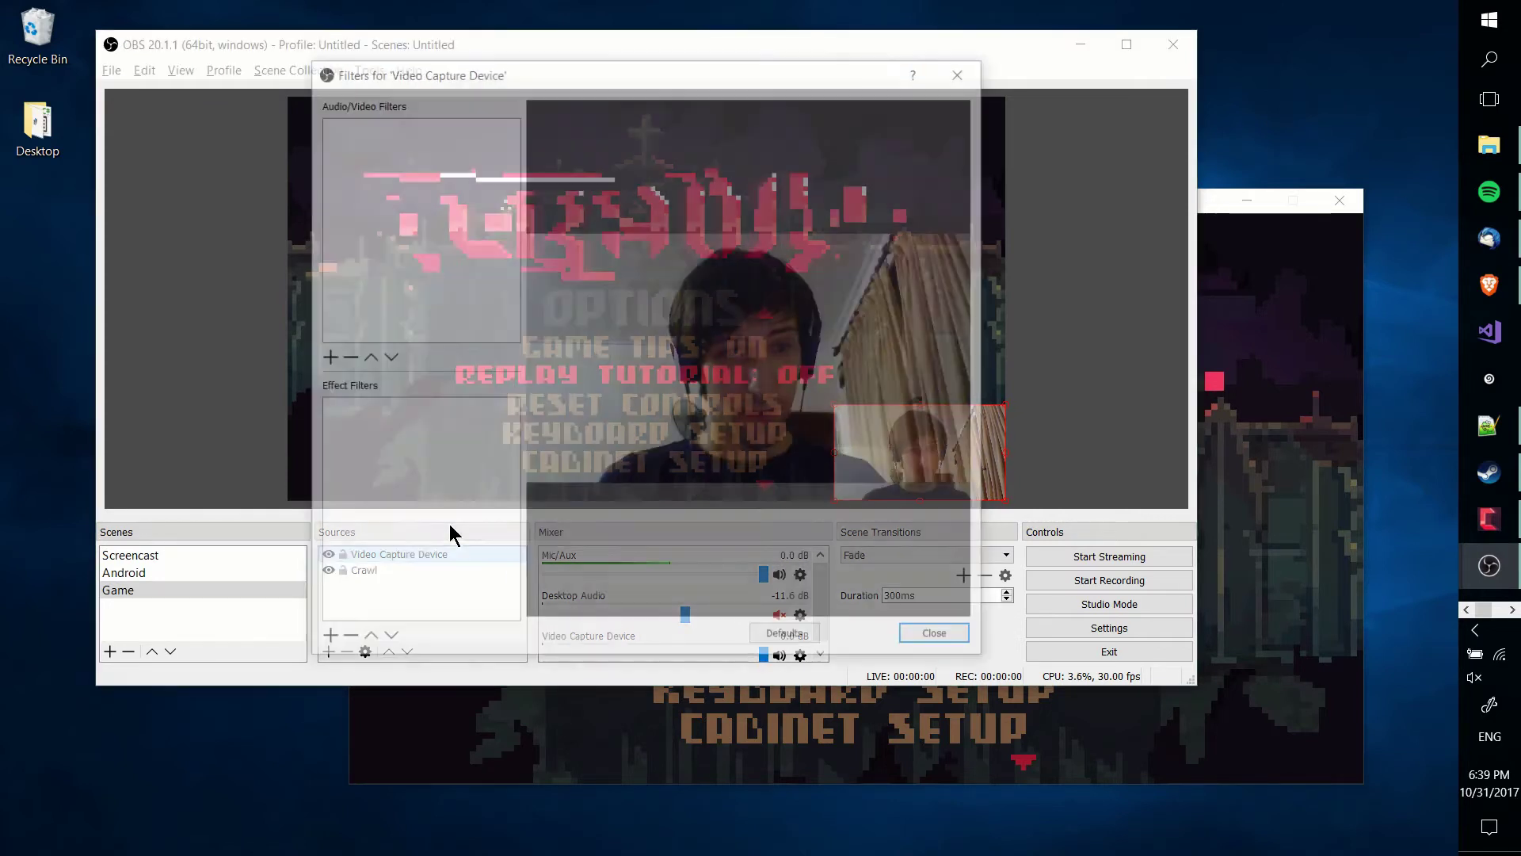
drag(619, 73, 393, 107)
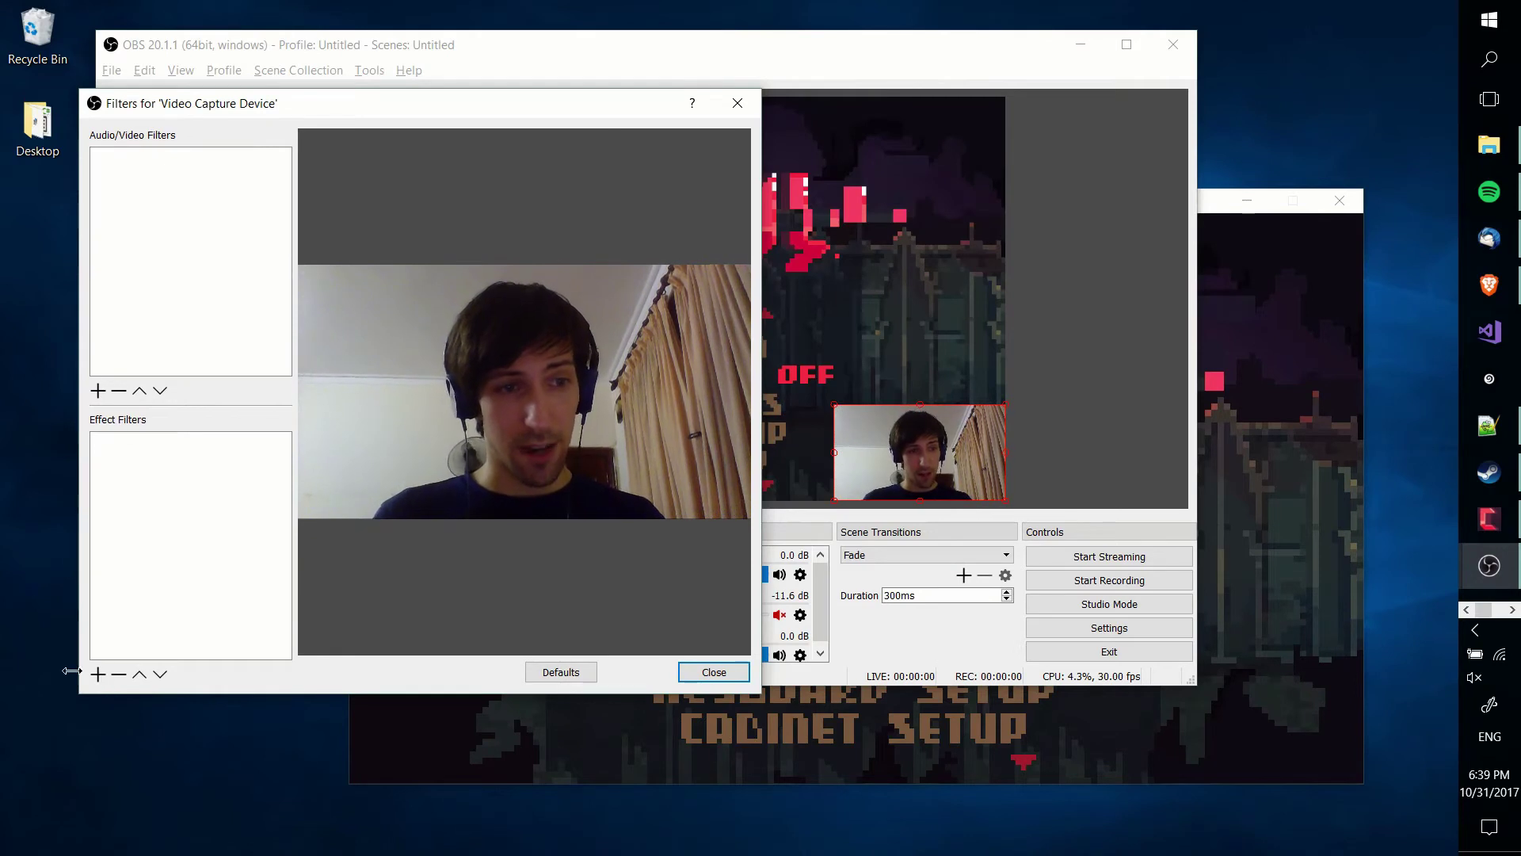
click(98, 675)
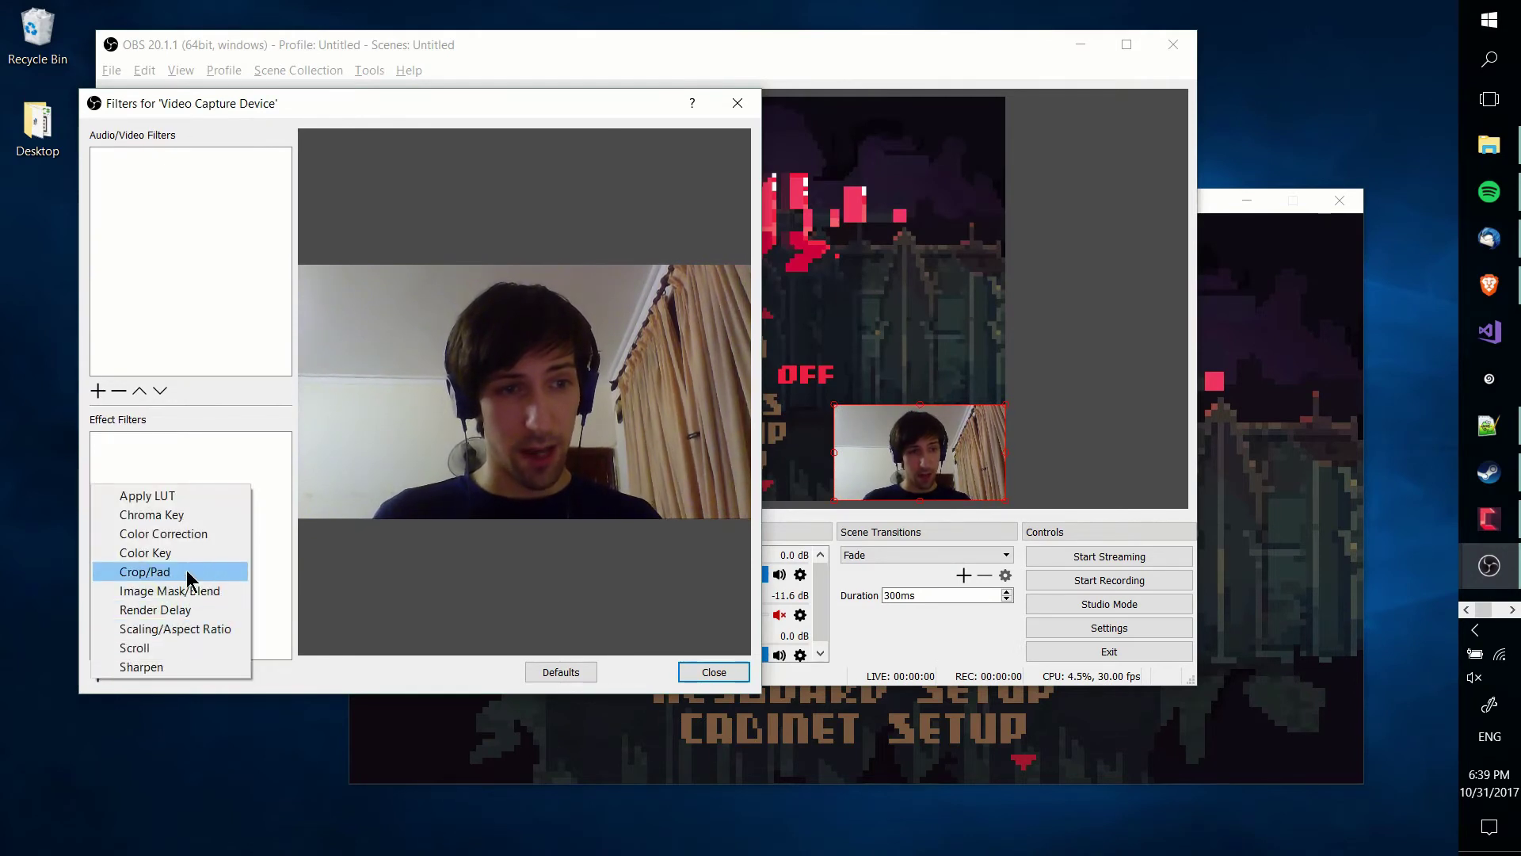
click(208, 517)
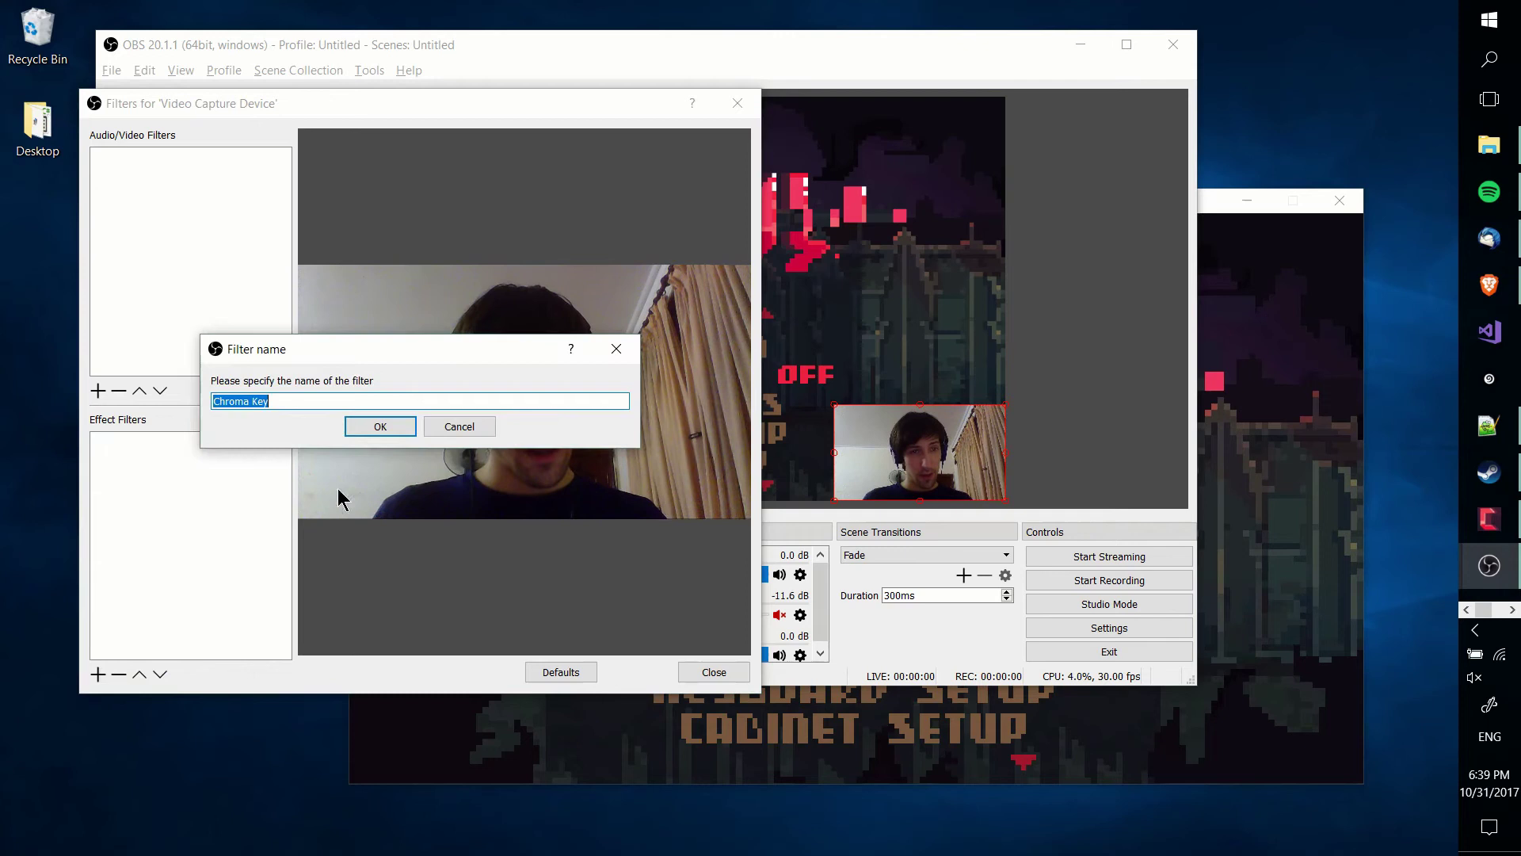
click(359, 421)
- Set the Chroma Key colour type to Custom, sampling #b8c0b2 from the webcam's wall
drag(461, 102, 441, 153)
click(482, 524)
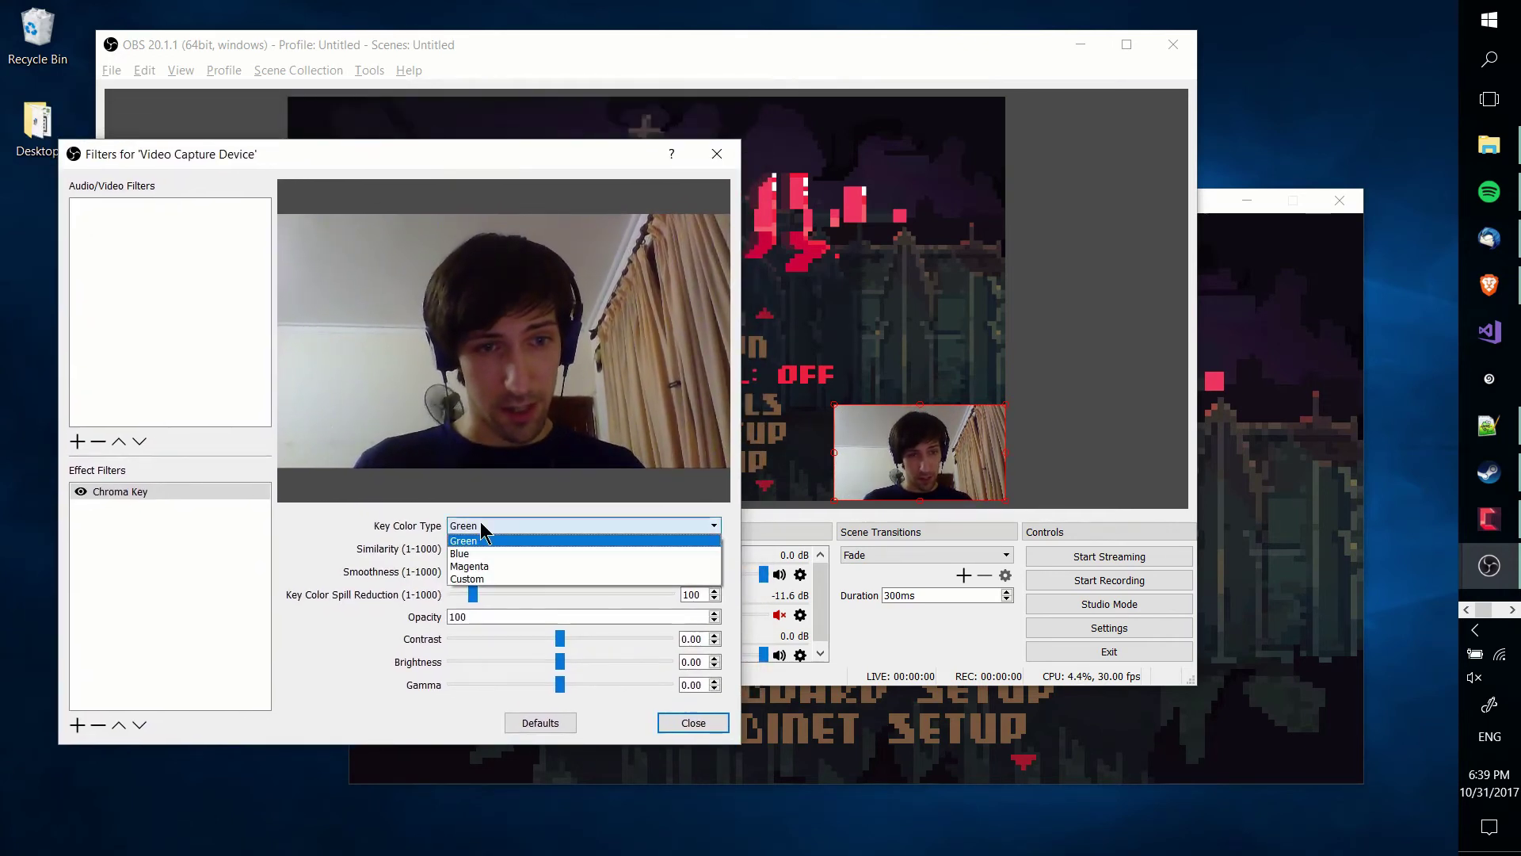
click(488, 577)
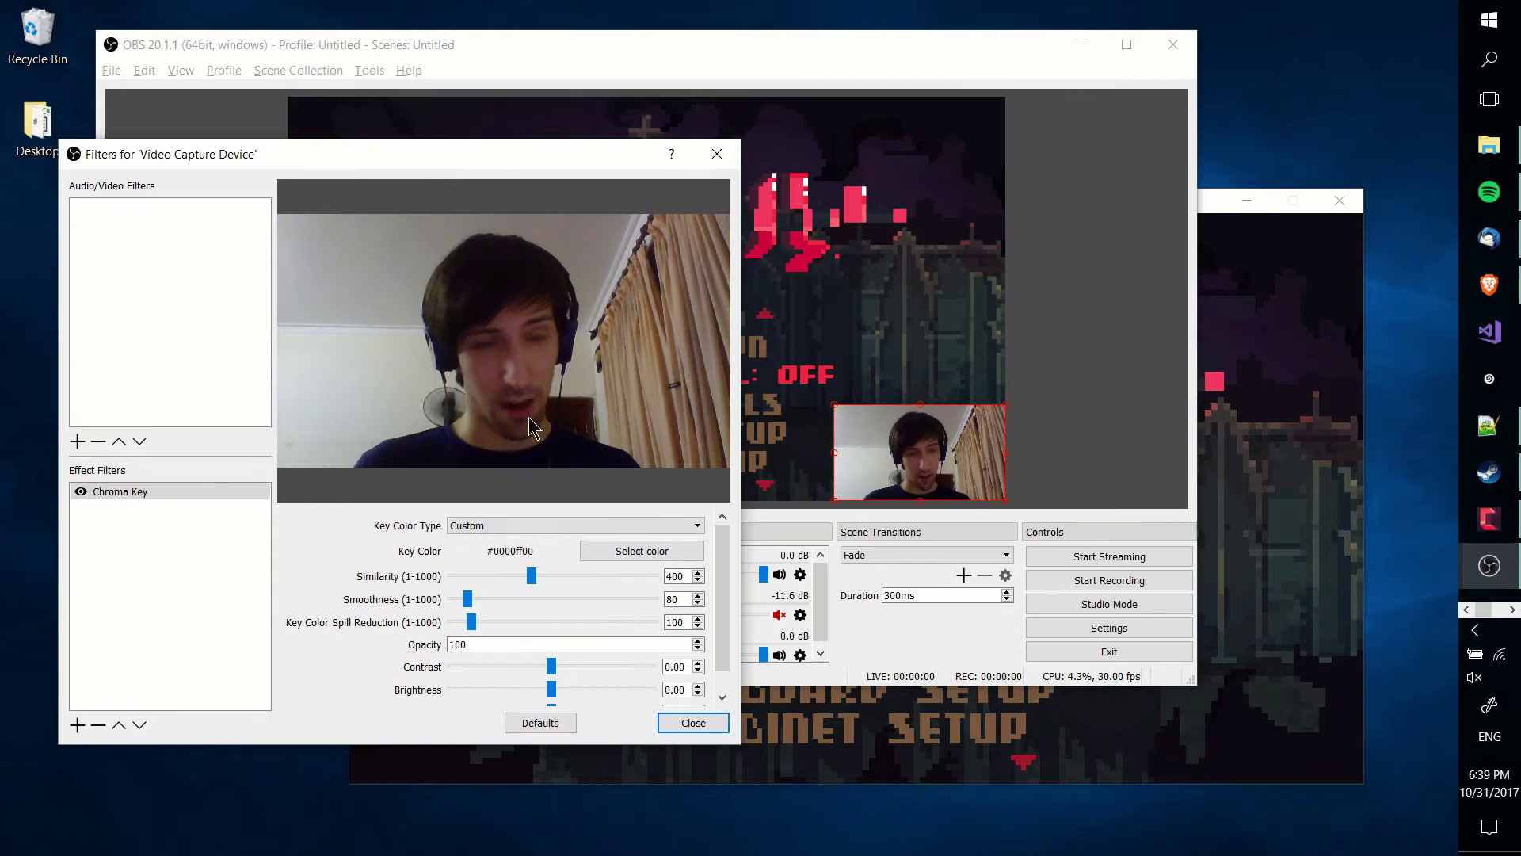
click(591, 525)
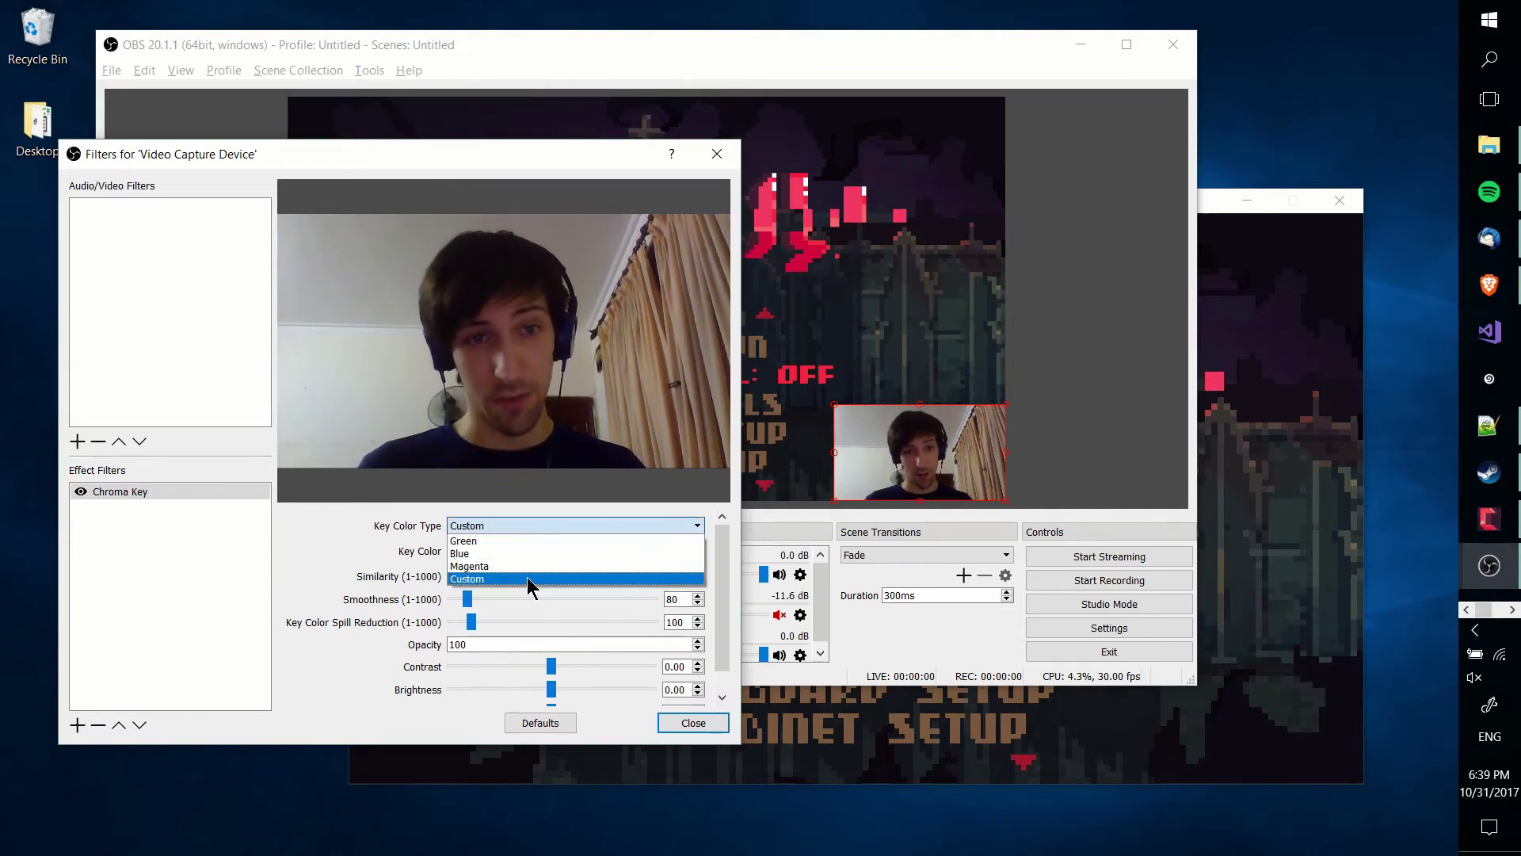
click(526, 577)
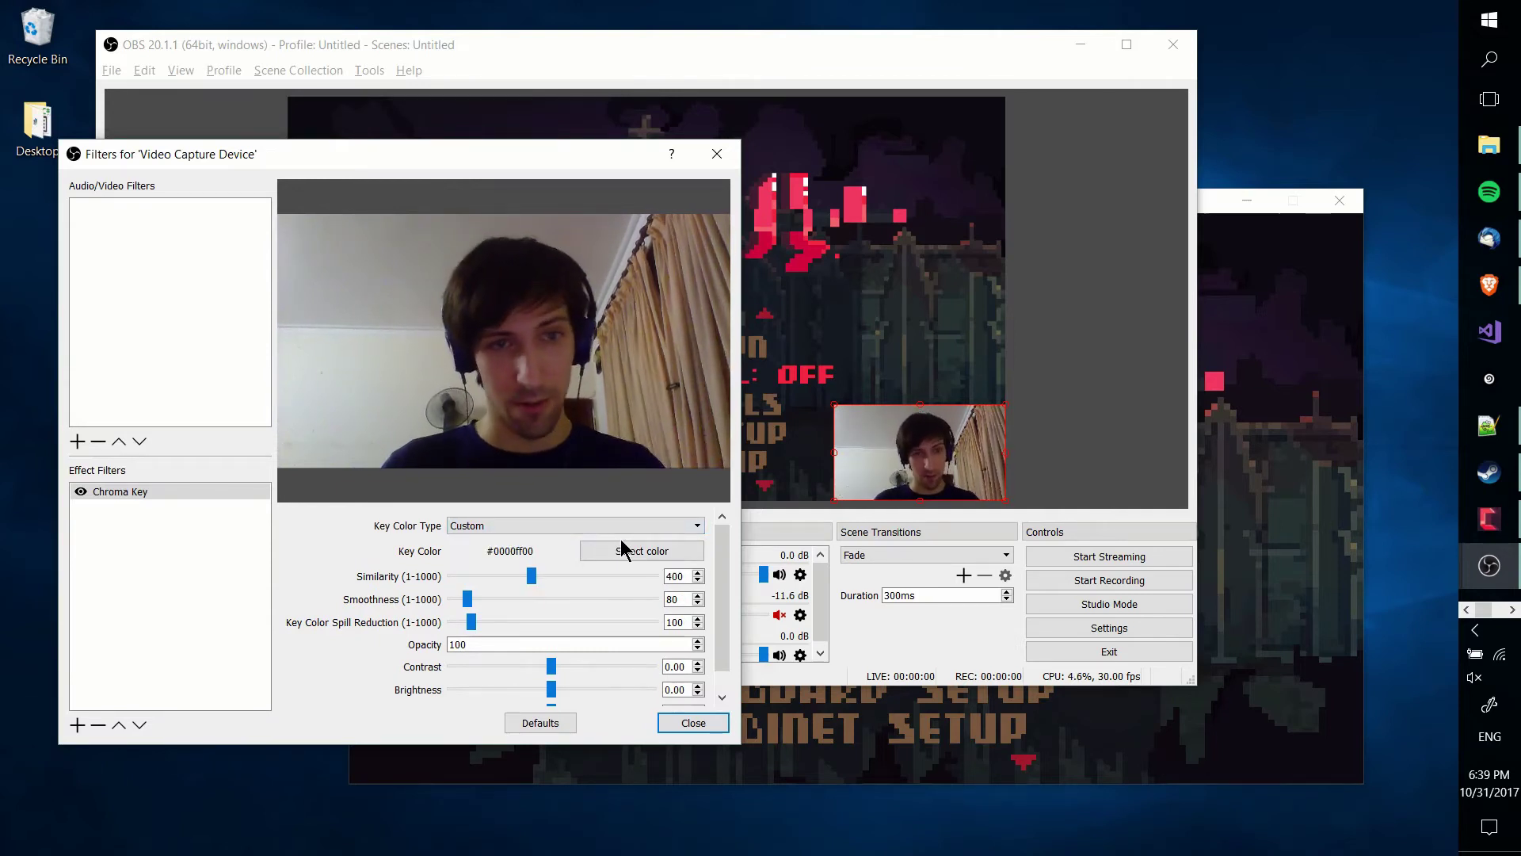
click(591, 554)
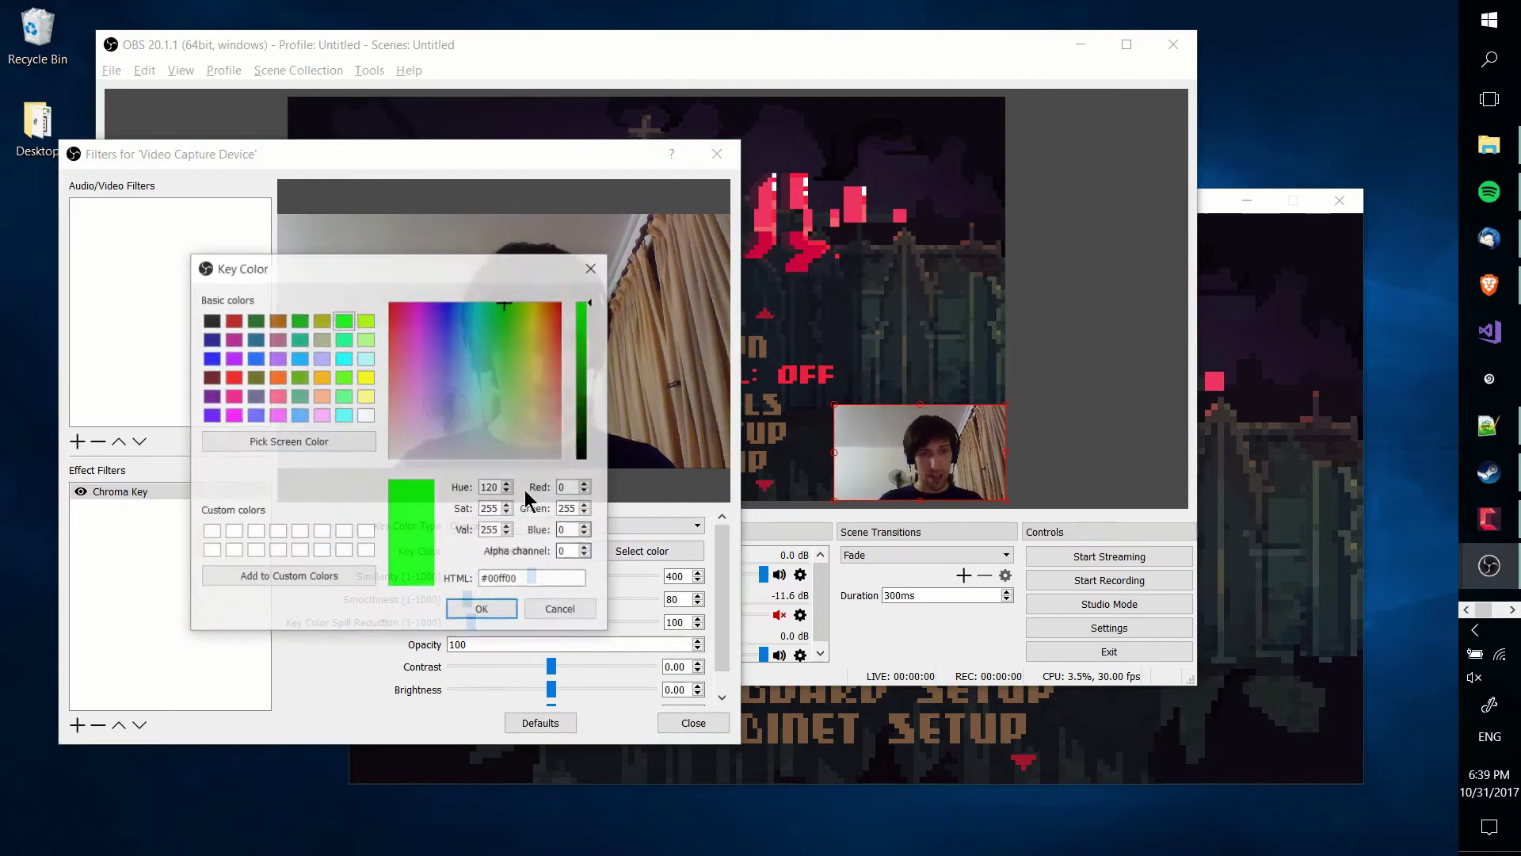
drag(420, 266, 1068, 333)
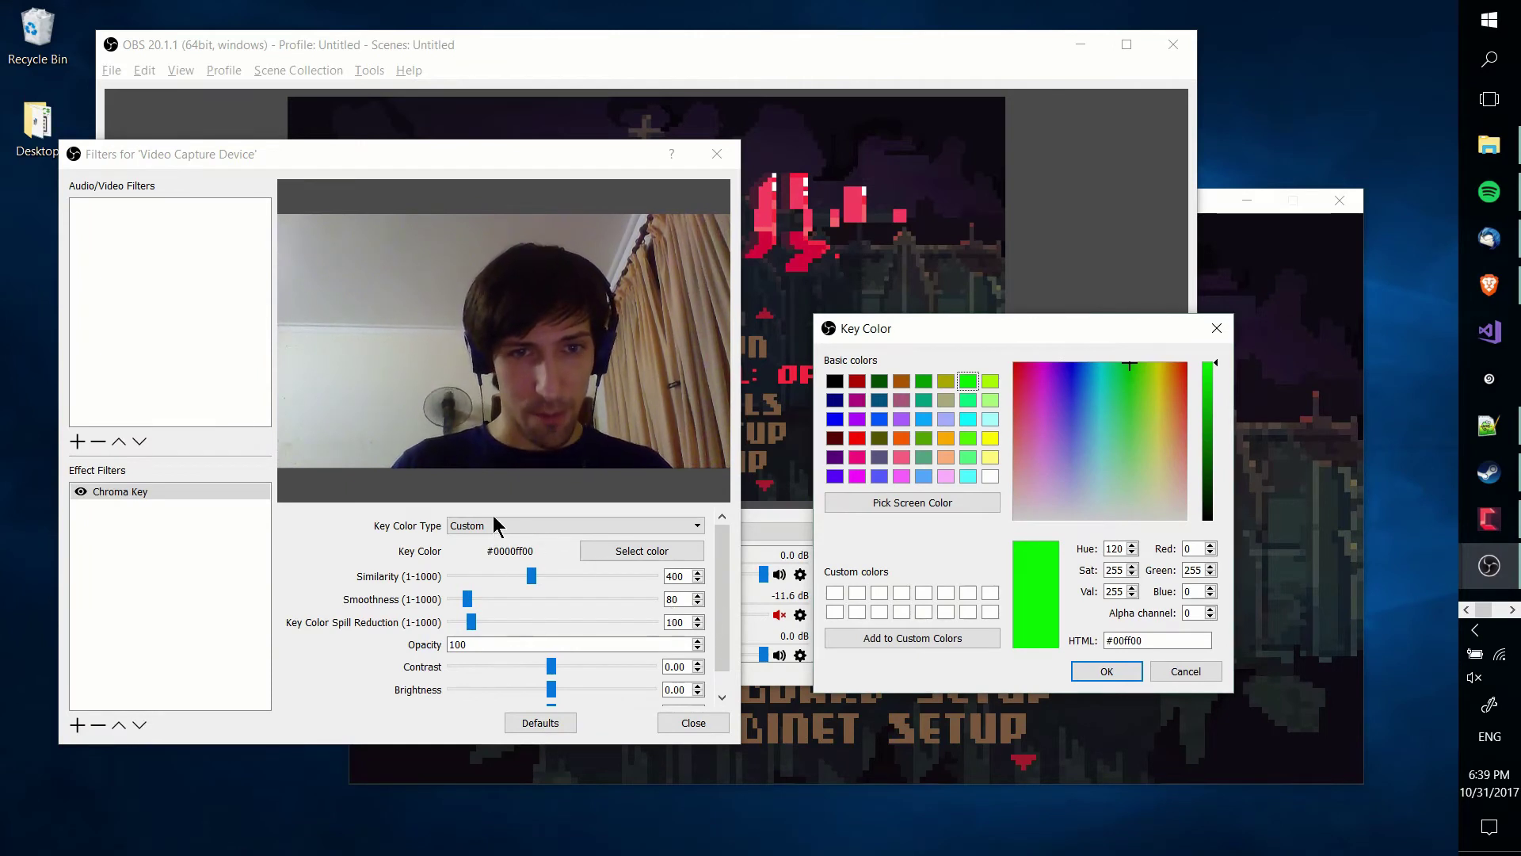
click(955, 503)
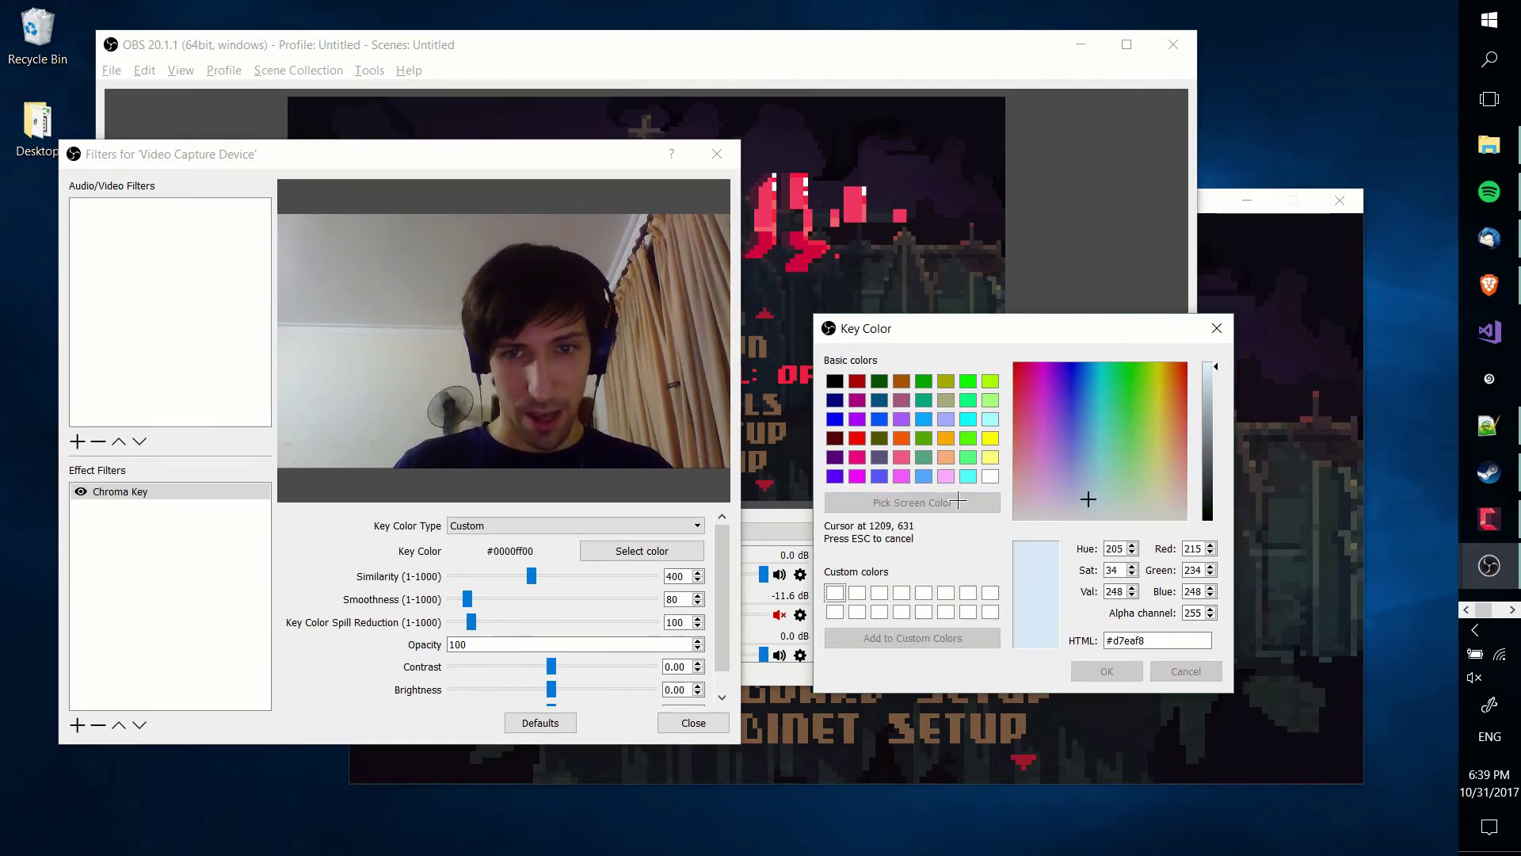
click(379, 348)
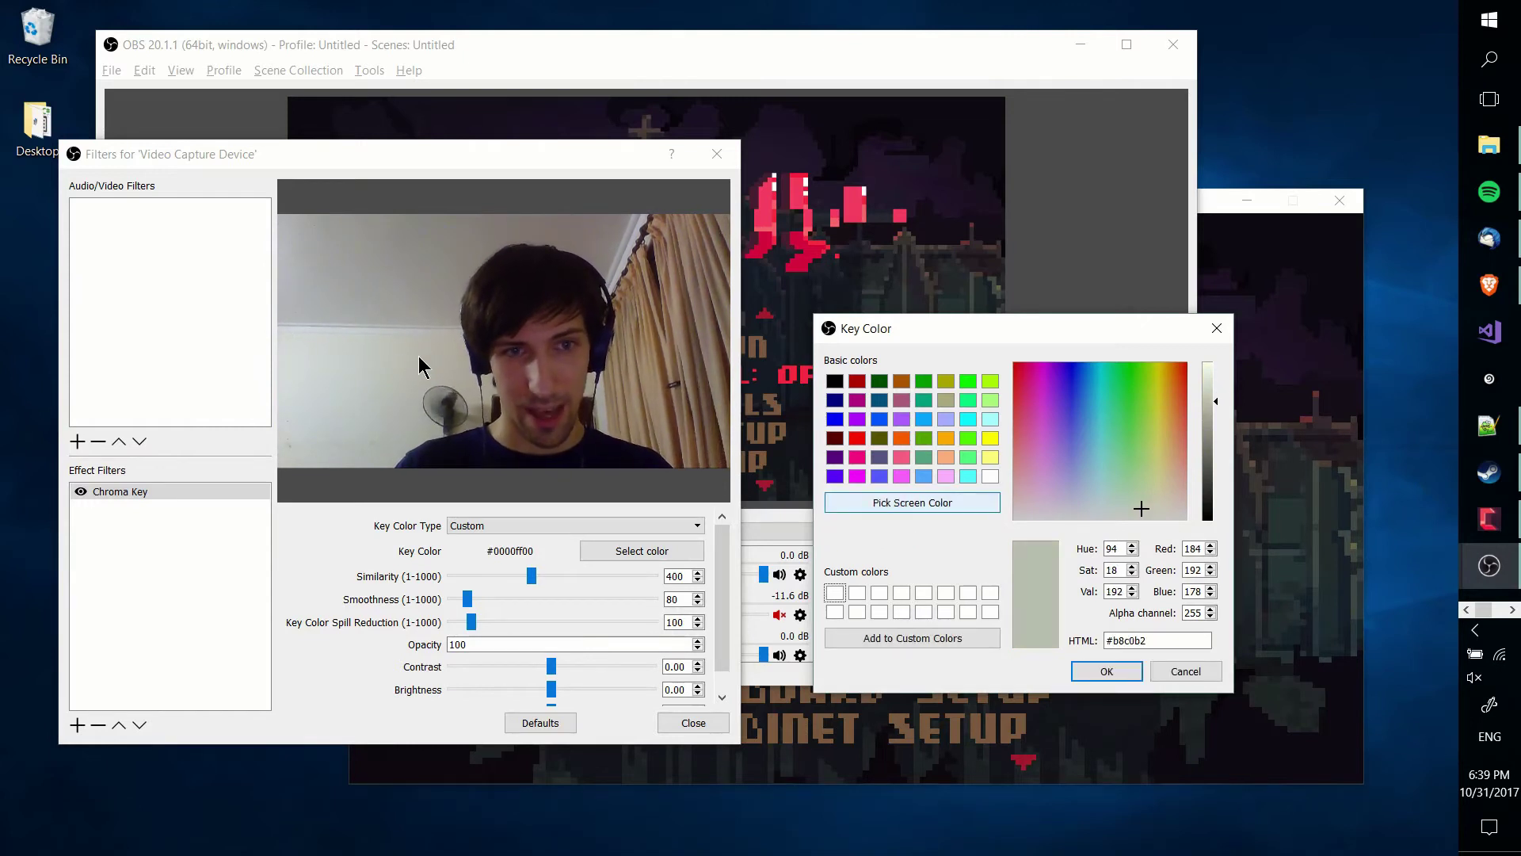
click(1109, 670)
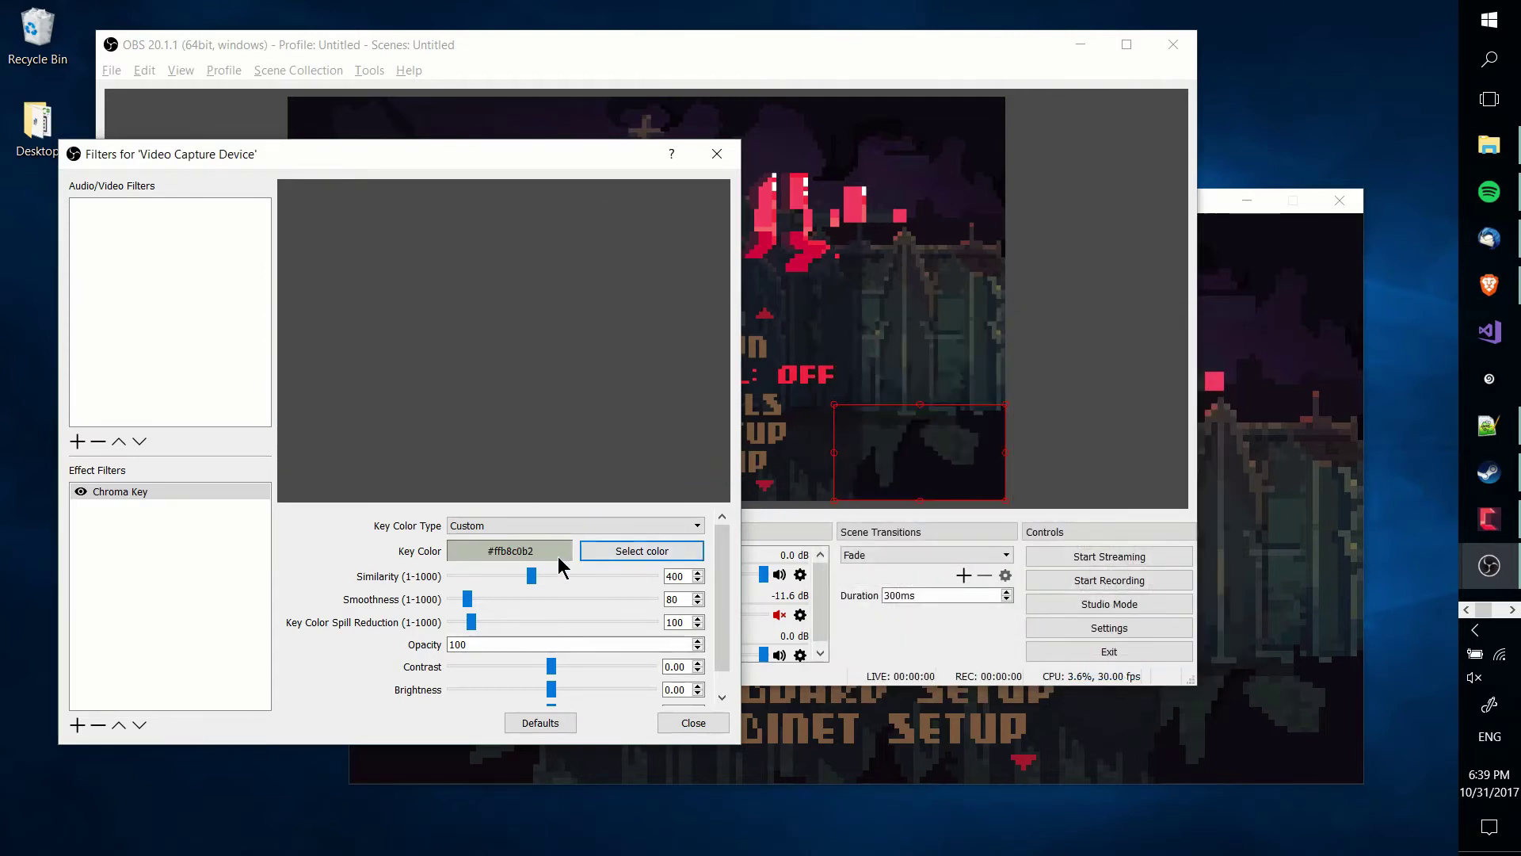
- Preview the Blue, Green and Magenta key colour presets on the webcam's chroma key
click(614, 525)
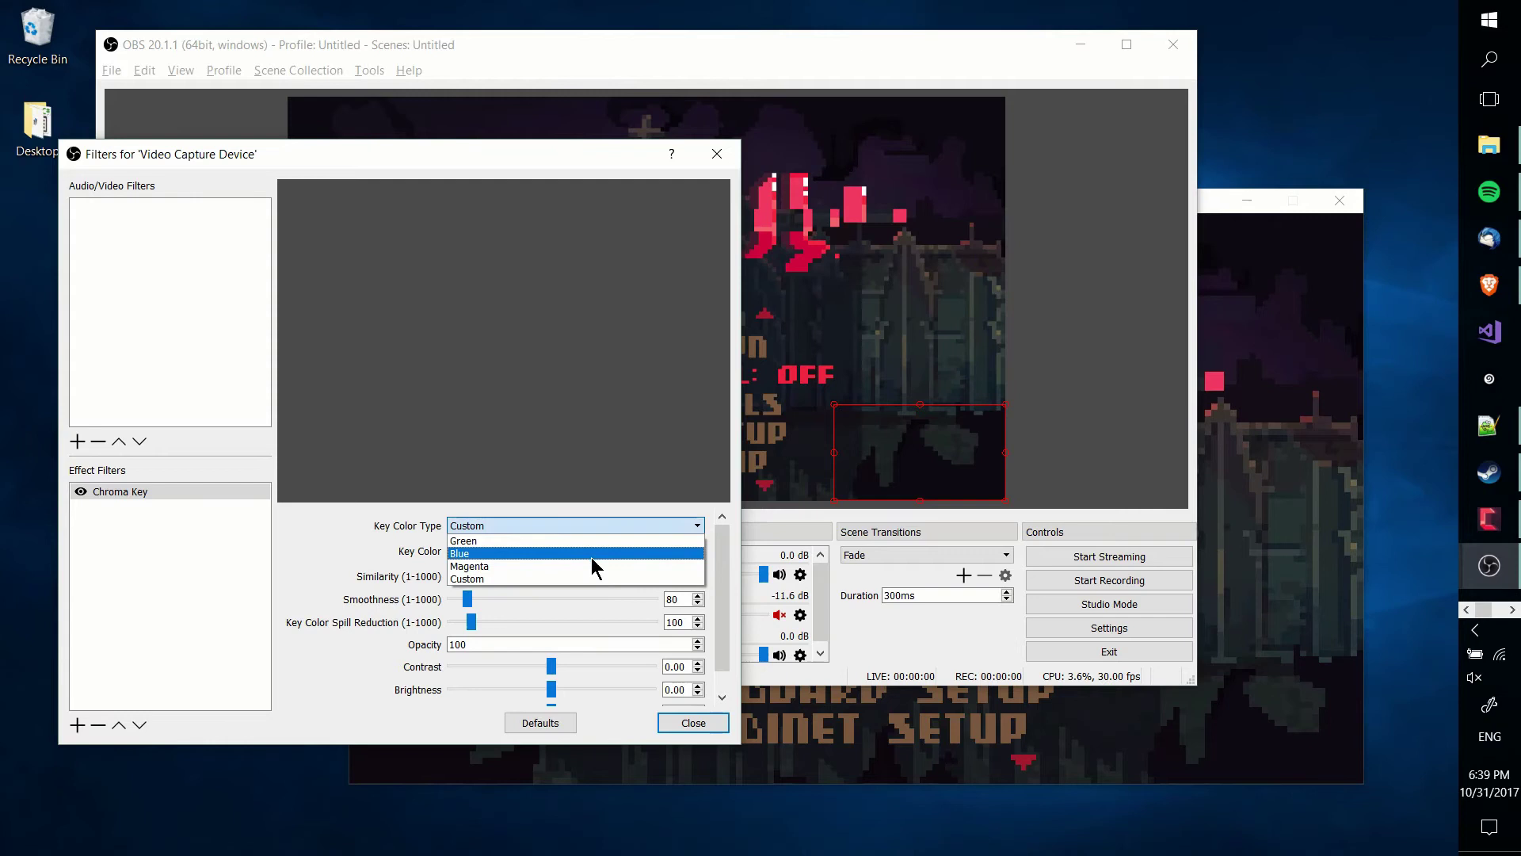
click(593, 552)
click(597, 522)
click(568, 539)
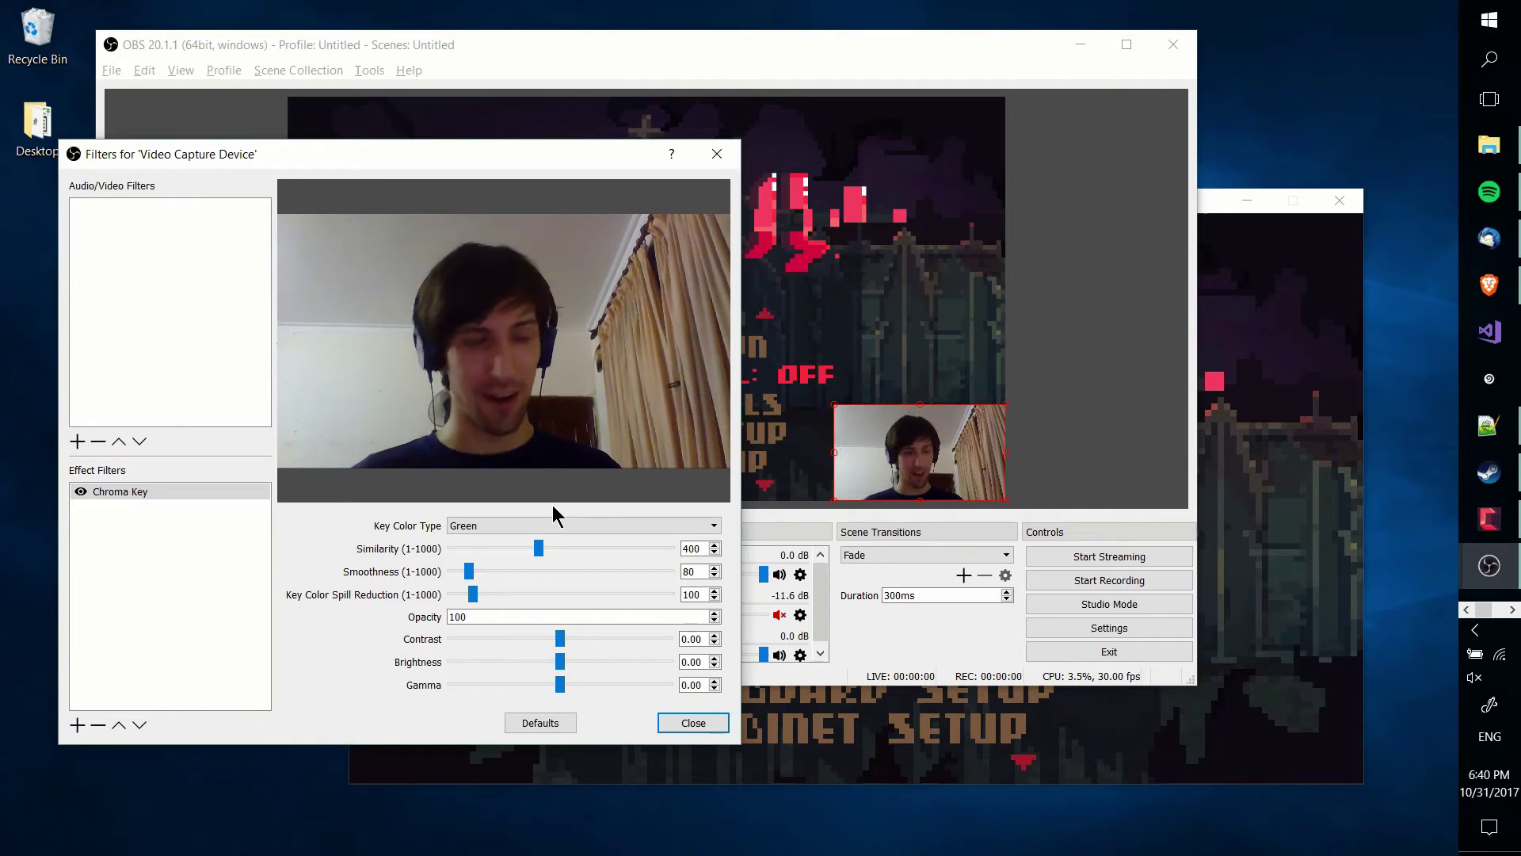
click(561, 524)
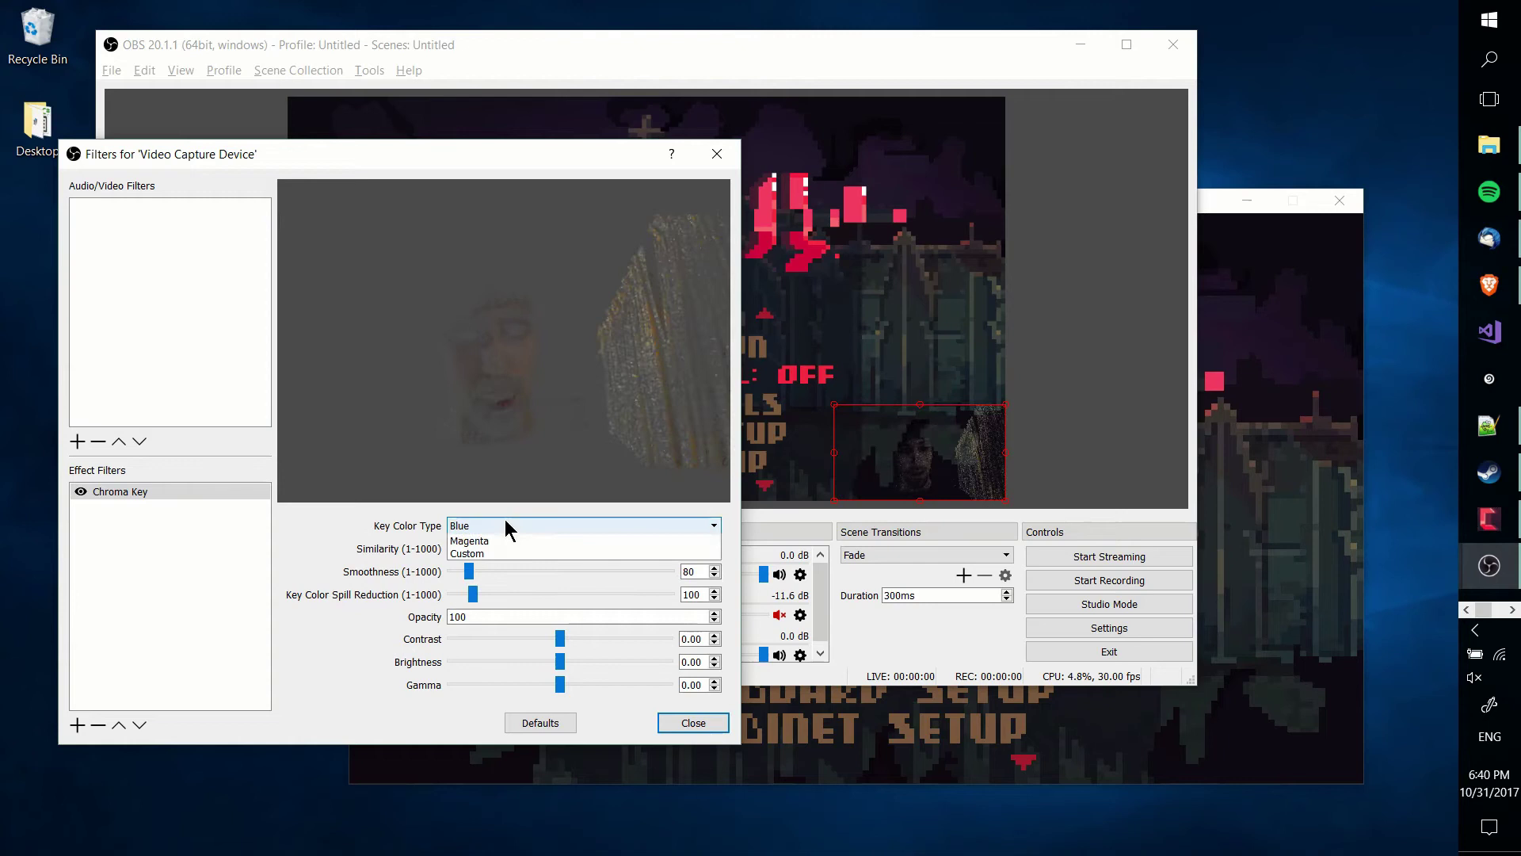
click(490, 528)
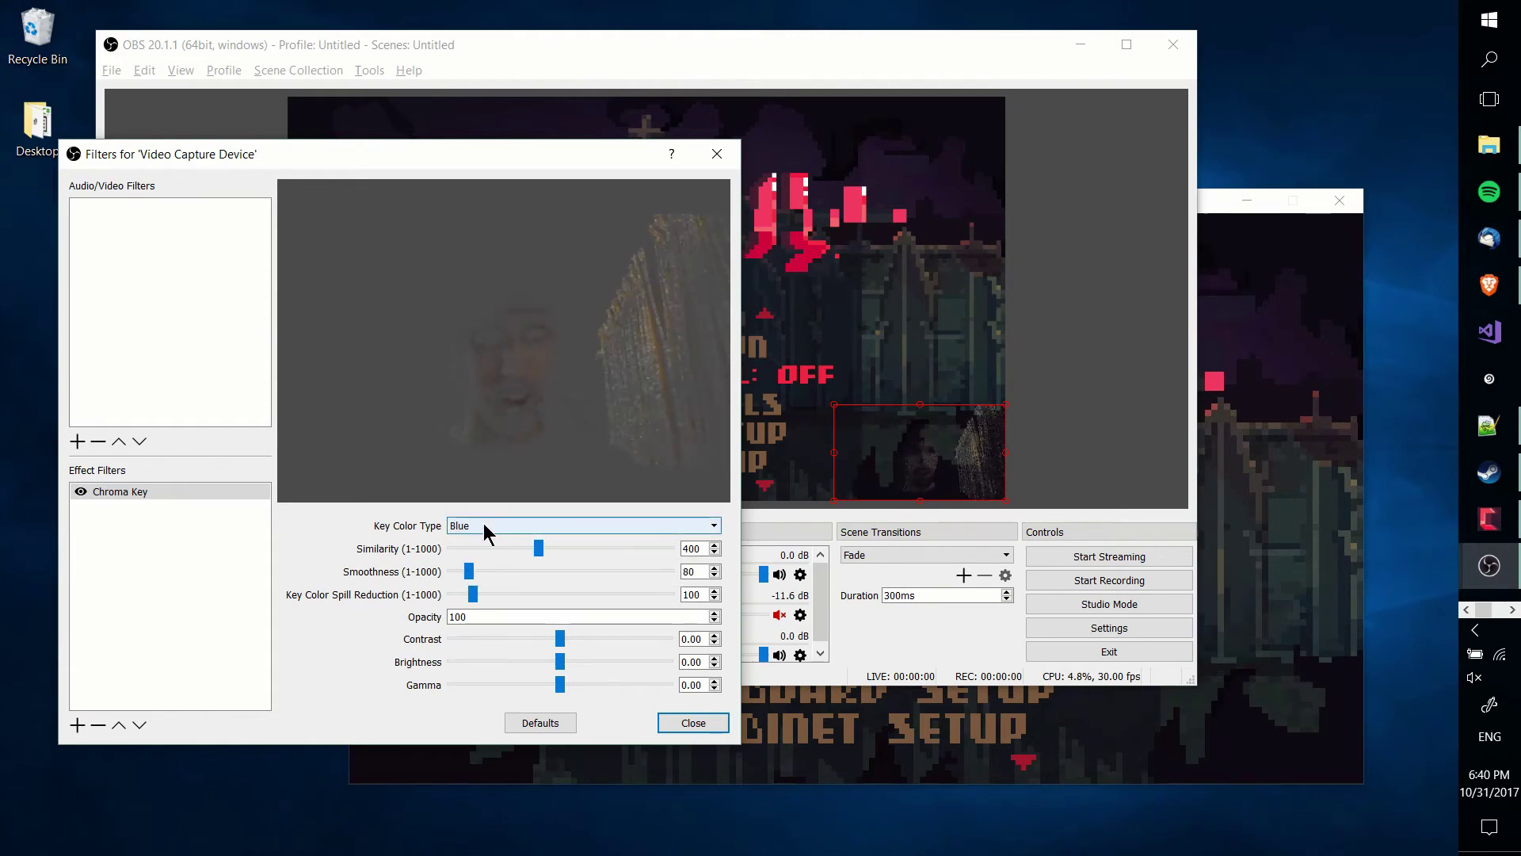
click(483, 525)
click(476, 577)
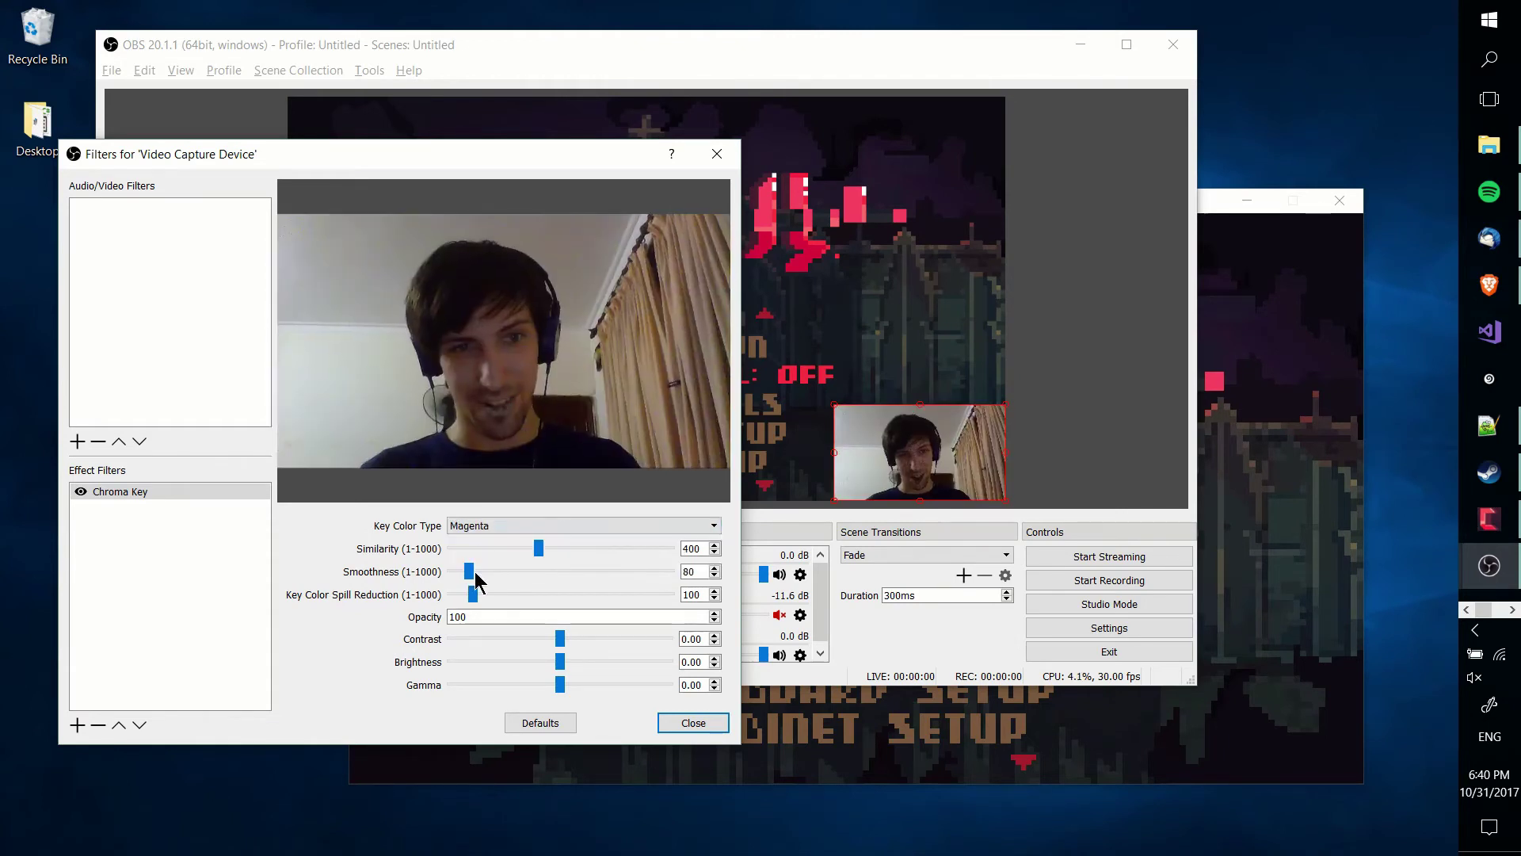
- Set the Key Color Type back to Green and close the webcam filters window
click(485, 523)
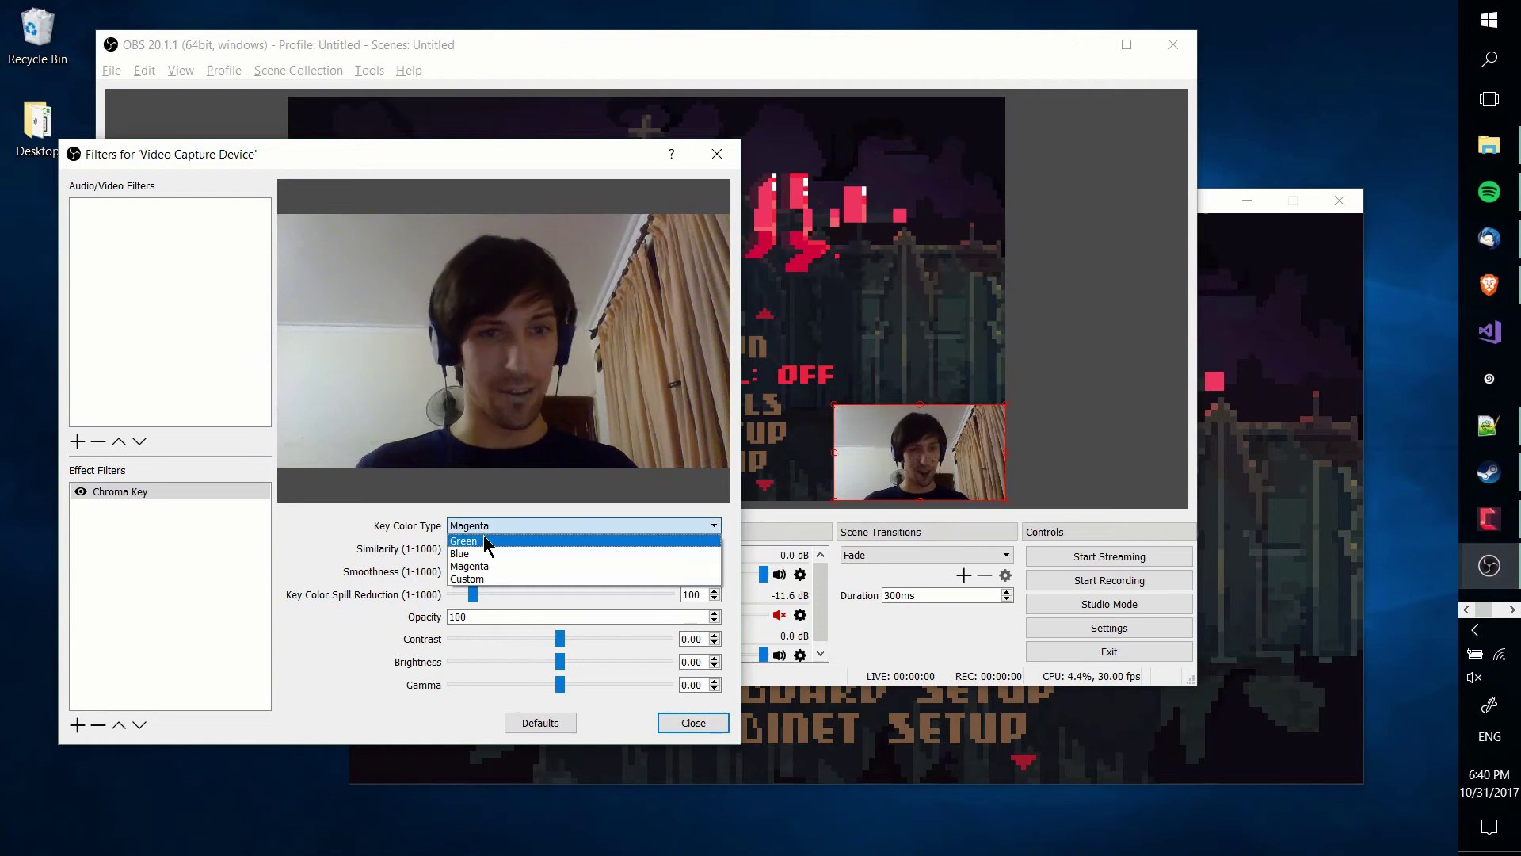
click(484, 540)
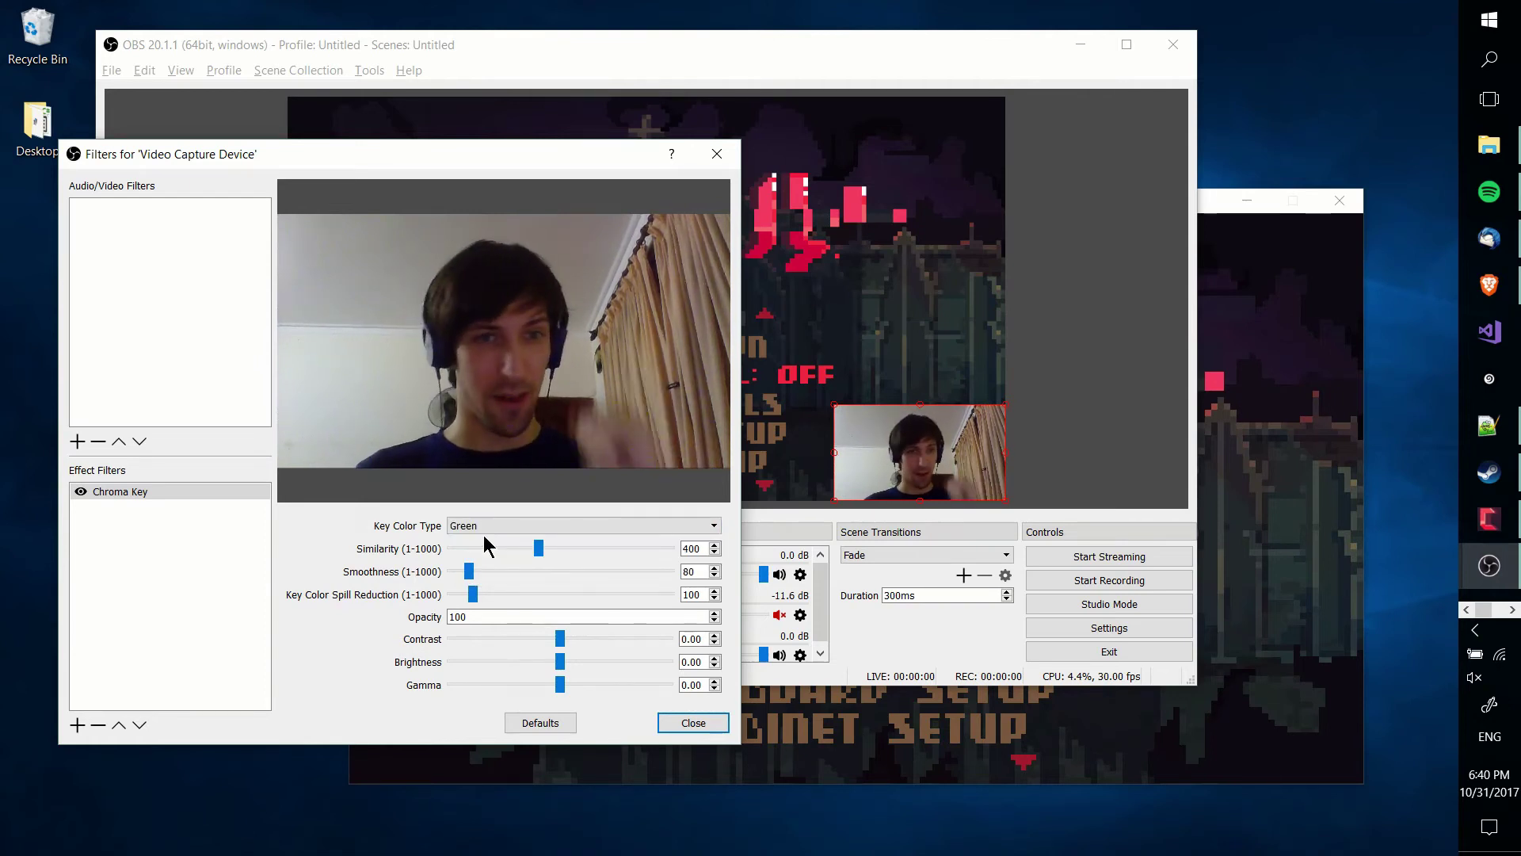
click(688, 722)
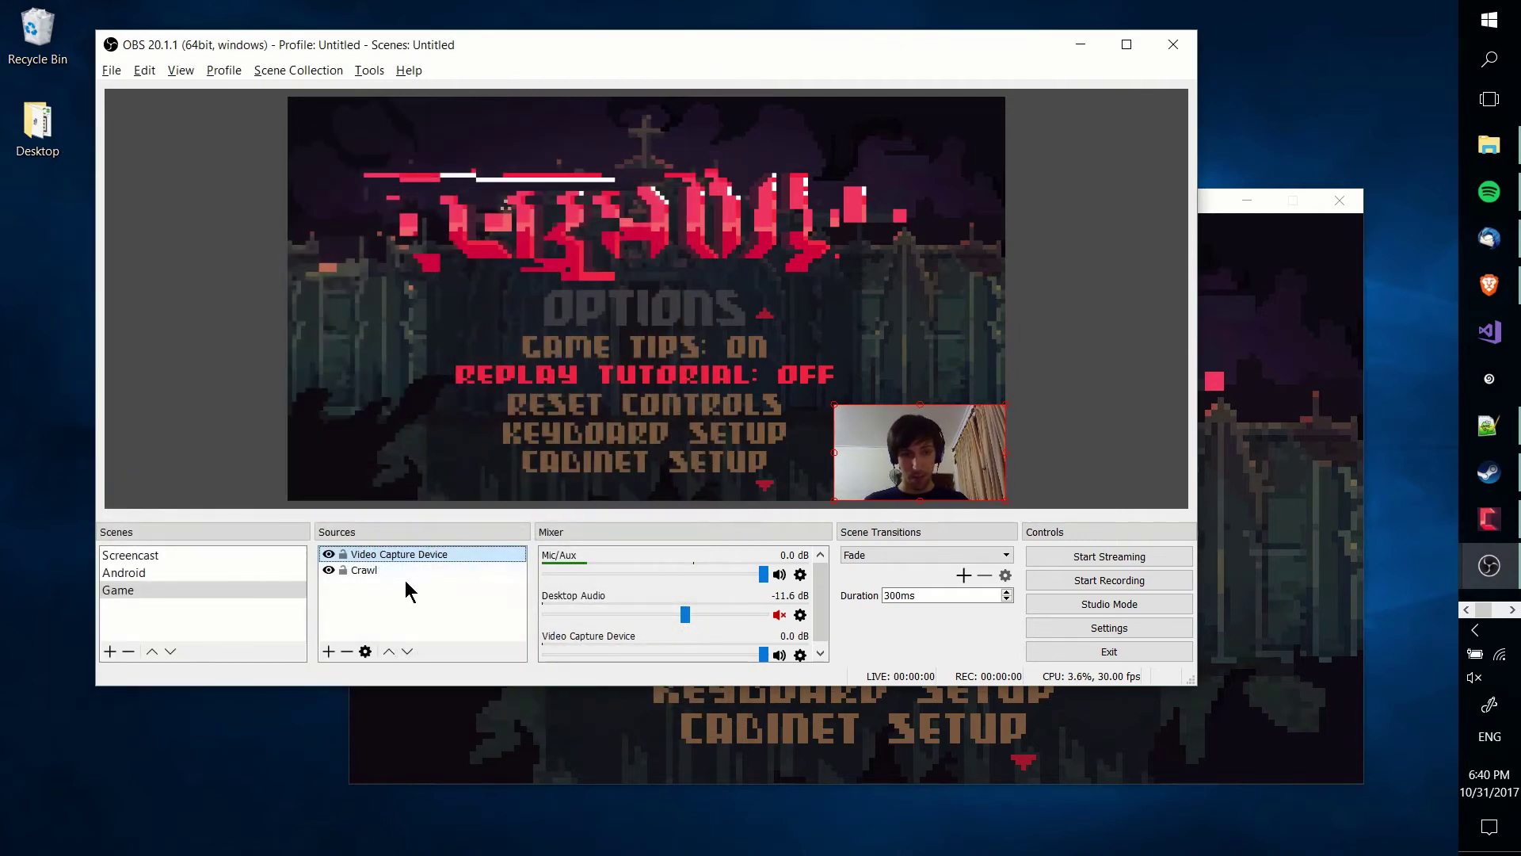
click(347, 602)
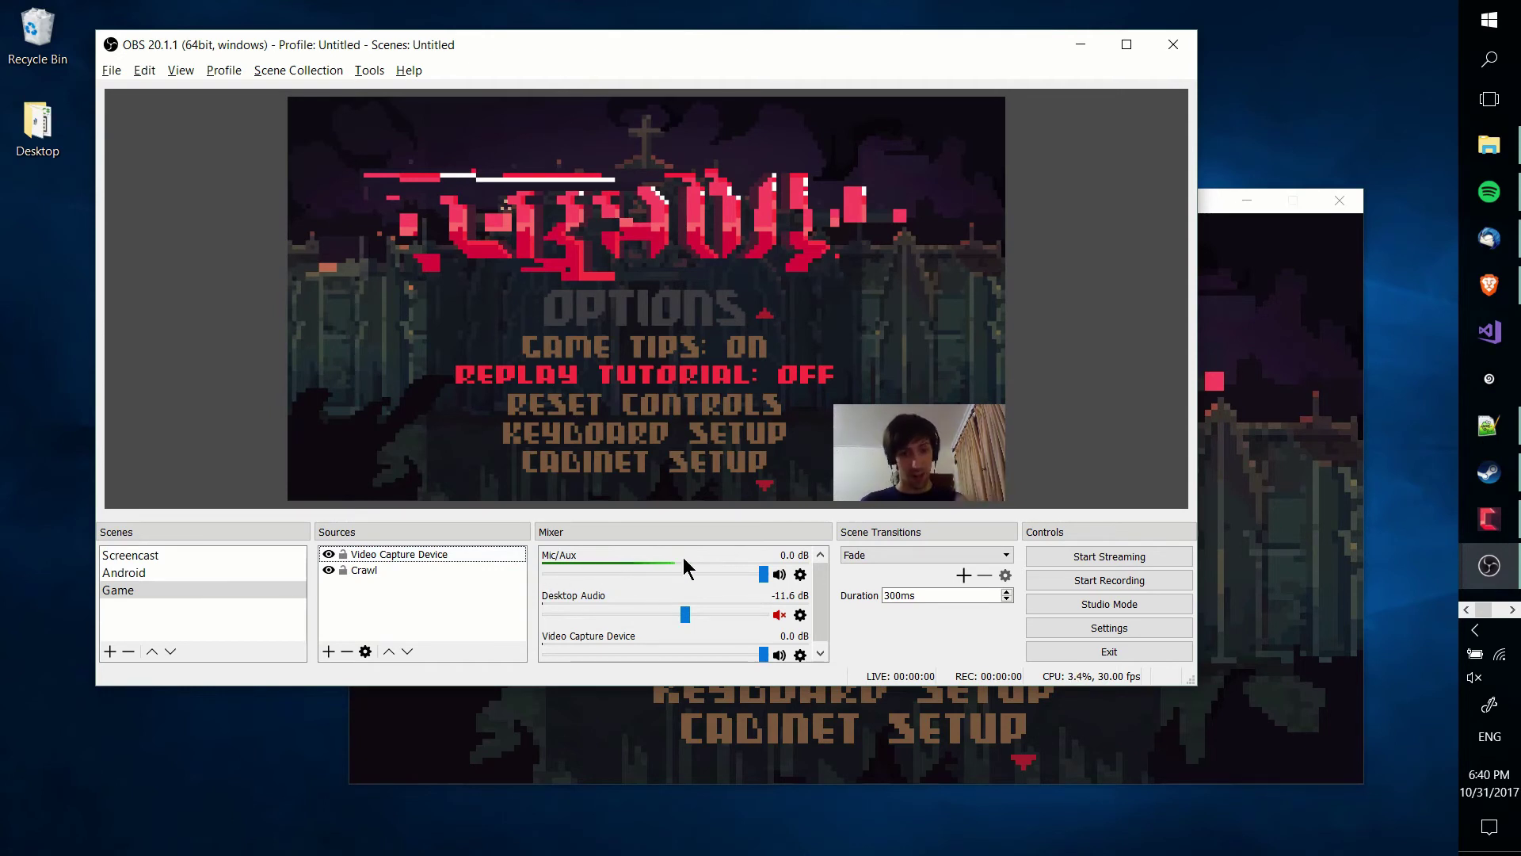
click(800, 574)
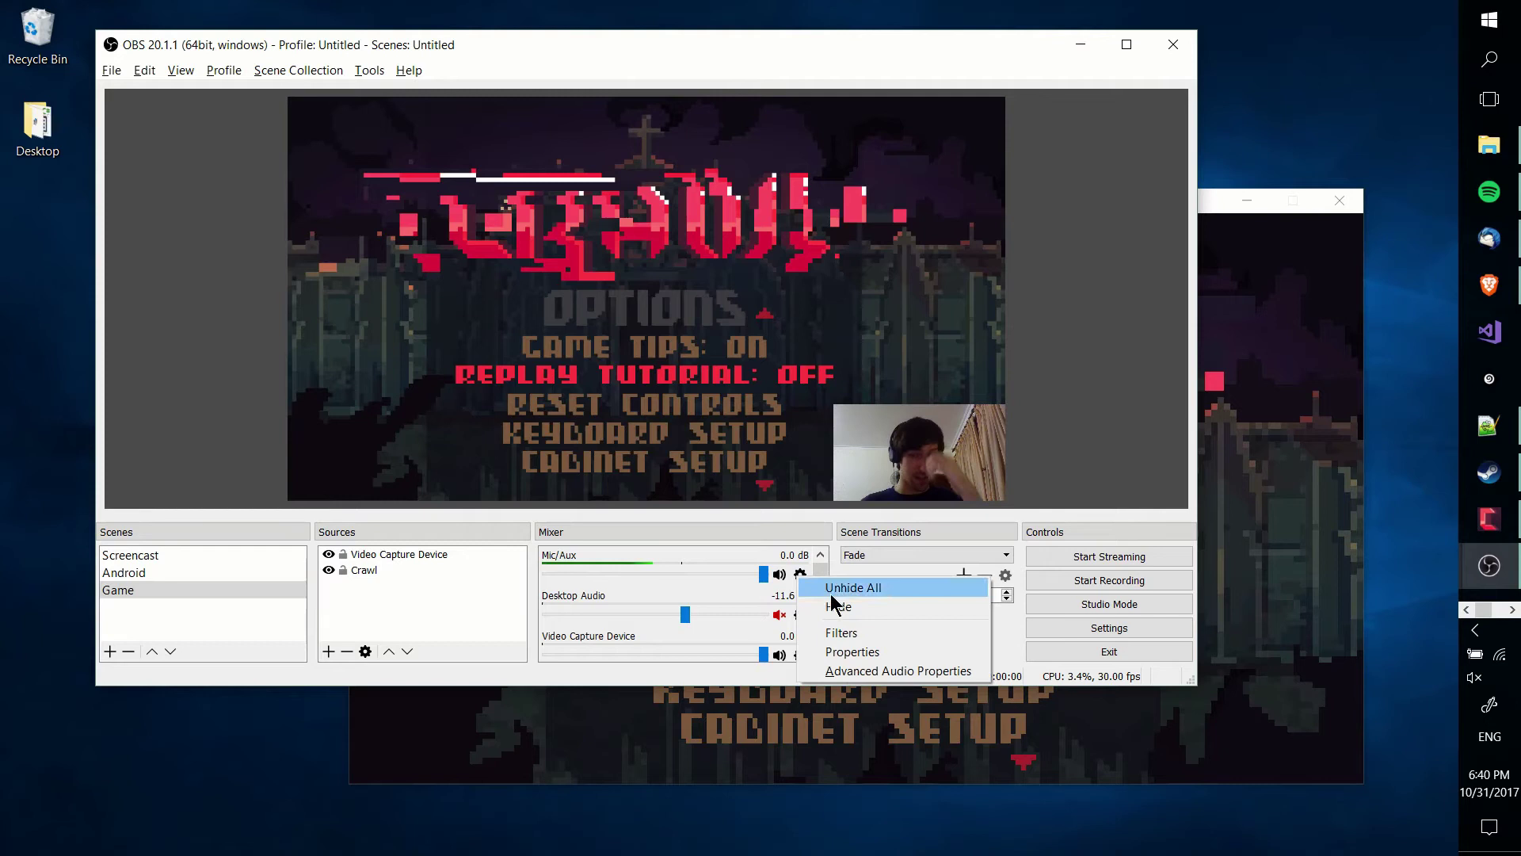
click(887, 651)
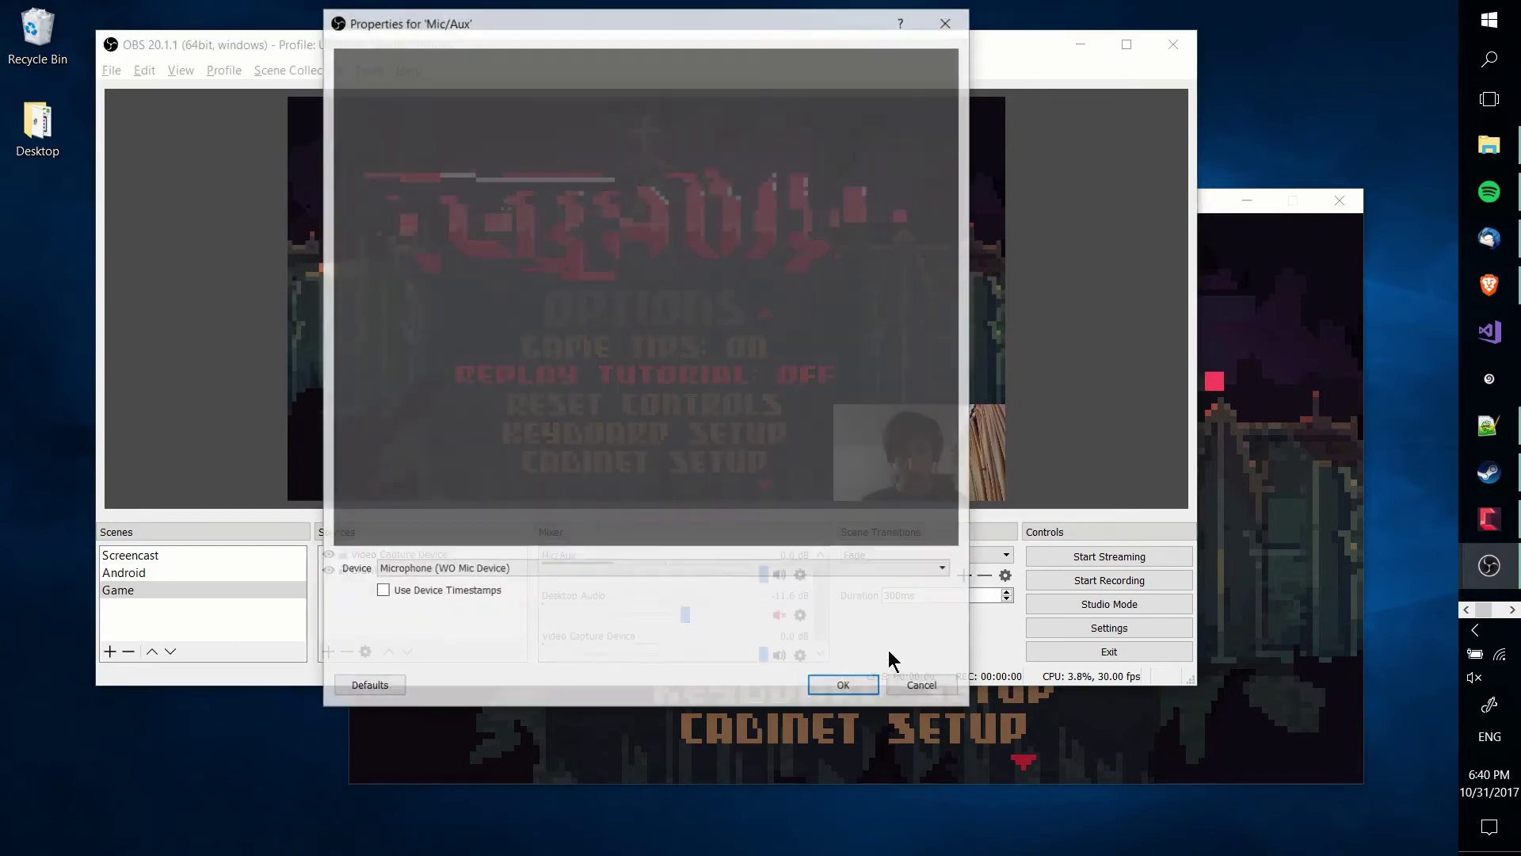
click(486, 569)
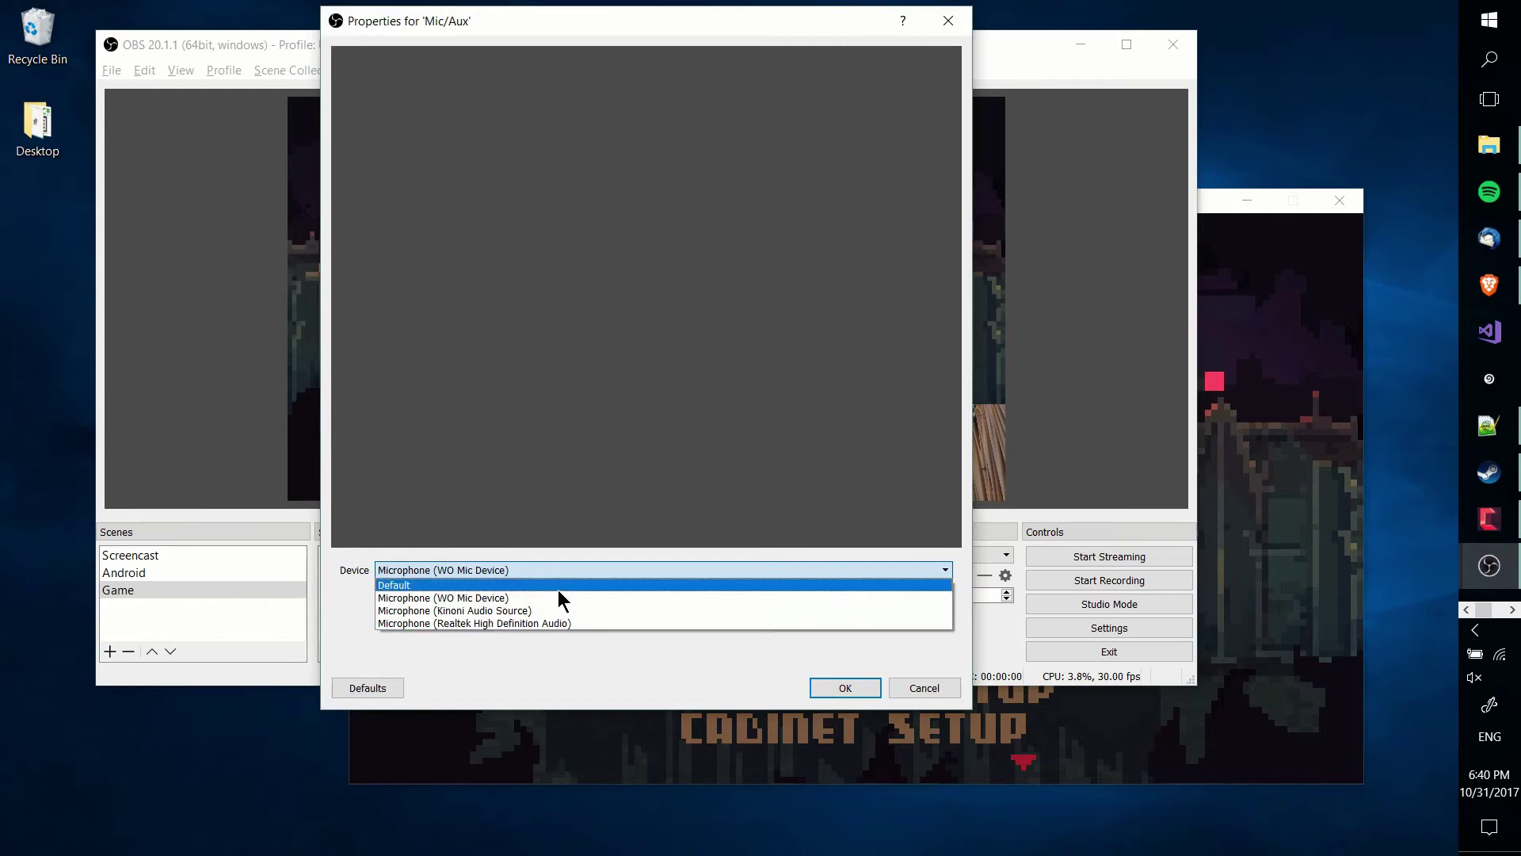
click(895, 664)
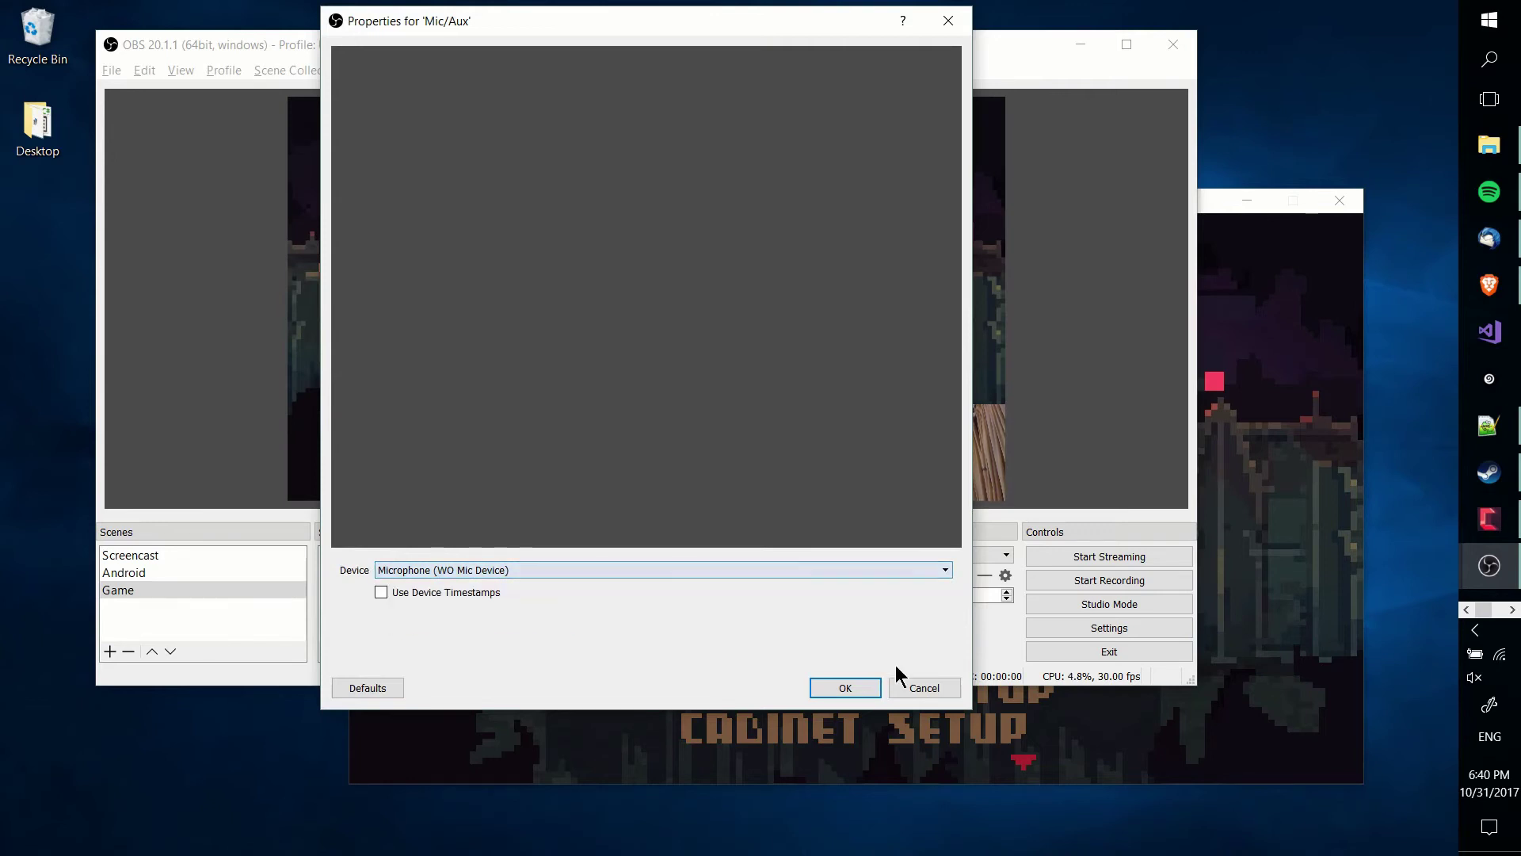
click(918, 683)
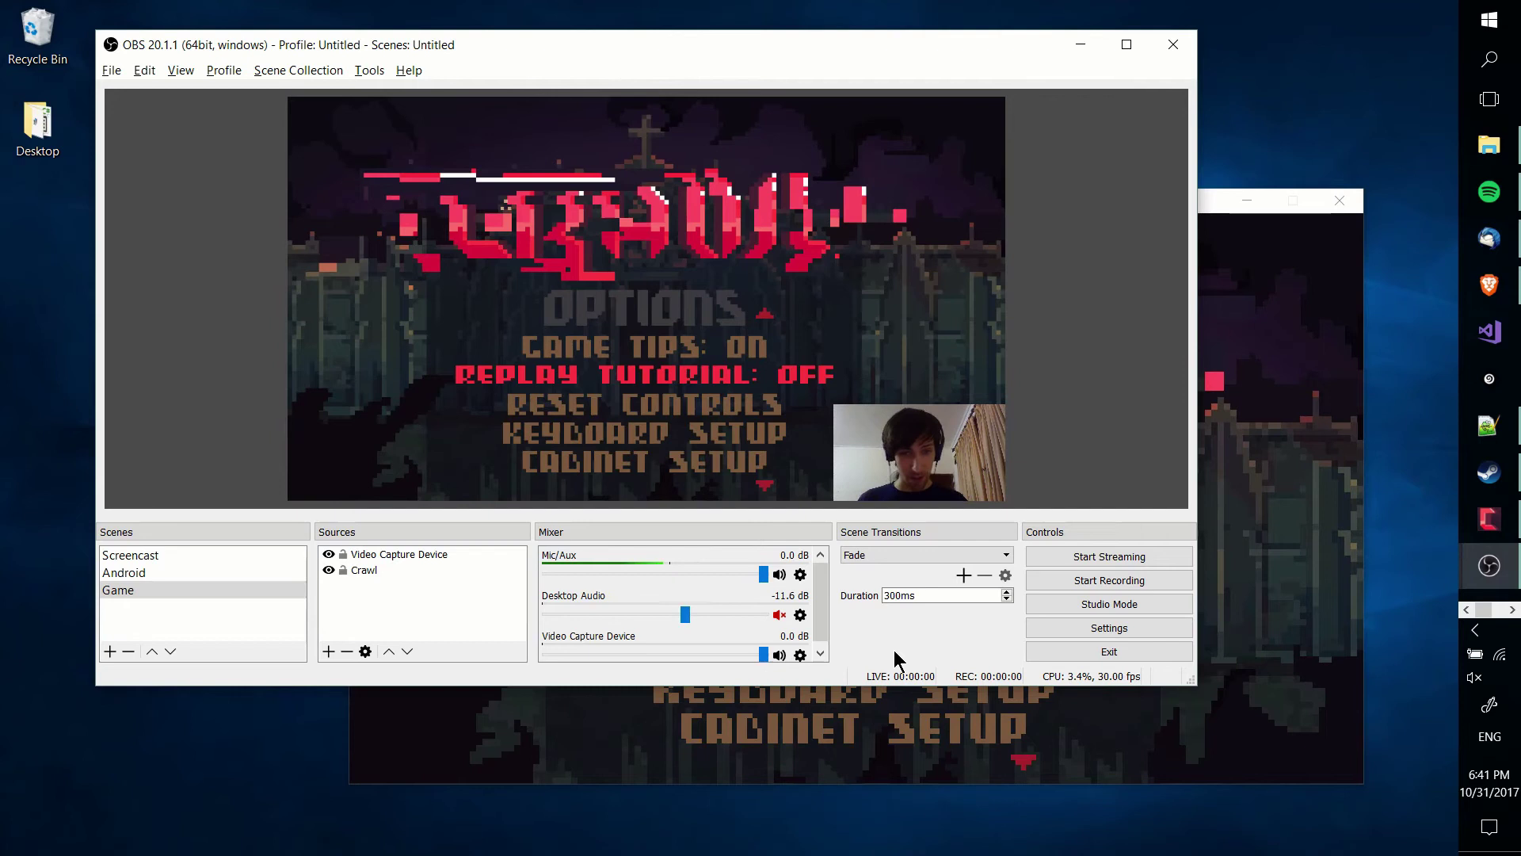
- Mute the Video Capture Device channel in the Mixer, leaving only Mic/Aux live
scroll(808, 622, down, 1)
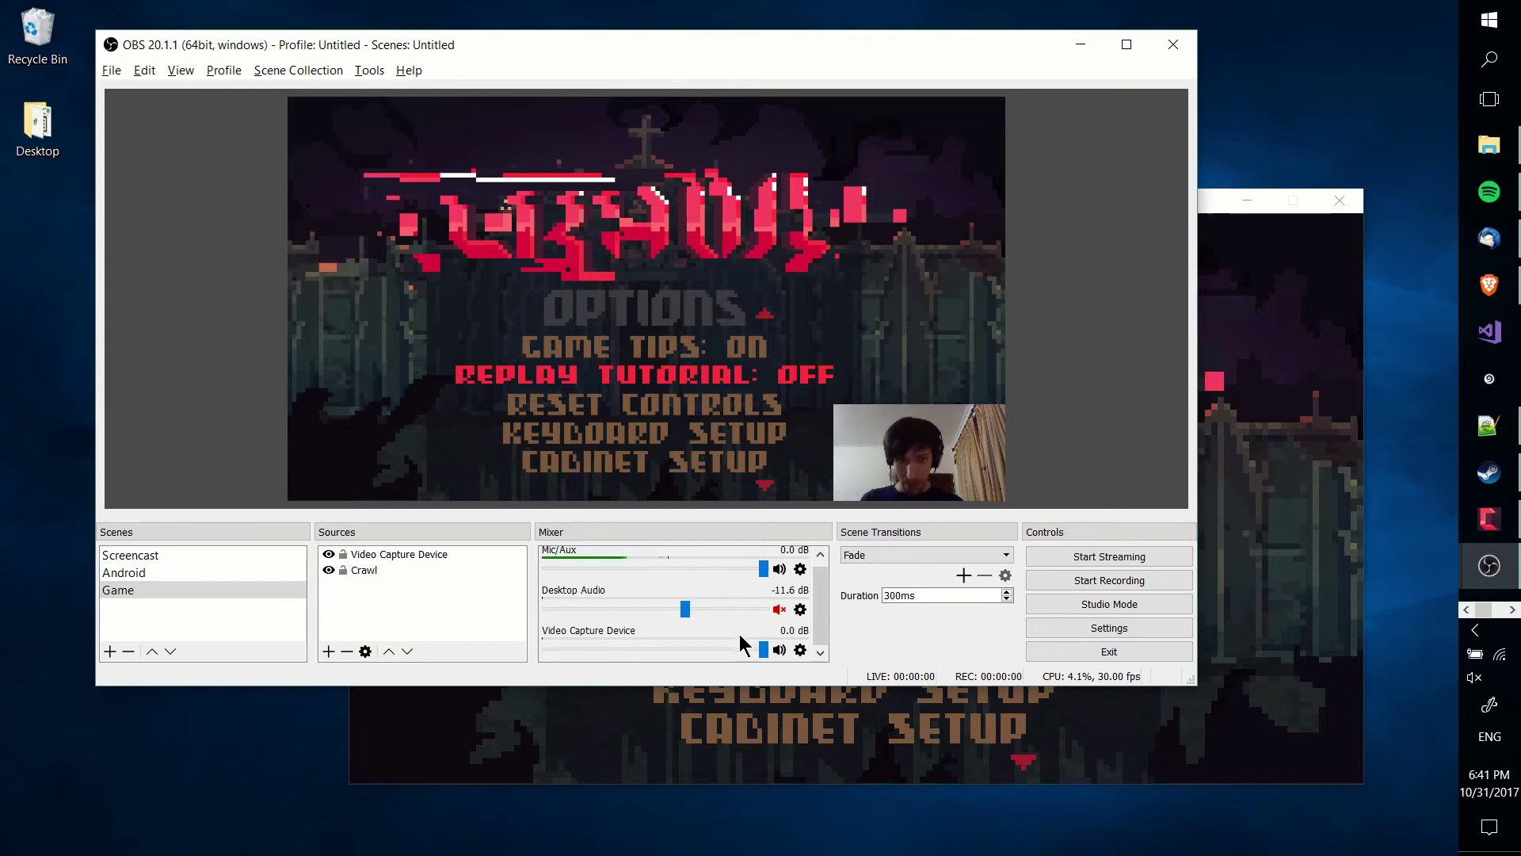
scroll(818, 618, up, 1)
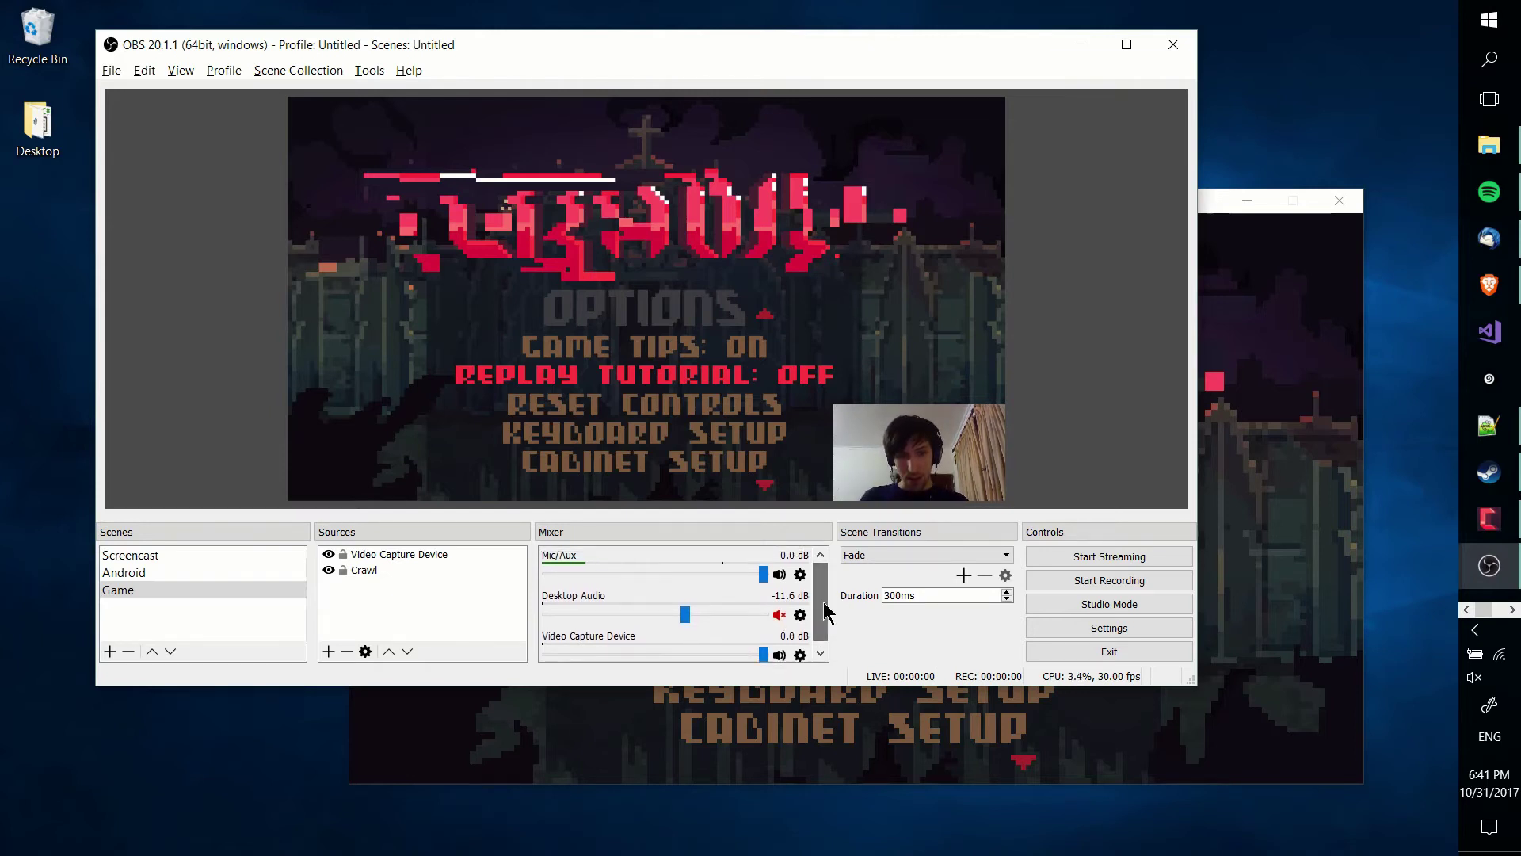
scroll(792, 618, down, 1)
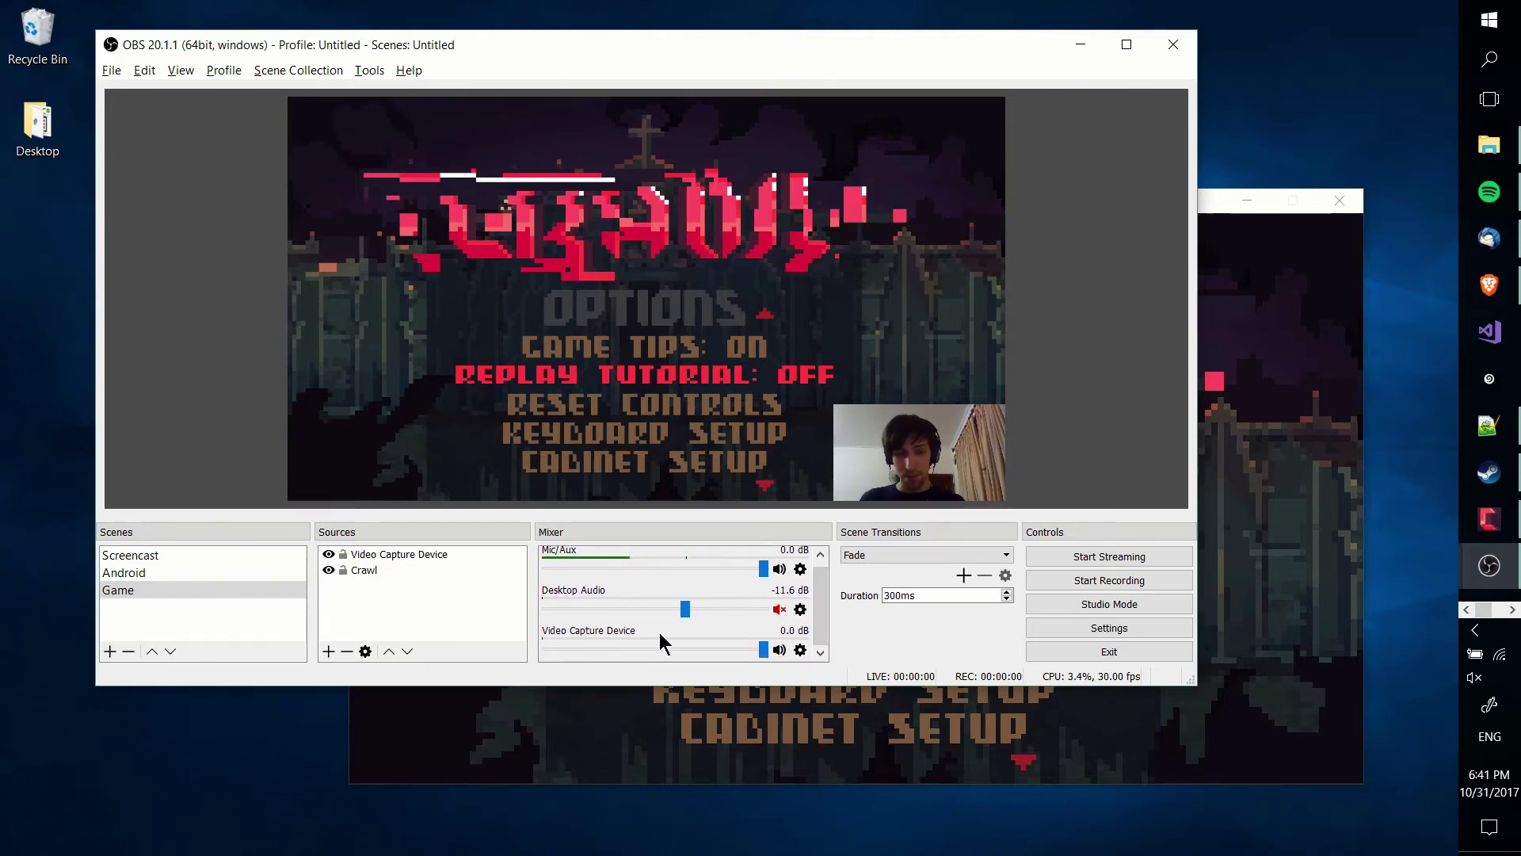
click(780, 650)
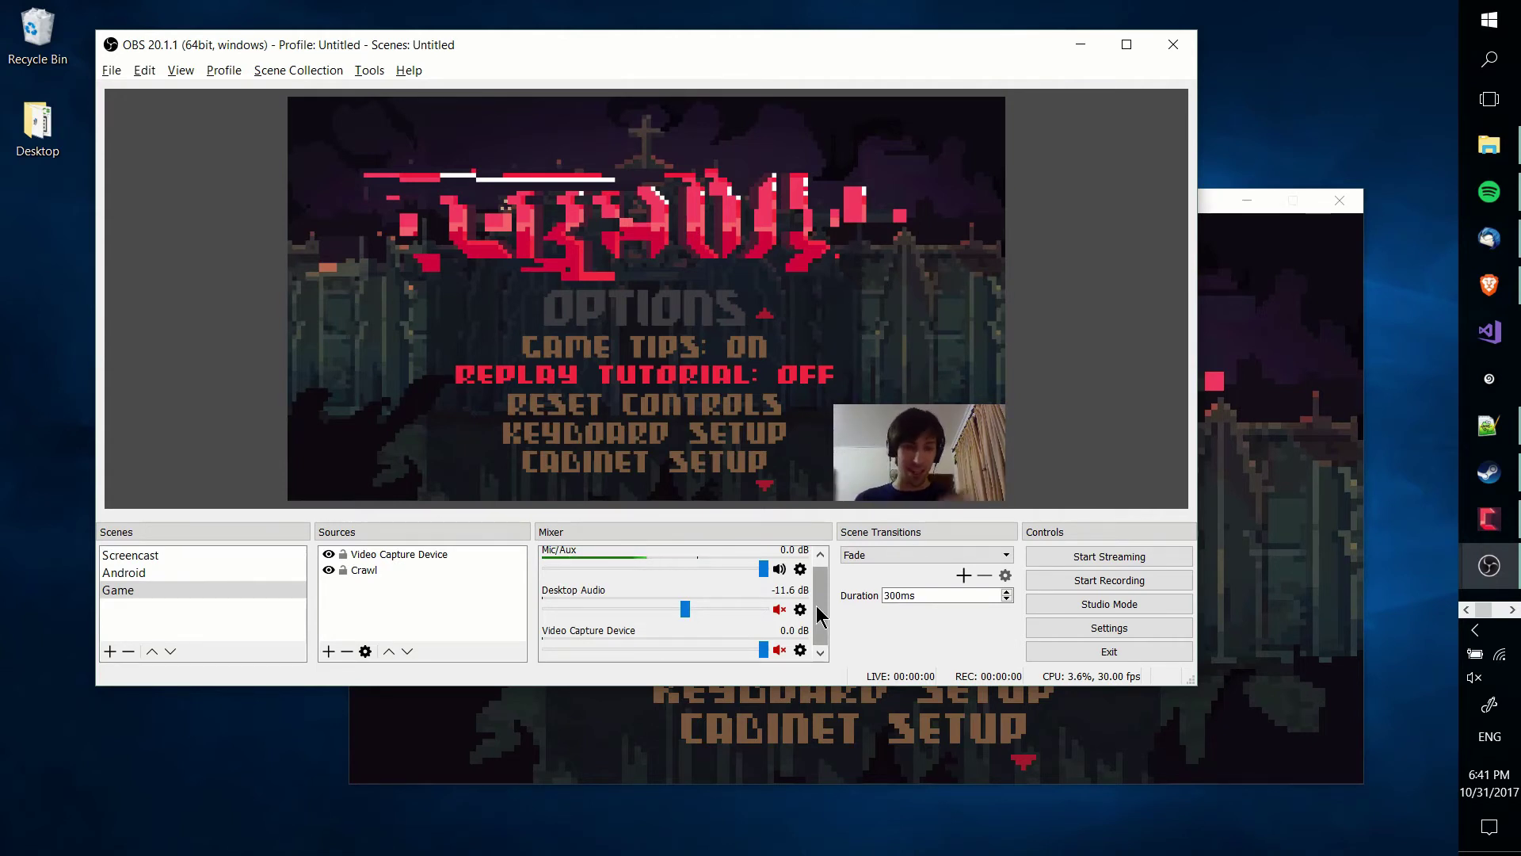
scroll(820, 617, up, 1)
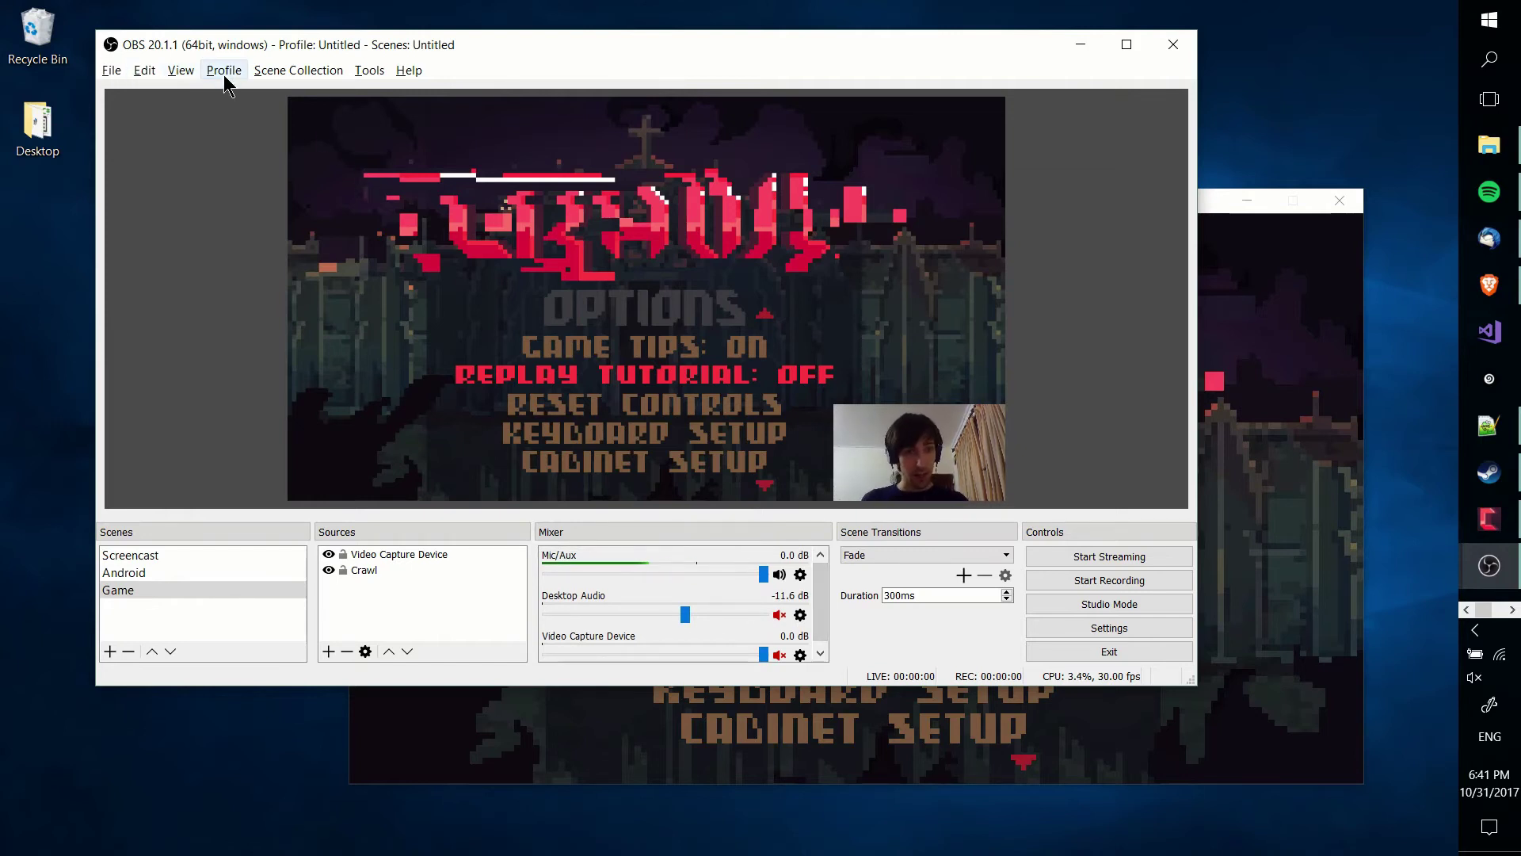
- Create a new profile named Test, then open the Settings window
click(117, 70)
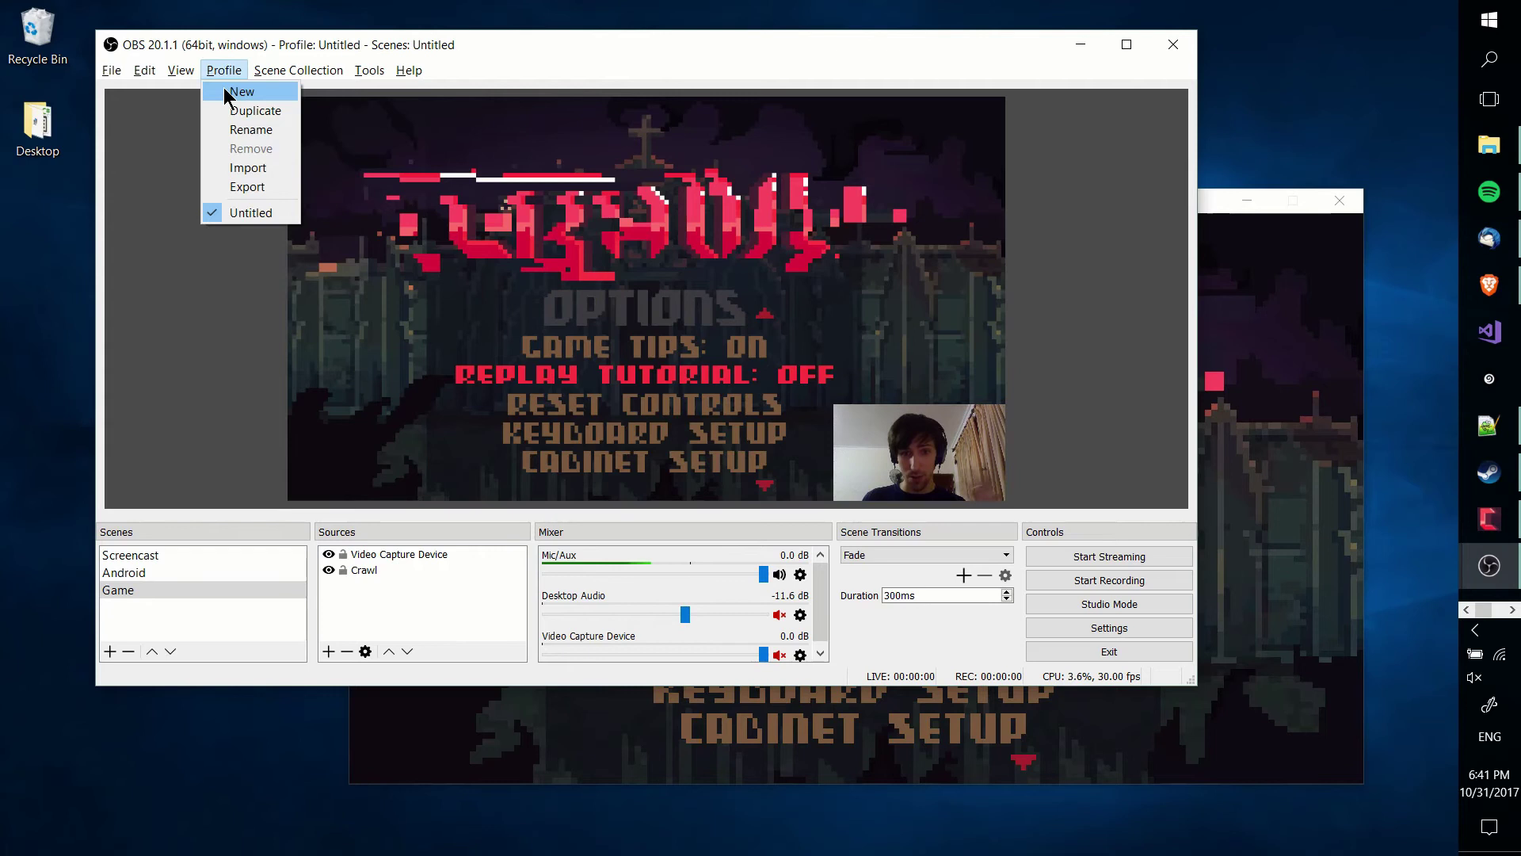
click(238, 92)
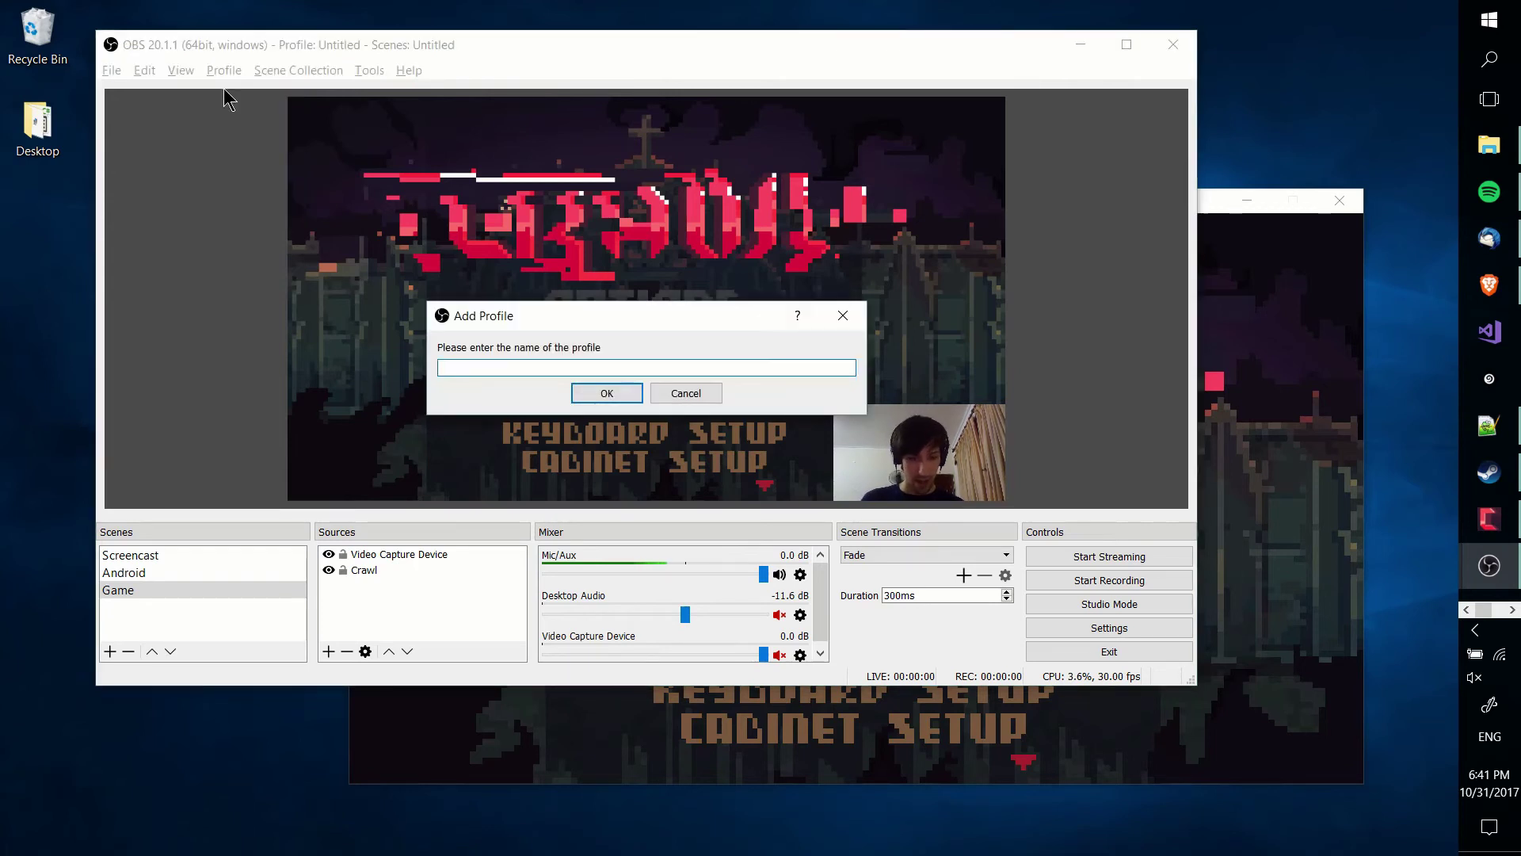
click(593, 393)
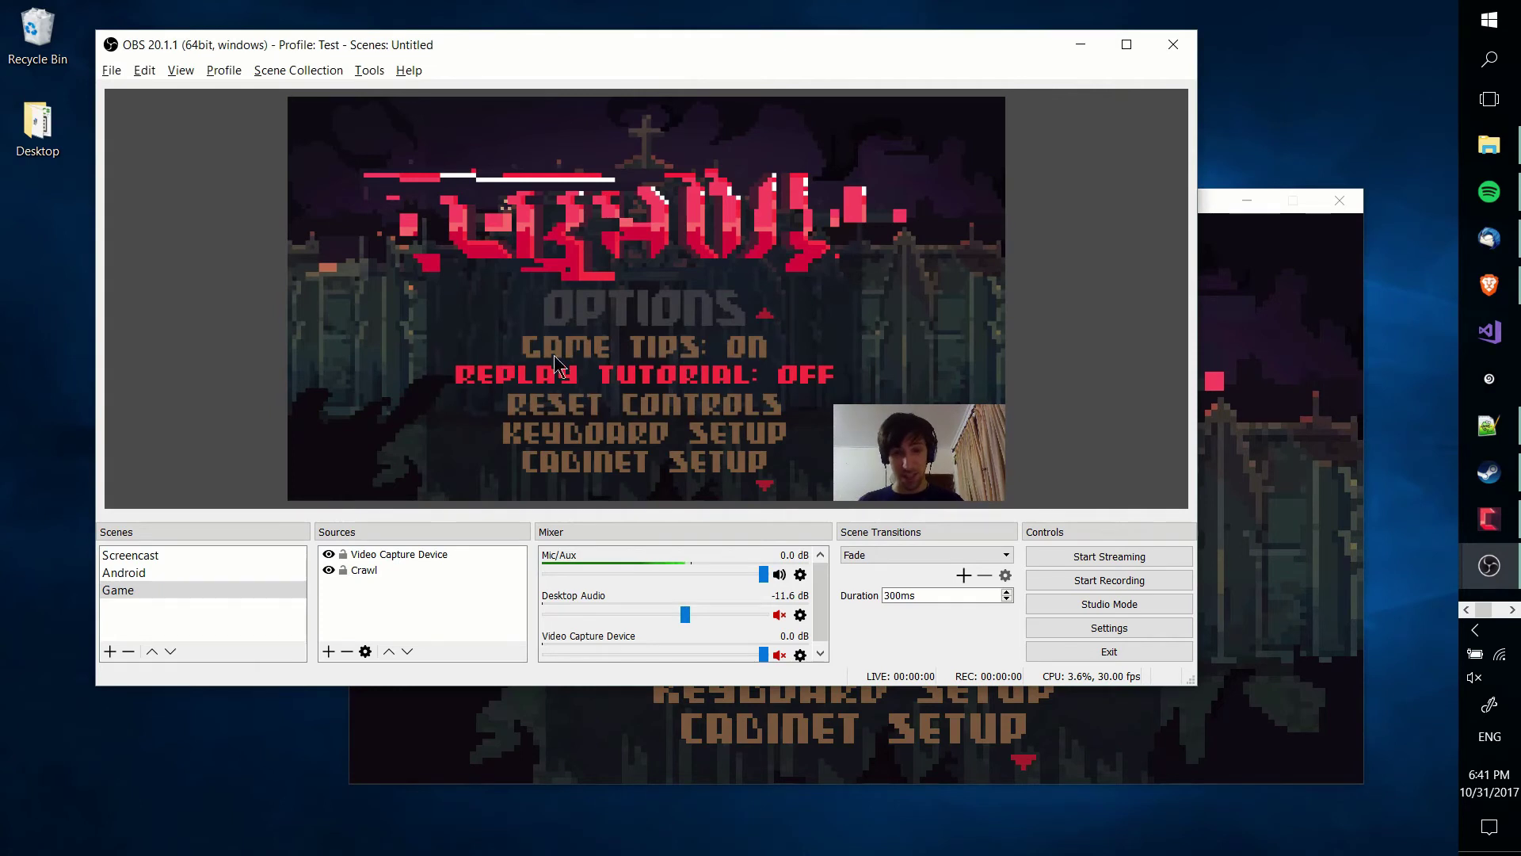
click(119, 63)
click(136, 136)
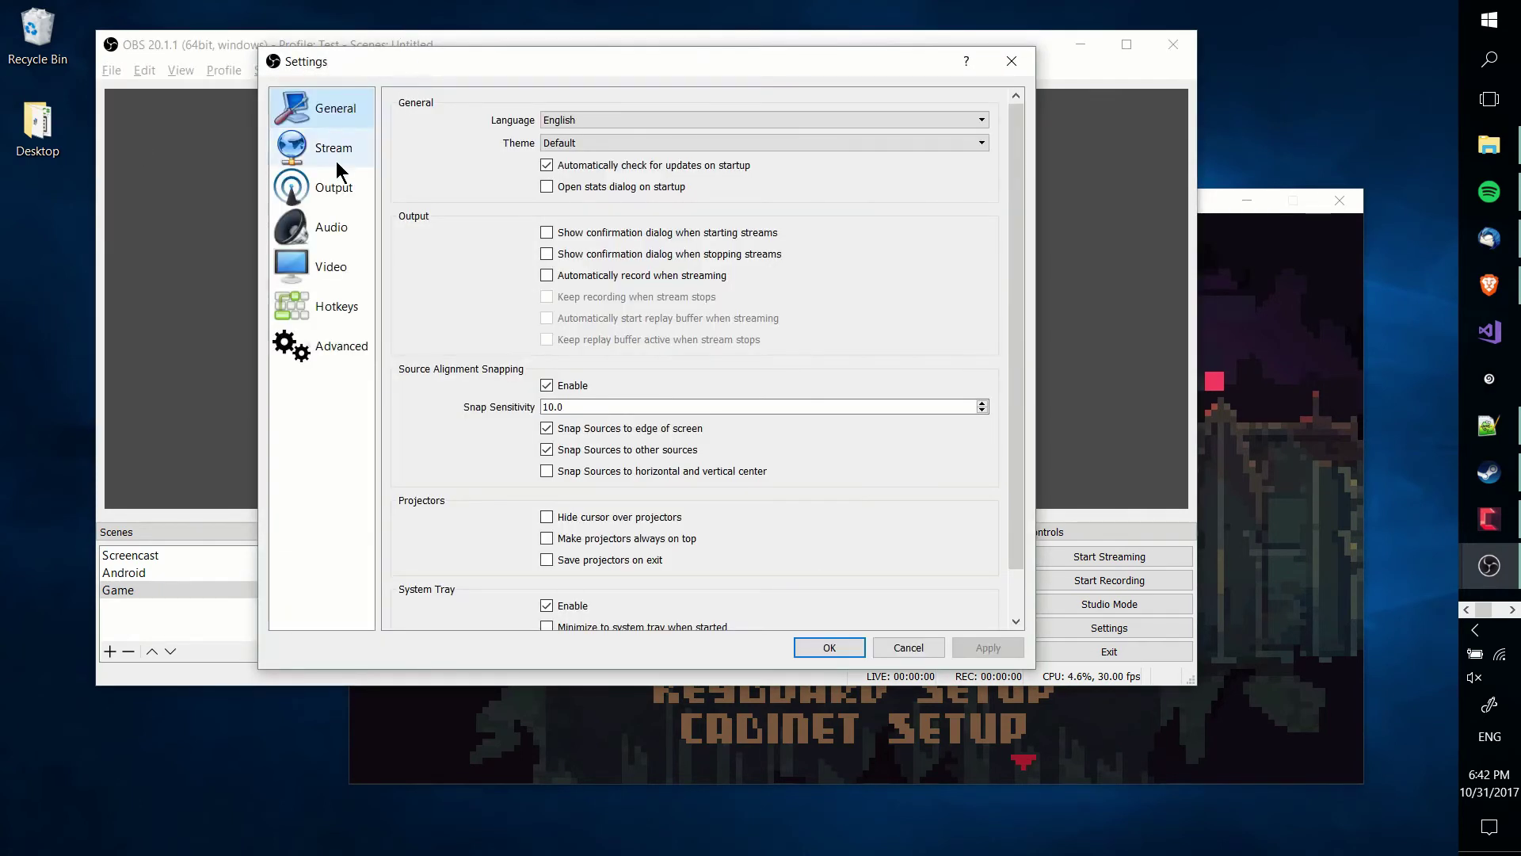
- Change the Output page's video bitrate from 2500 to 4000
click(344, 223)
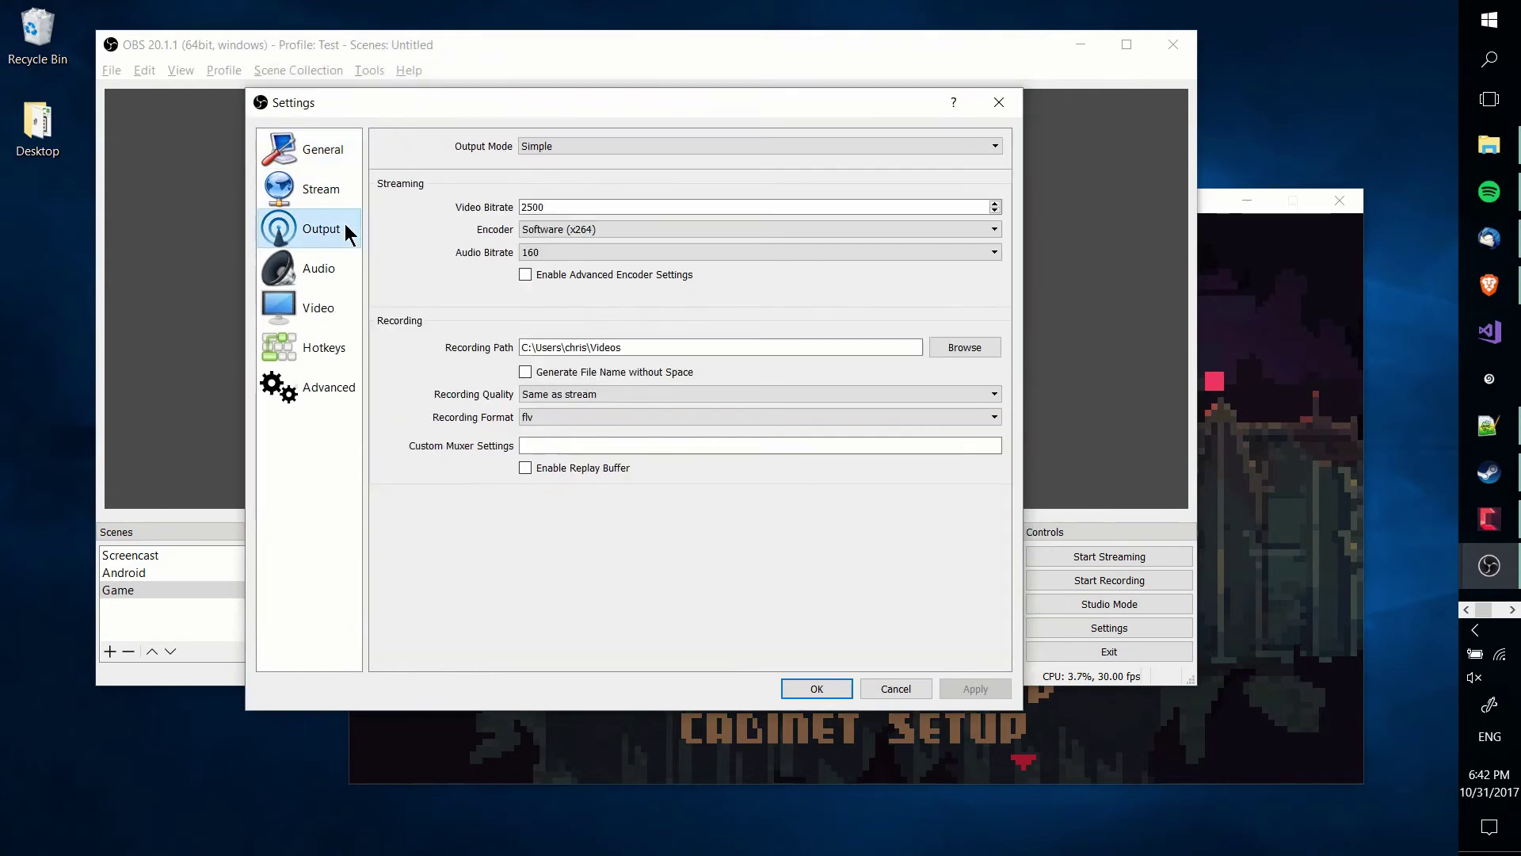
click(312, 153)
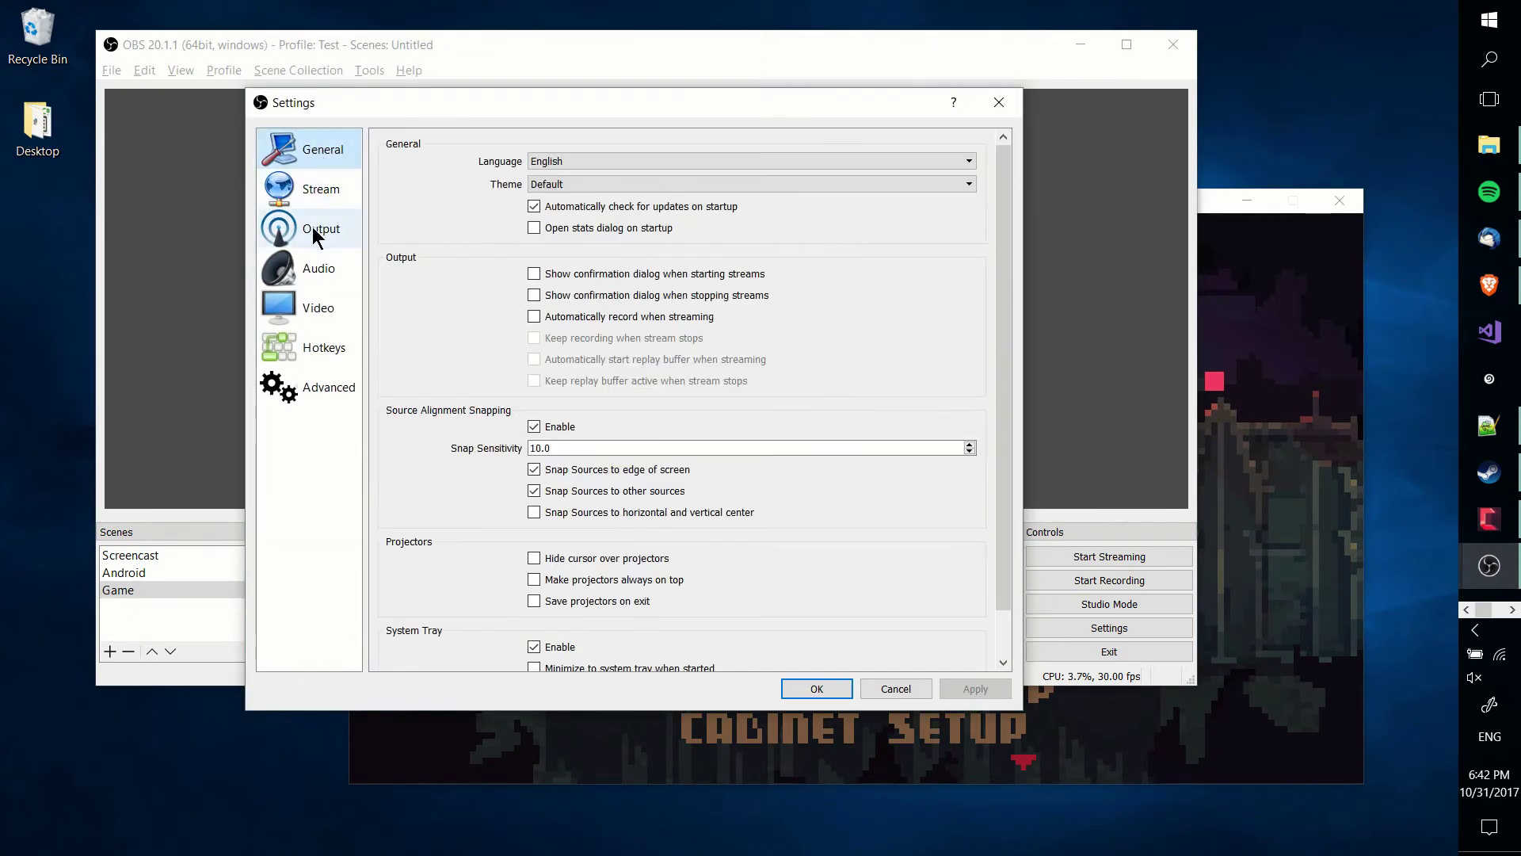
click(311, 227)
double_click(577, 208)
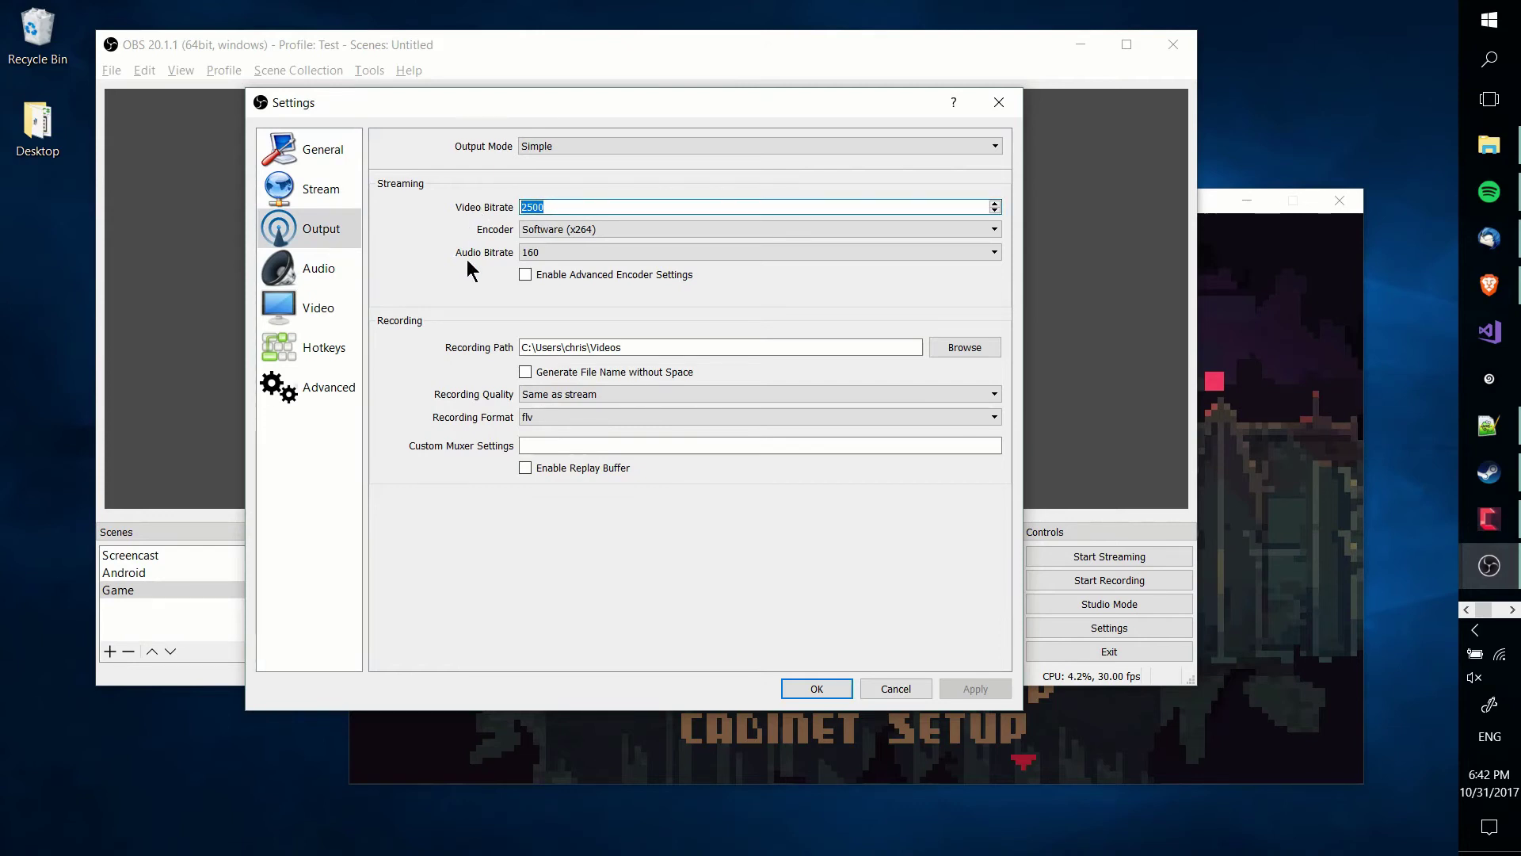
key(Left)
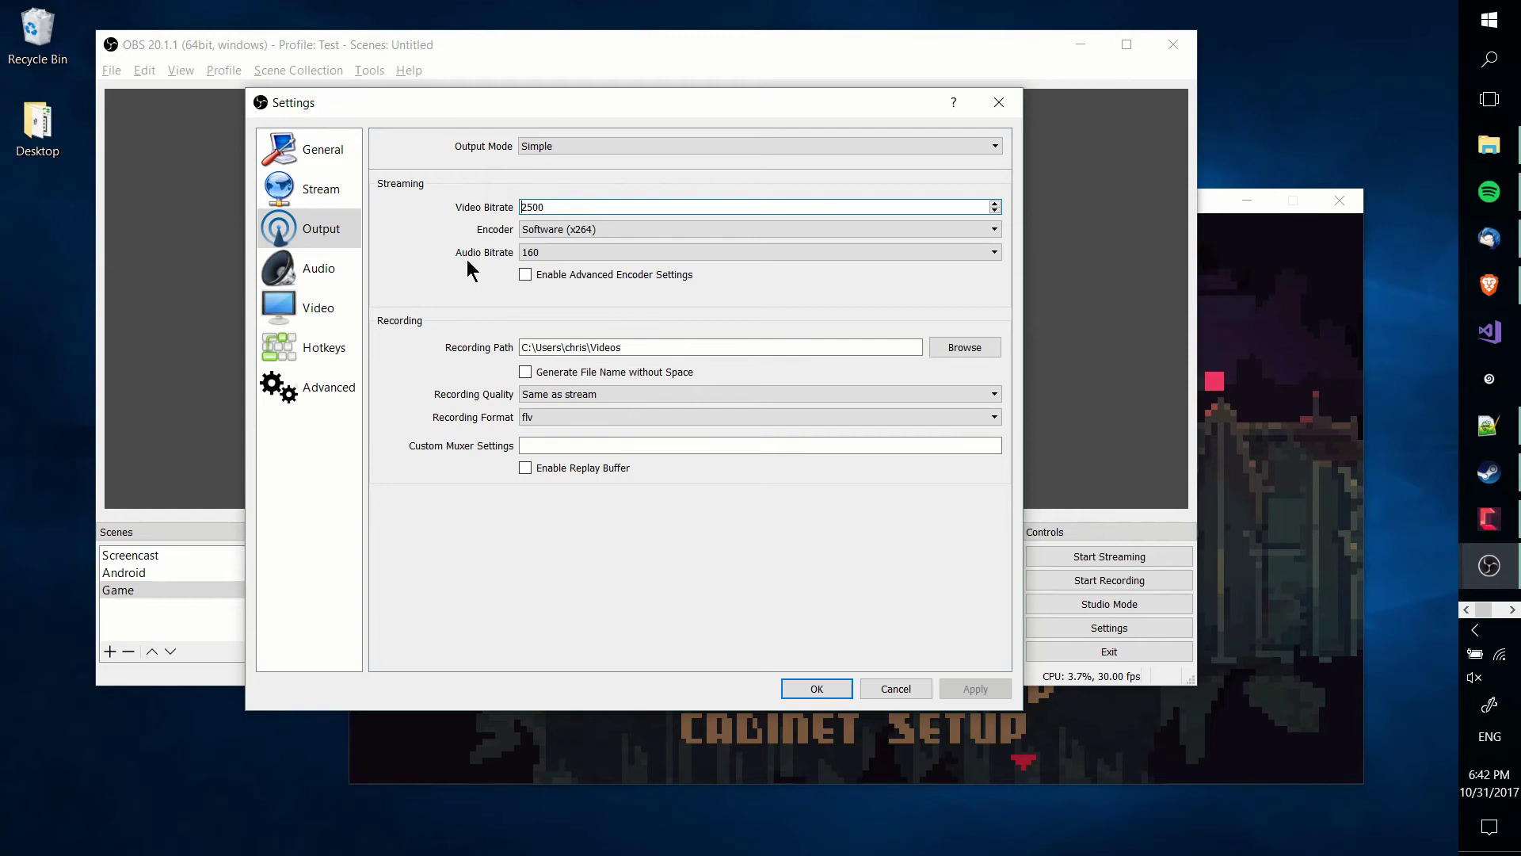
key(ctrl+a)
text(4000)
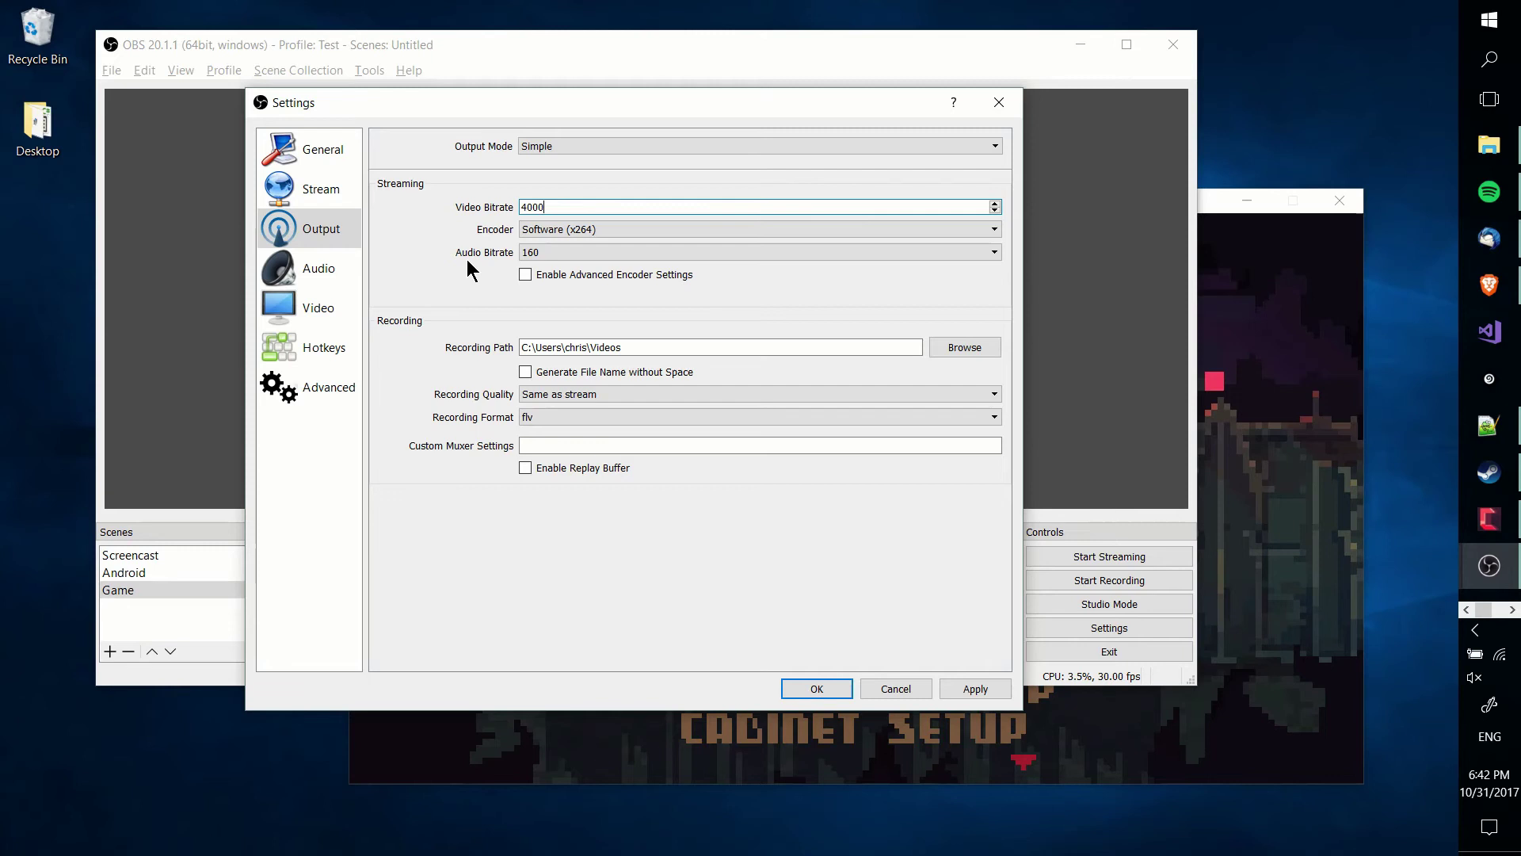
drag(565, 98, 757, 131)
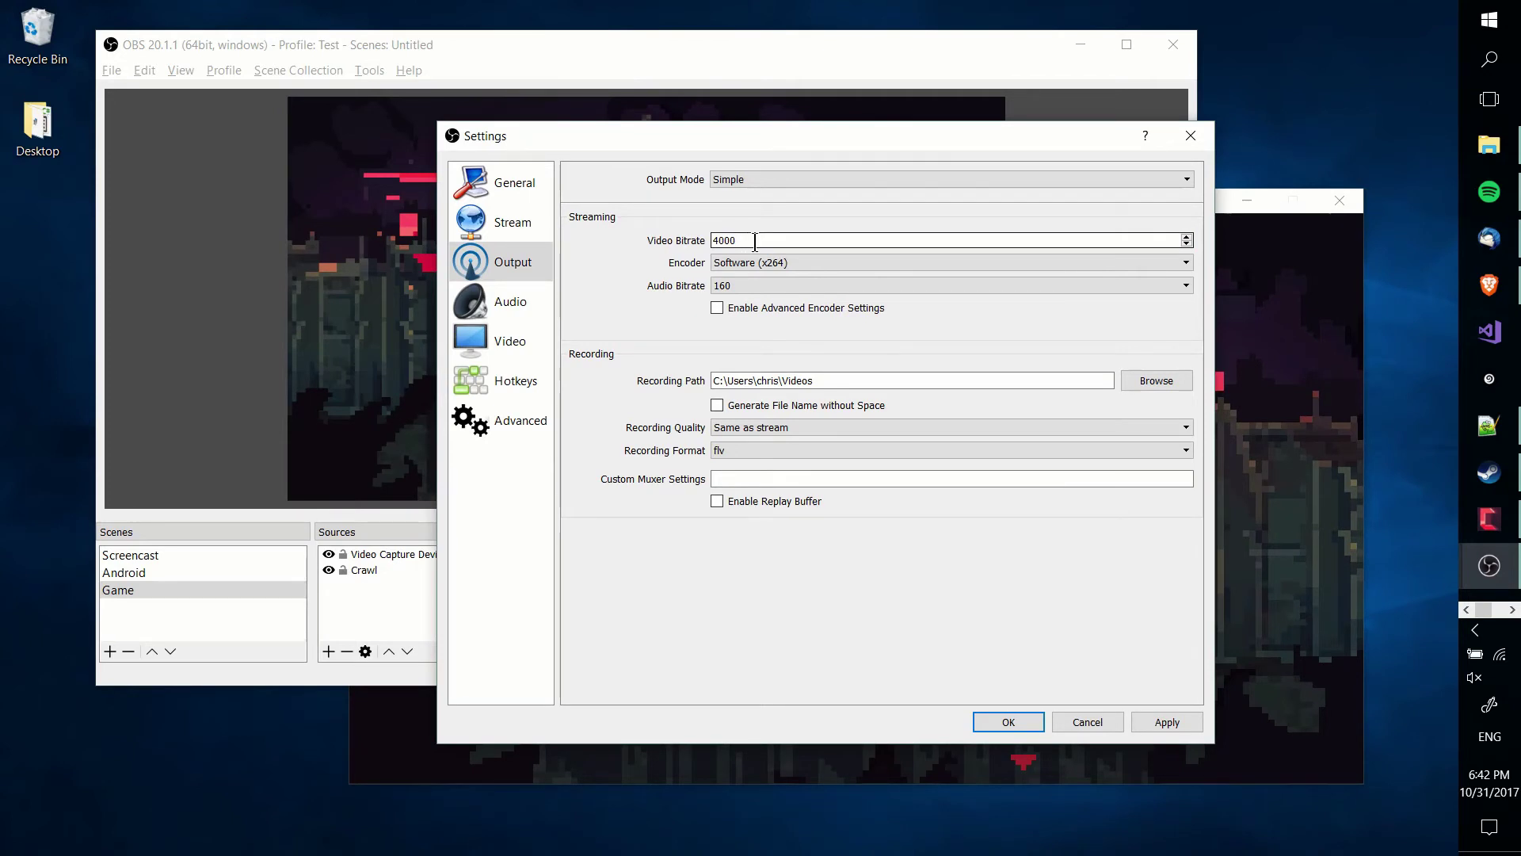
drag(754, 240, 683, 241)
drag(768, 158, 774, 127)
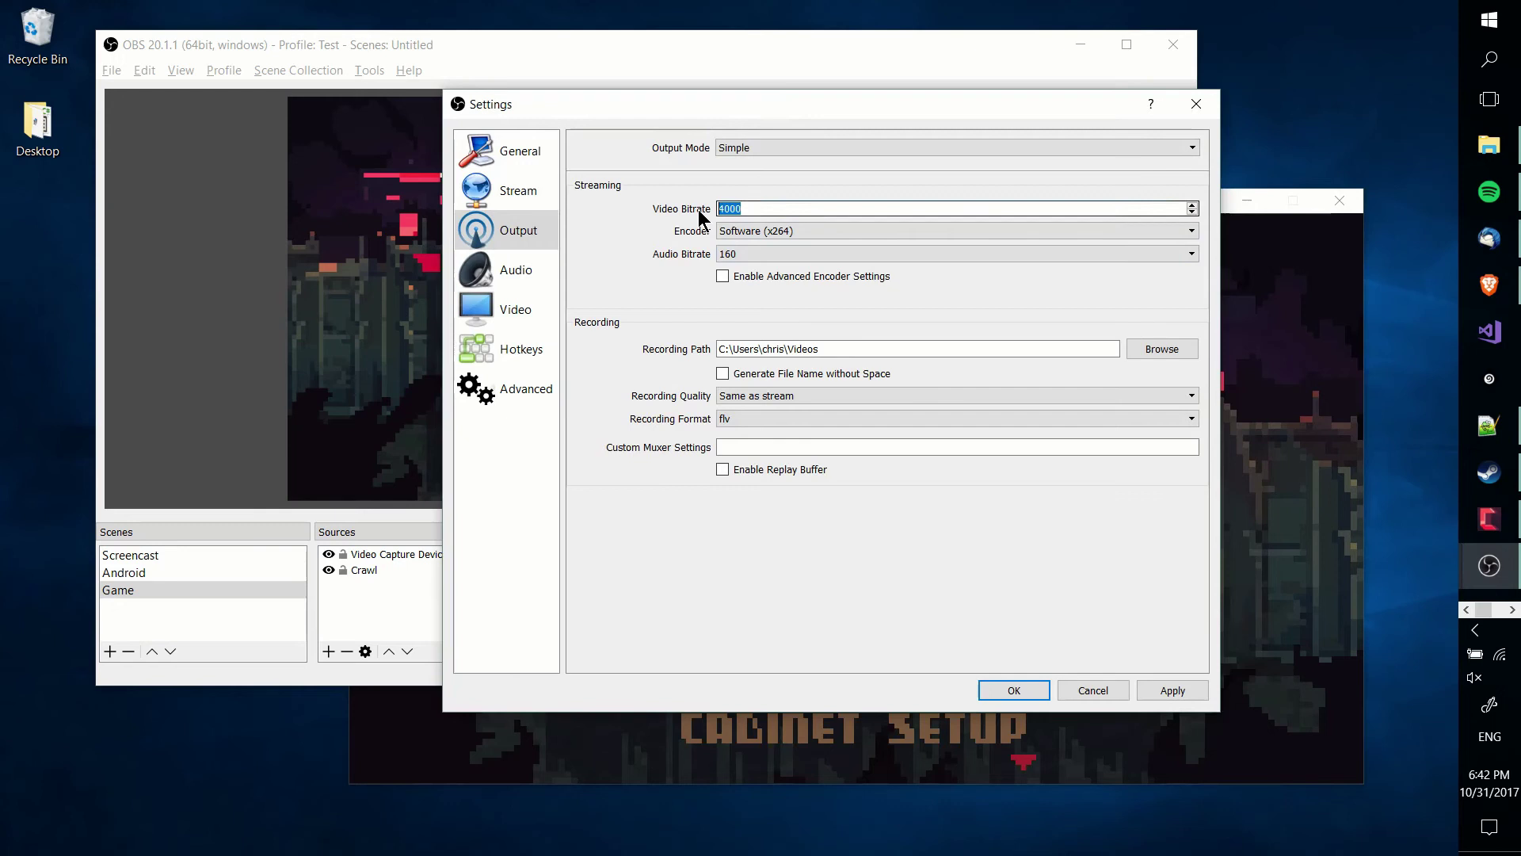
key(Right)
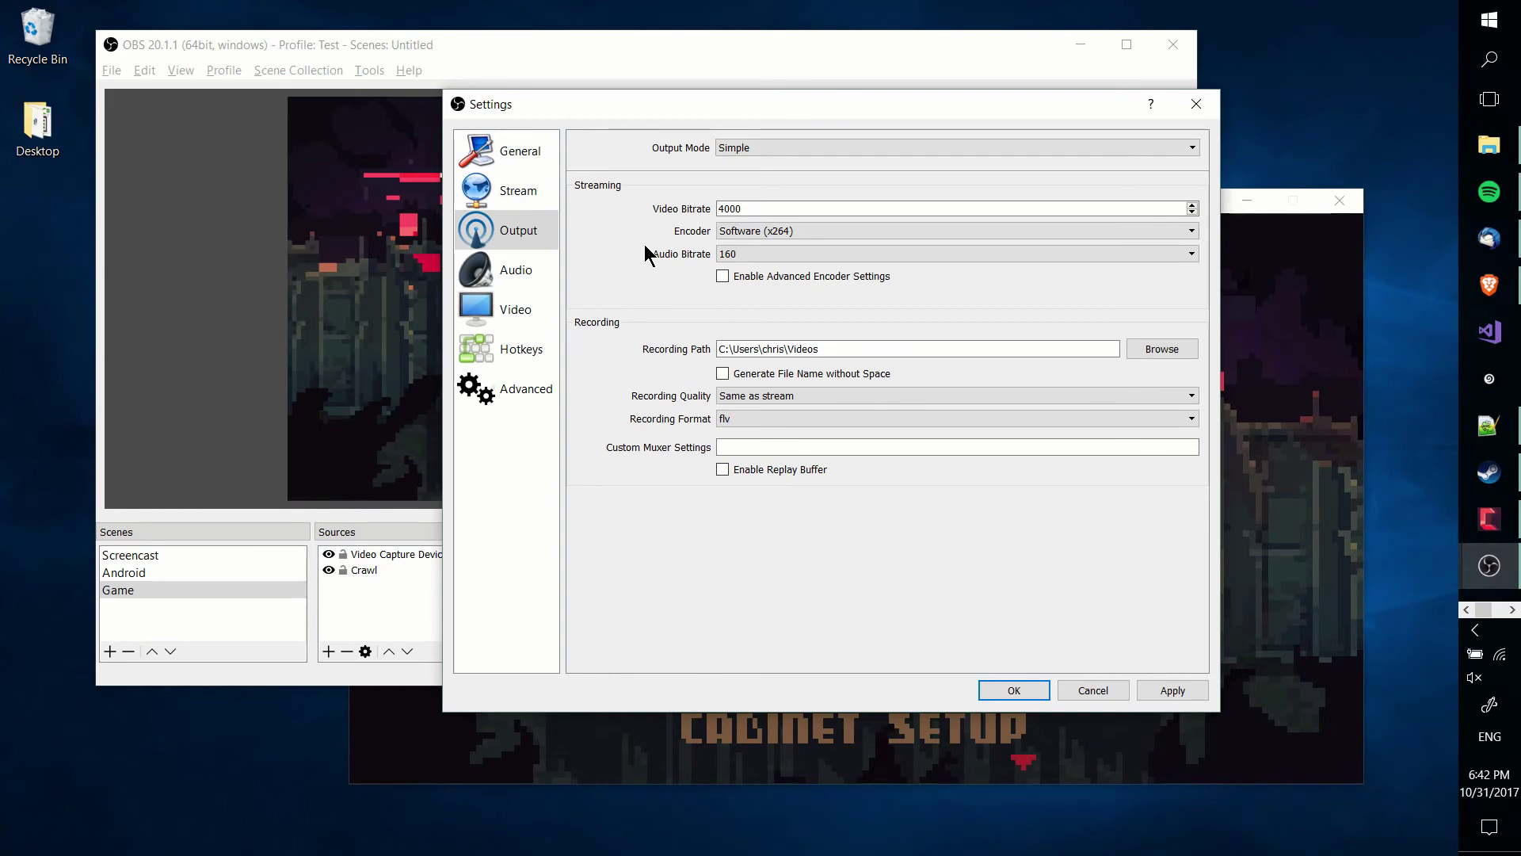
drag(767, 207, 676, 222)
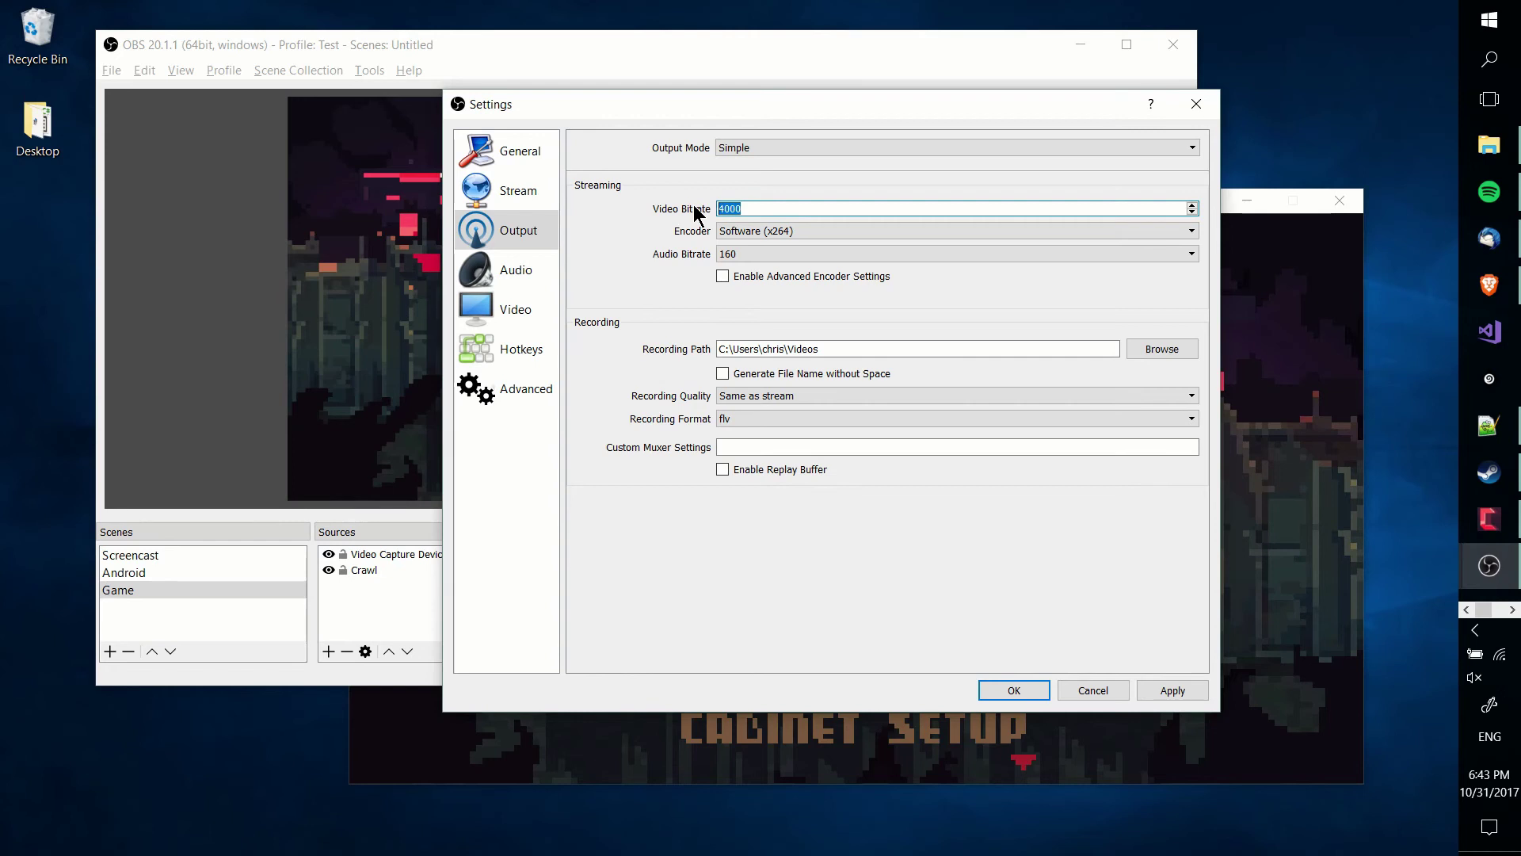
click(743, 210)
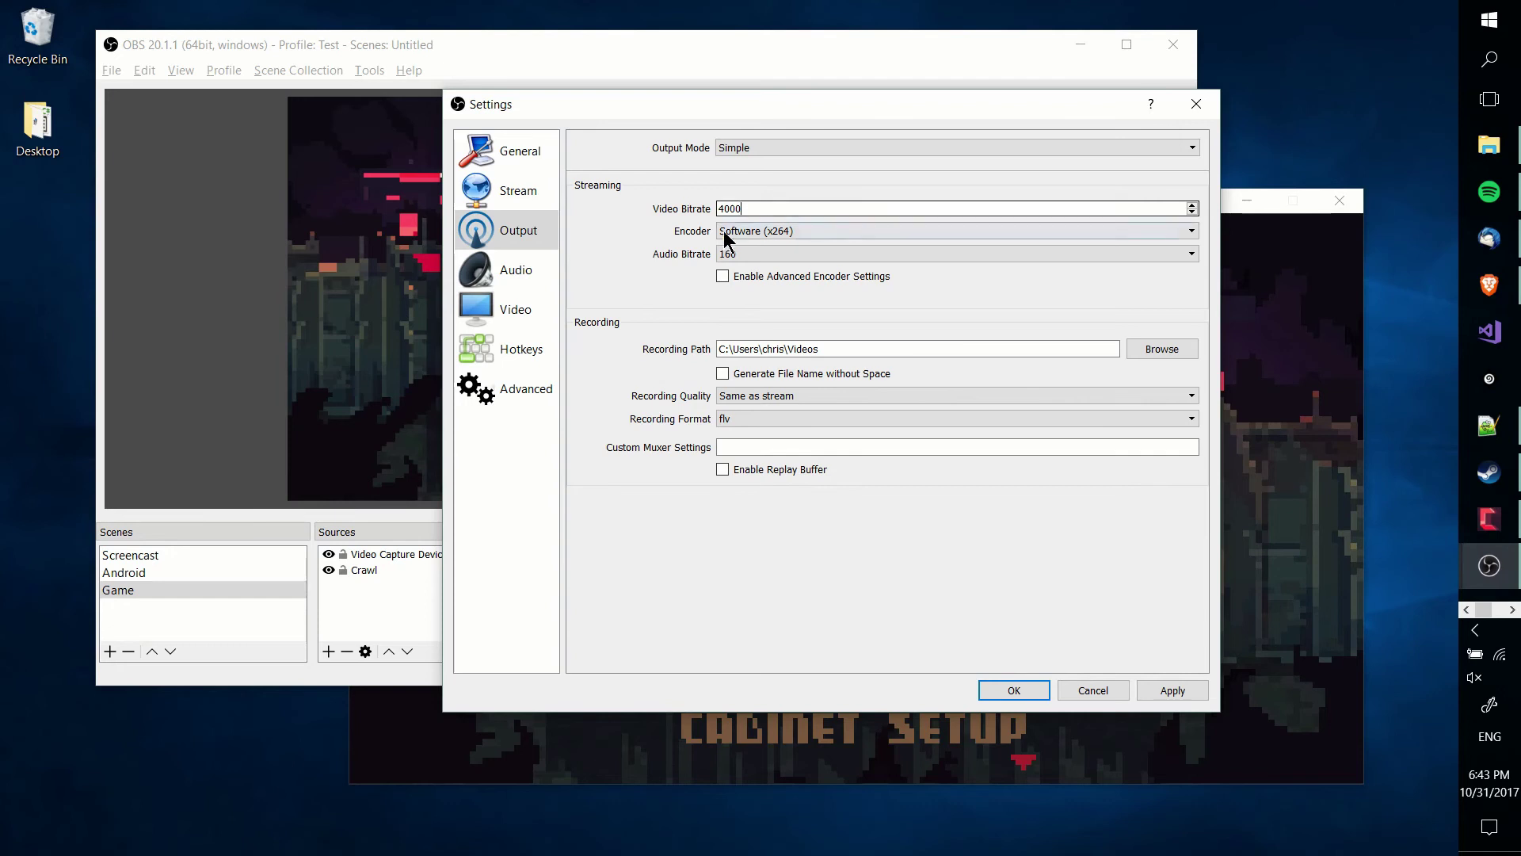
drag(904, 347, 557, 318)
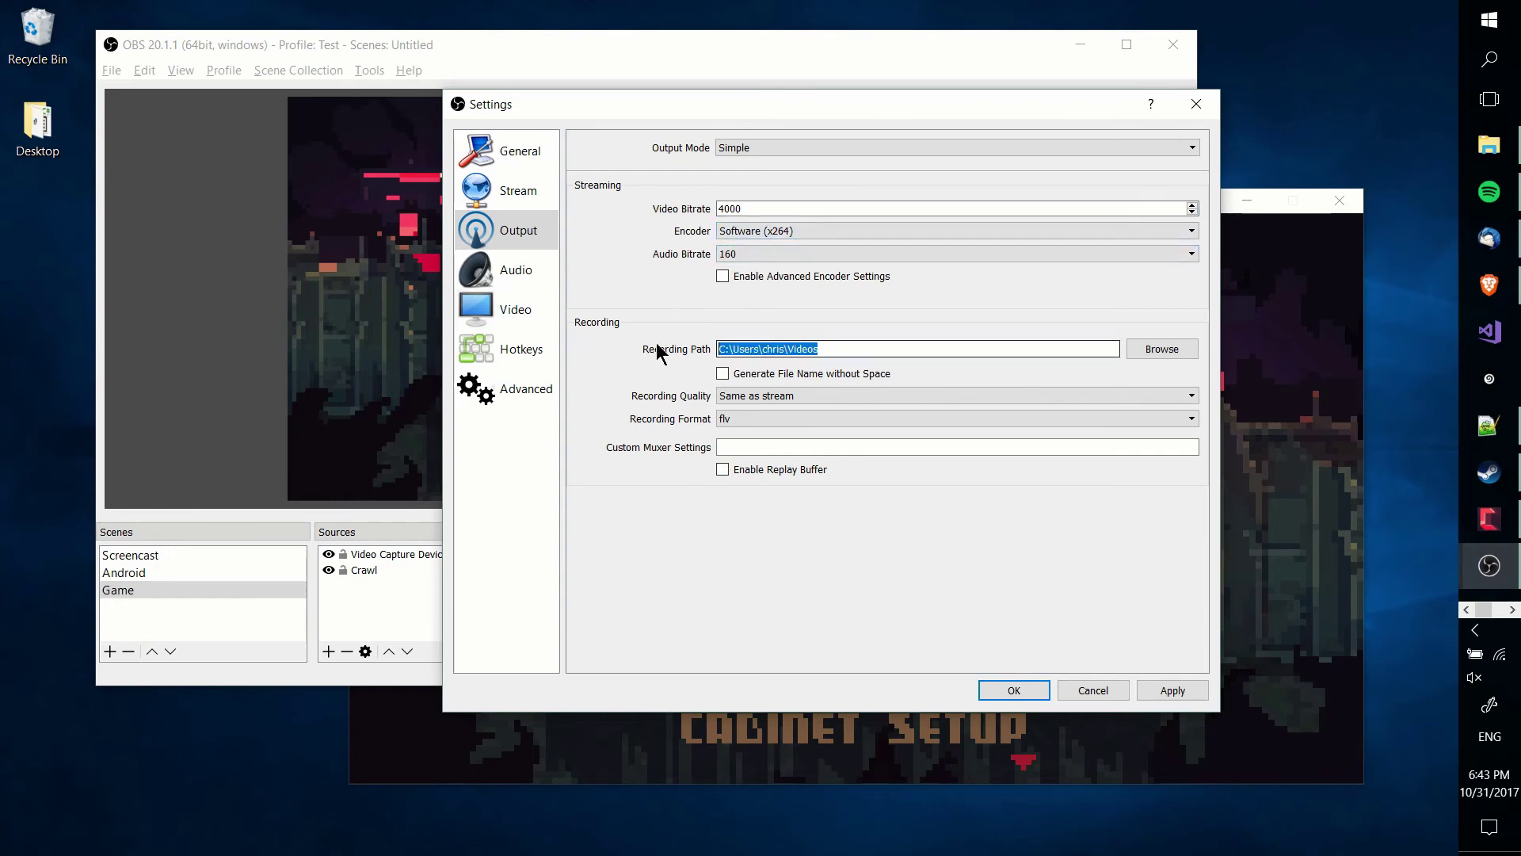
- Remove 'Recordings' from the recording path so recordings save to the Videos folder
drag(824, 348, 716, 349)
click(783, 351)
click(789, 352)
drag(788, 352, 845, 348)
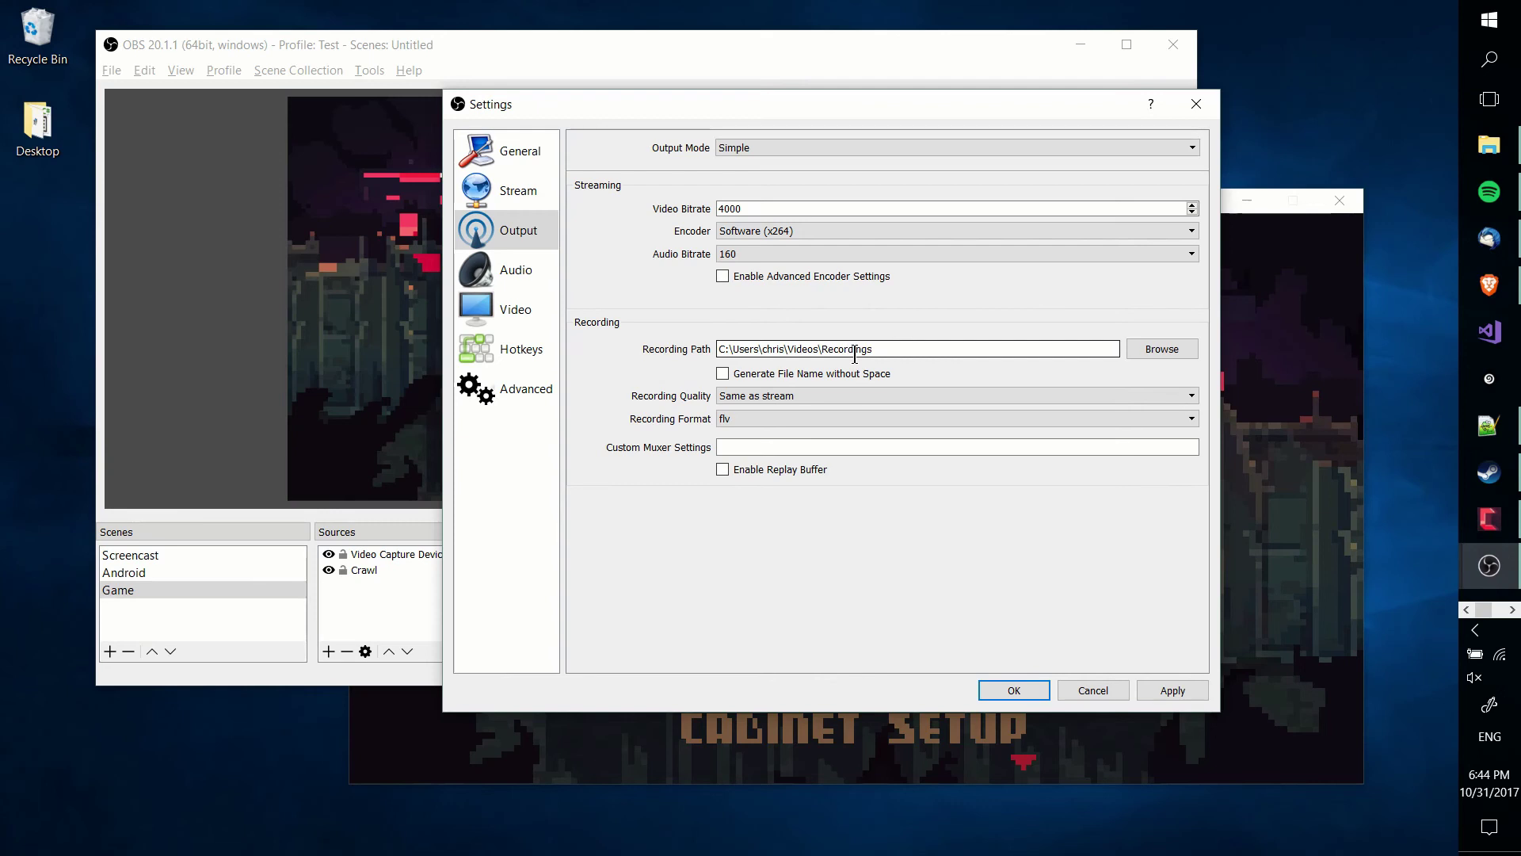
double_click(854, 349)
key(BackSpace)
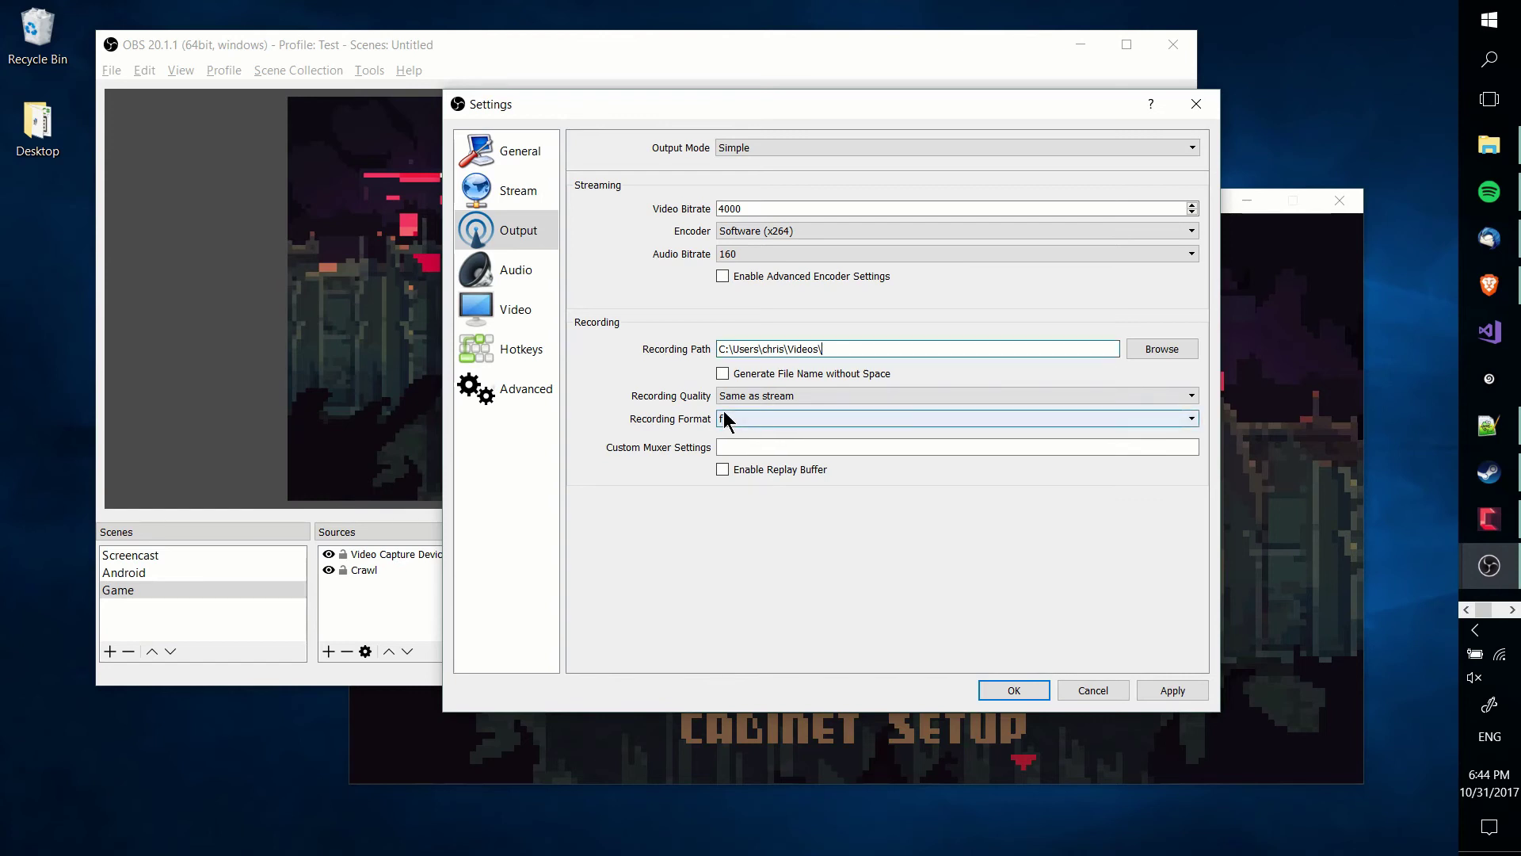
drag(866, 348, 700, 342)
click(765, 349)
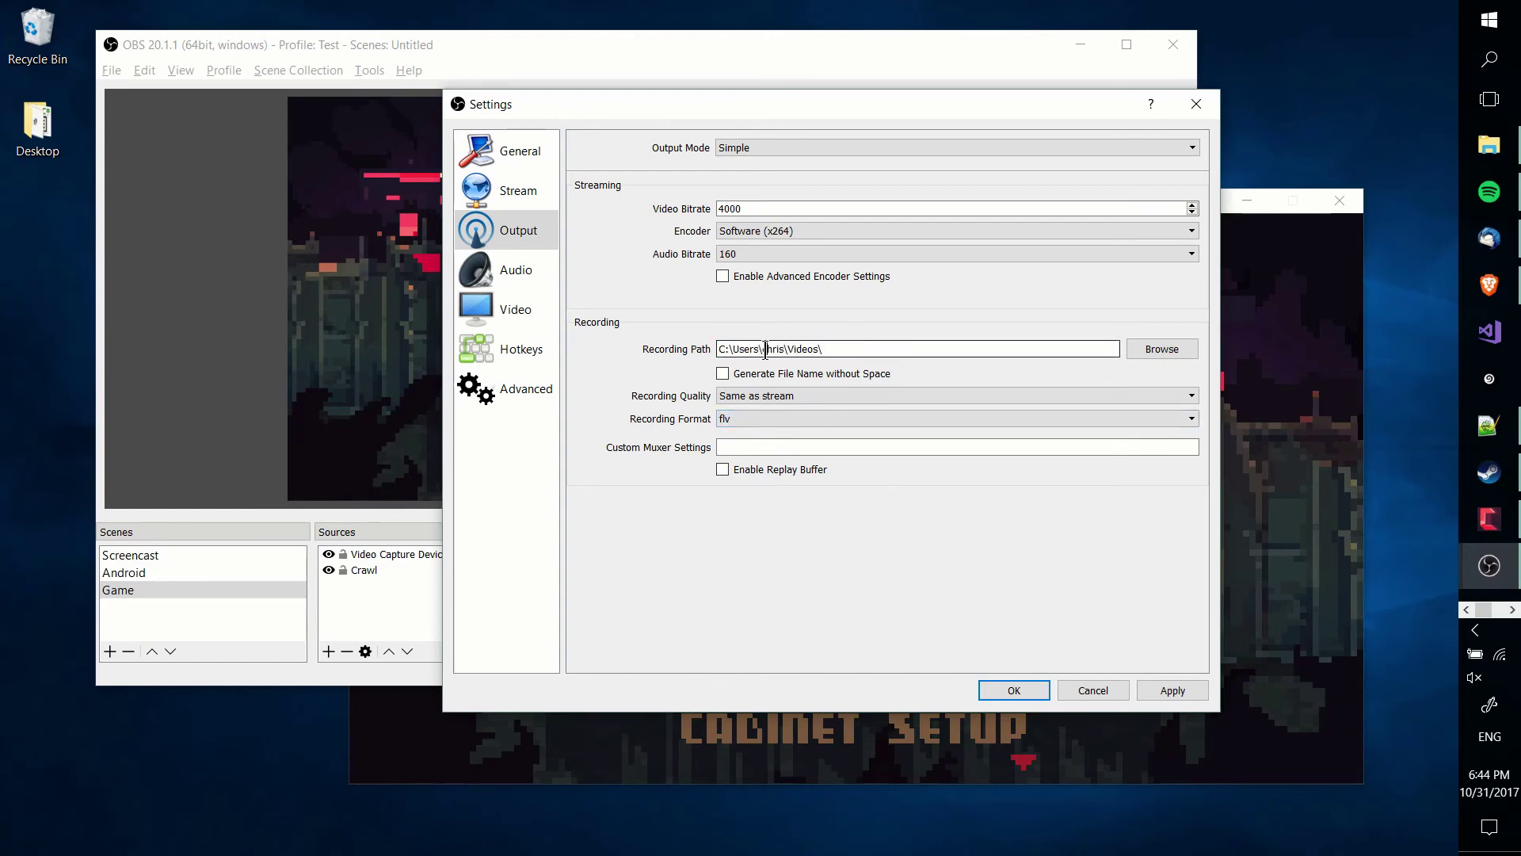
- Change the recording format from flv to mp4
click(742, 415)
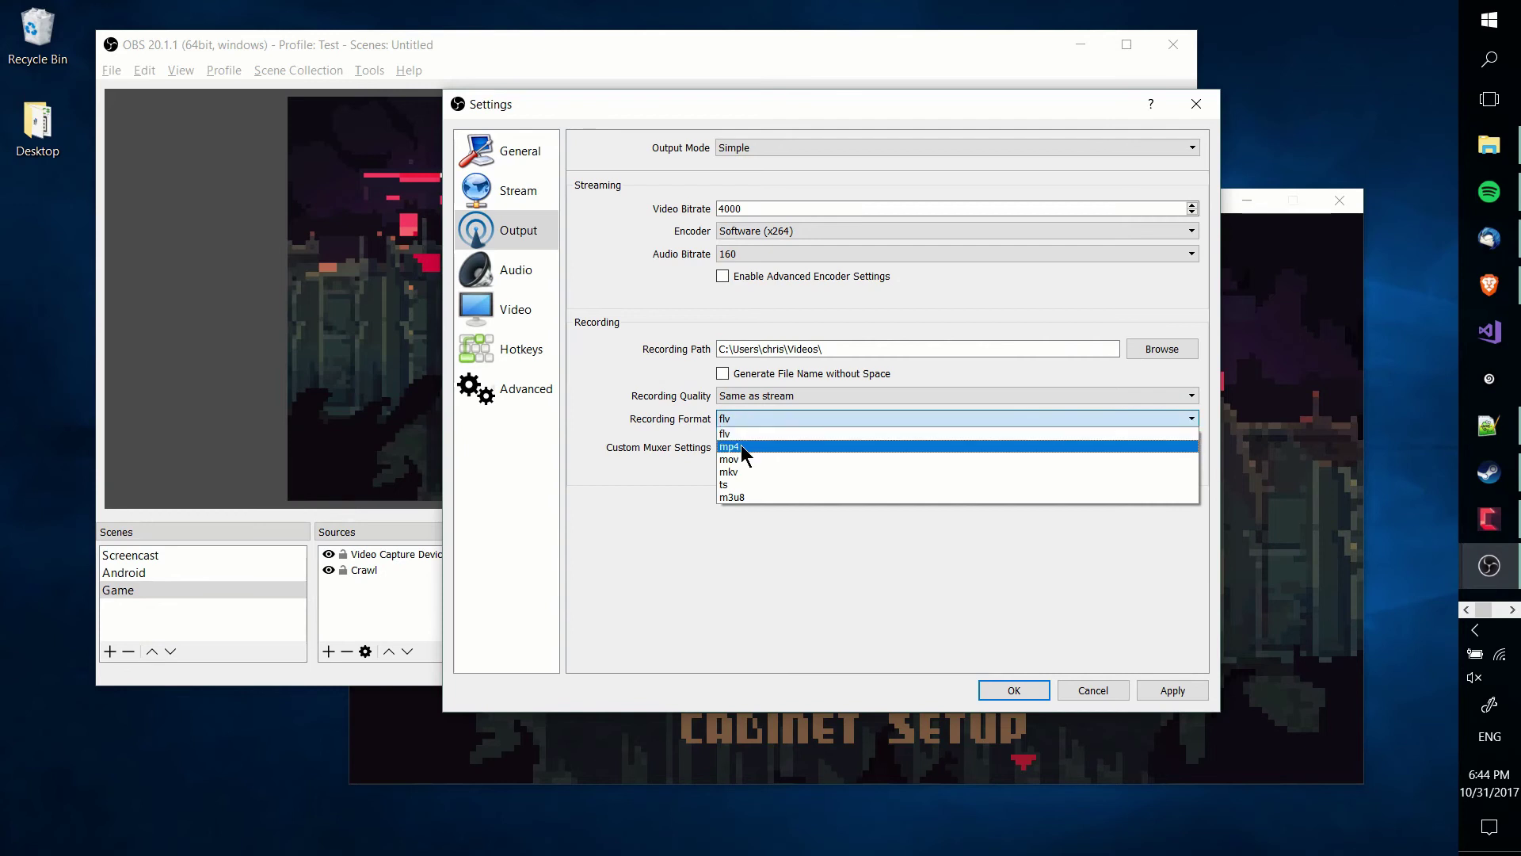
click(740, 444)
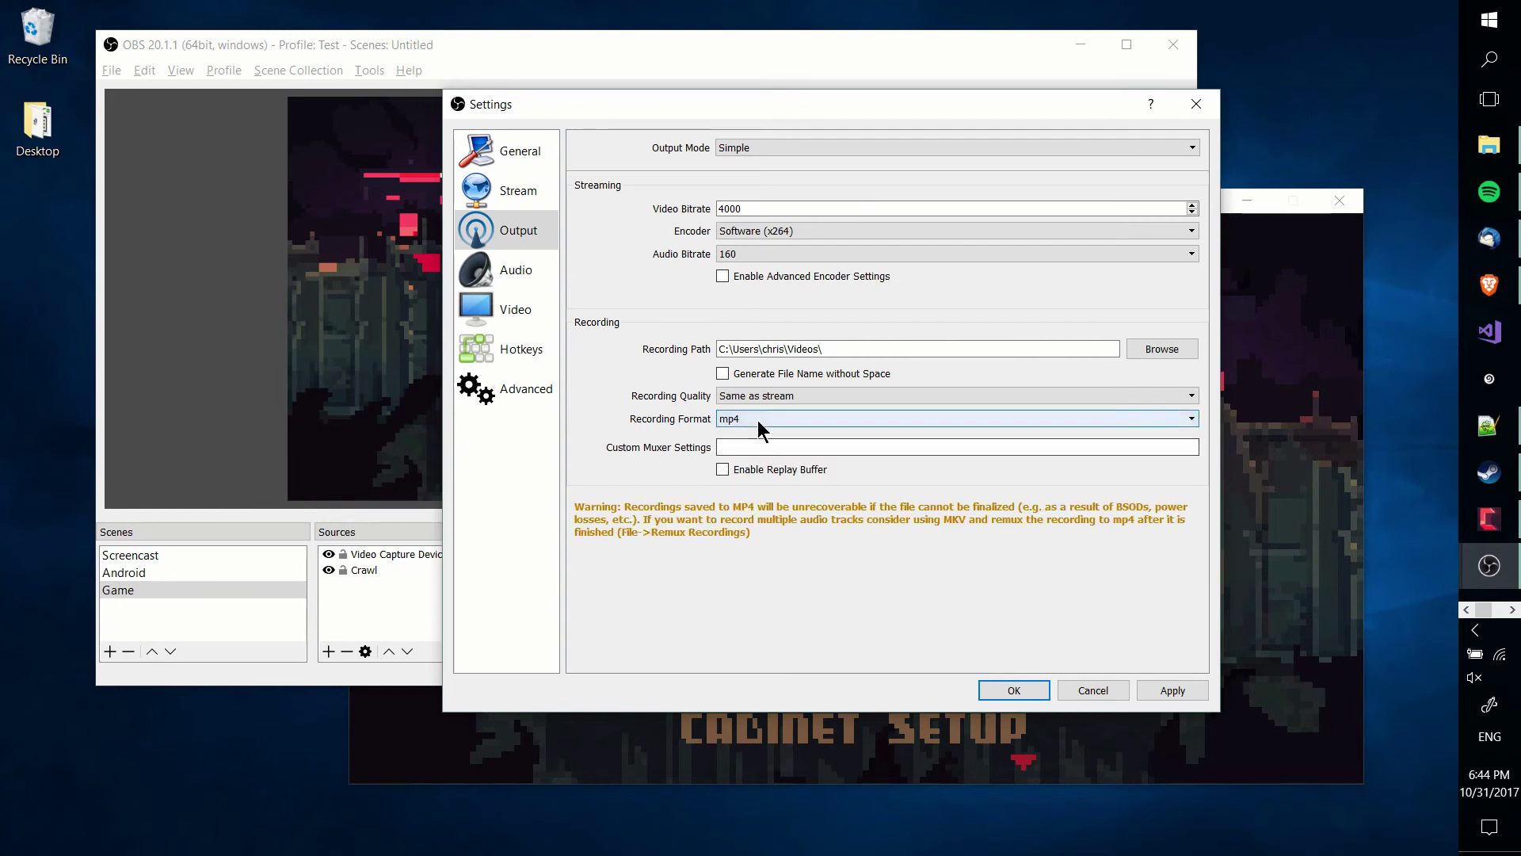
click(758, 420)
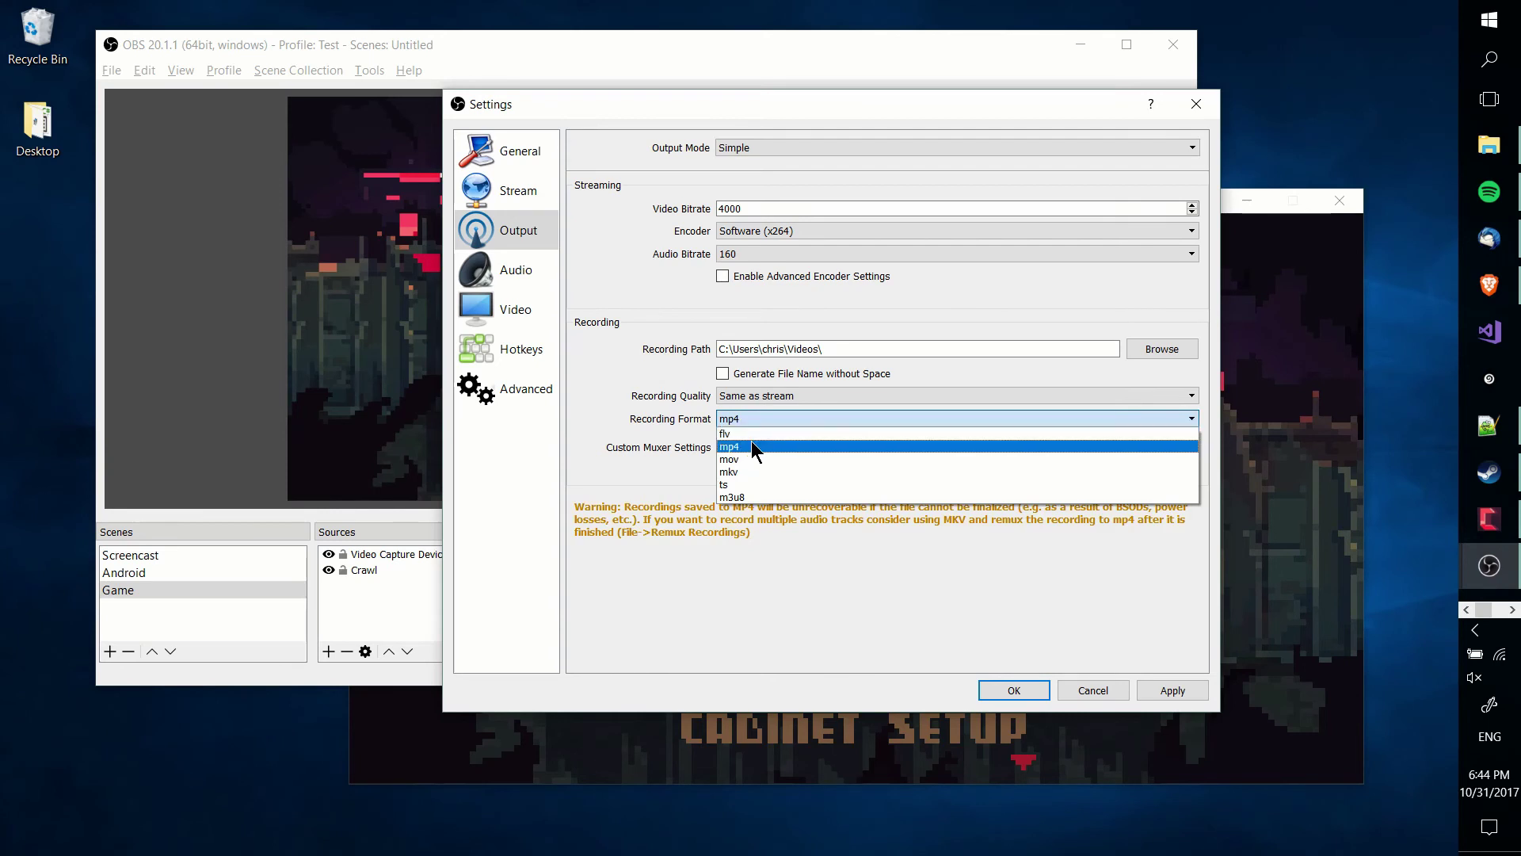
click(751, 440)
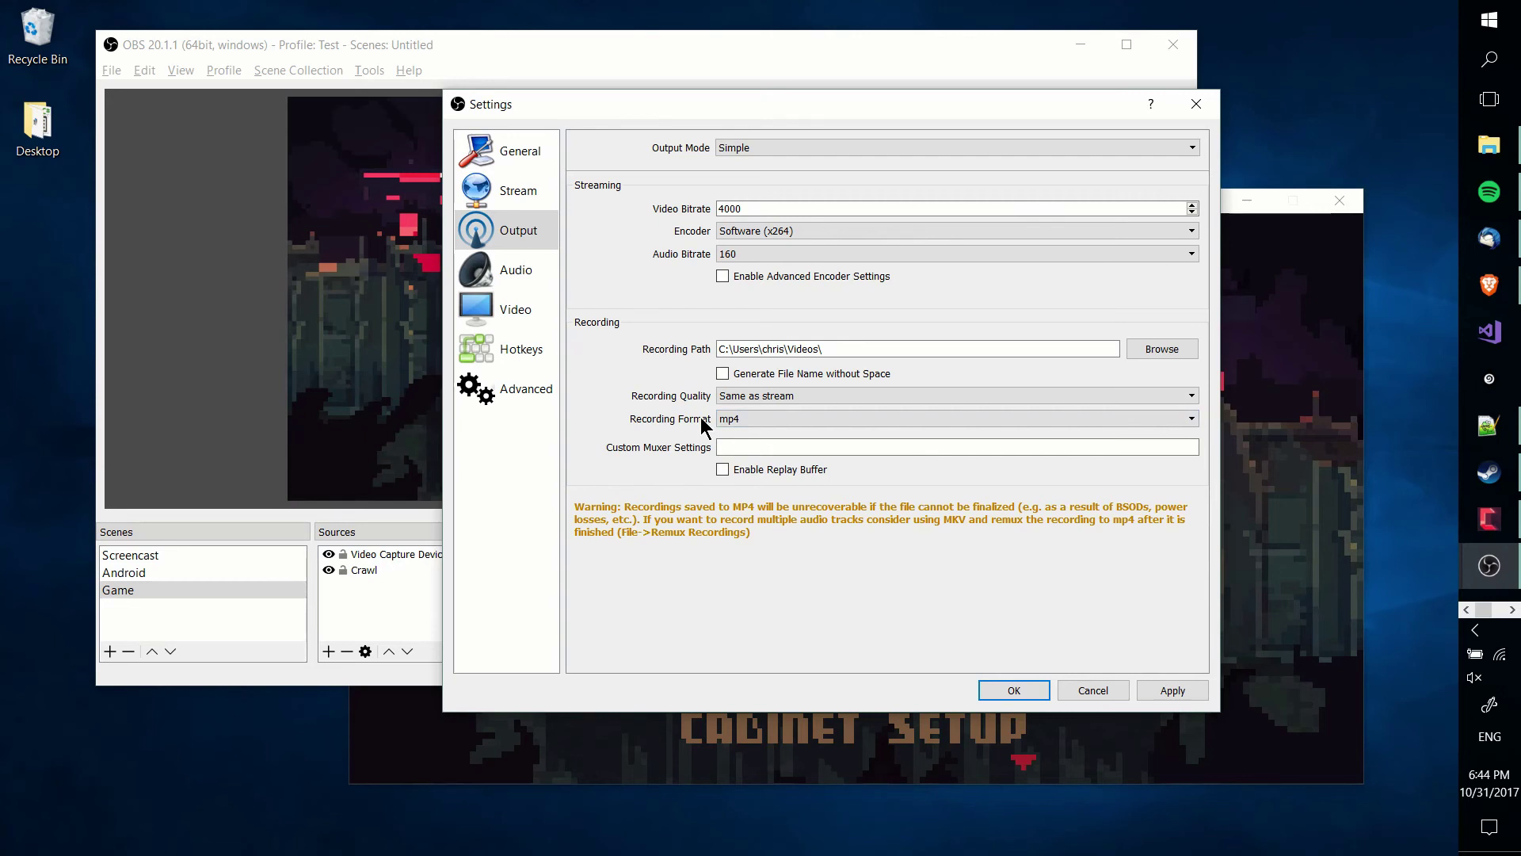
- On the Video page, replace the 1280x720 output (scaled) resolution with 1920x1080
click(511, 274)
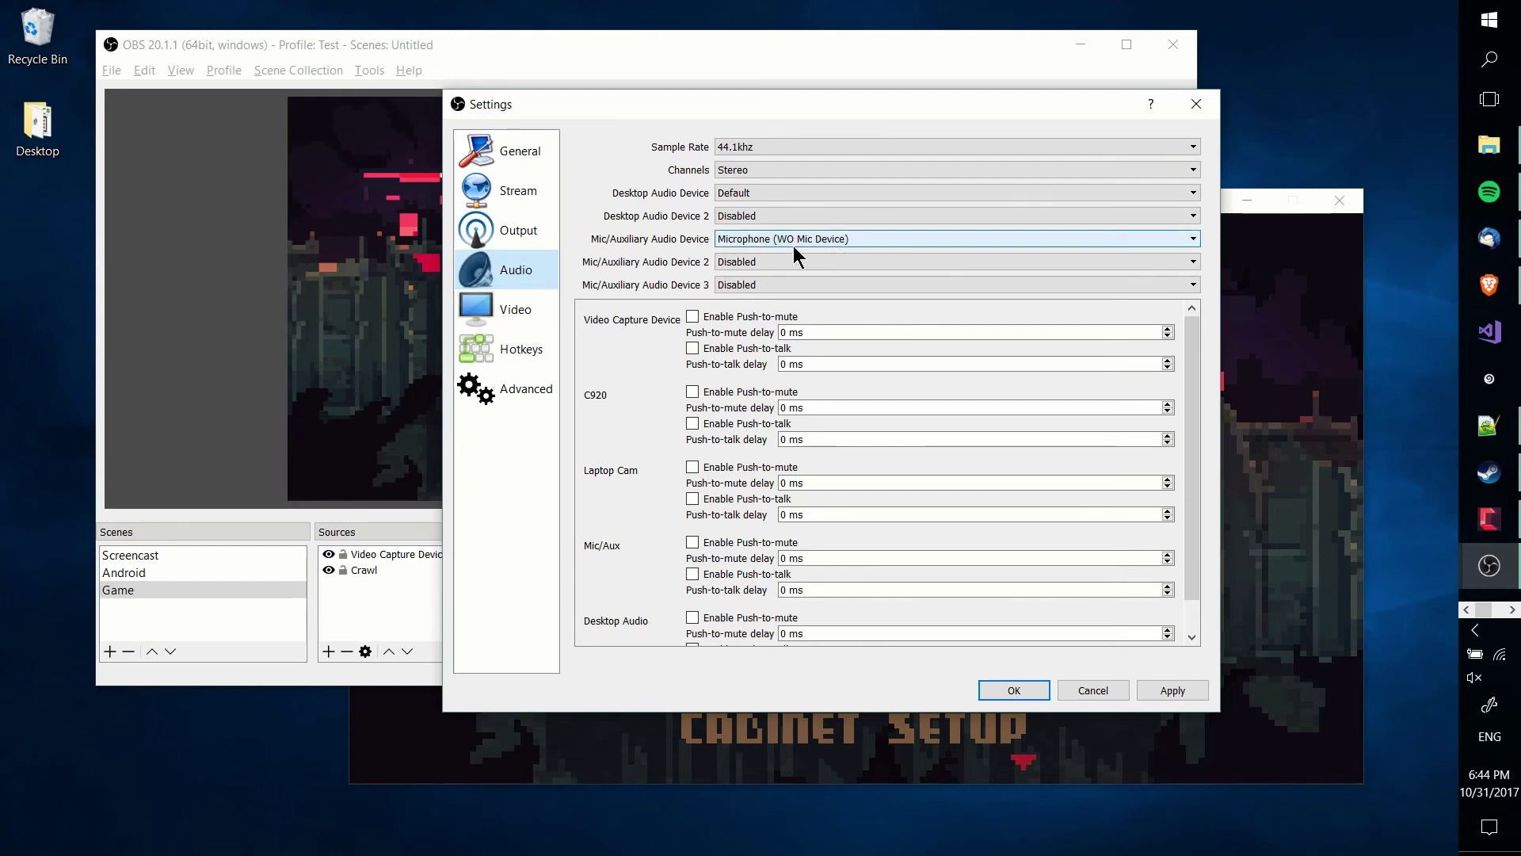
click(511, 313)
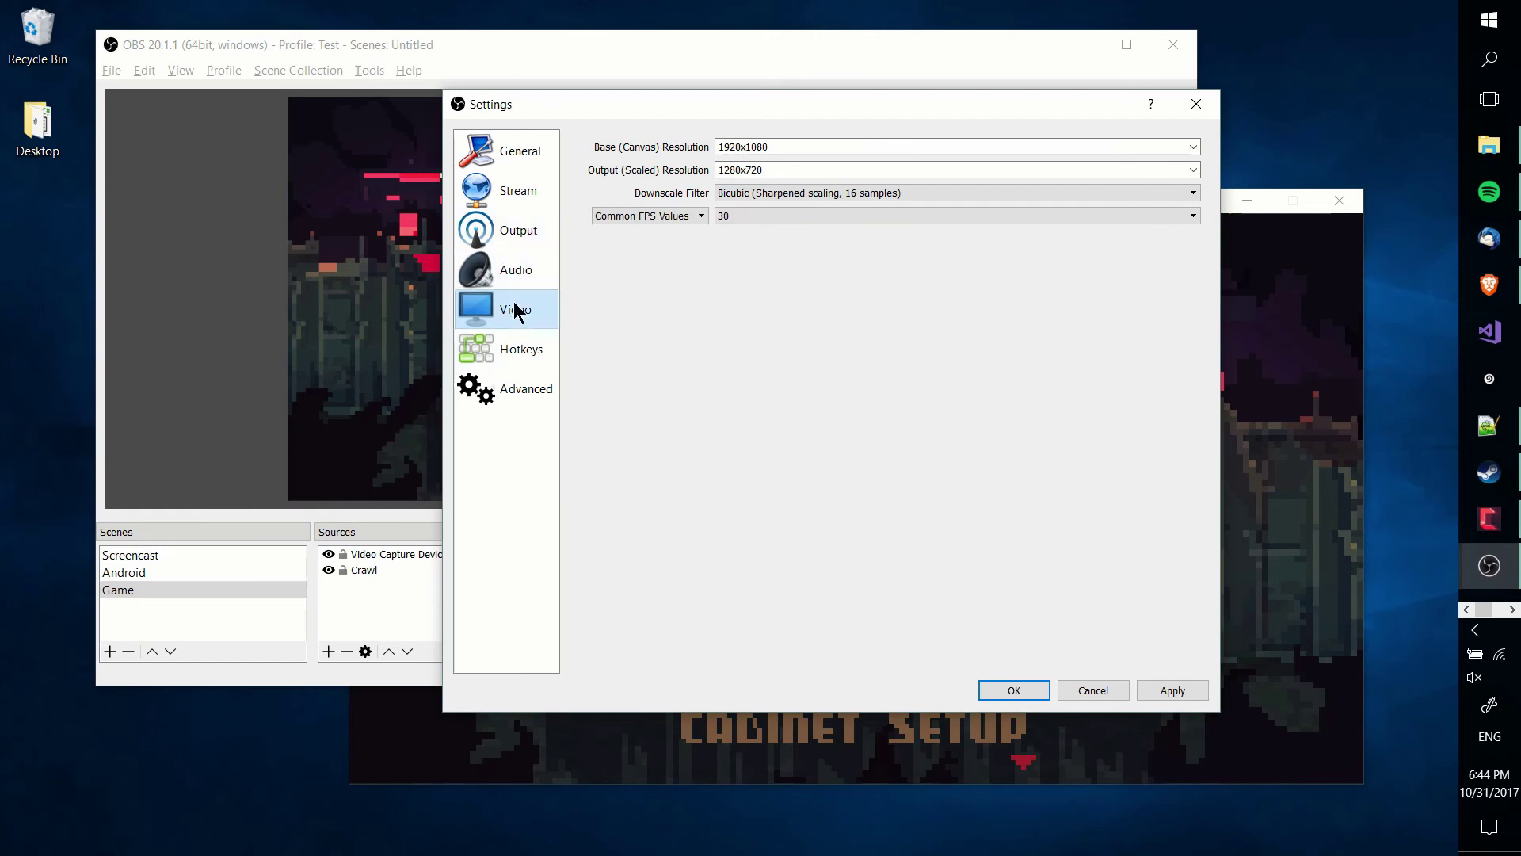
double_click(743, 146)
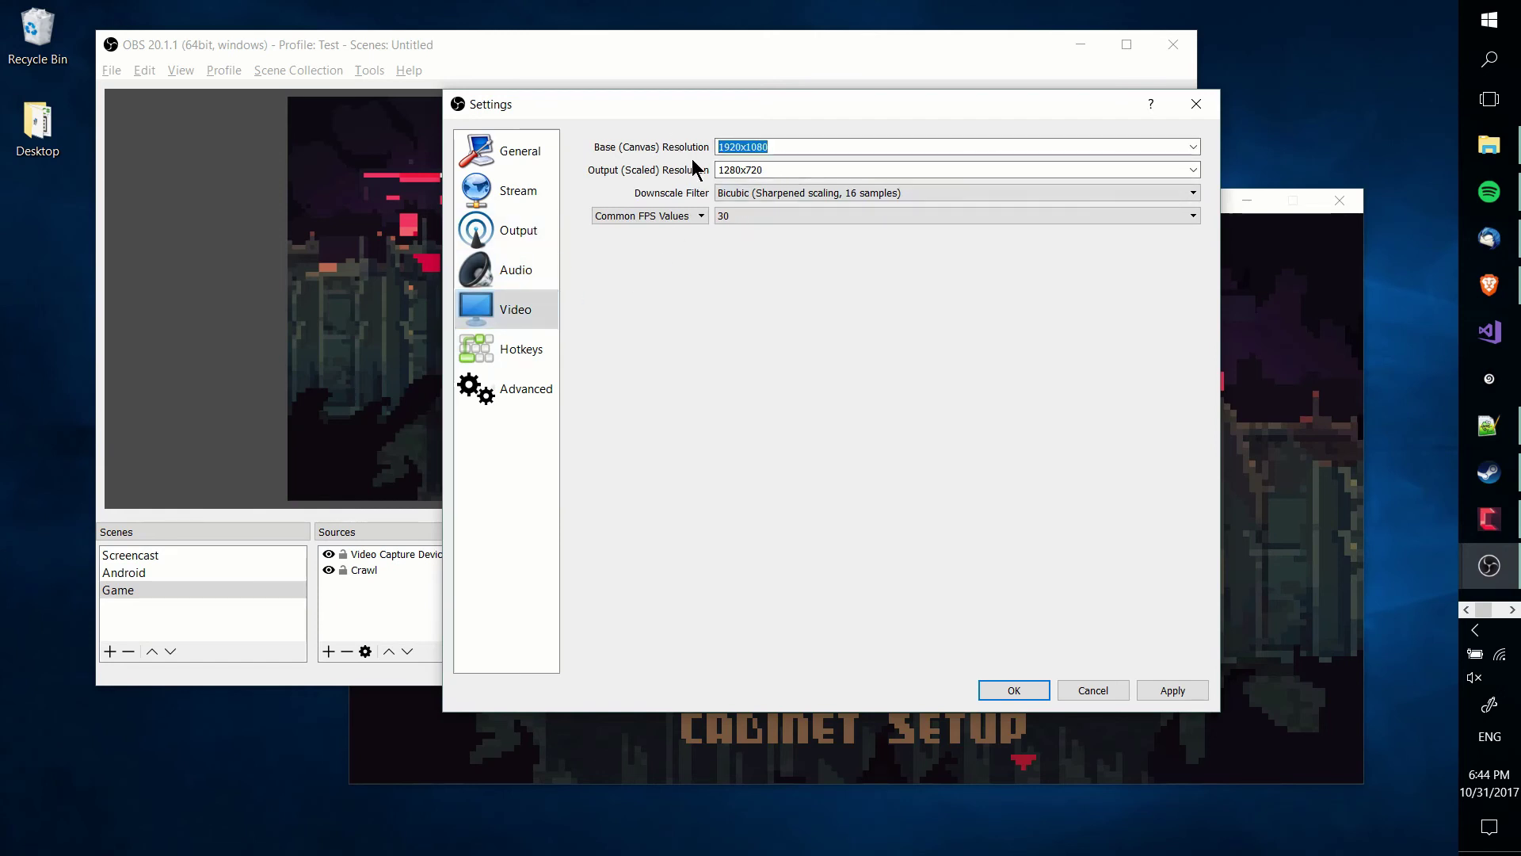
double_click(763, 169)
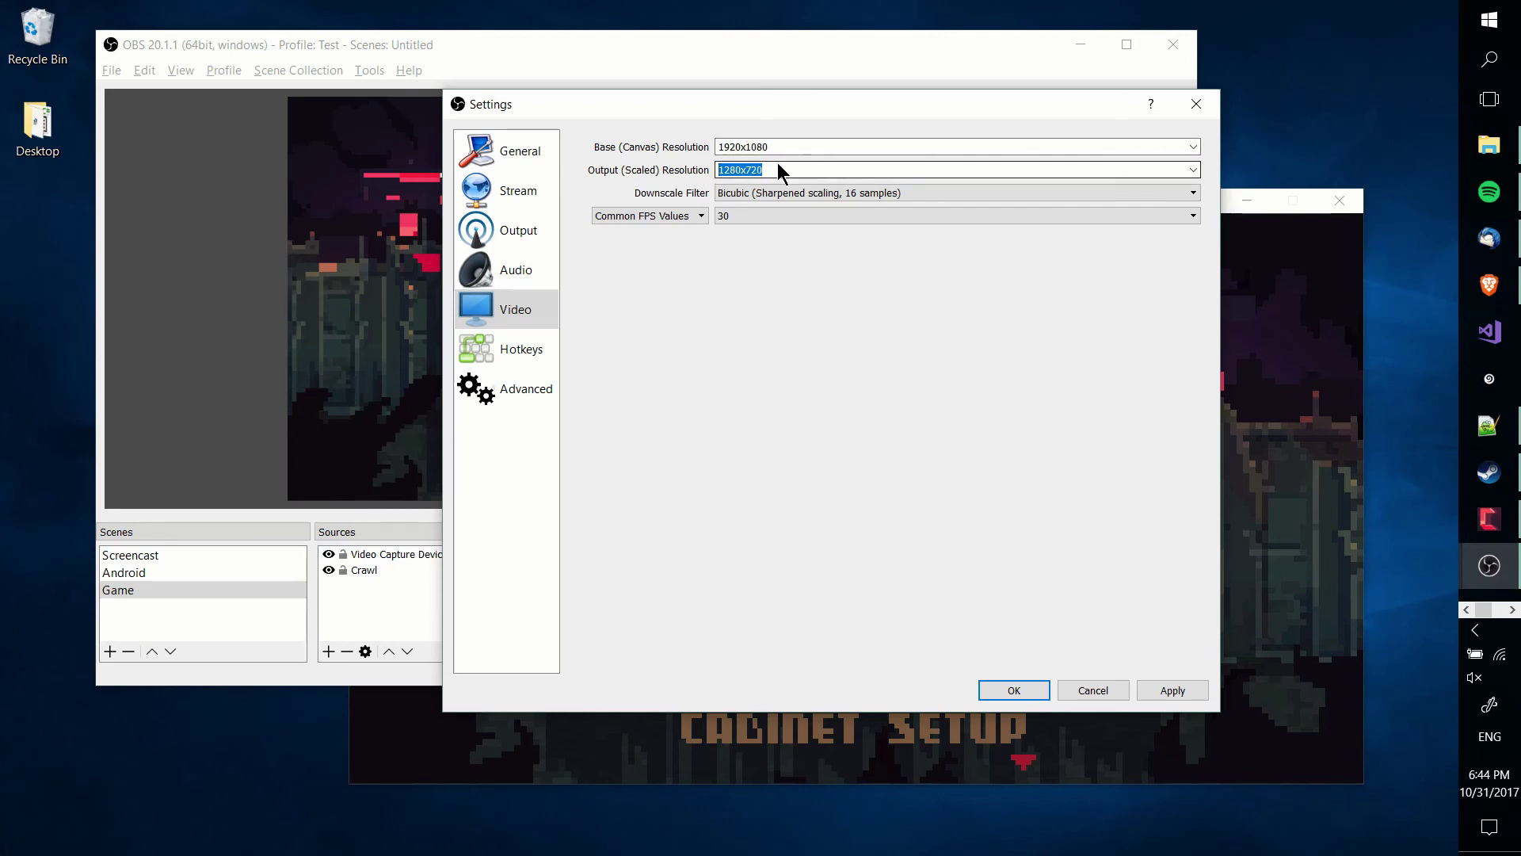
text(1920x108)
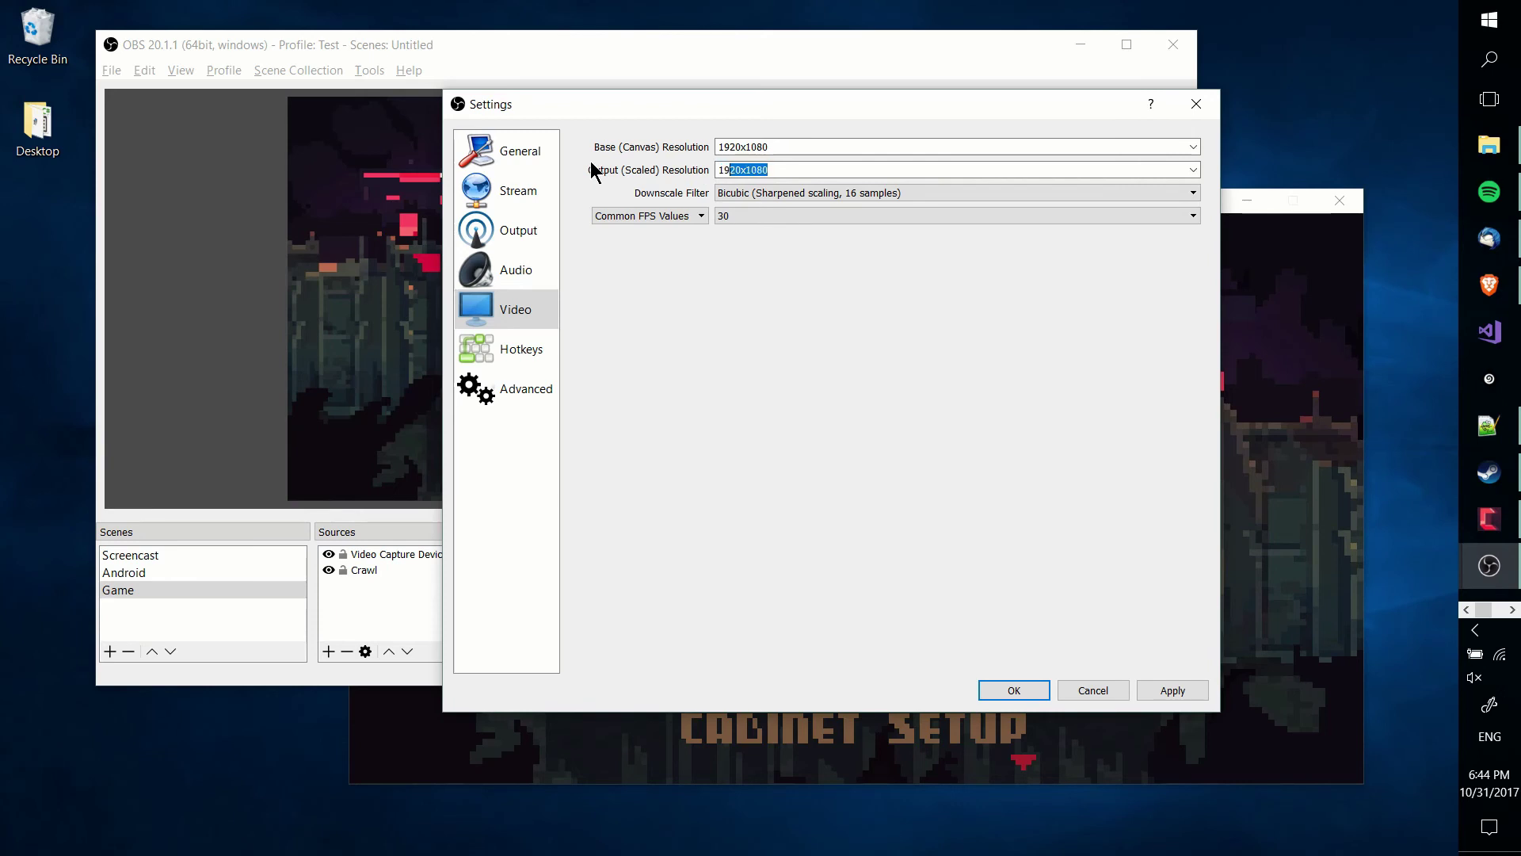
text(0)
- Retype the output resolution so it ends at 1920x1080, matching the base canvas
drag(764, 147, 571, 159)
text(1280)
click(824, 170)
drag(825, 169, 699, 176)
click(784, 166)
double_click(783, 166)
text(192)
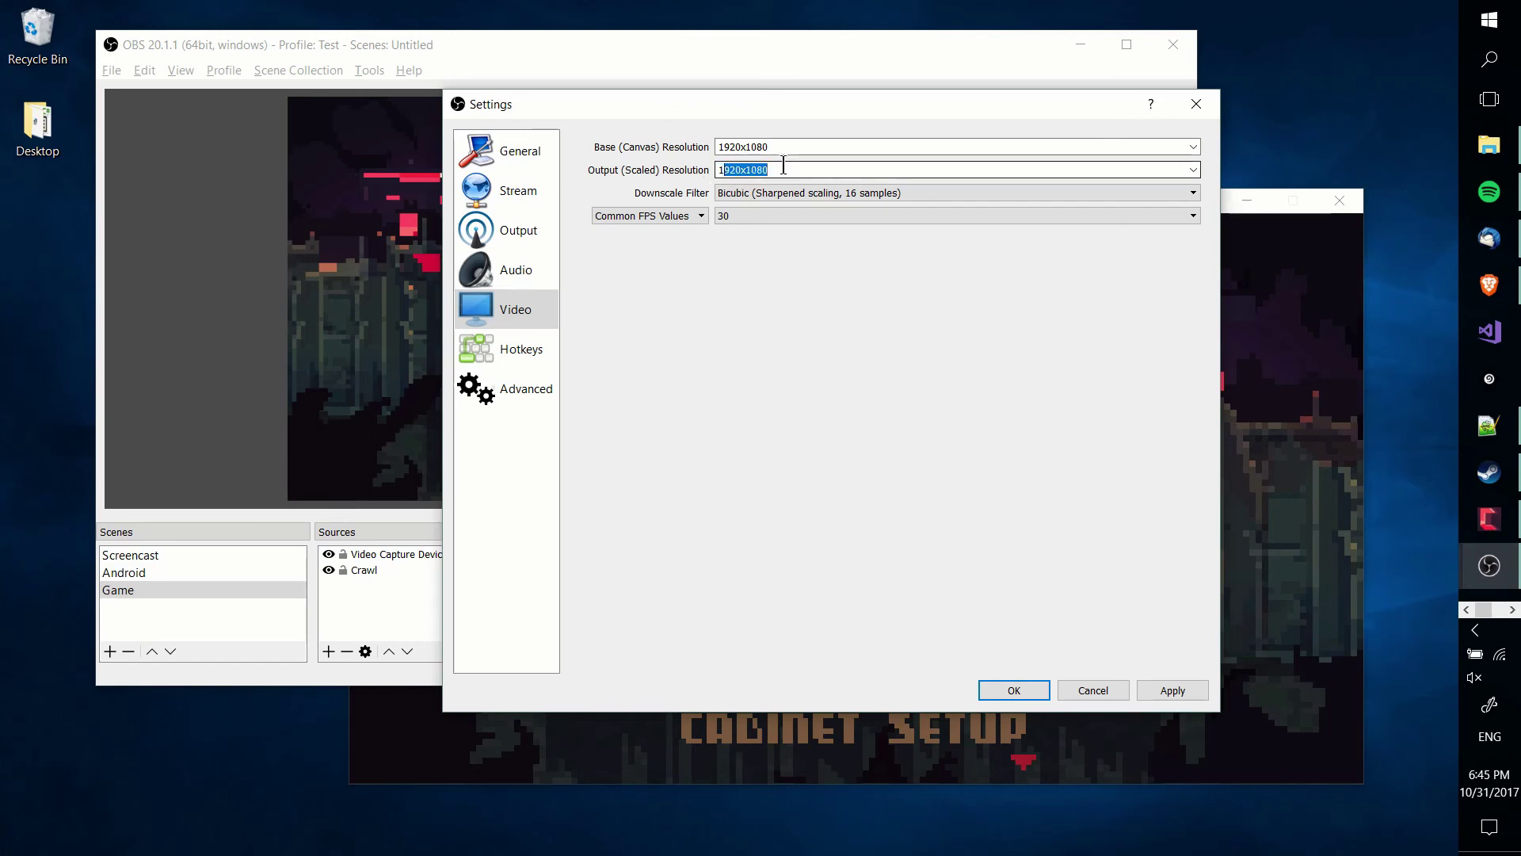
text(0x)
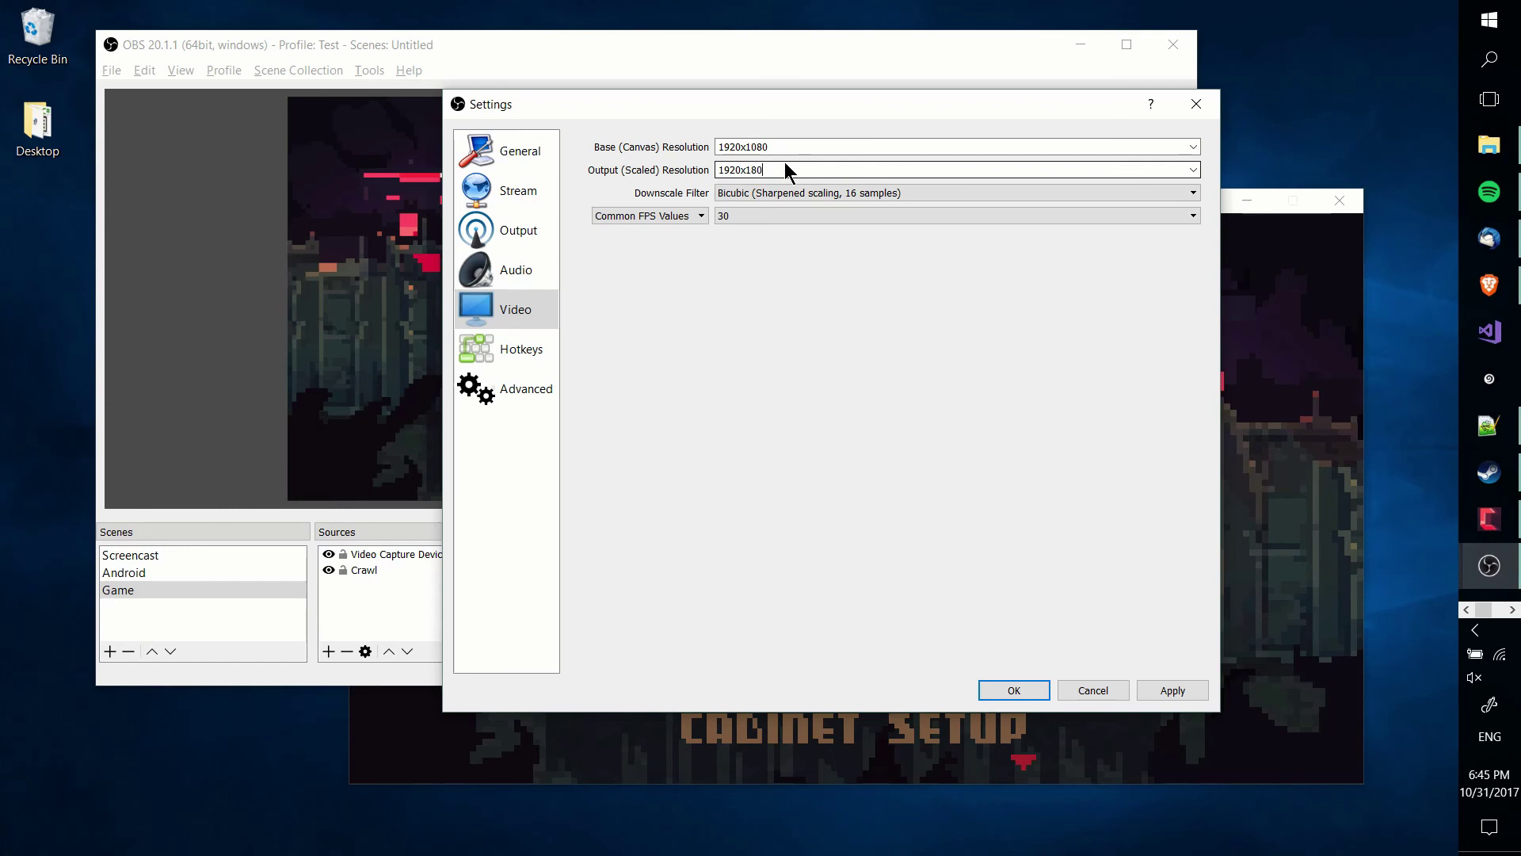
text(180)
drag(743, 147, 683, 144)
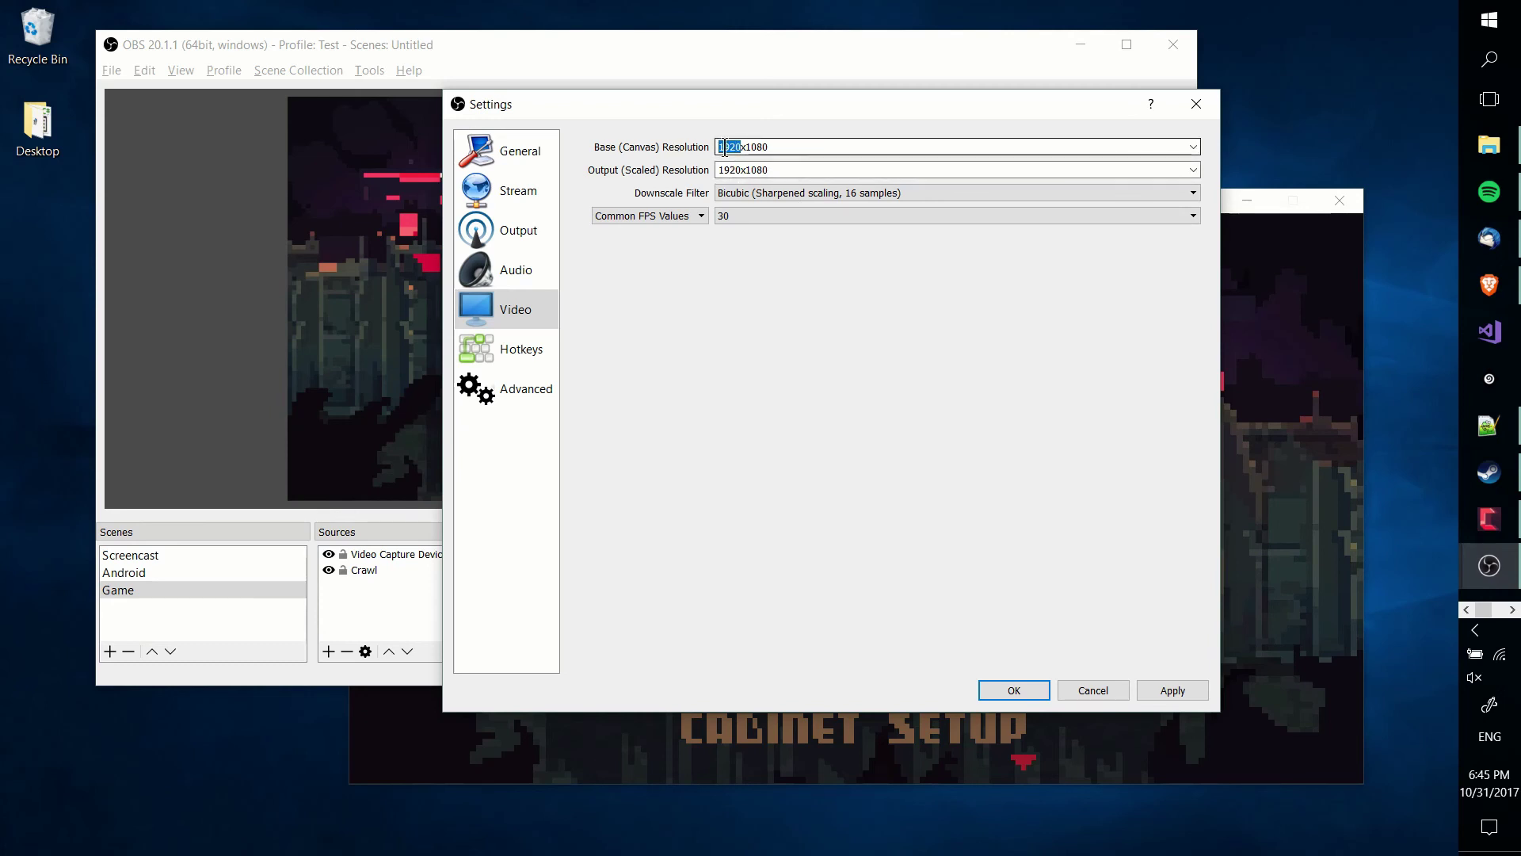
double_click(835, 146)
click(835, 146)
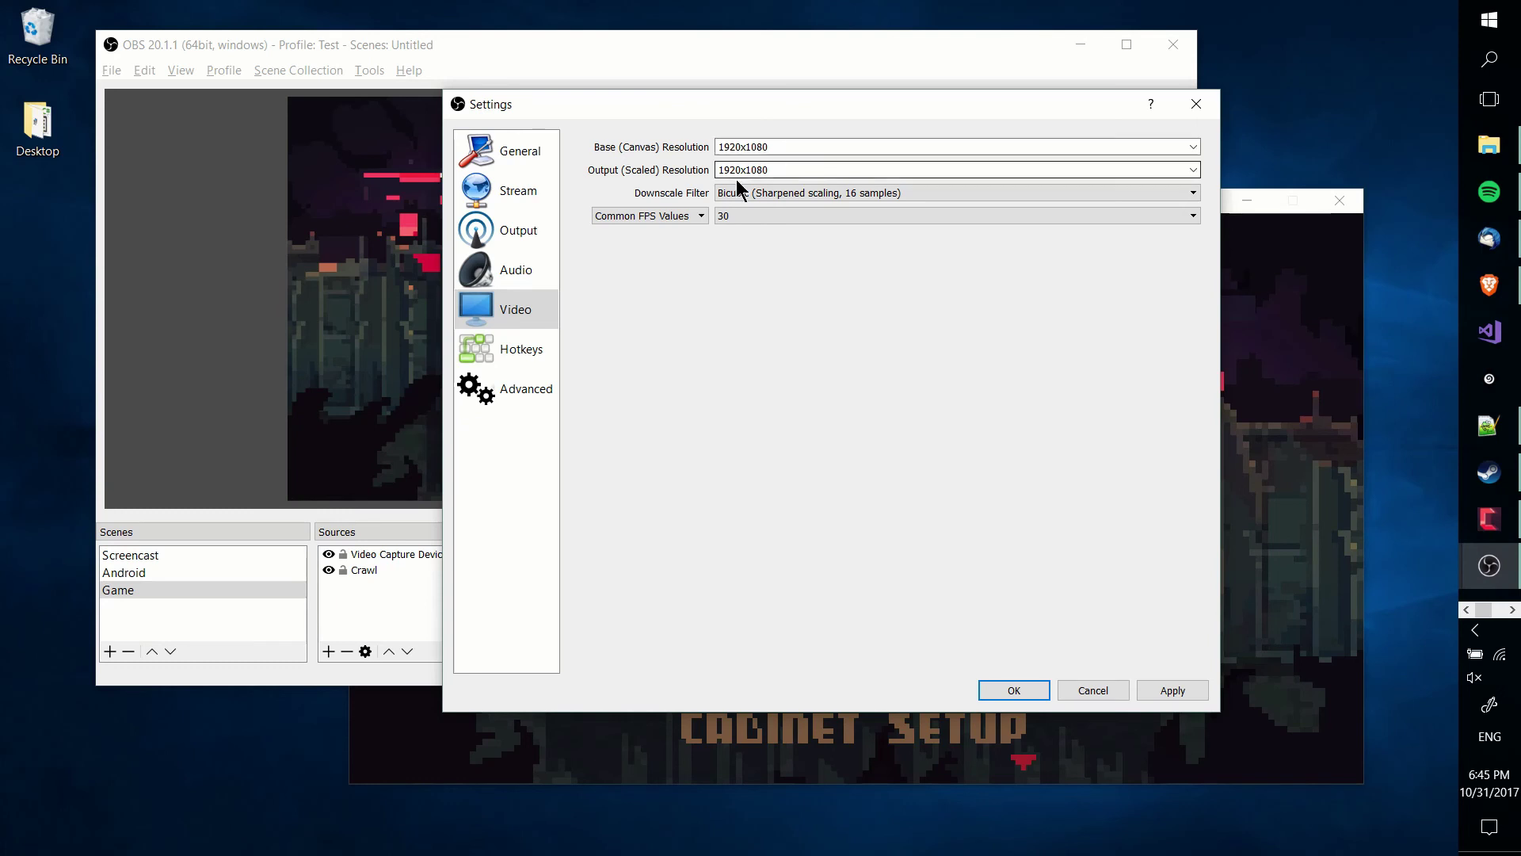
- Set the interface theme to Dark on the General settings page
click(491, 341)
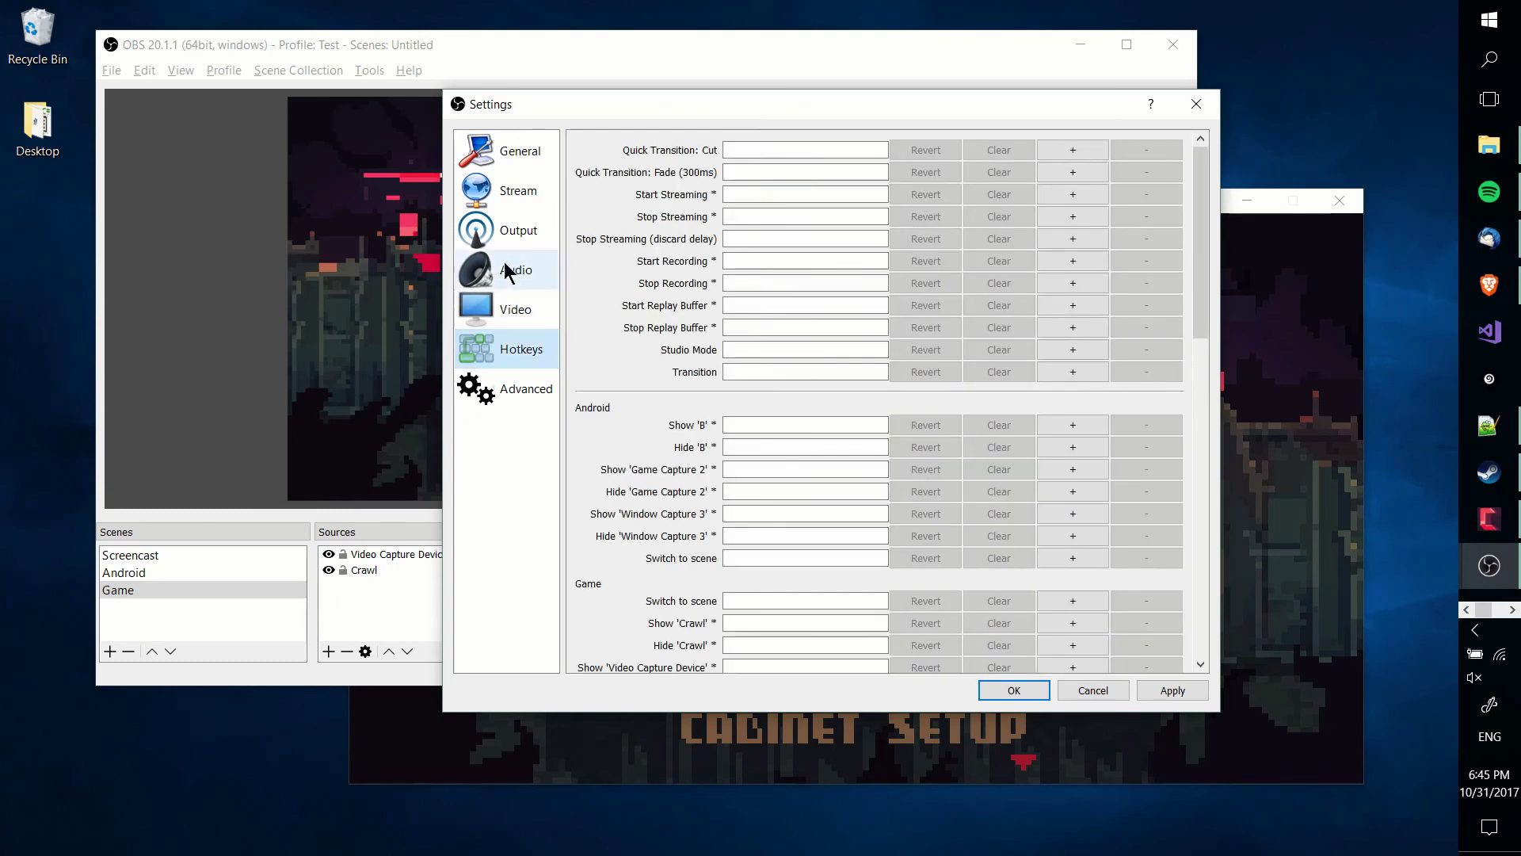
click(505, 147)
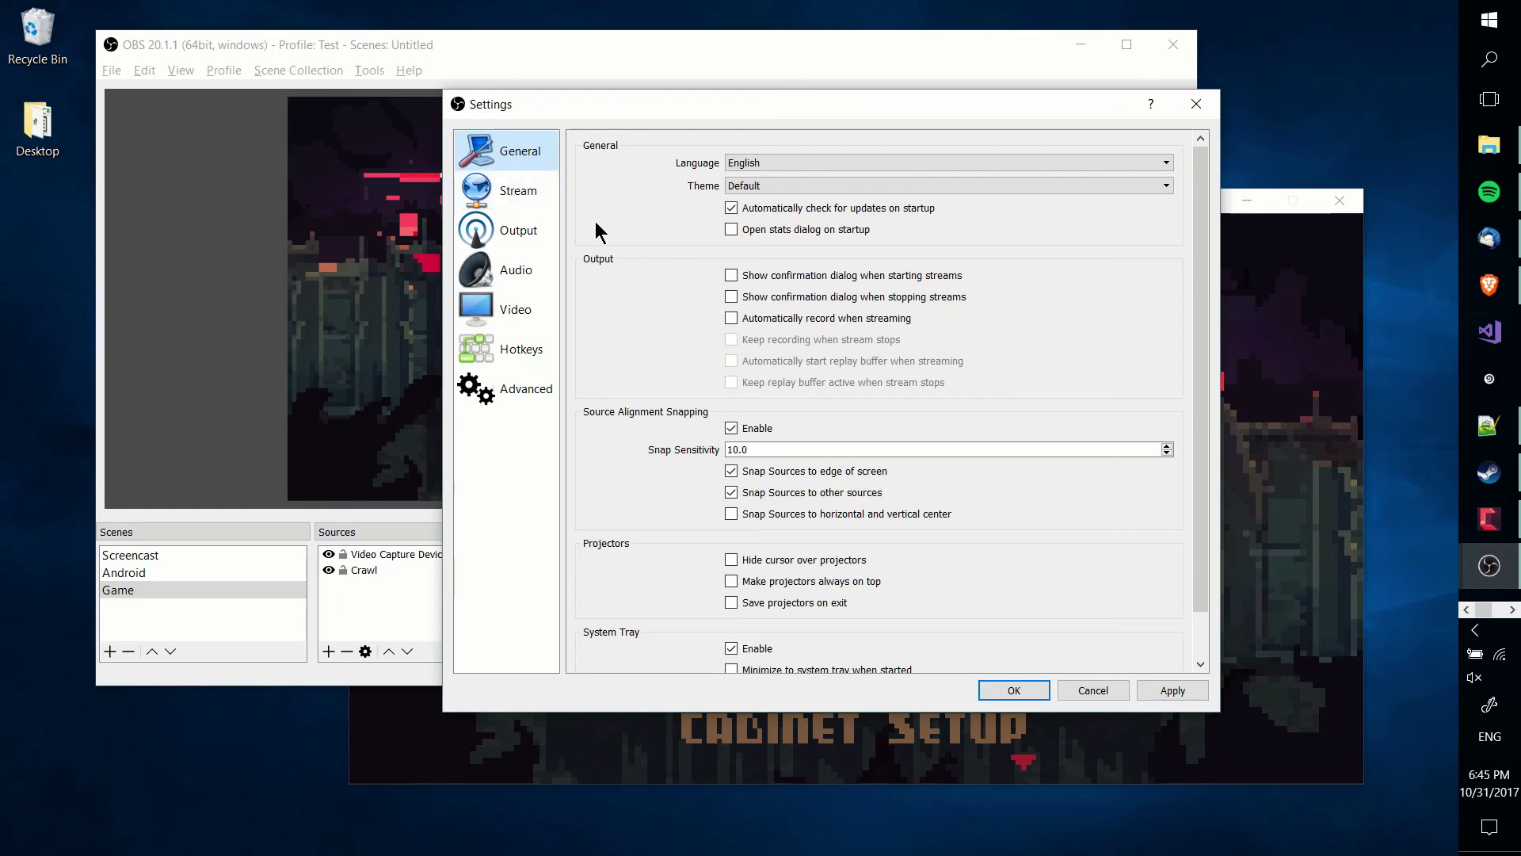
scroll(607, 249, down, 1)
scroll(606, 249, up, 1)
click(750, 184)
click(742, 184)
click(746, 188)
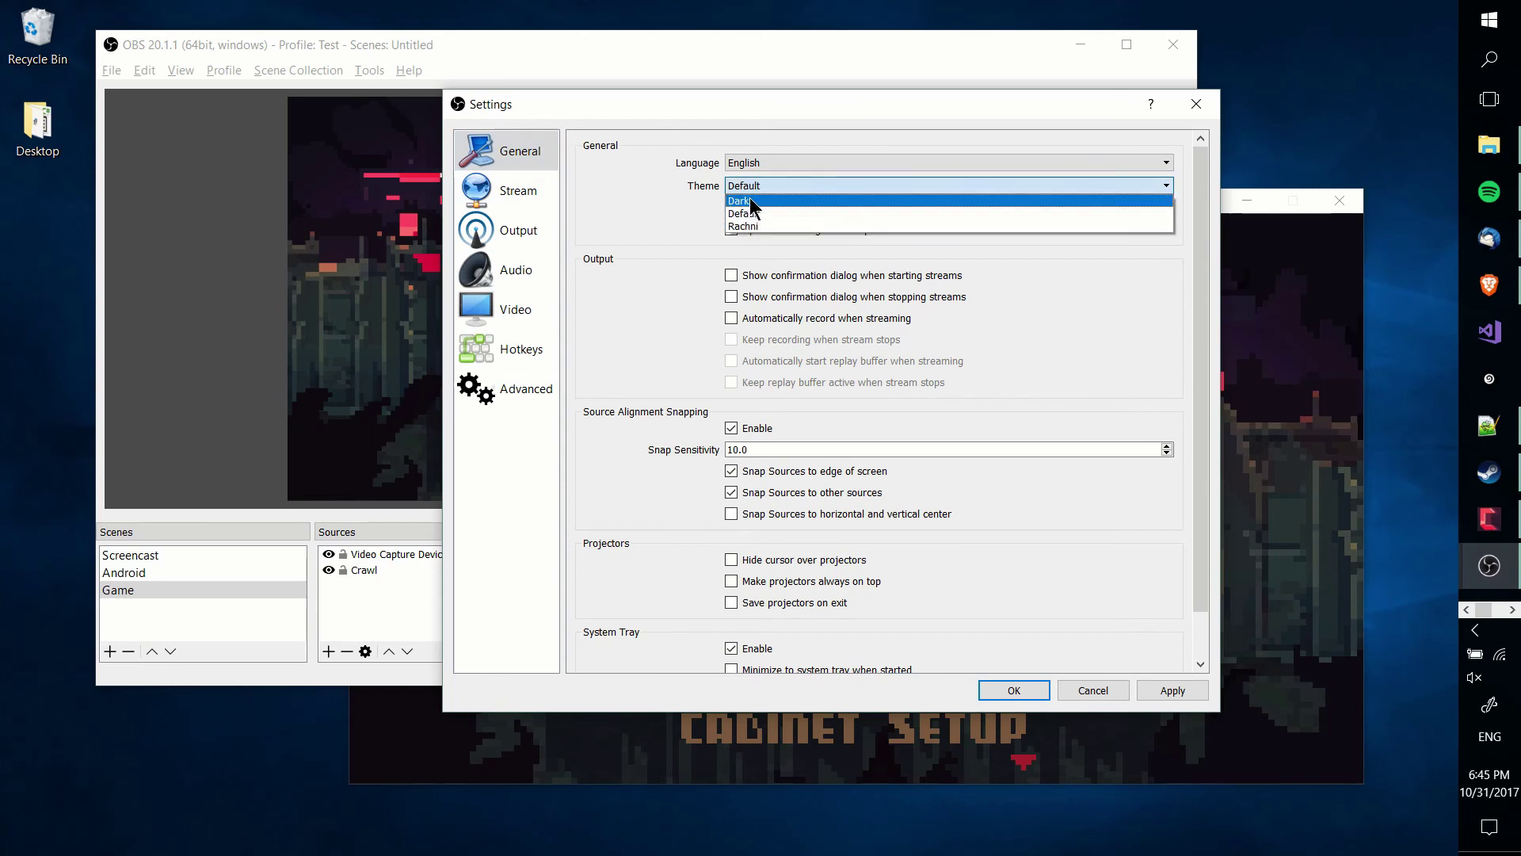
click(749, 201)
- Try the Rachni theme, then switch back to Dark
click(733, 187)
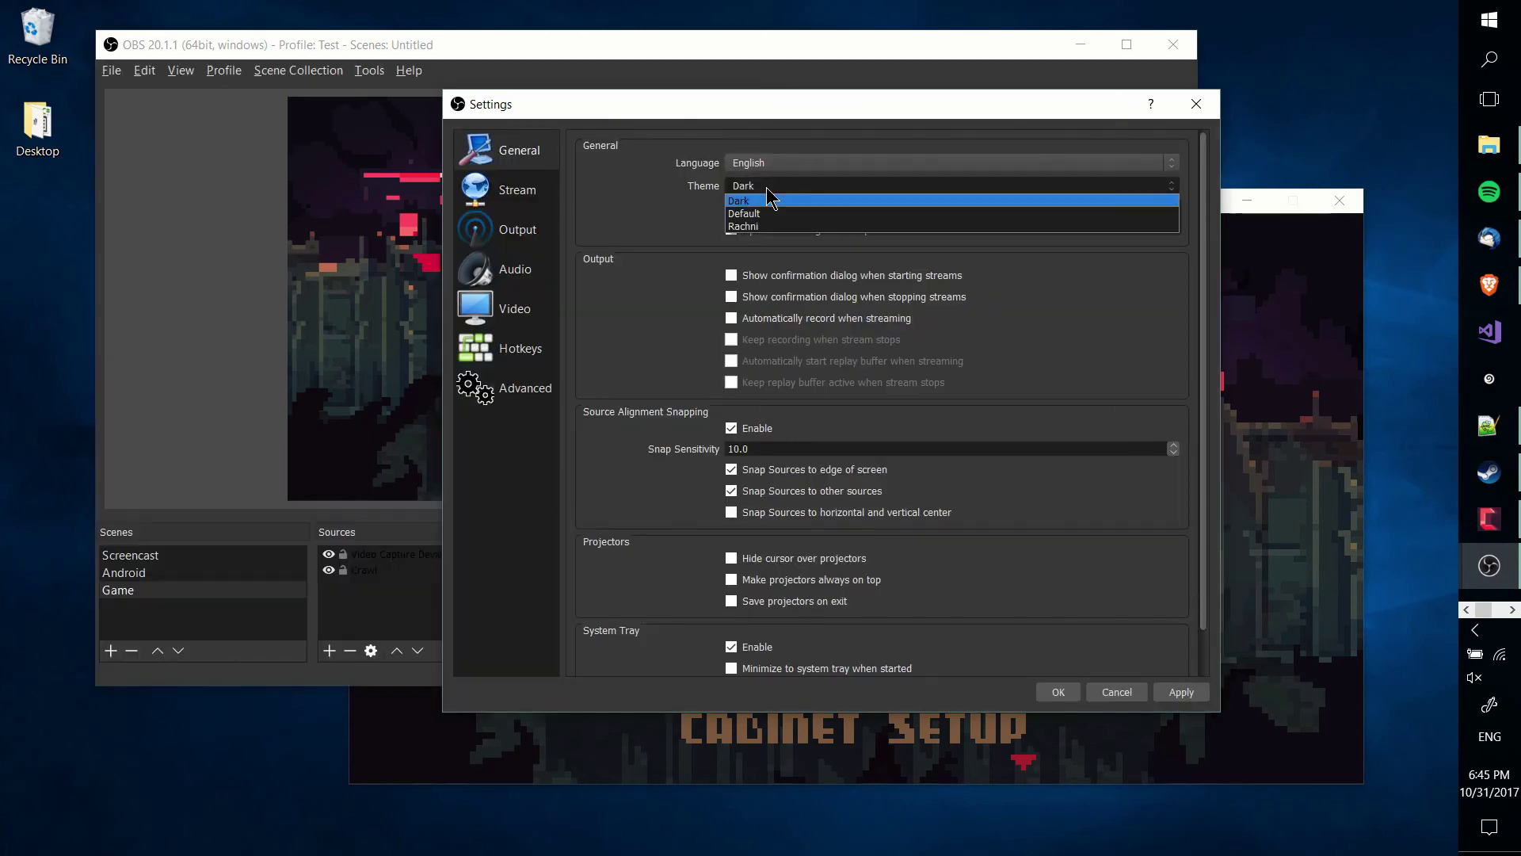
click(766, 187)
click(759, 189)
click(773, 227)
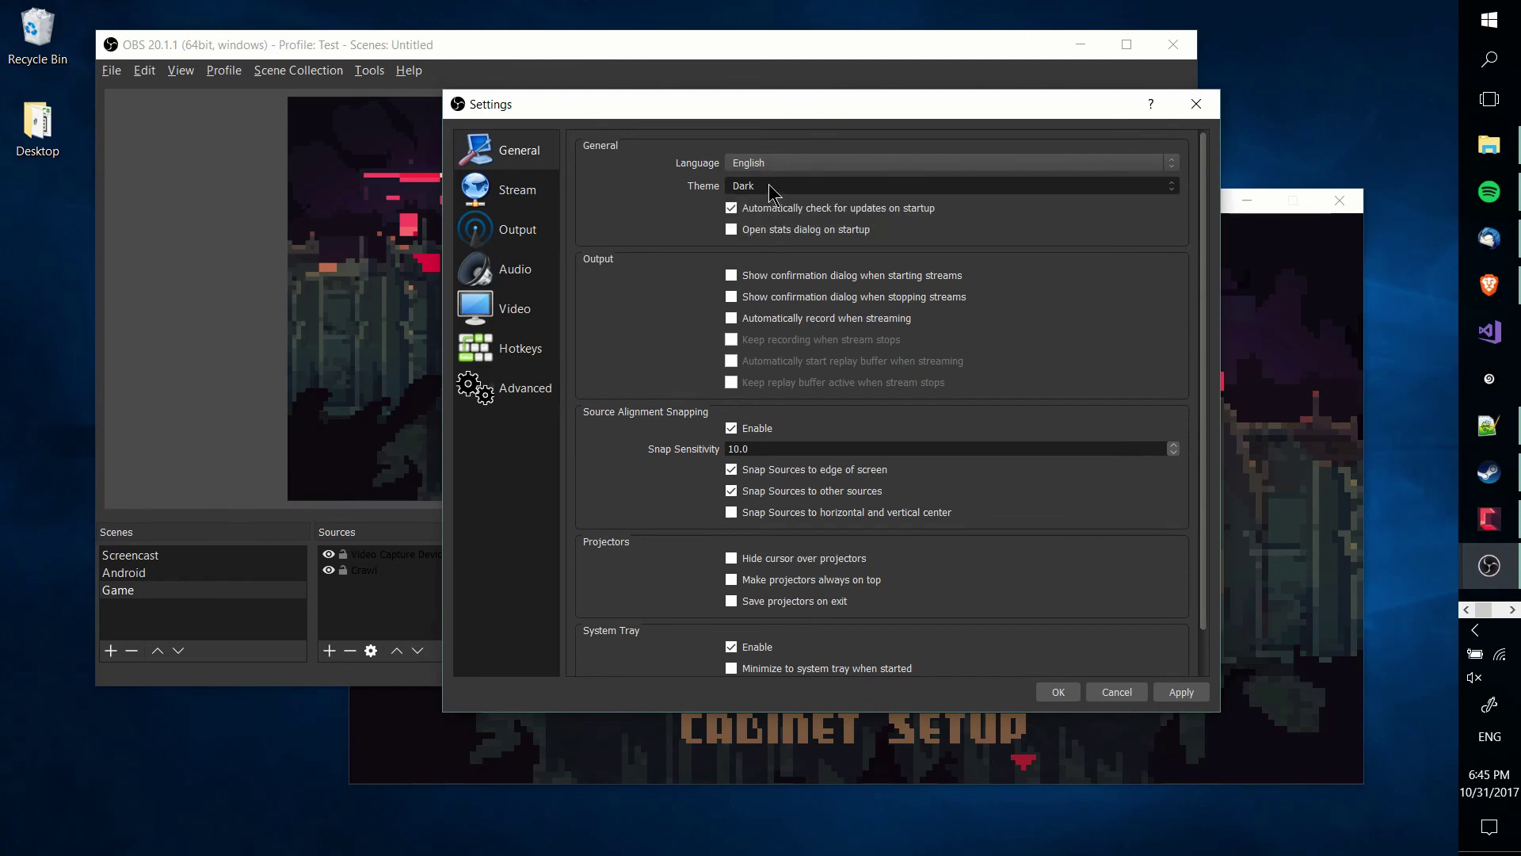
click(773, 207)
click(749, 217)
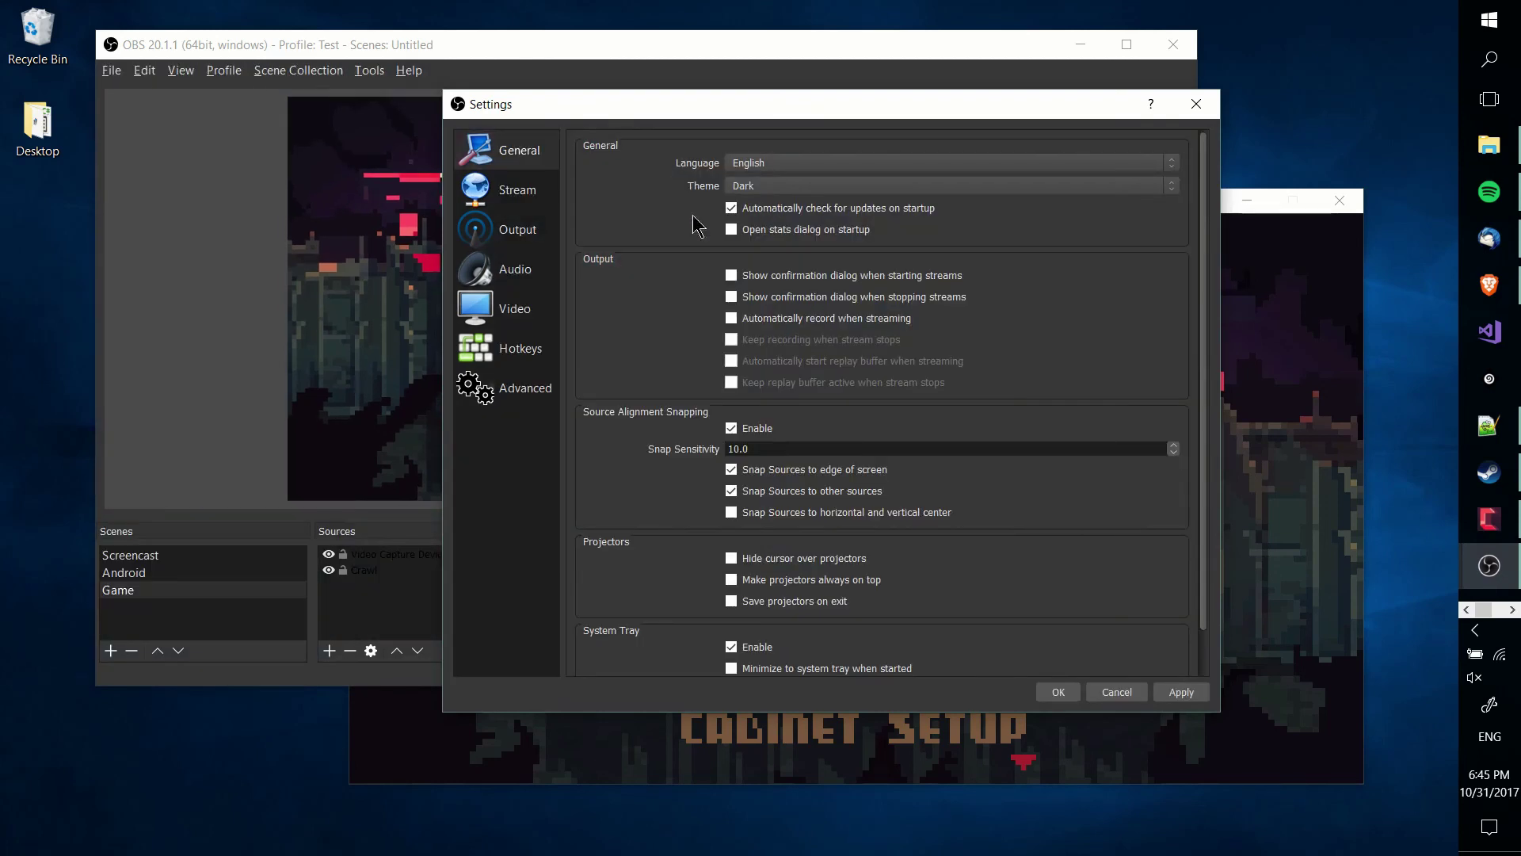
click(517, 192)
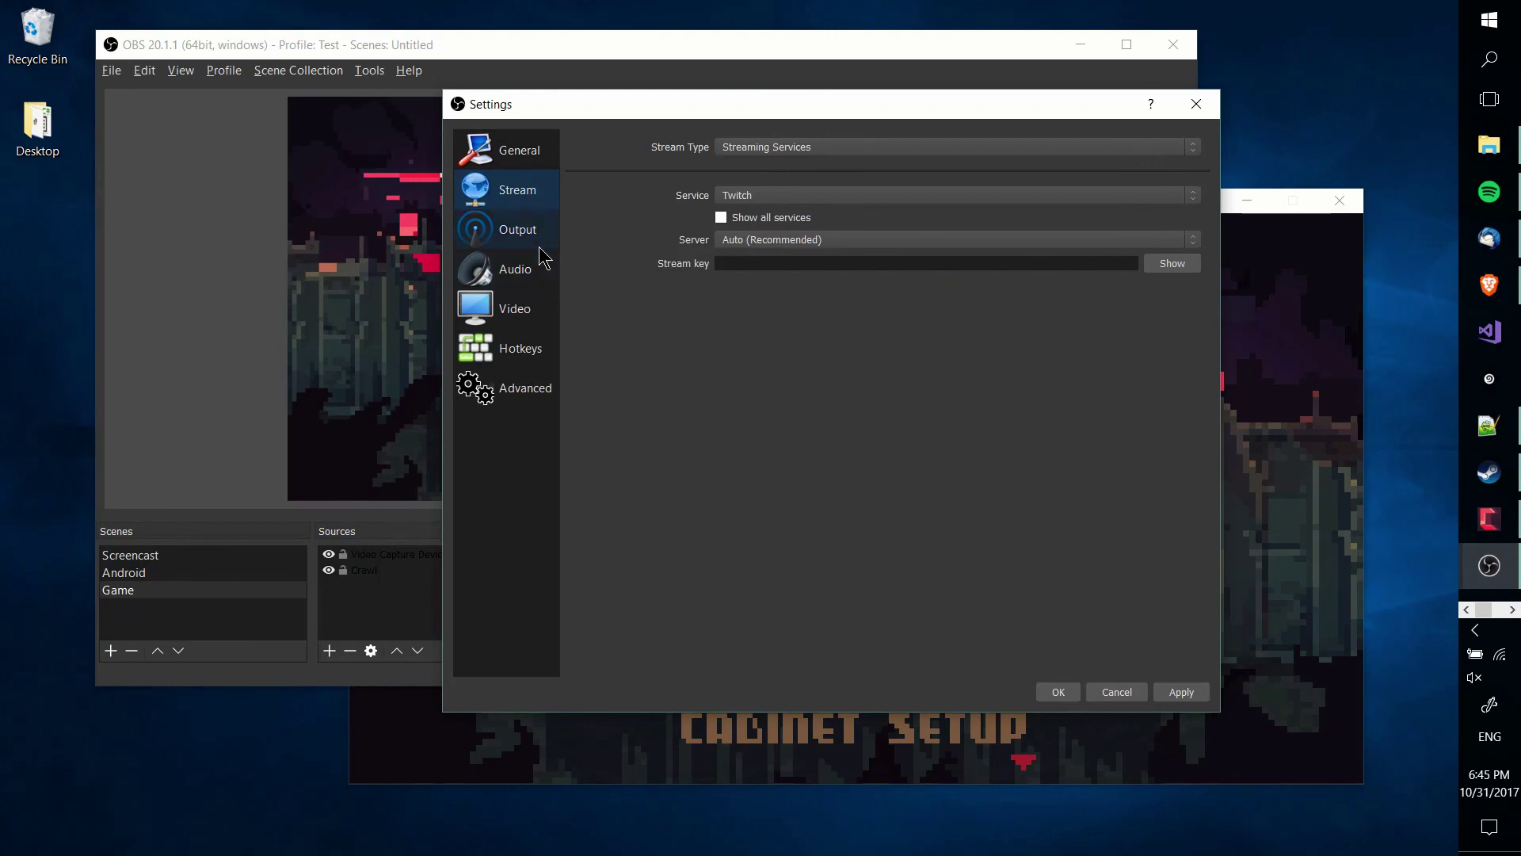
- Assign Ctrl+Alt+R to both the Start Recording and Stop Recording hotkeys
click(523, 231)
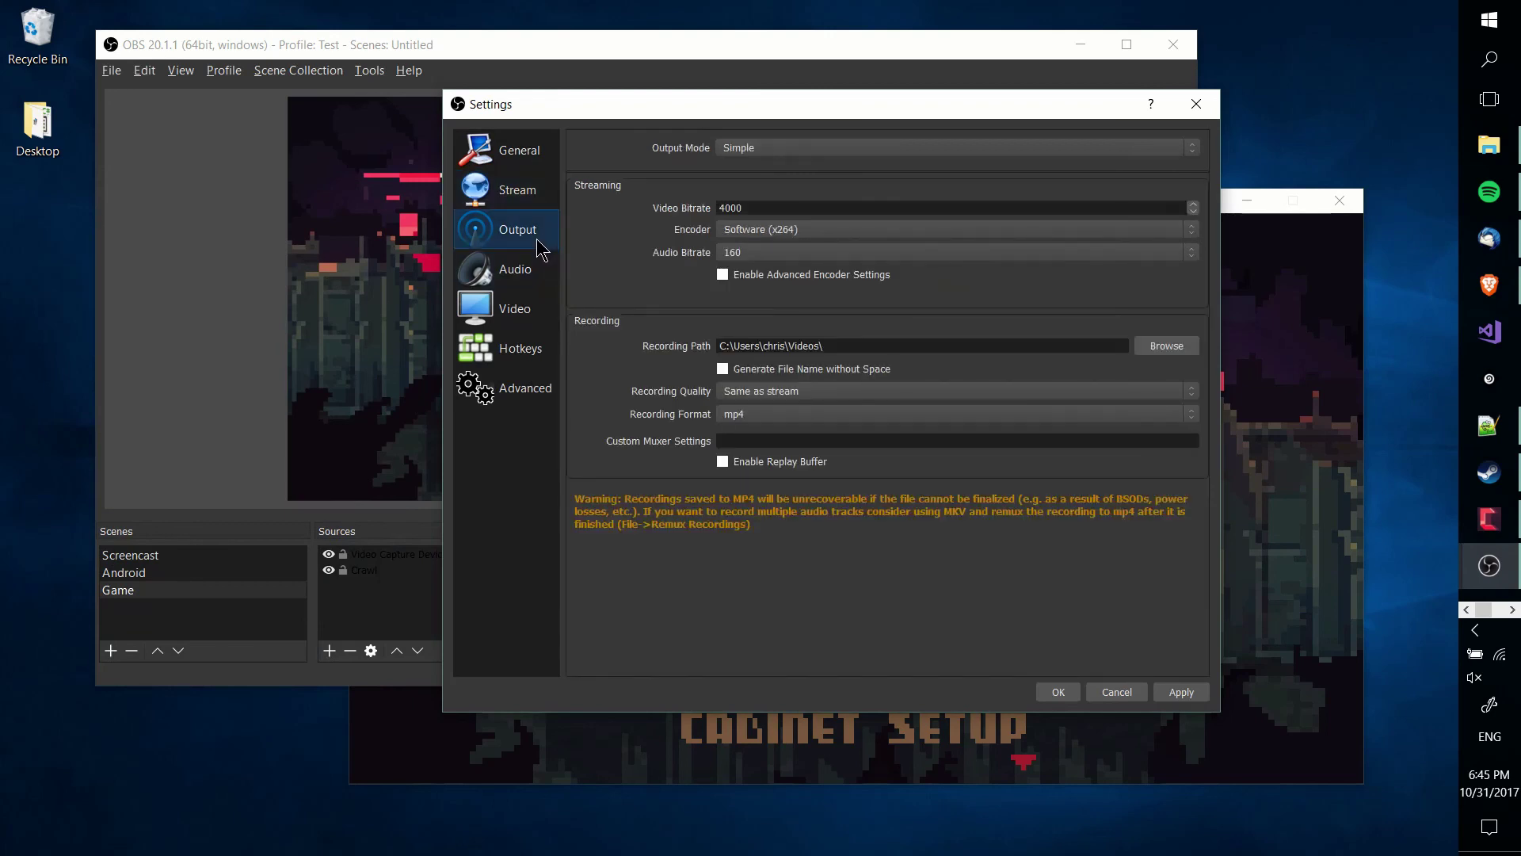
click(533, 283)
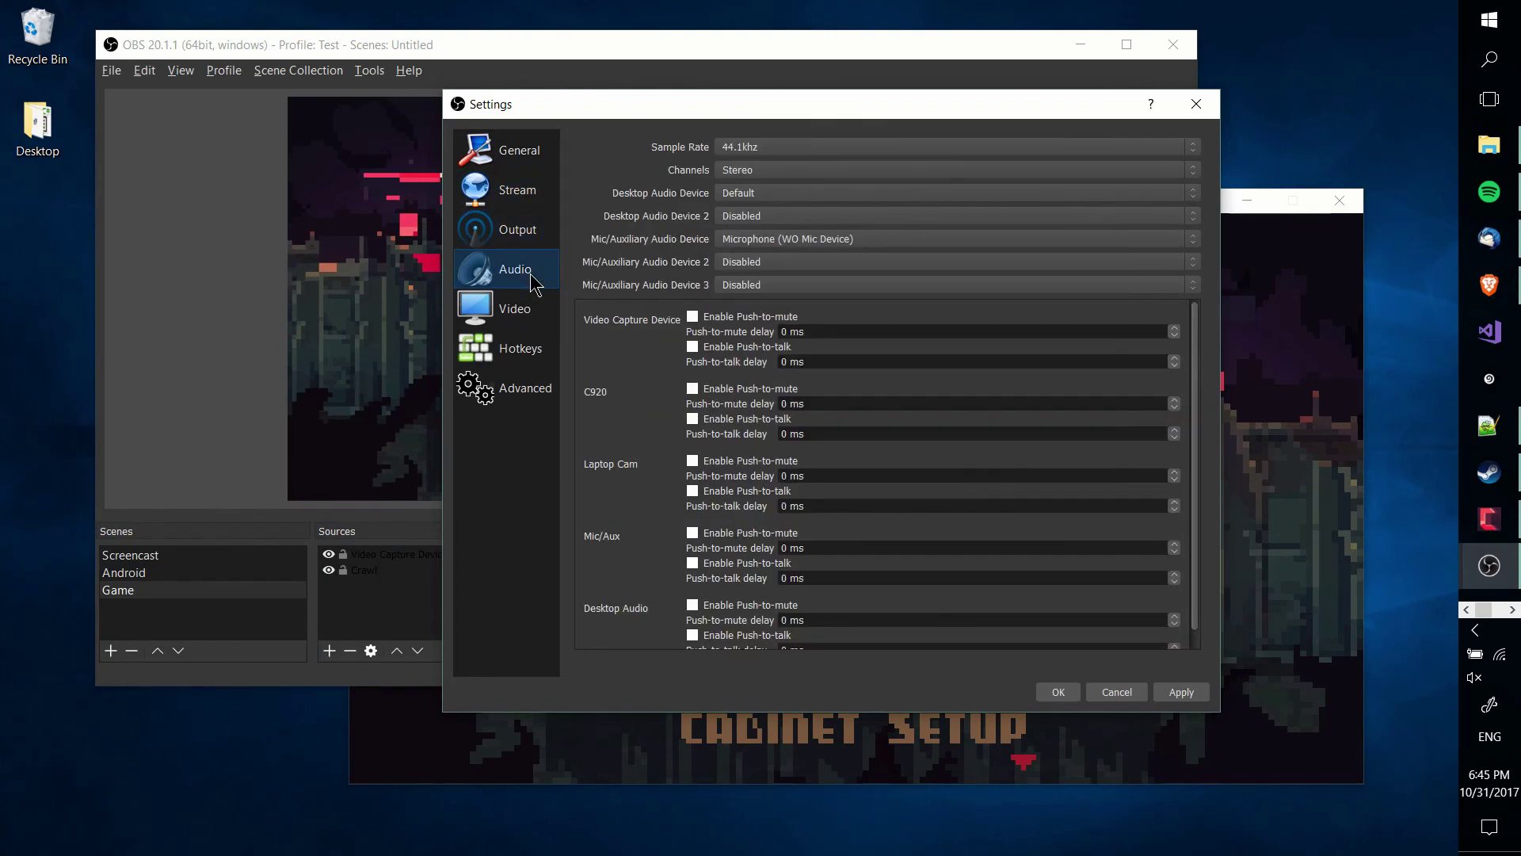
click(535, 309)
click(535, 352)
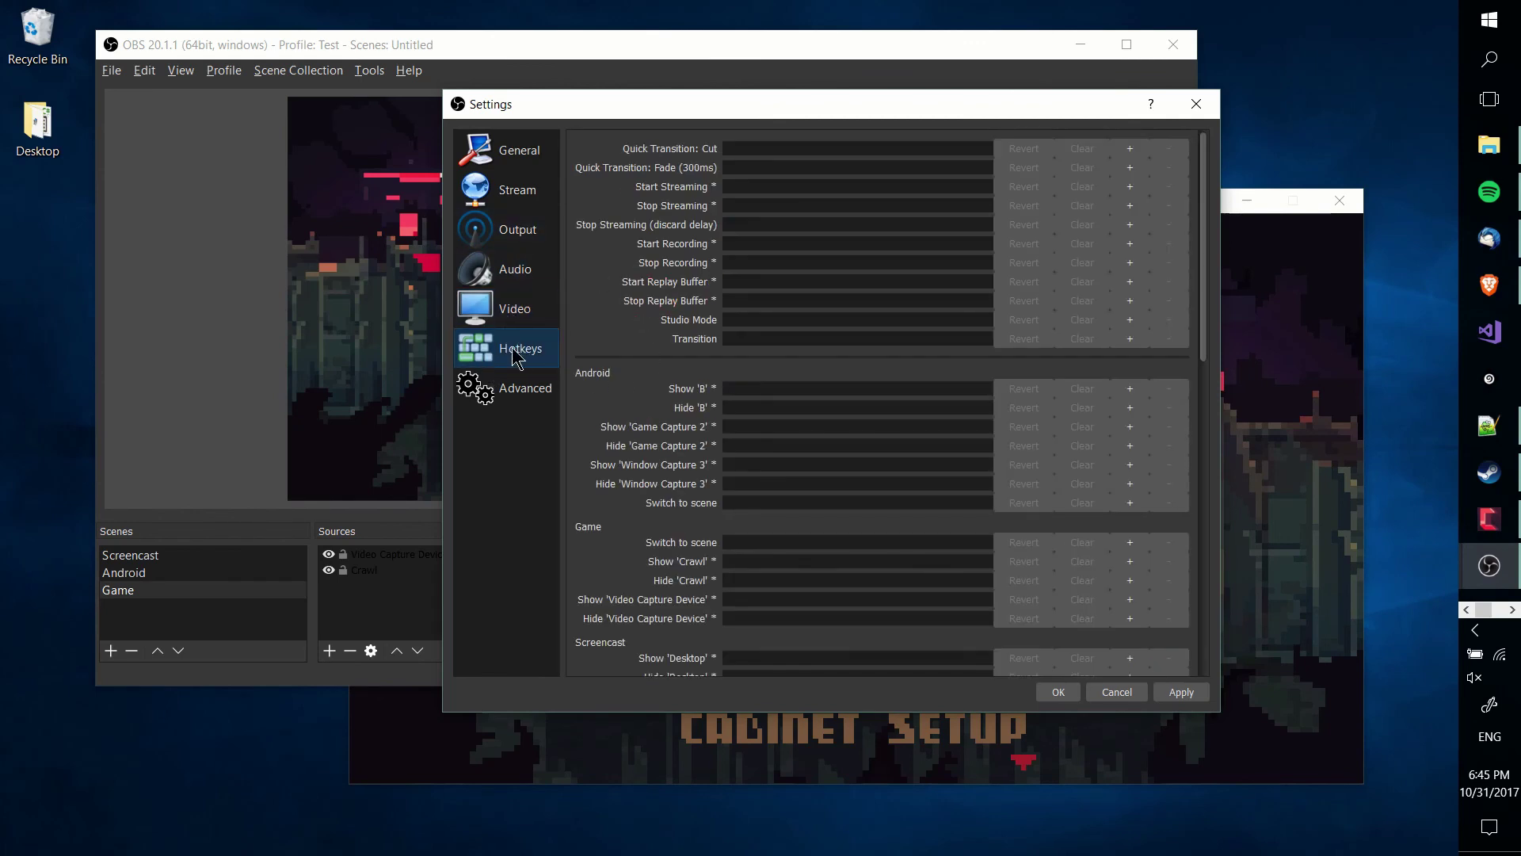
click(755, 244)
key(ctrl+alt+r)
click(759, 262)
key(ctrl+alt+r)
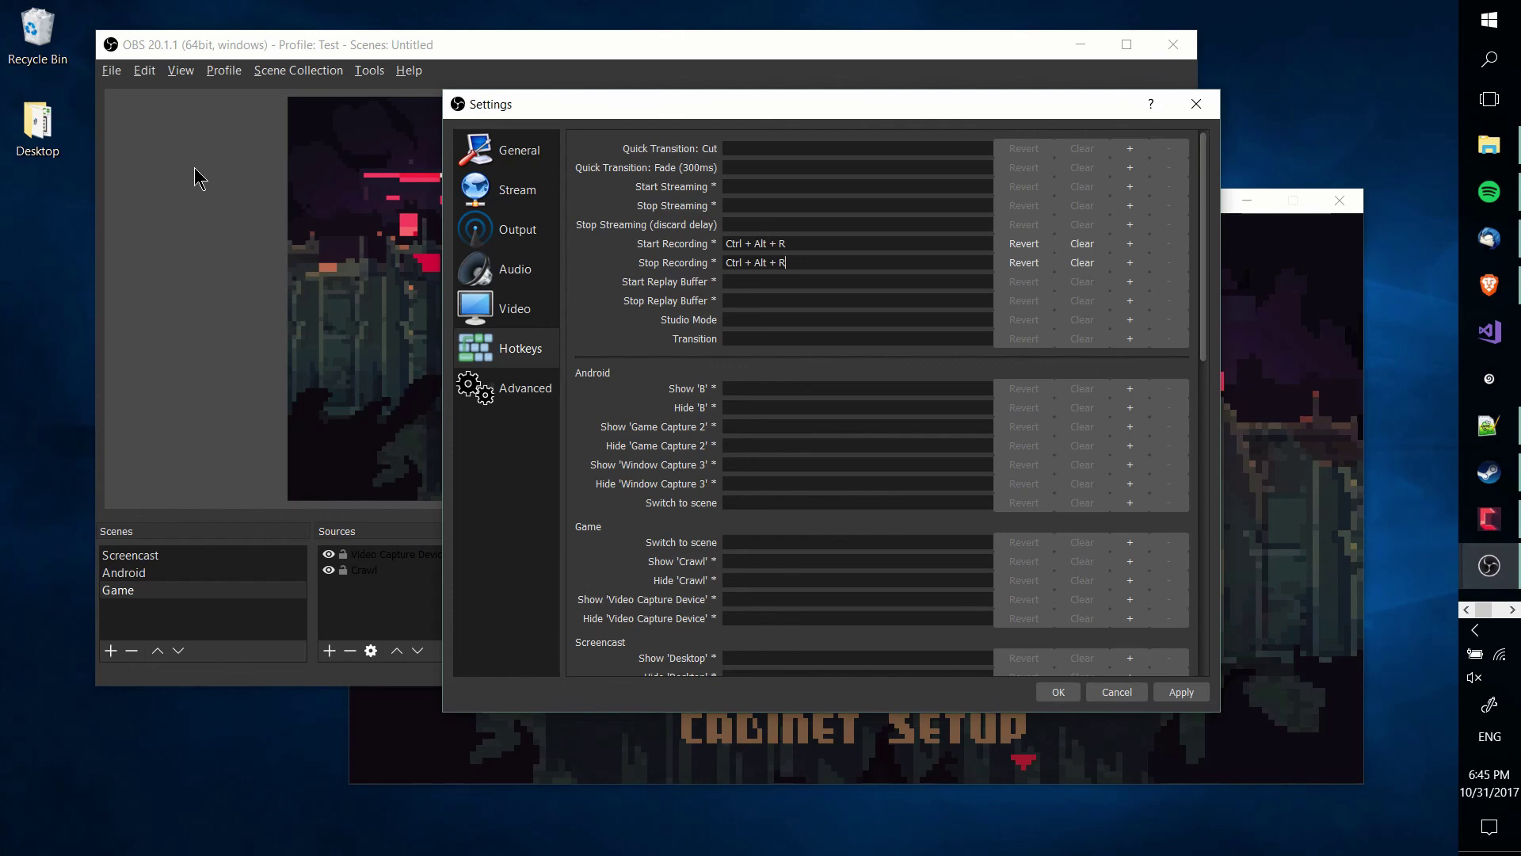
scroll(682, 372, down, 10)
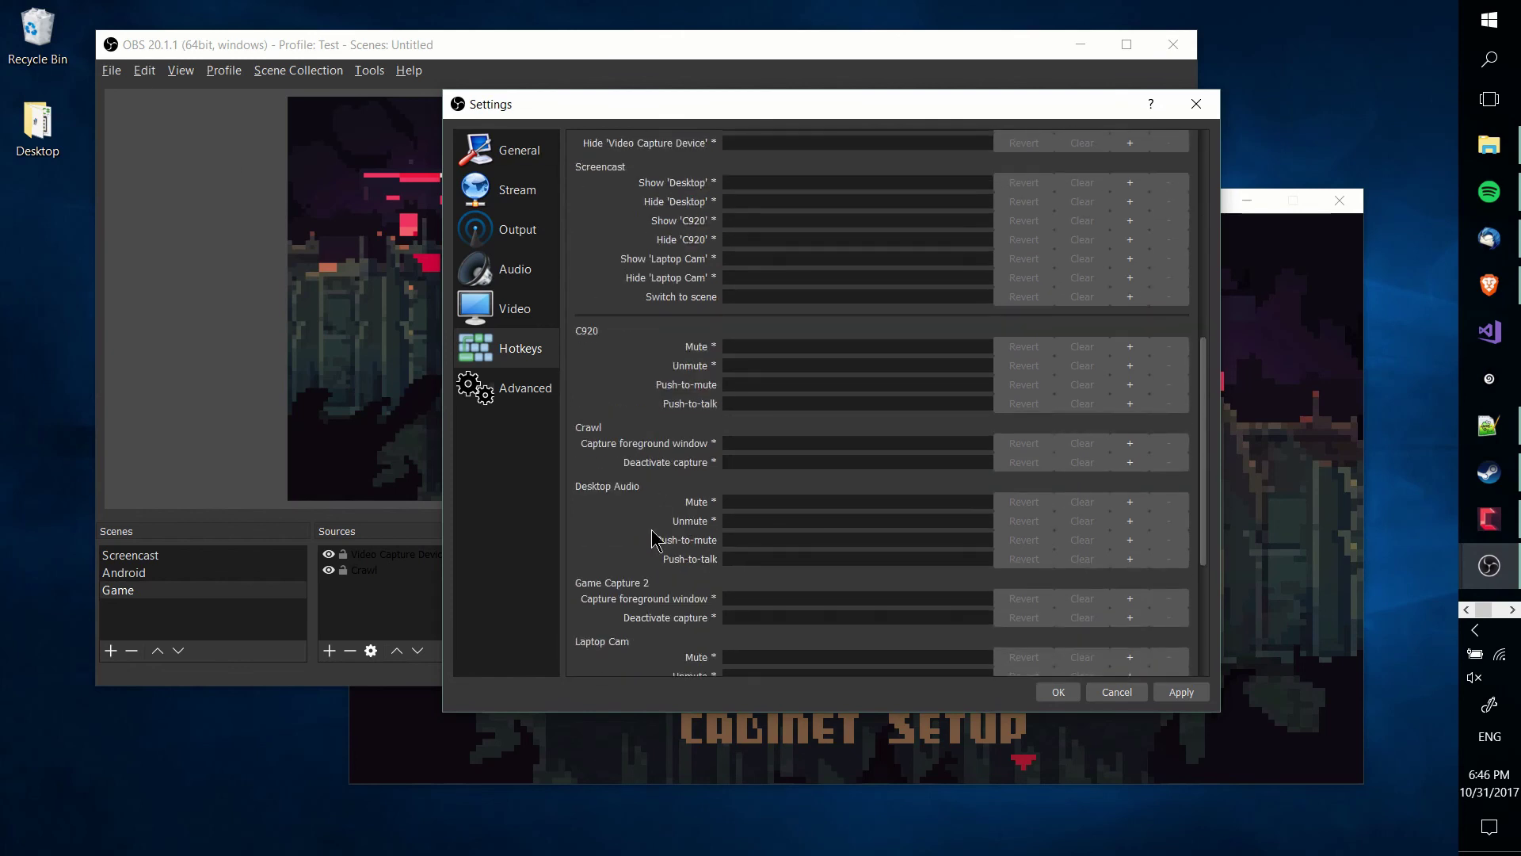
scroll(655, 541, up, 10)
click(526, 198)
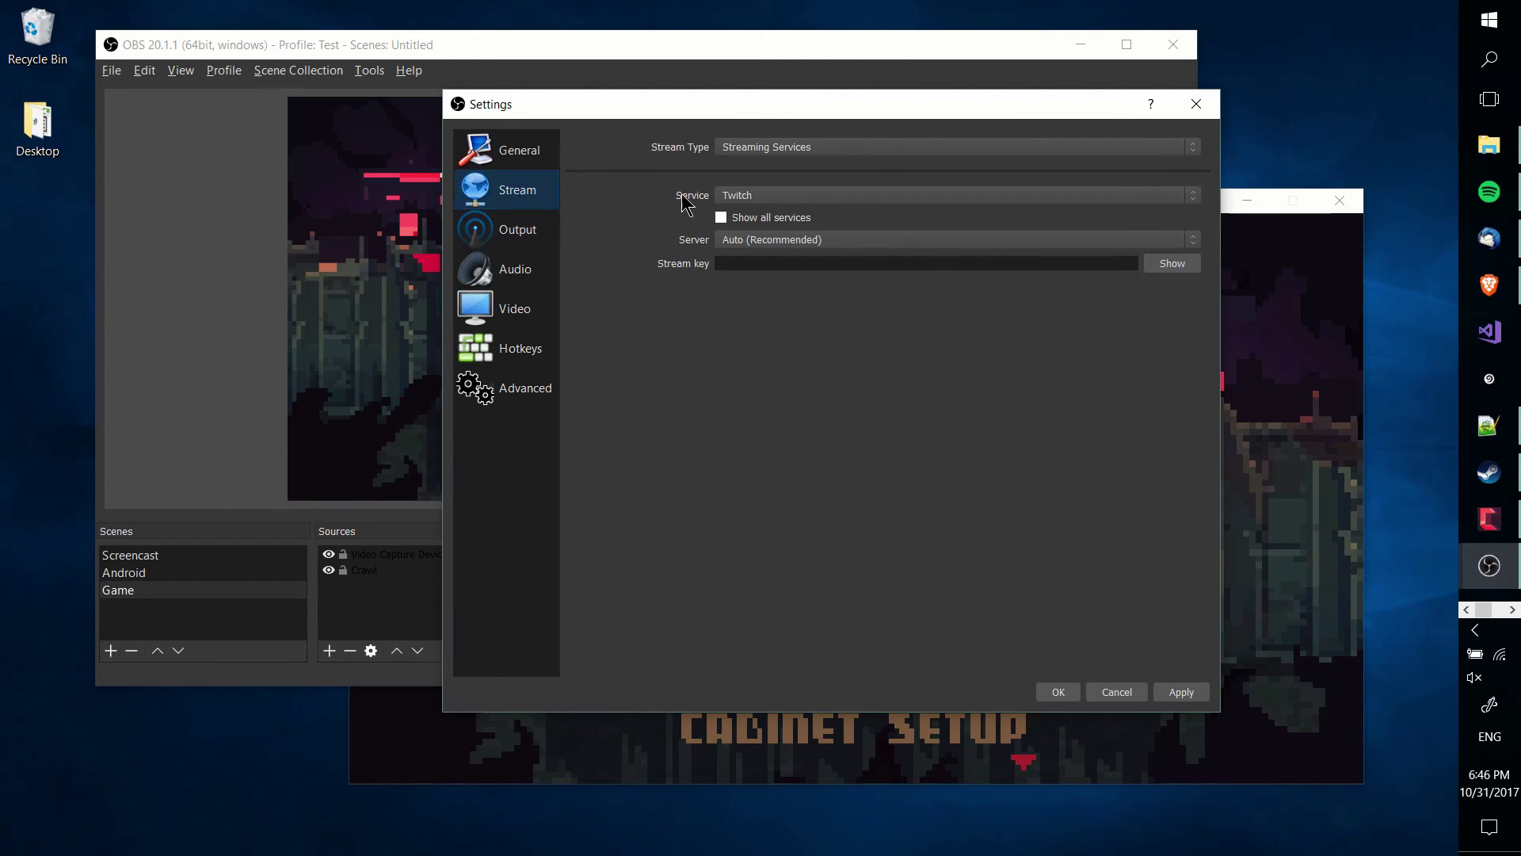
- Browse the streaming services and Twitch servers, keeping Twitch with the automatic server
click(720, 198)
click(724, 200)
click(767, 241)
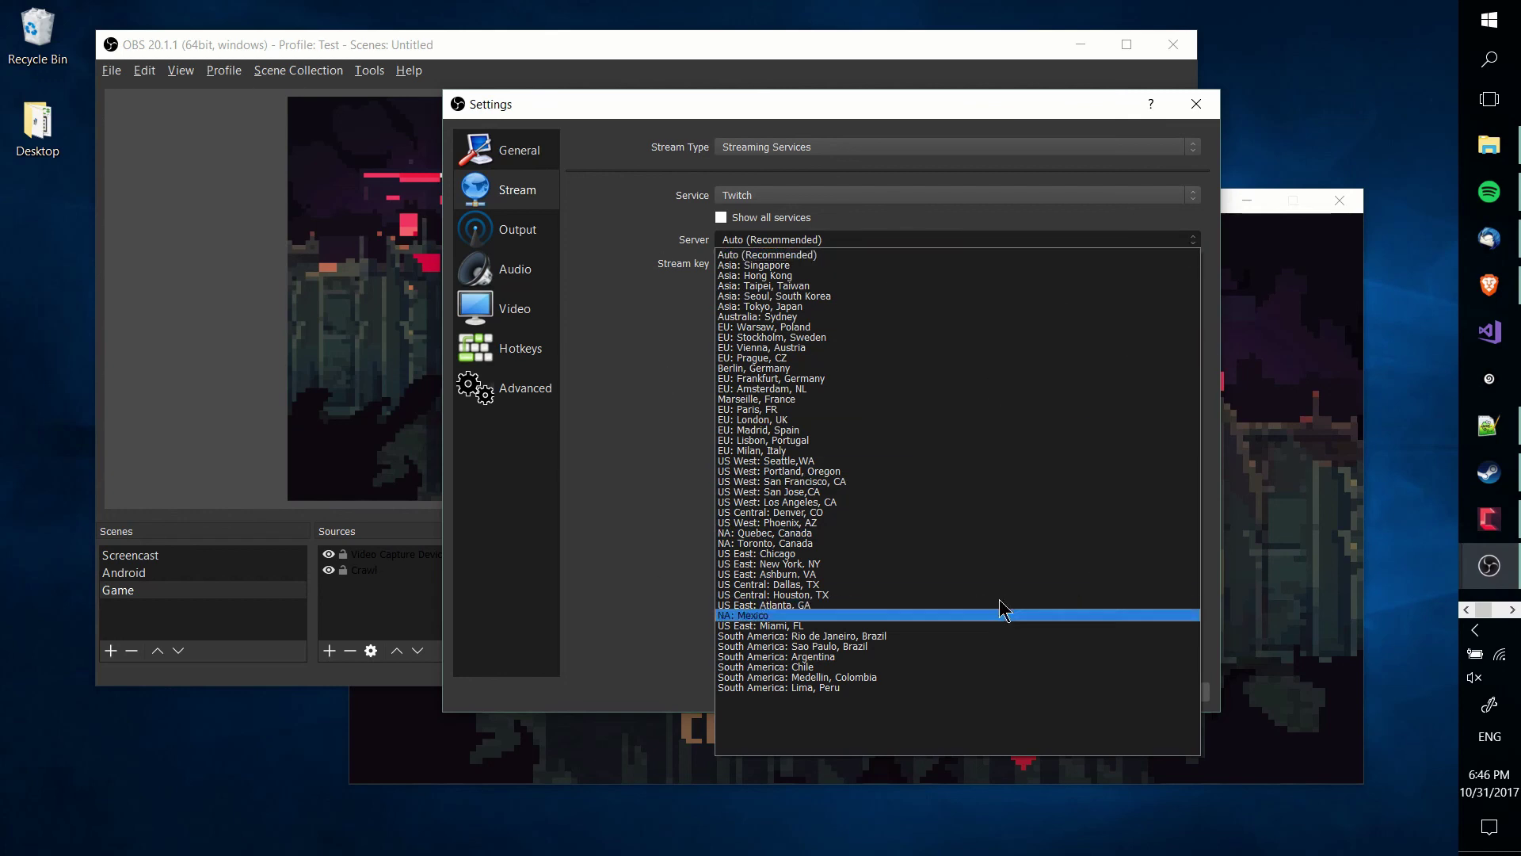
click(876, 236)
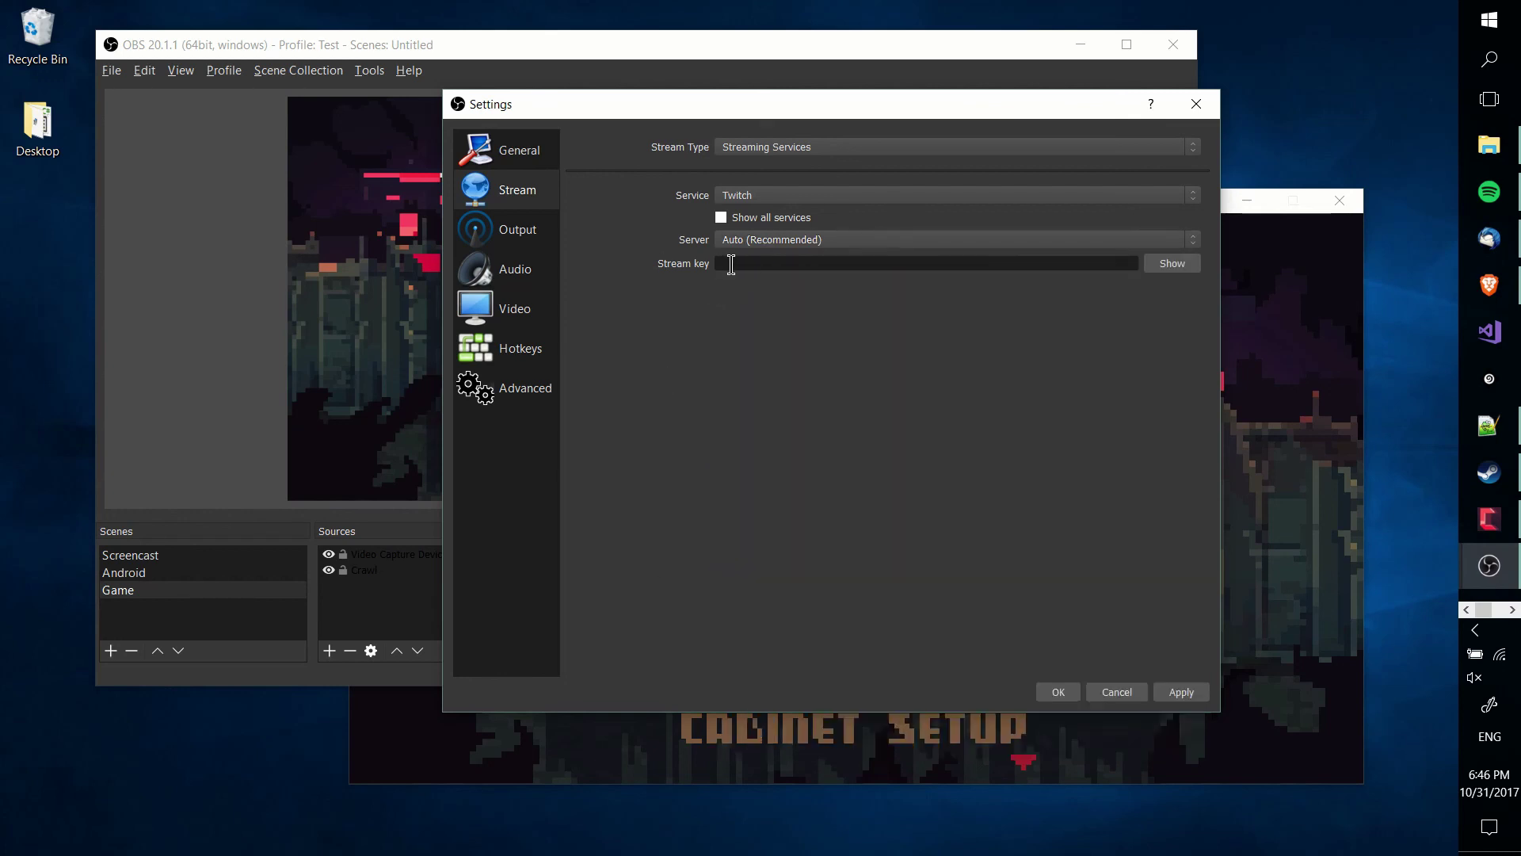
click(766, 195)
click(771, 214)
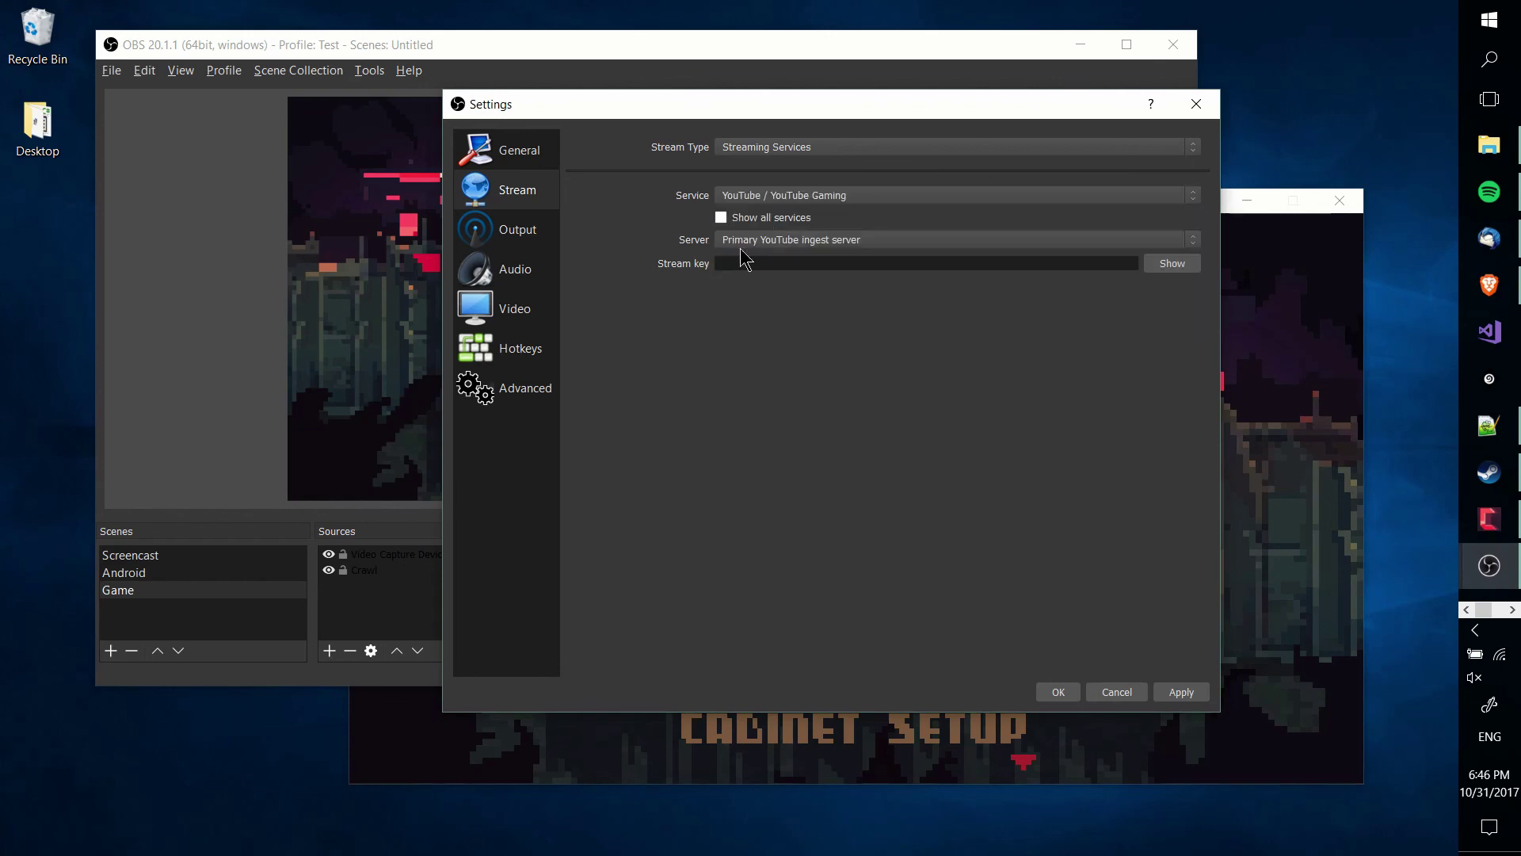
click(804, 201)
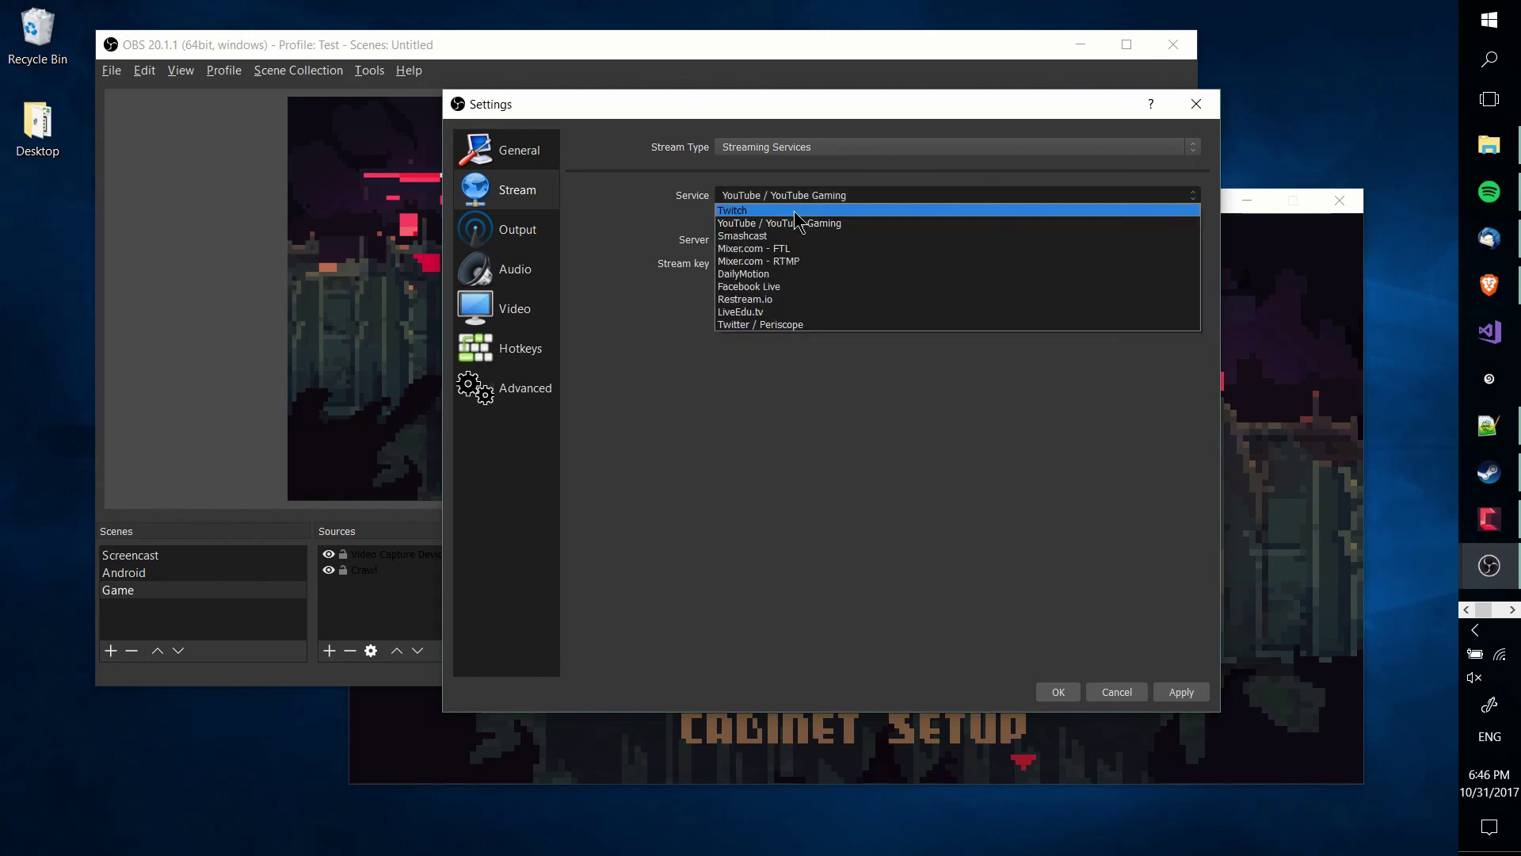
click(793, 222)
click(774, 195)
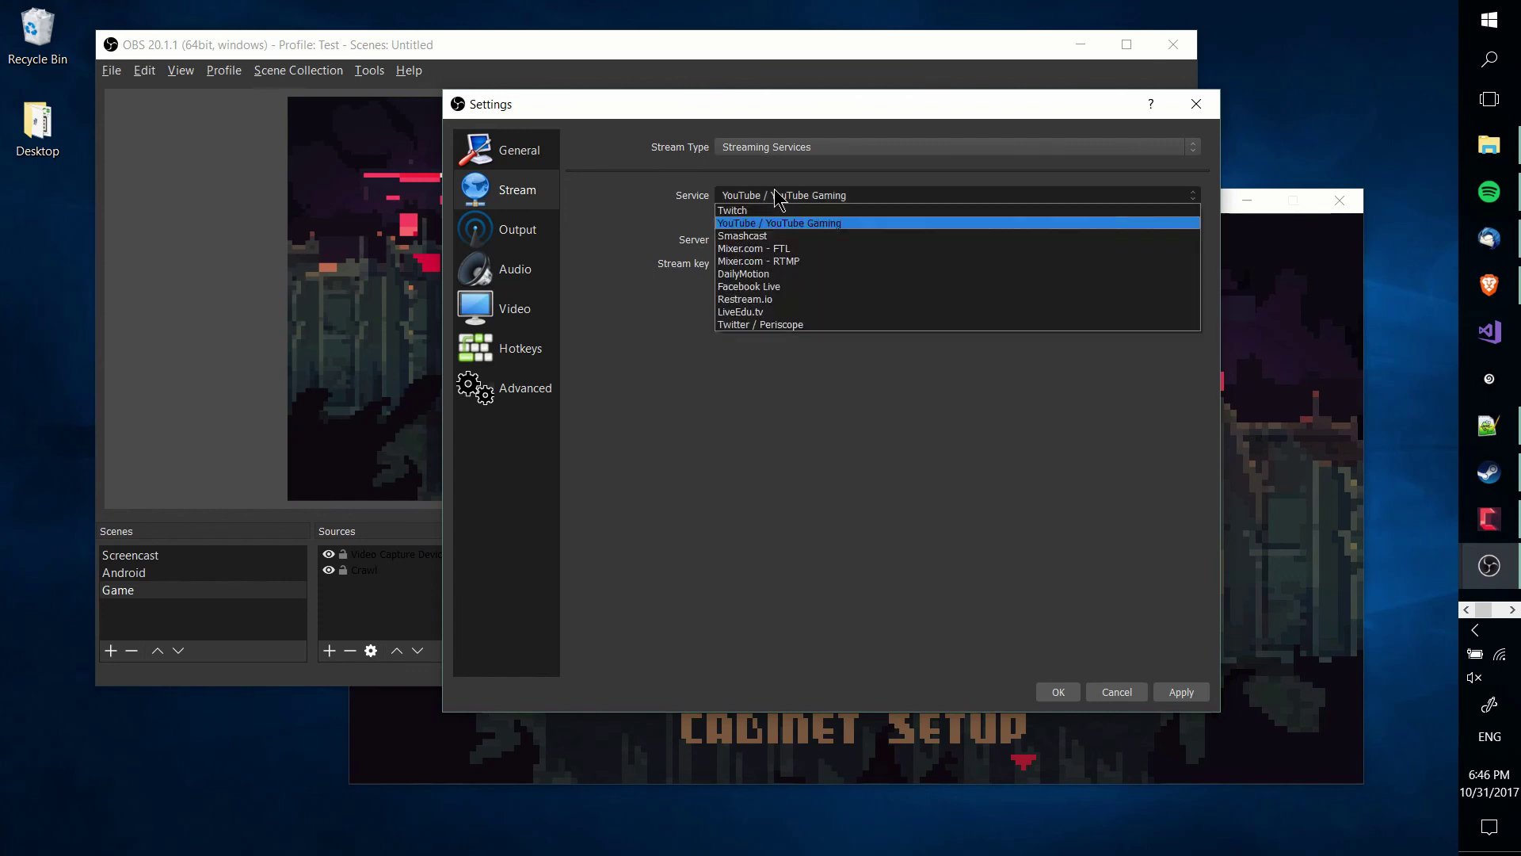
click(765, 217)
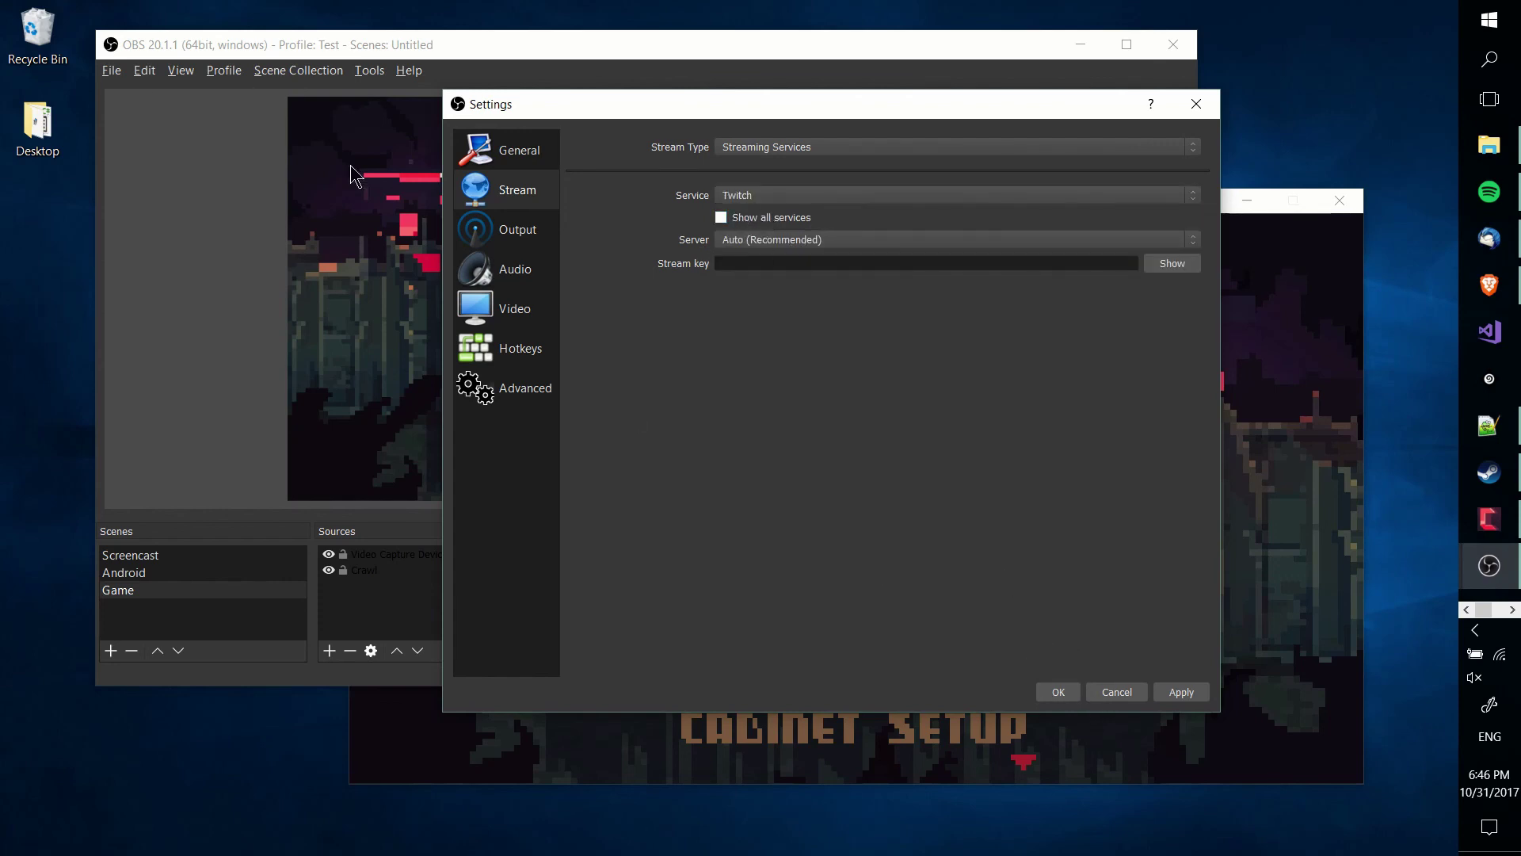
- Review the General, Output and Audio pages, then save and close Settings with OK
click(515, 152)
click(517, 229)
click(515, 270)
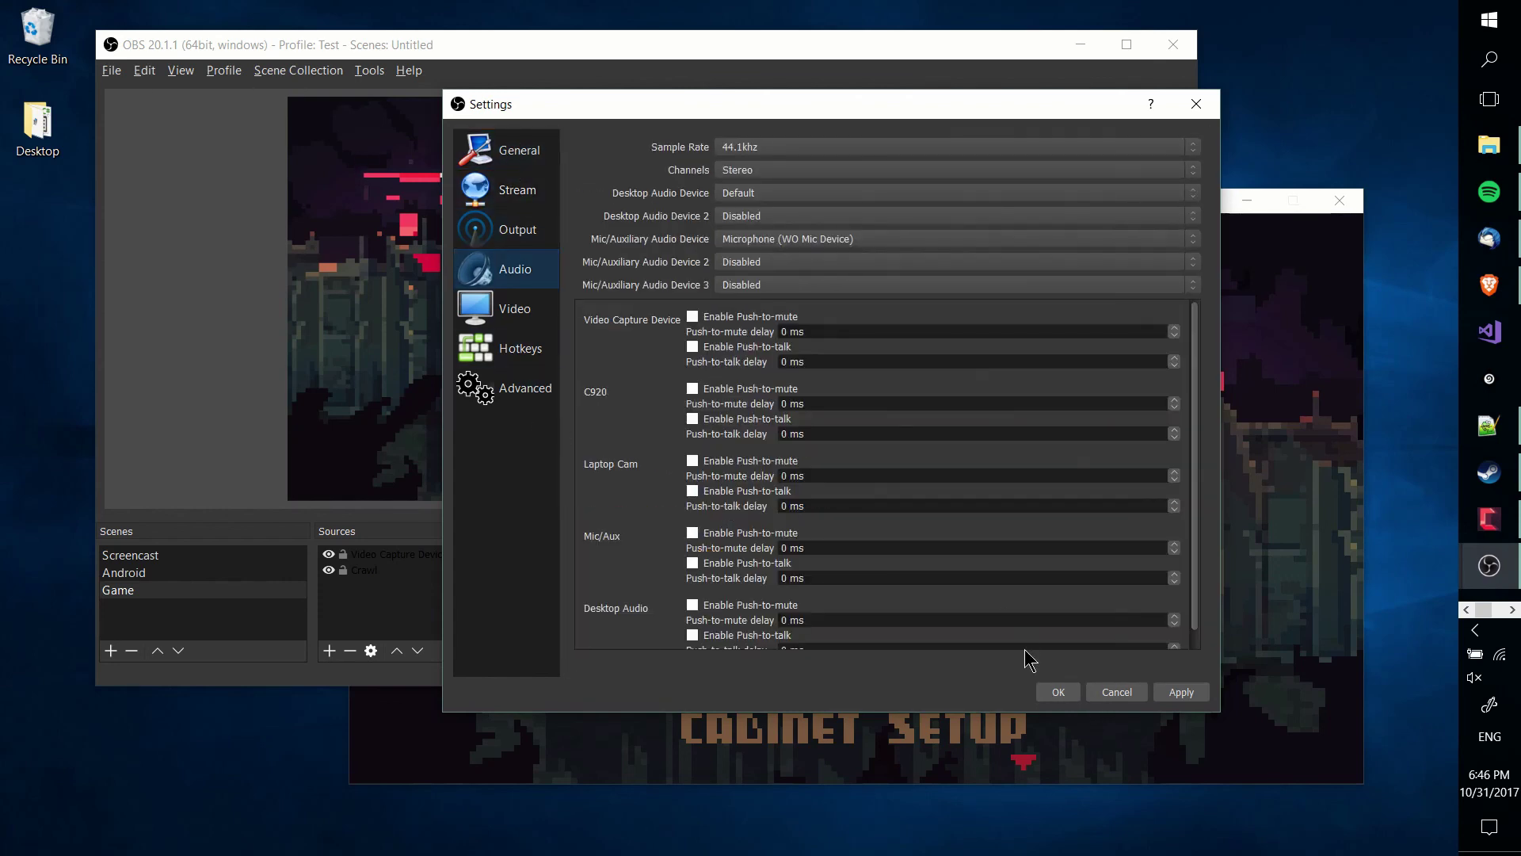
click(1059, 692)
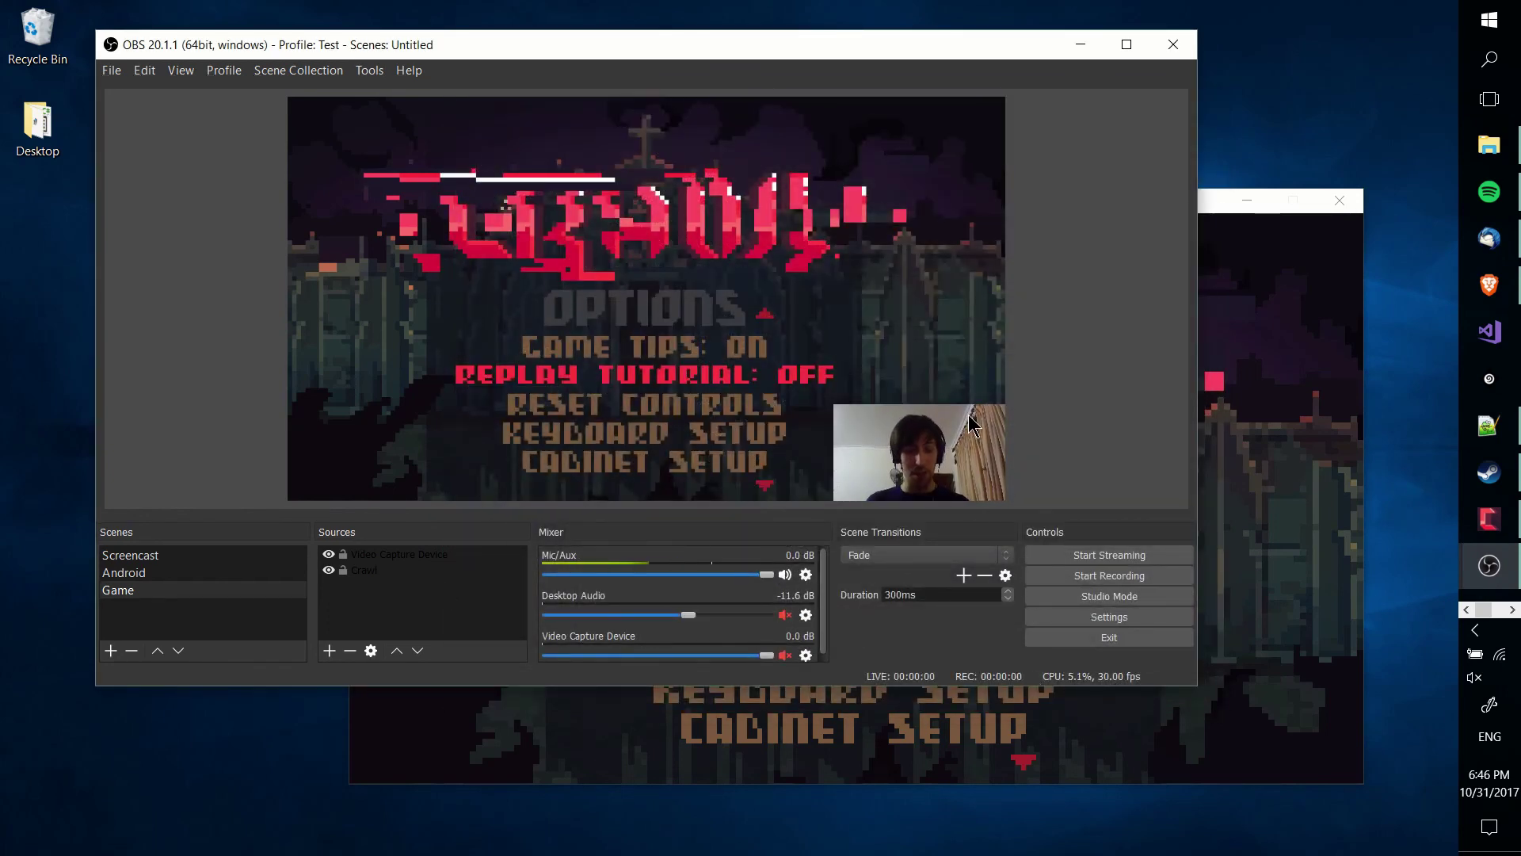
- Start recording the Game scene from the Controls panel
click(1071, 583)
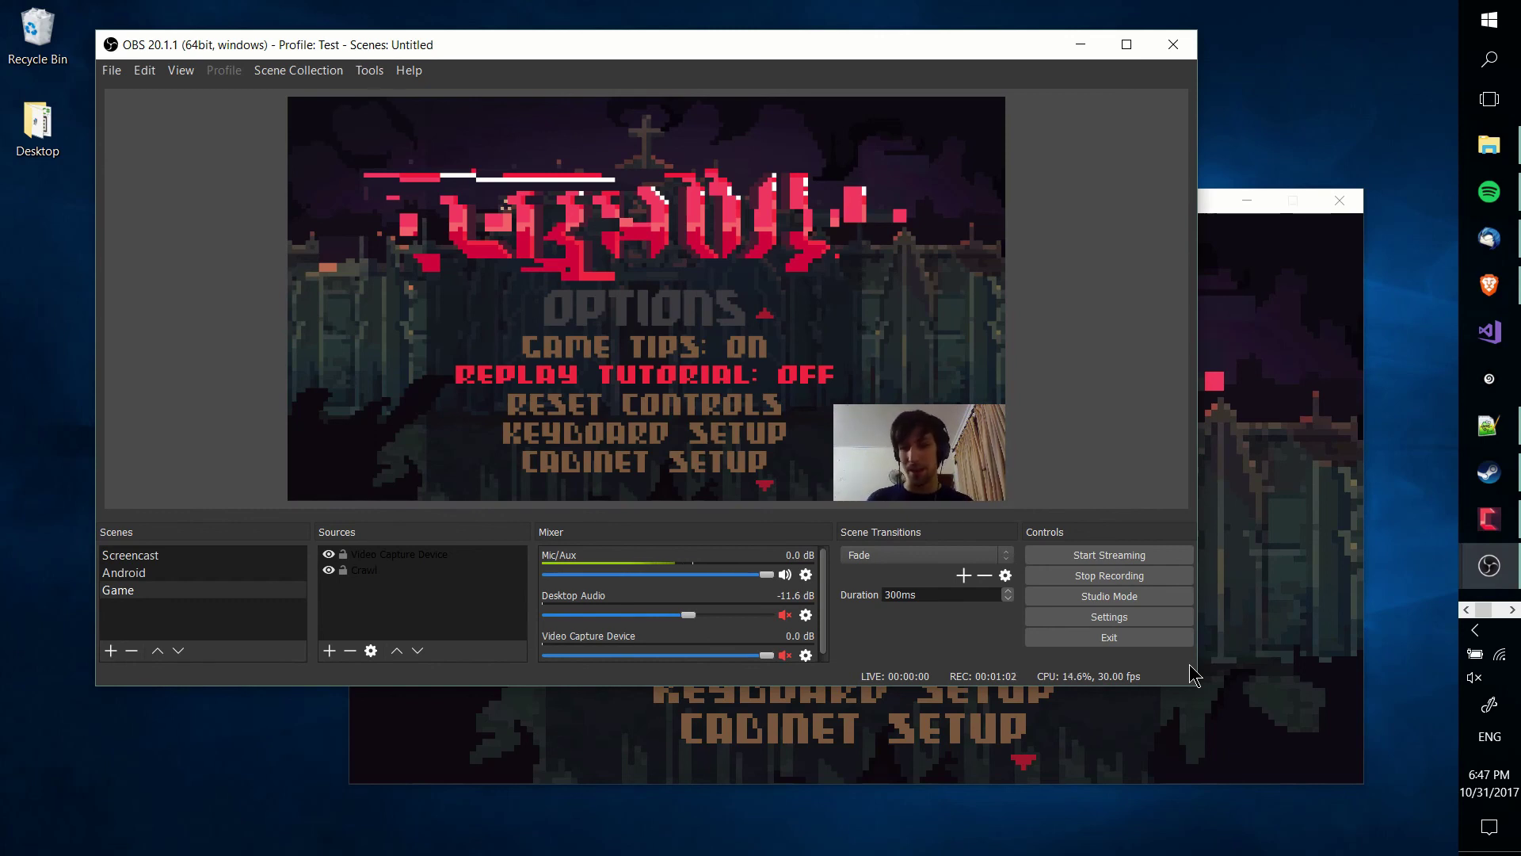
click(136, 554)
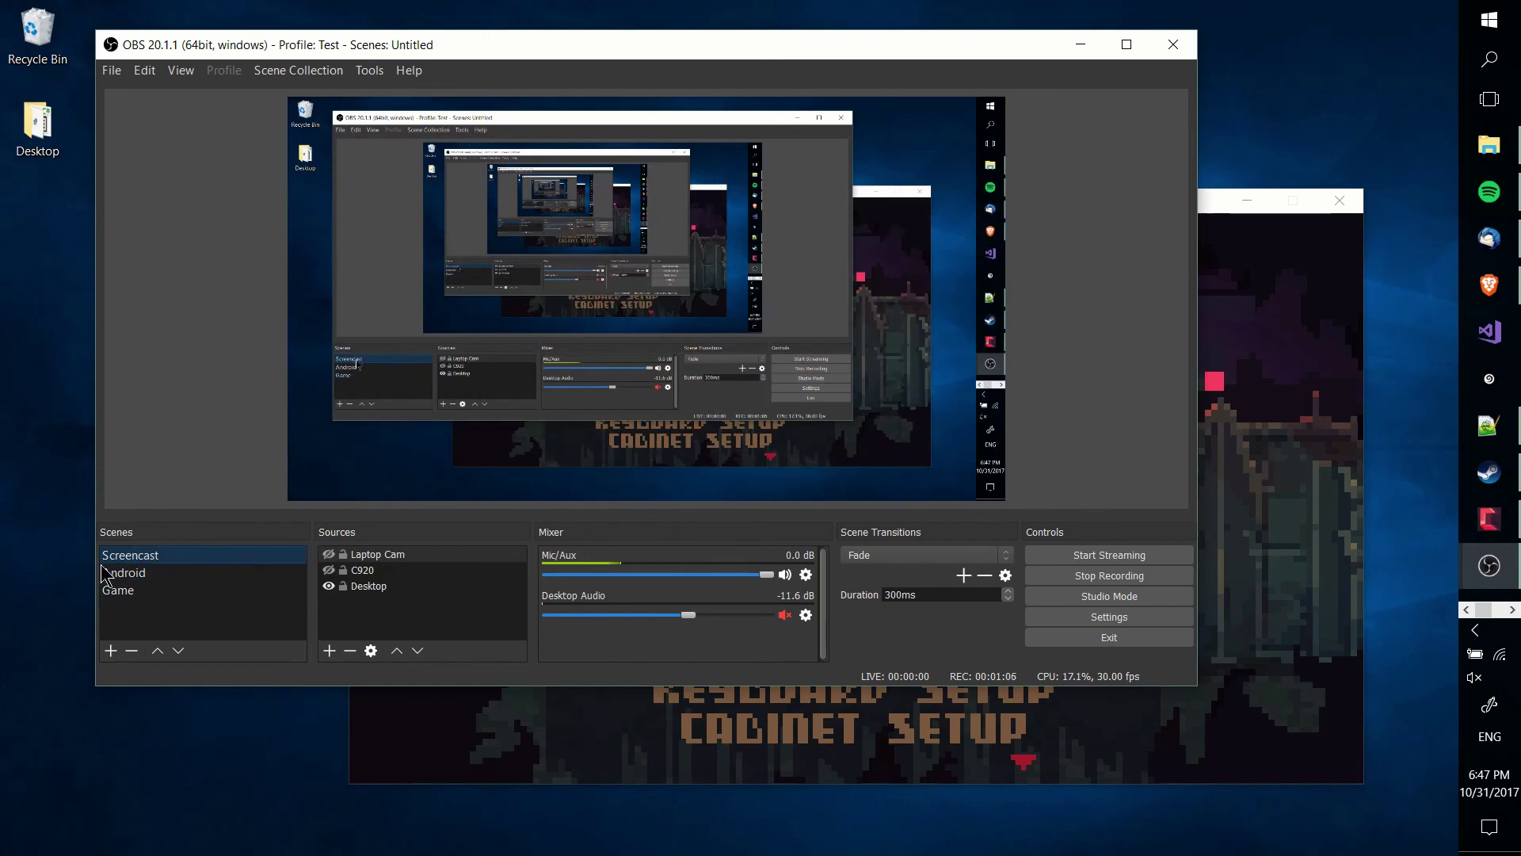
click(377, 587)
click(329, 651)
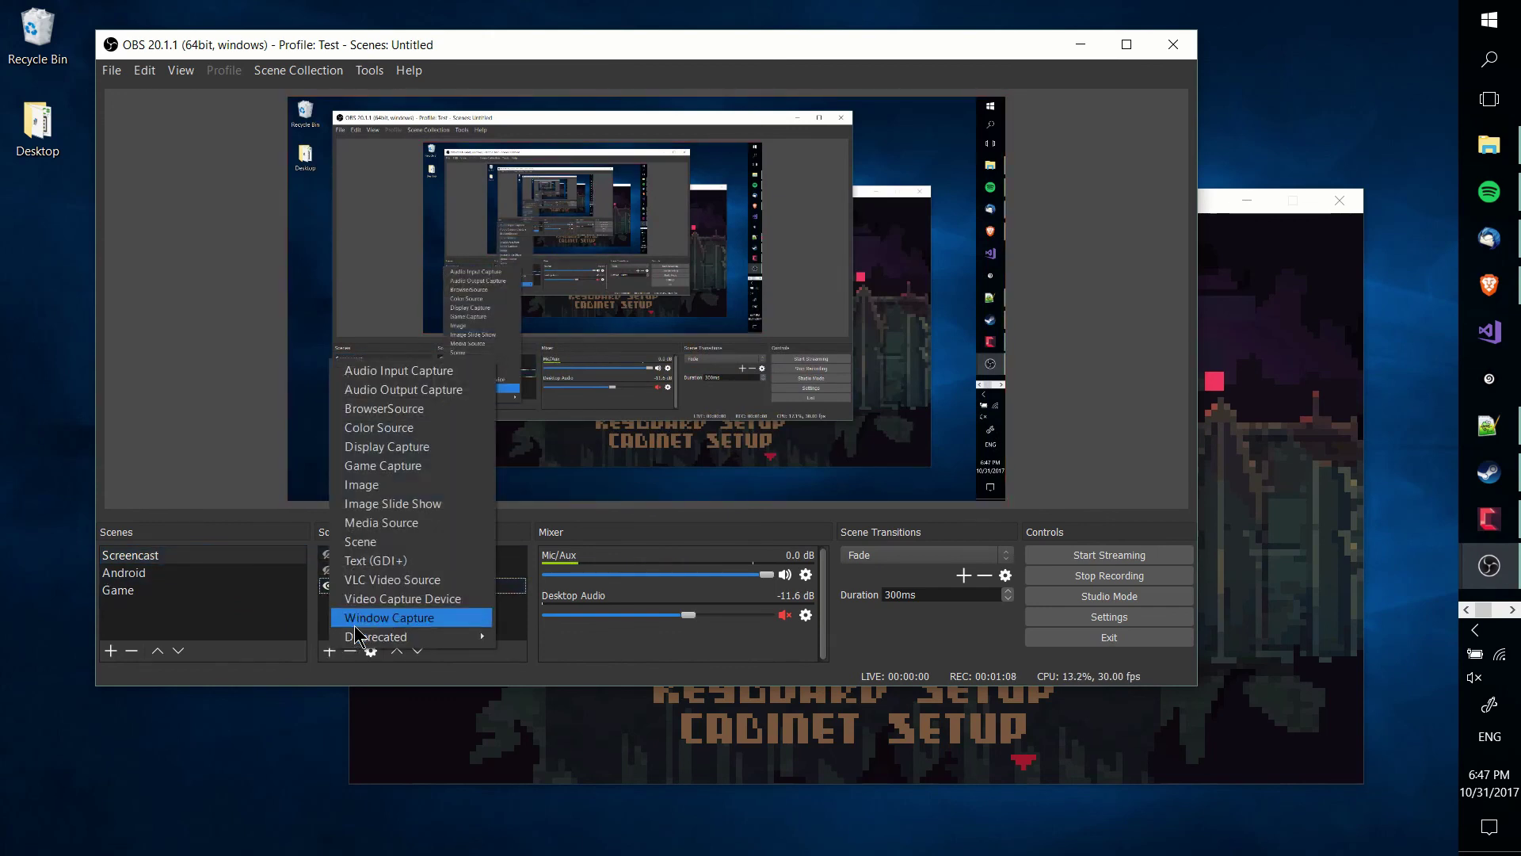
click(523, 614)
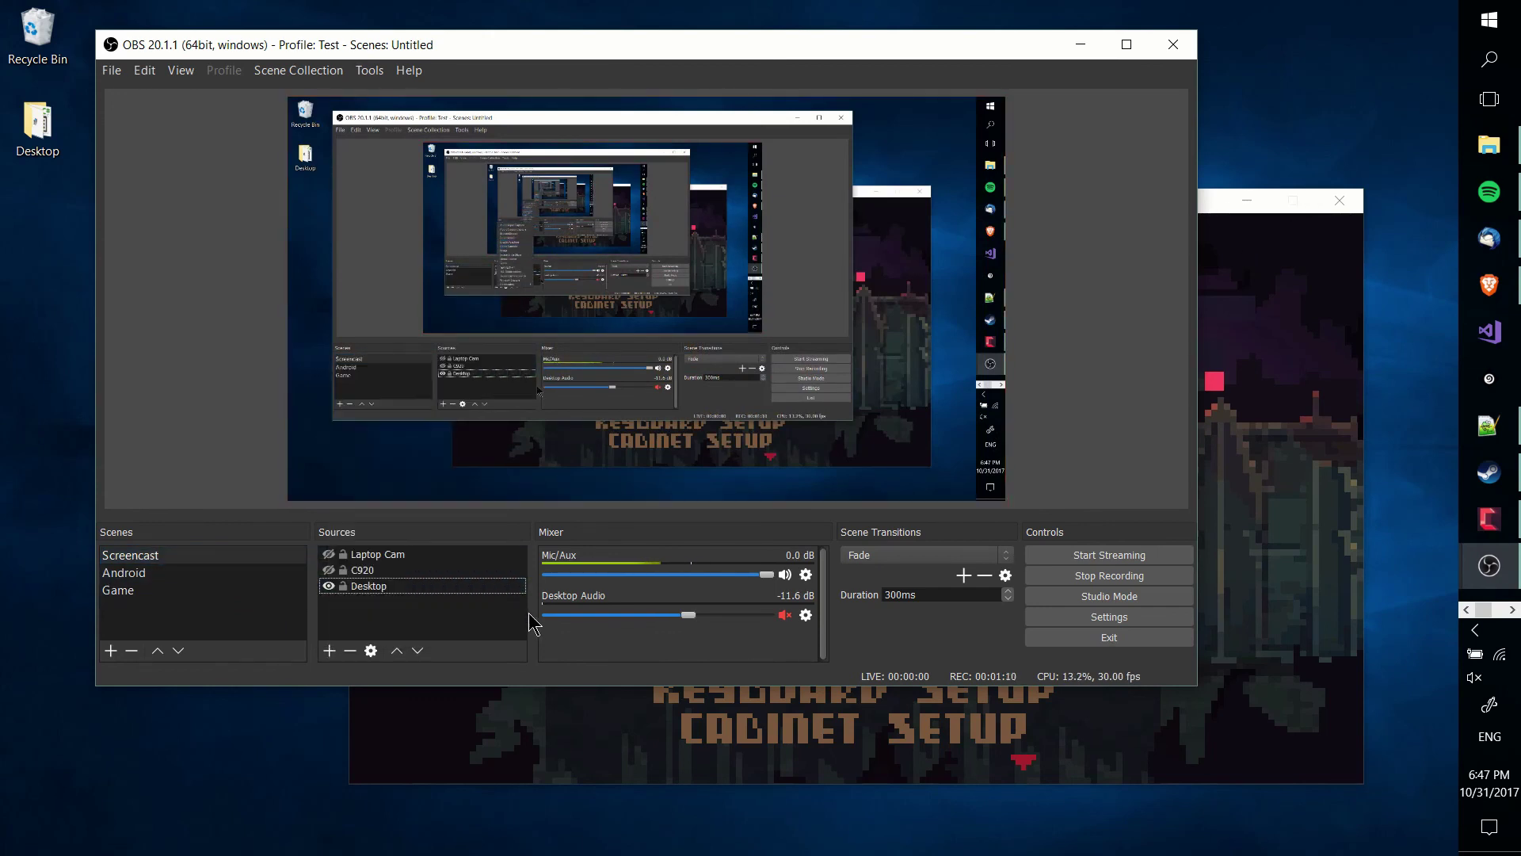
click(219, 593)
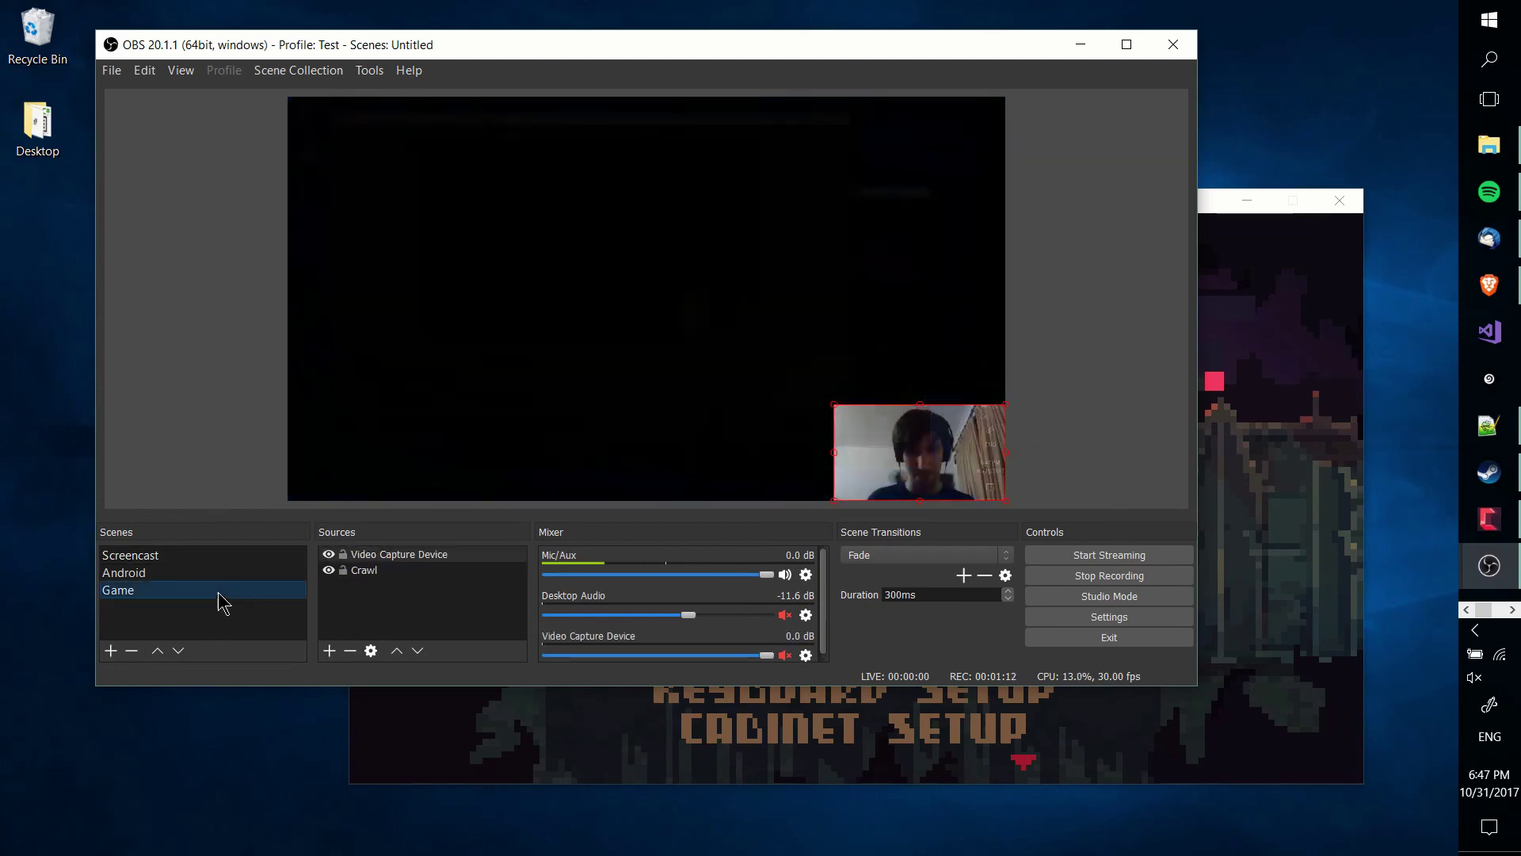